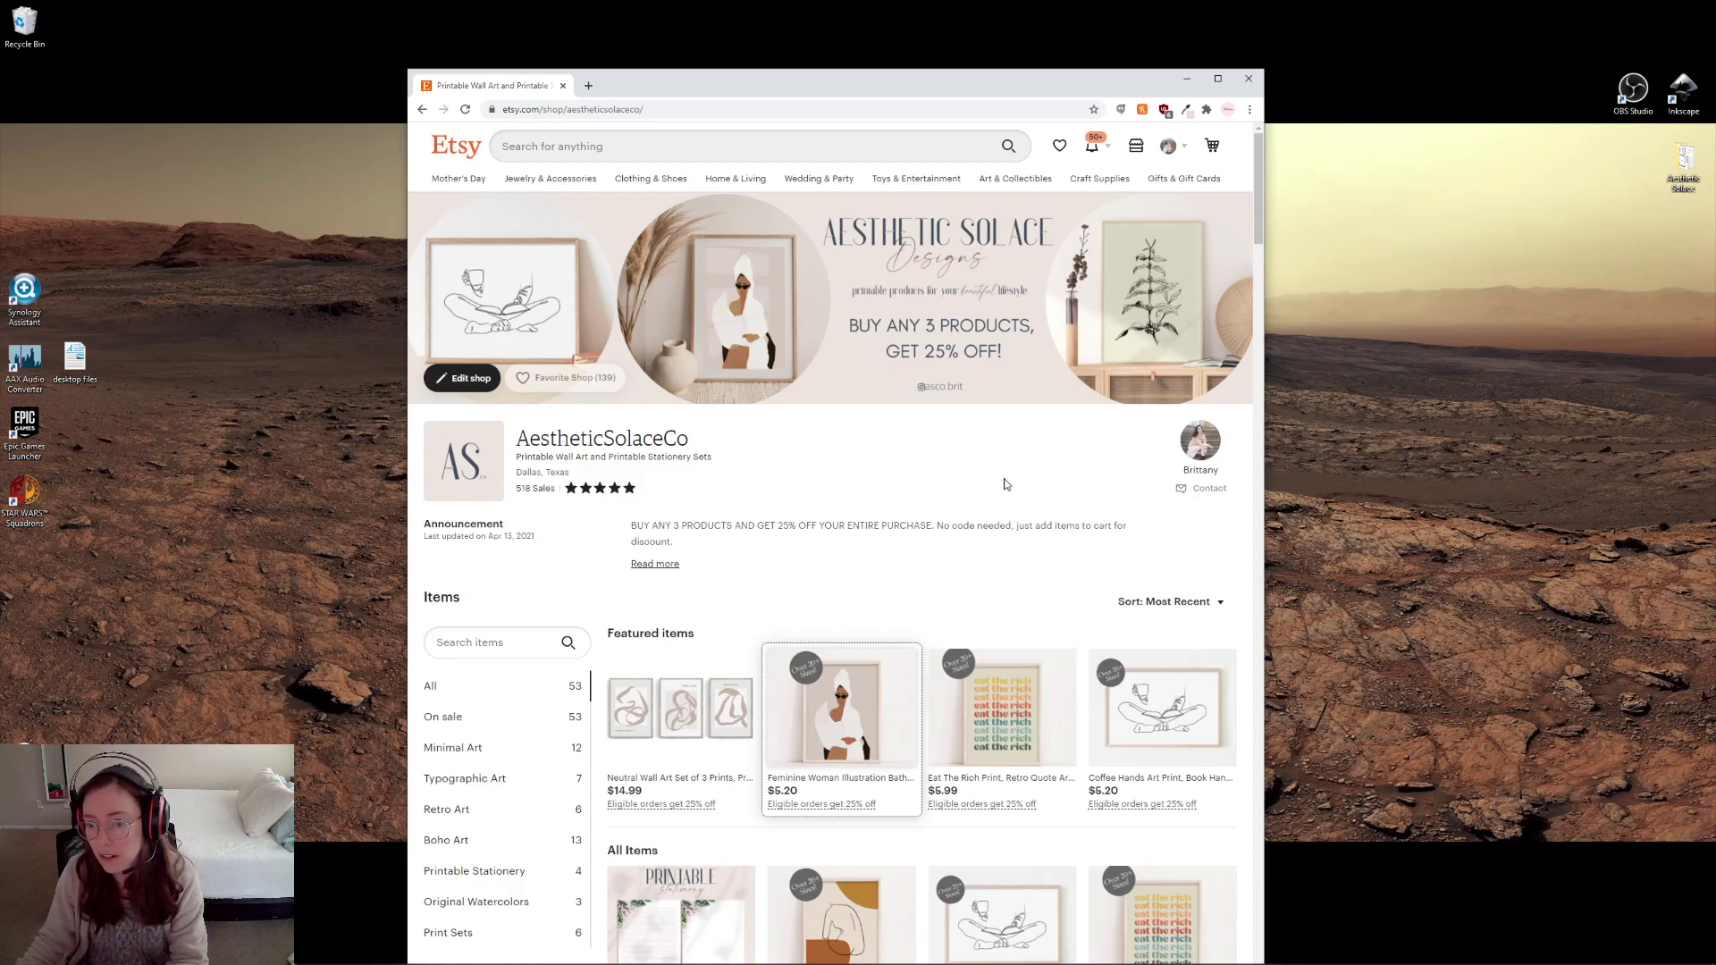
- Scroll the shop's featured items and open the Feminine Woman Illustration Bathroom Print listing ($5.20)
scroll(1001, 487, down, 2)
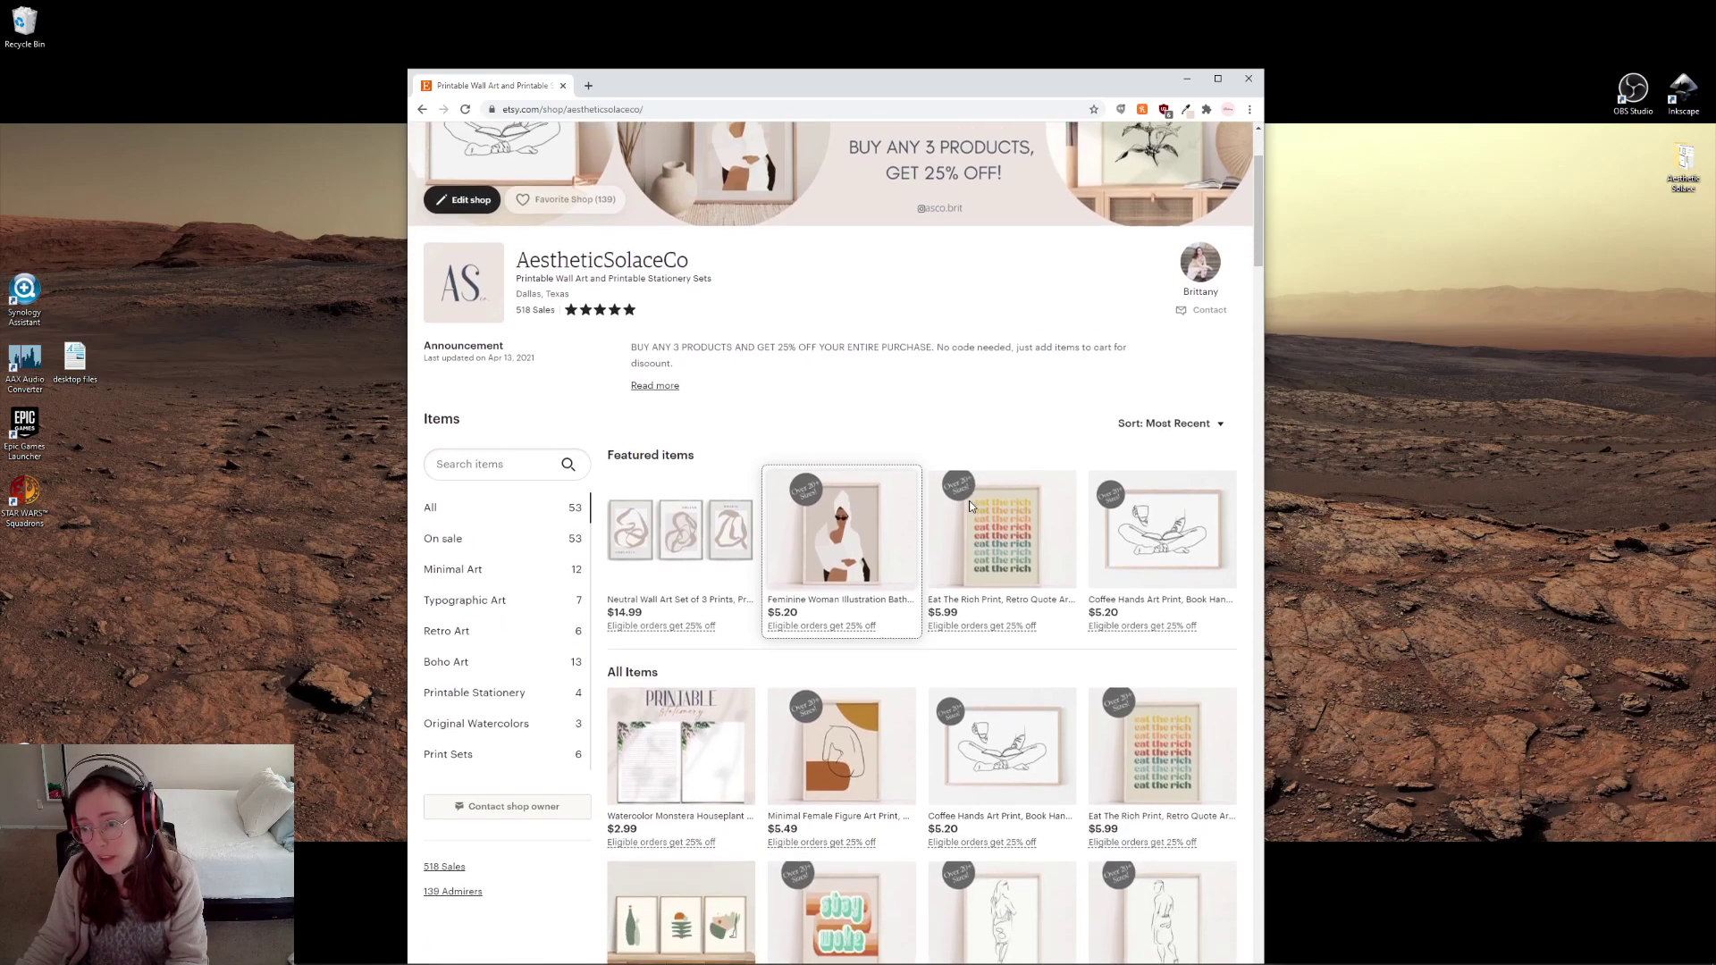
scroll(970, 507, down, 2)
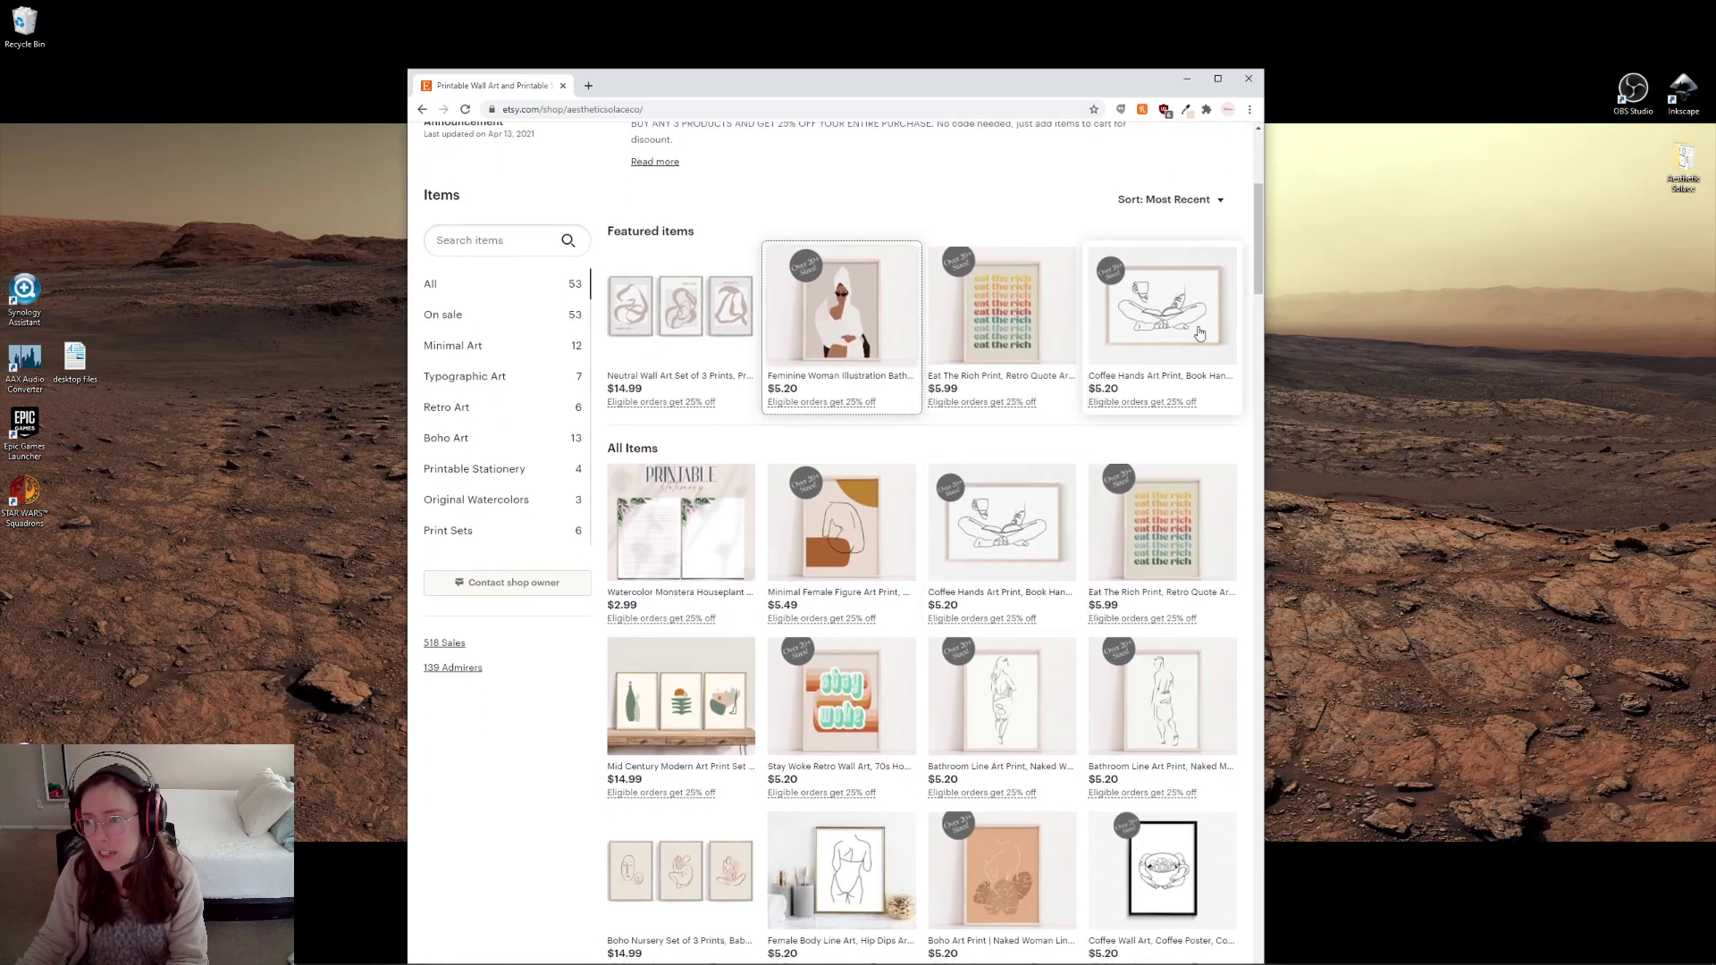
scroll(827, 412, down, 1)
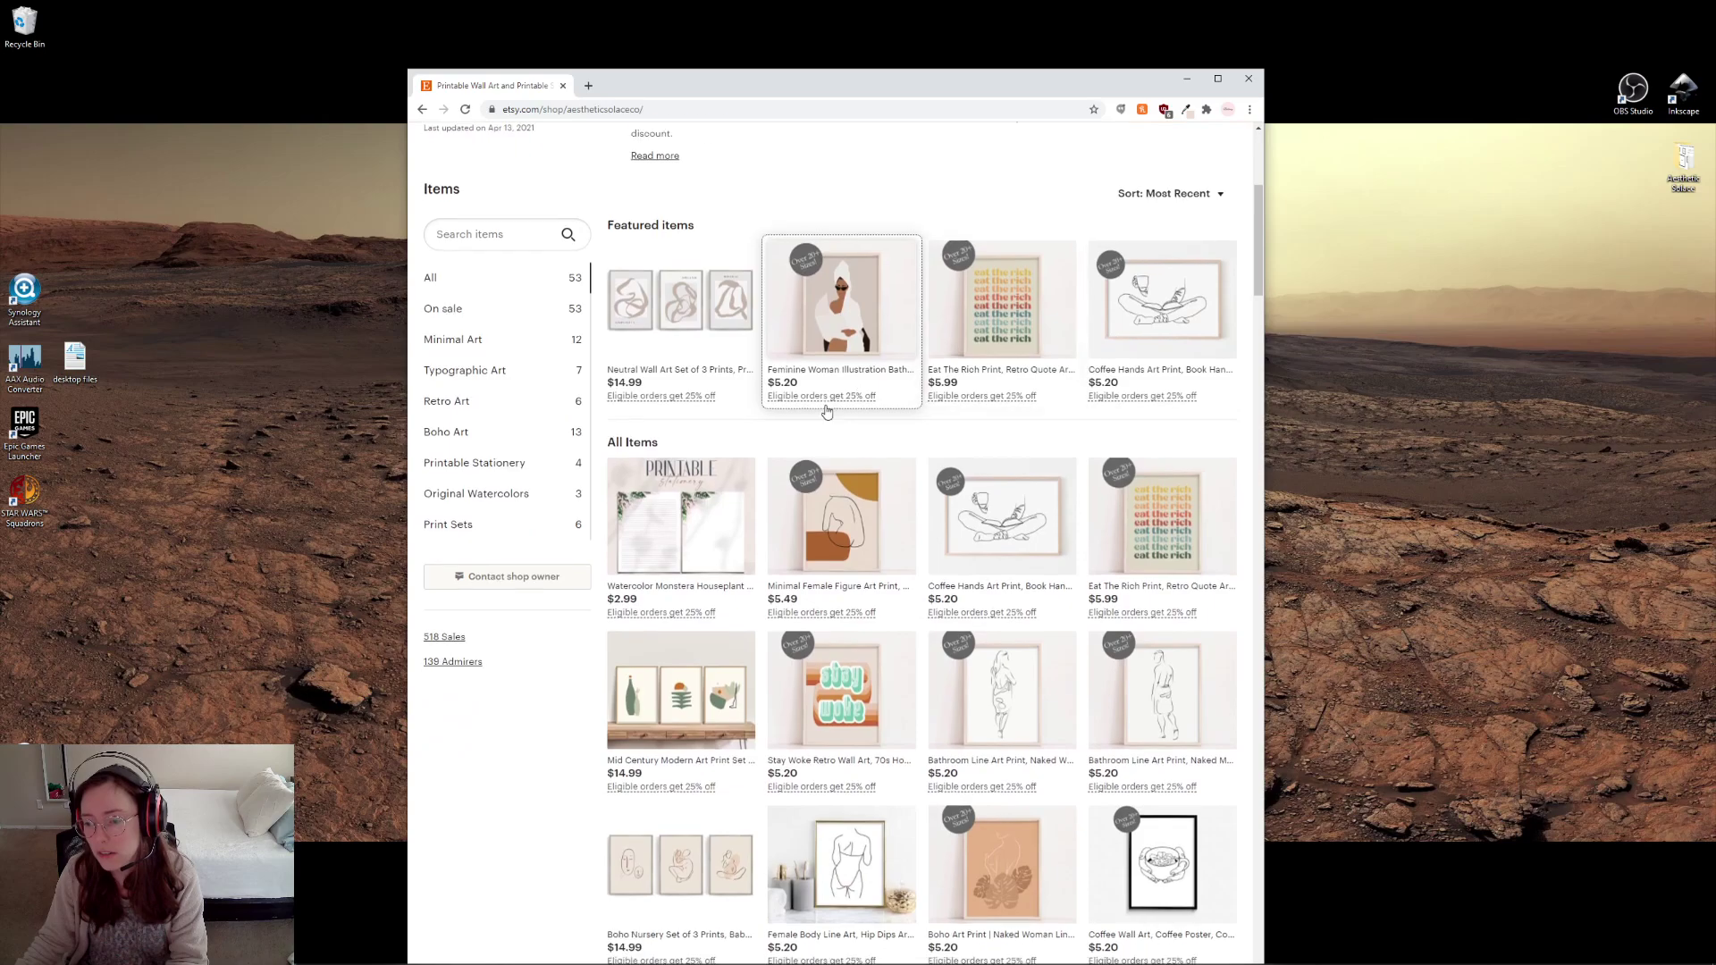
scroll(827, 412, down, 1)
scroll(702, 461, down, 1)
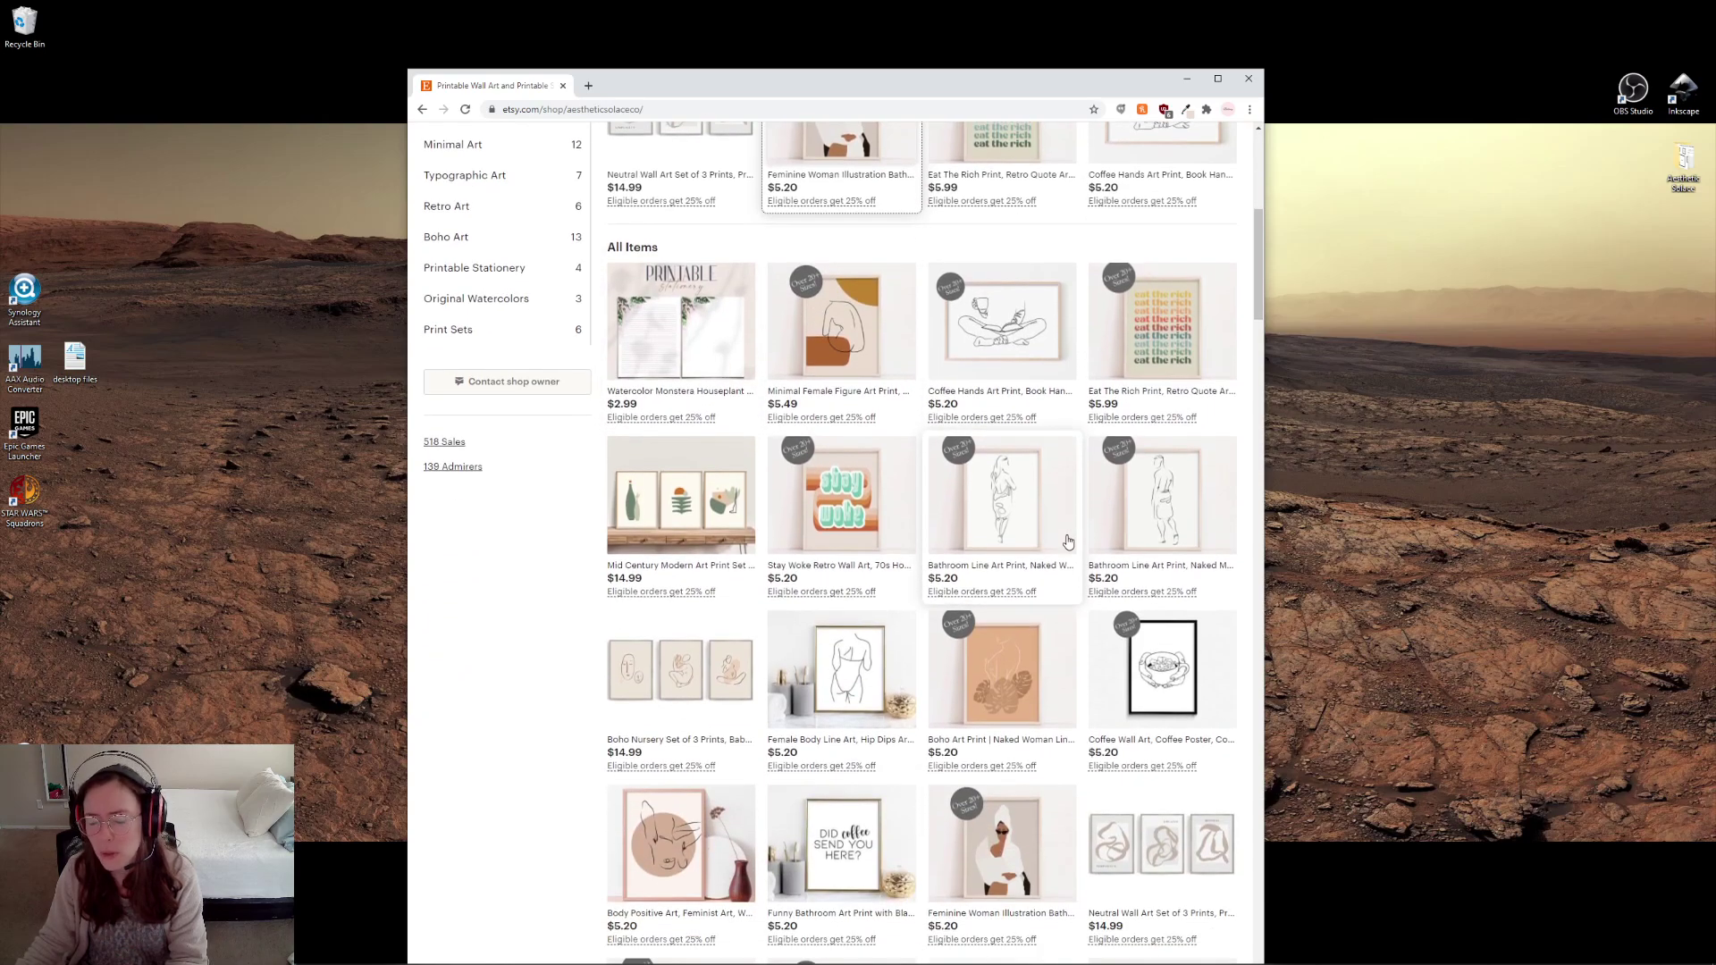
scroll(1067, 541, up, 4)
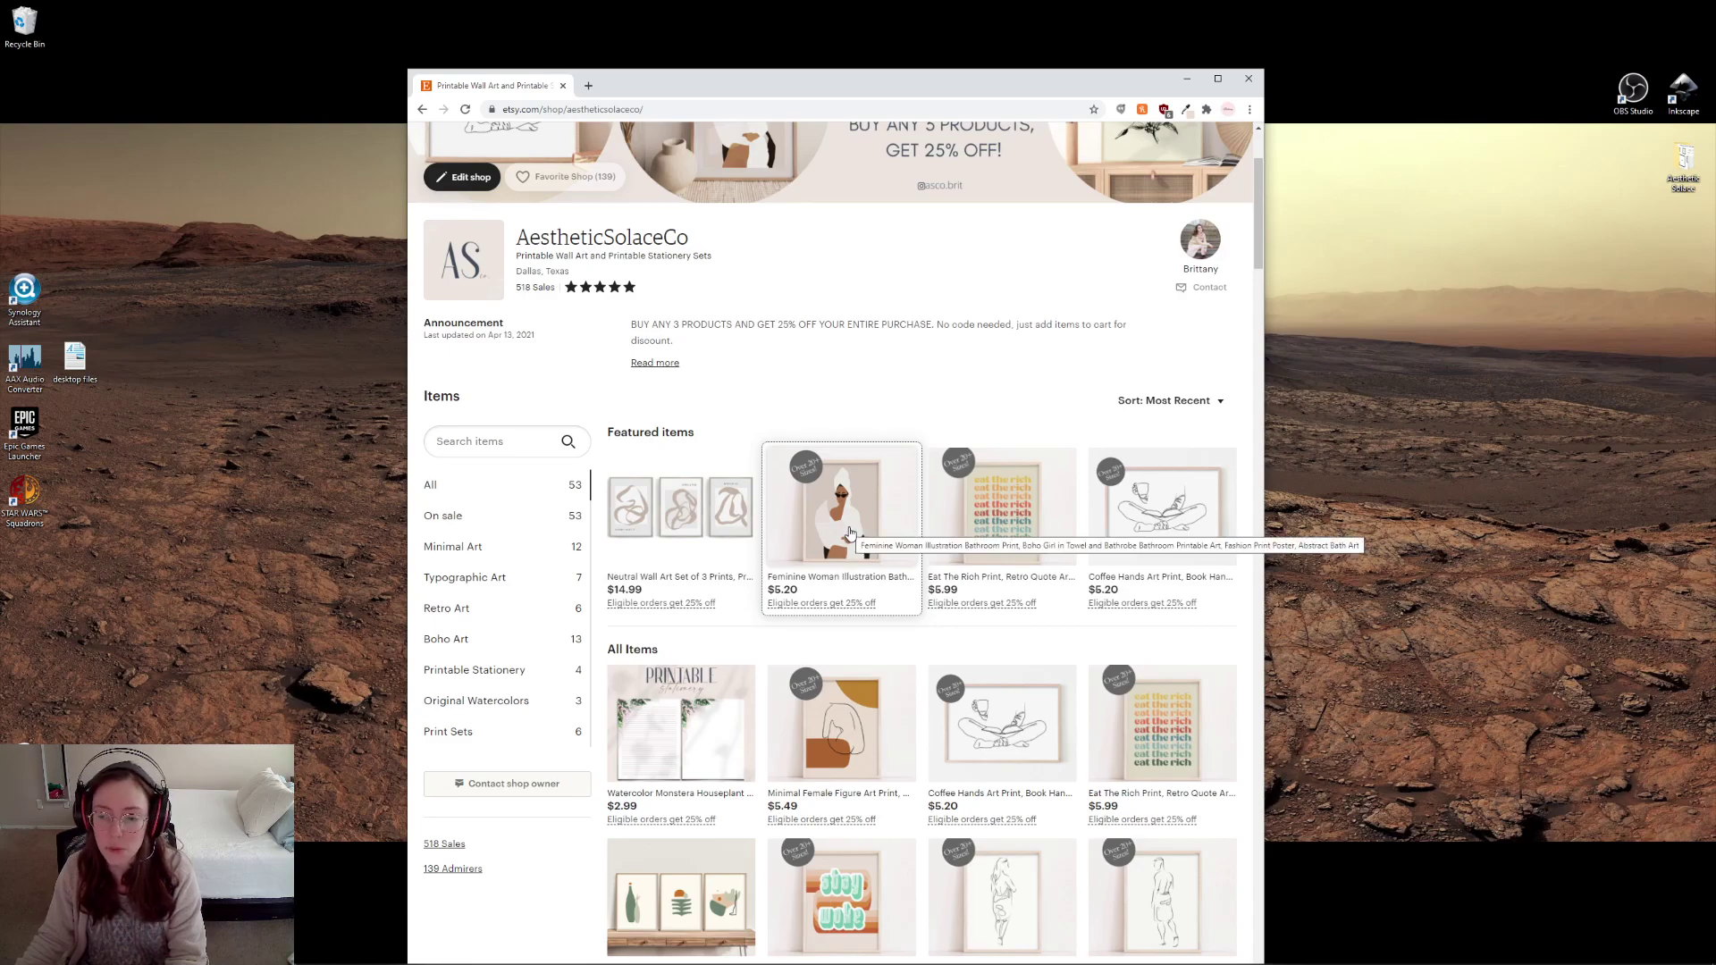
click(859, 517)
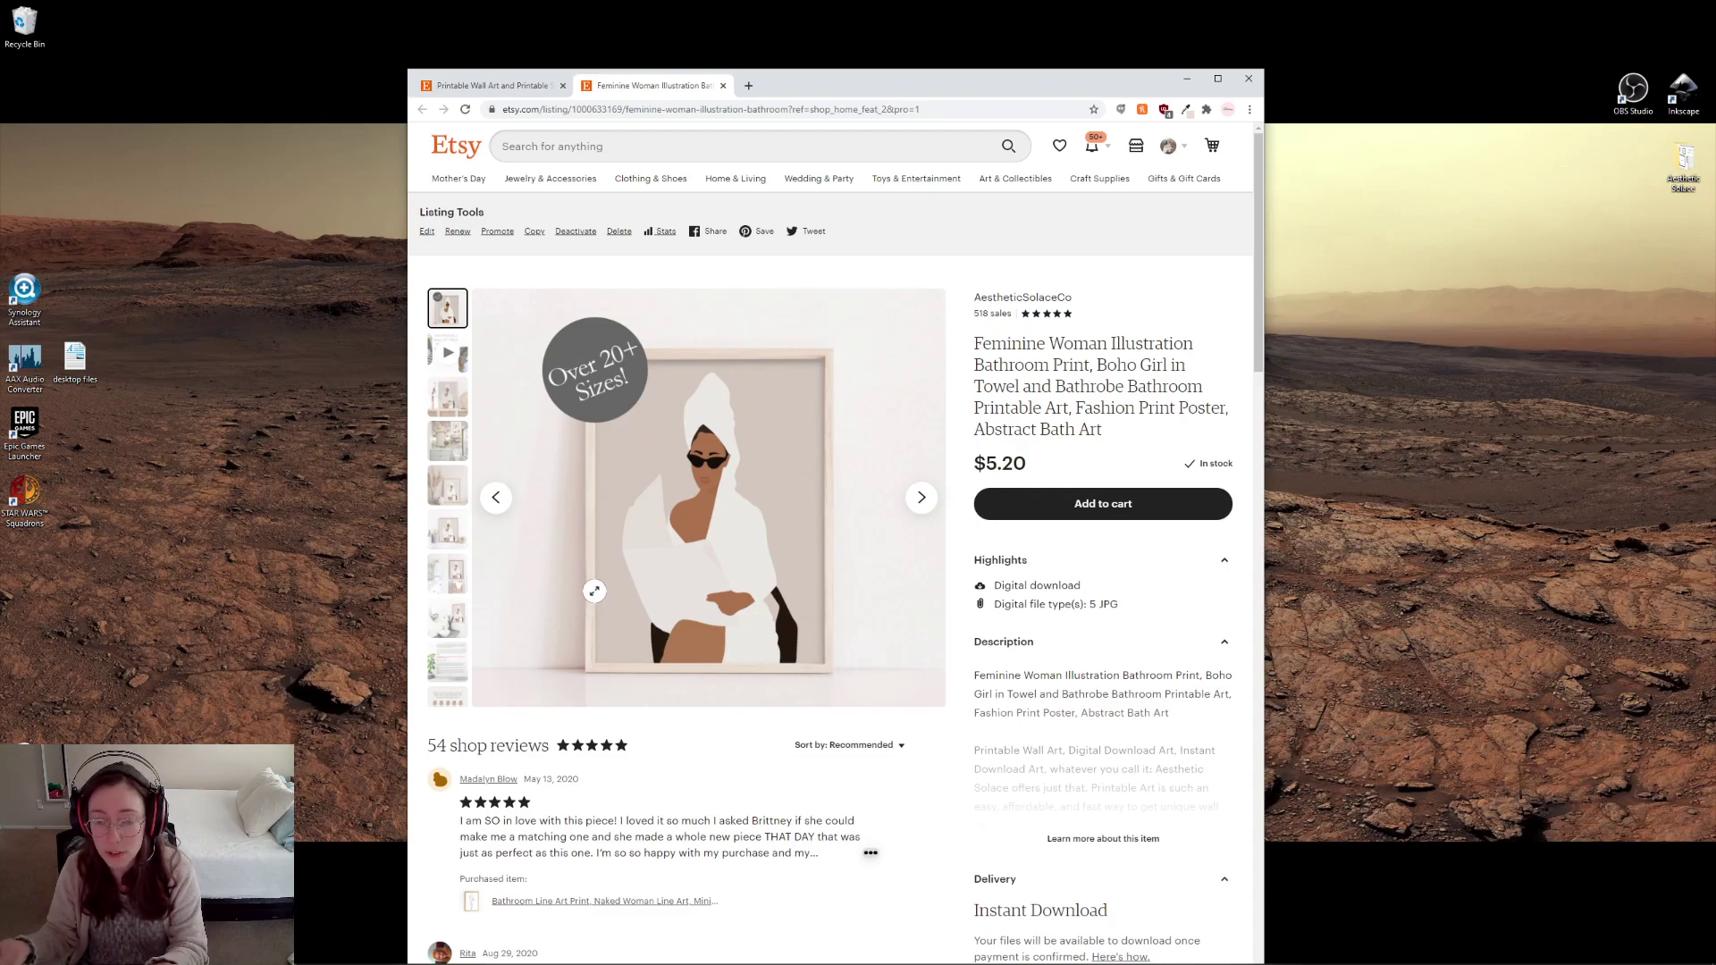
- Advance the listing's photo carousel seven times, past the counter and basket mock-ups, to the round-mirror bathroom photo
click(915, 506)
click(915, 505)
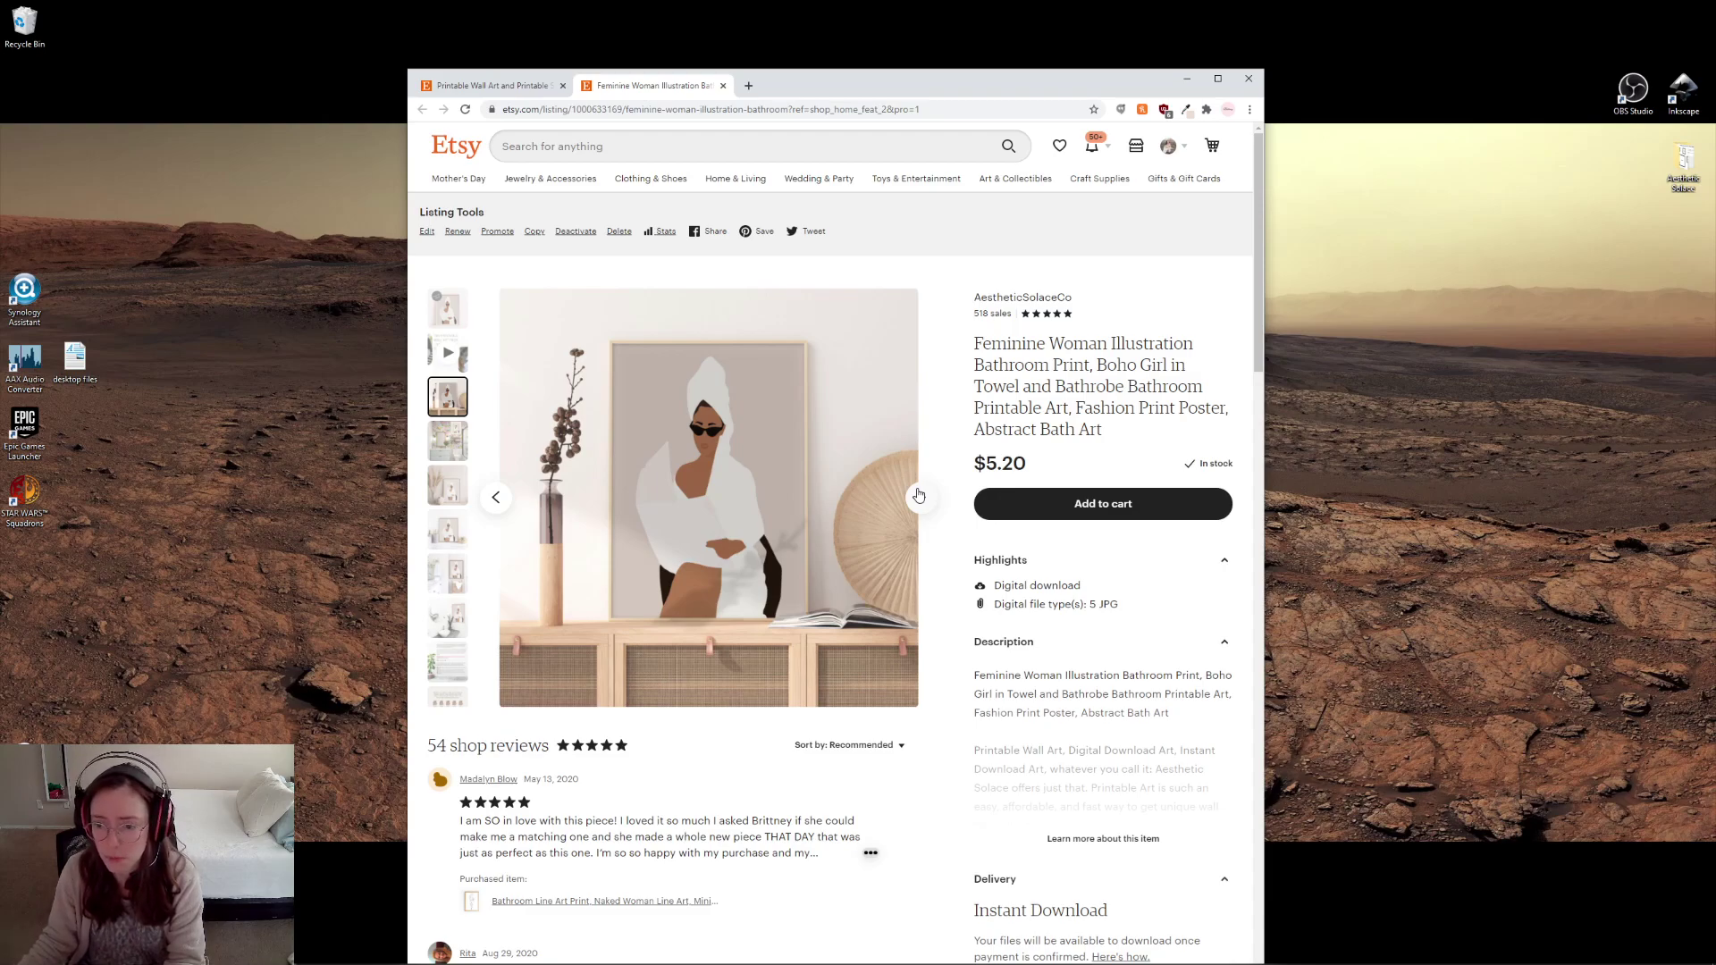
click(918, 496)
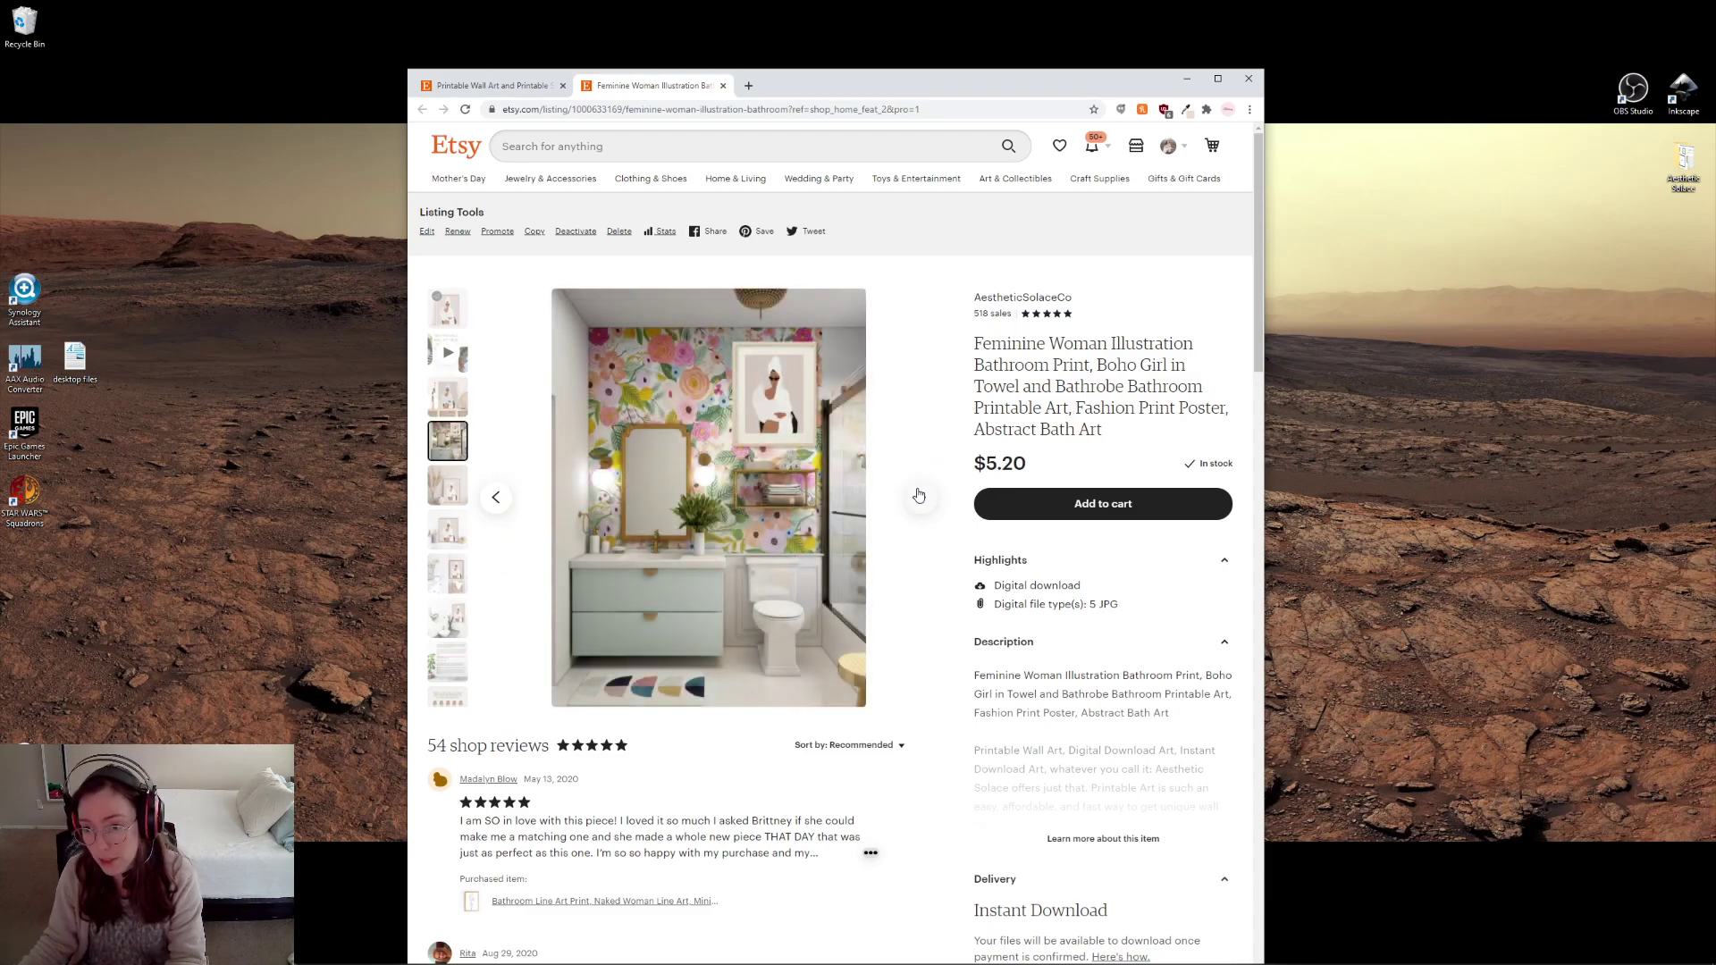
click(918, 496)
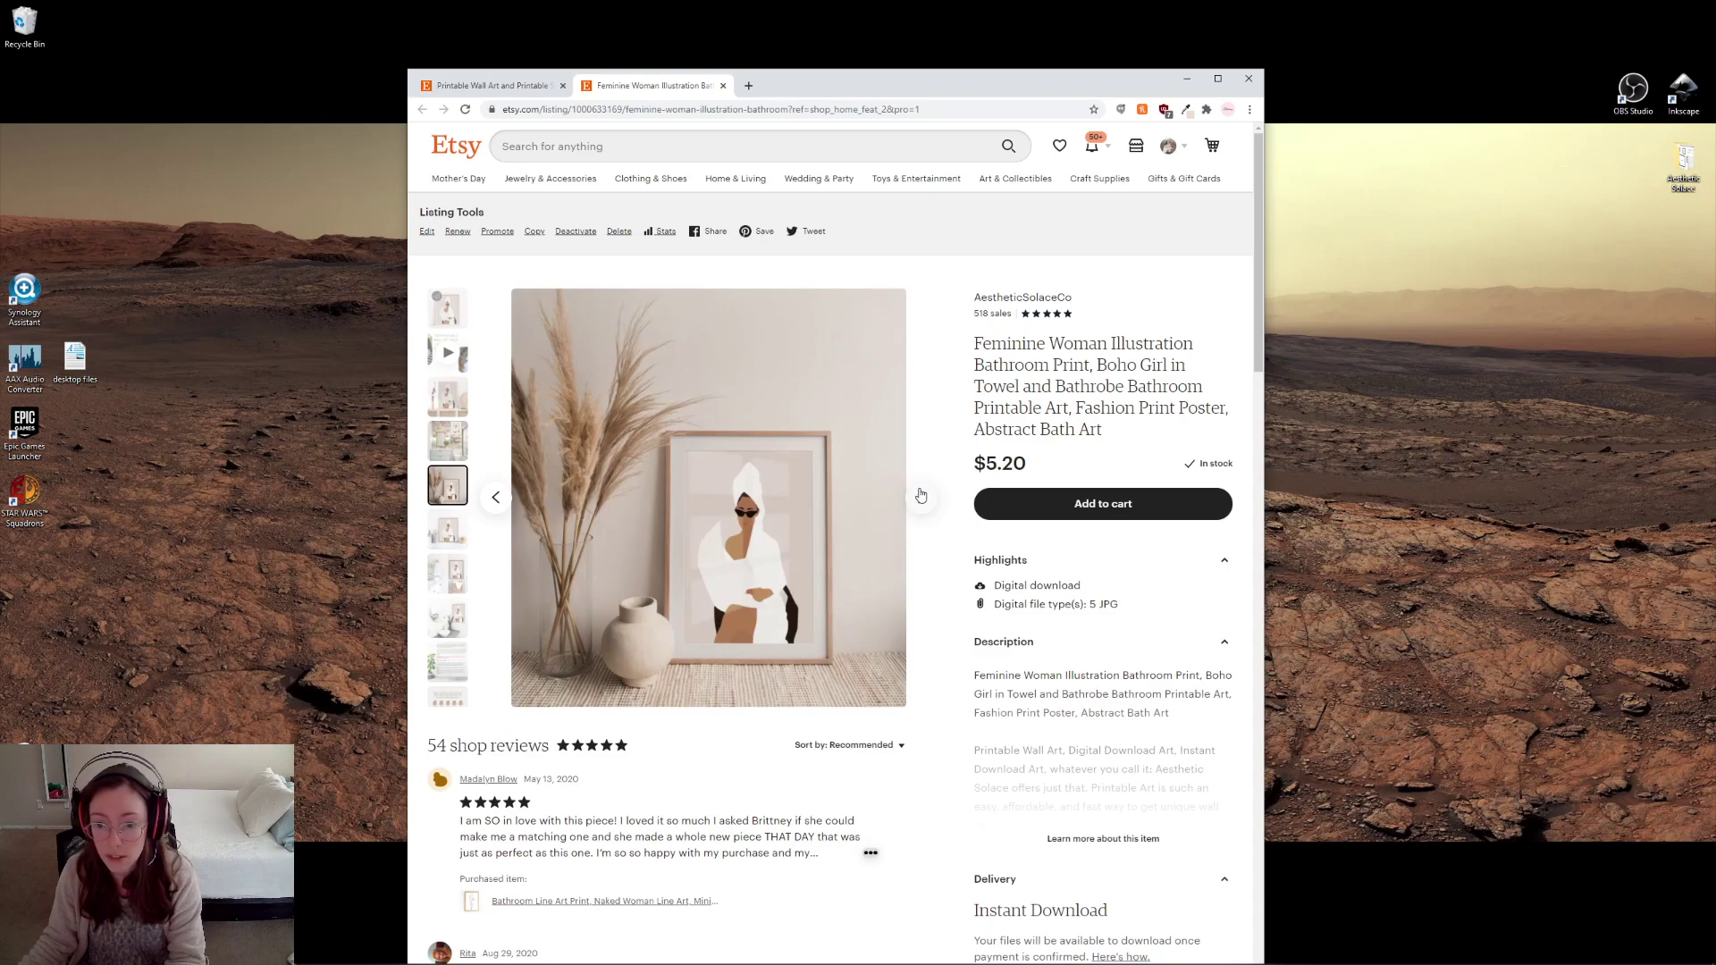
click(921, 499)
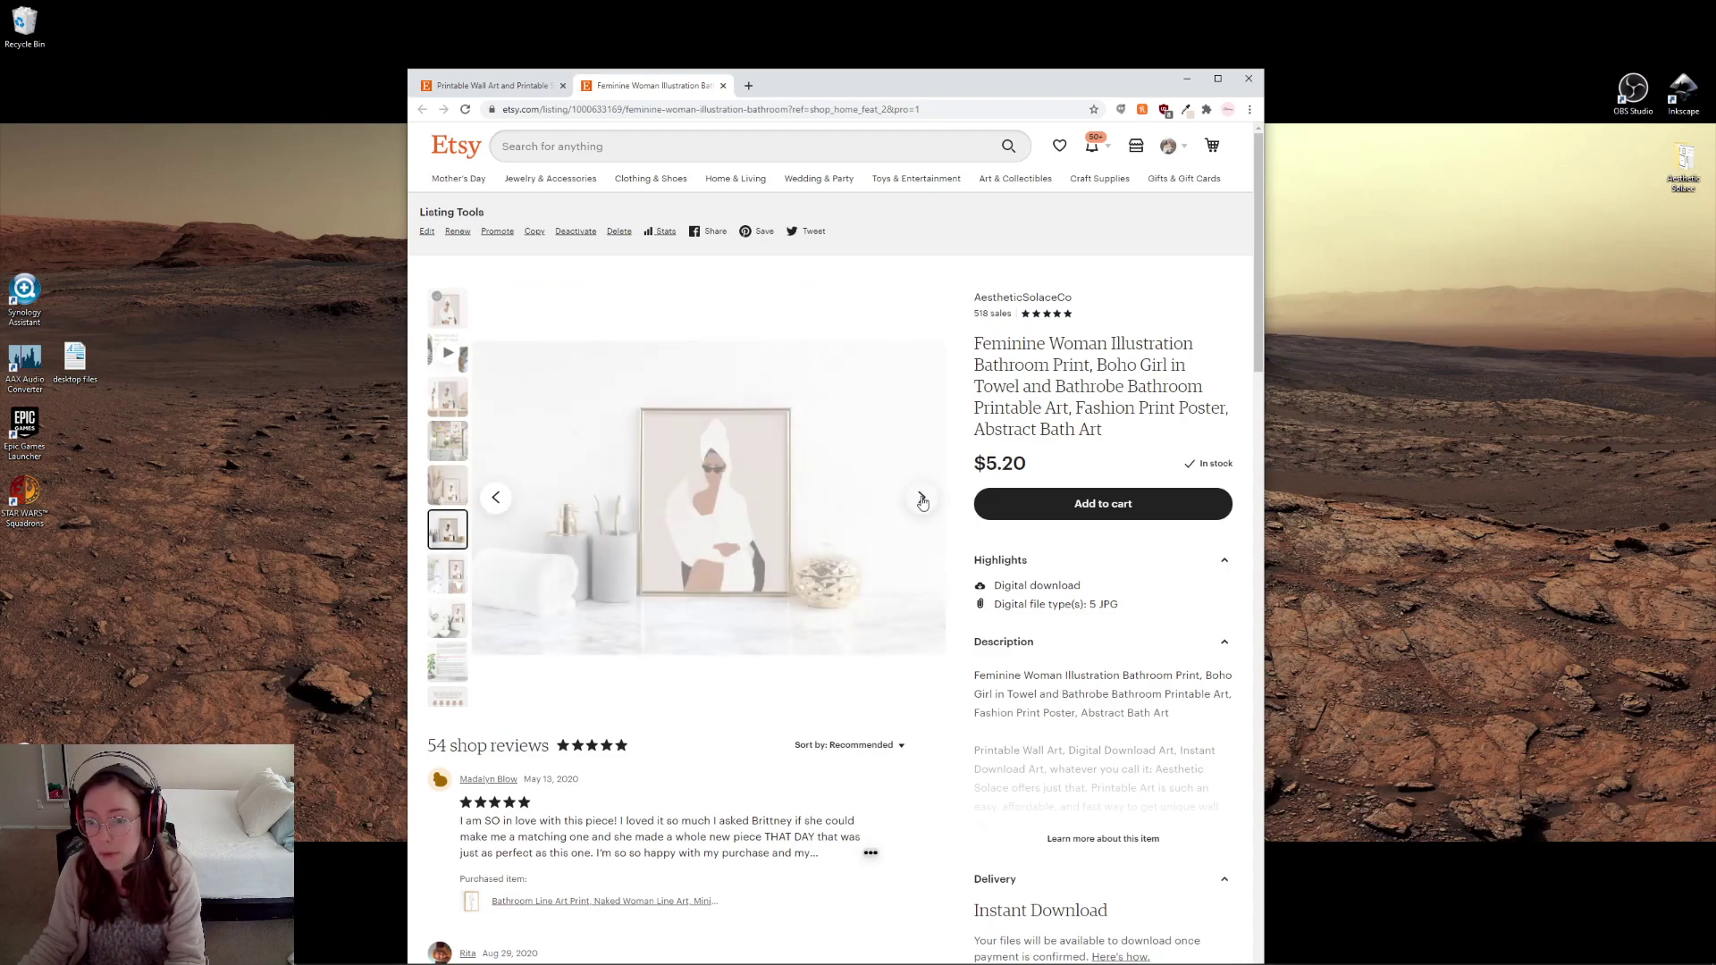
click(922, 499)
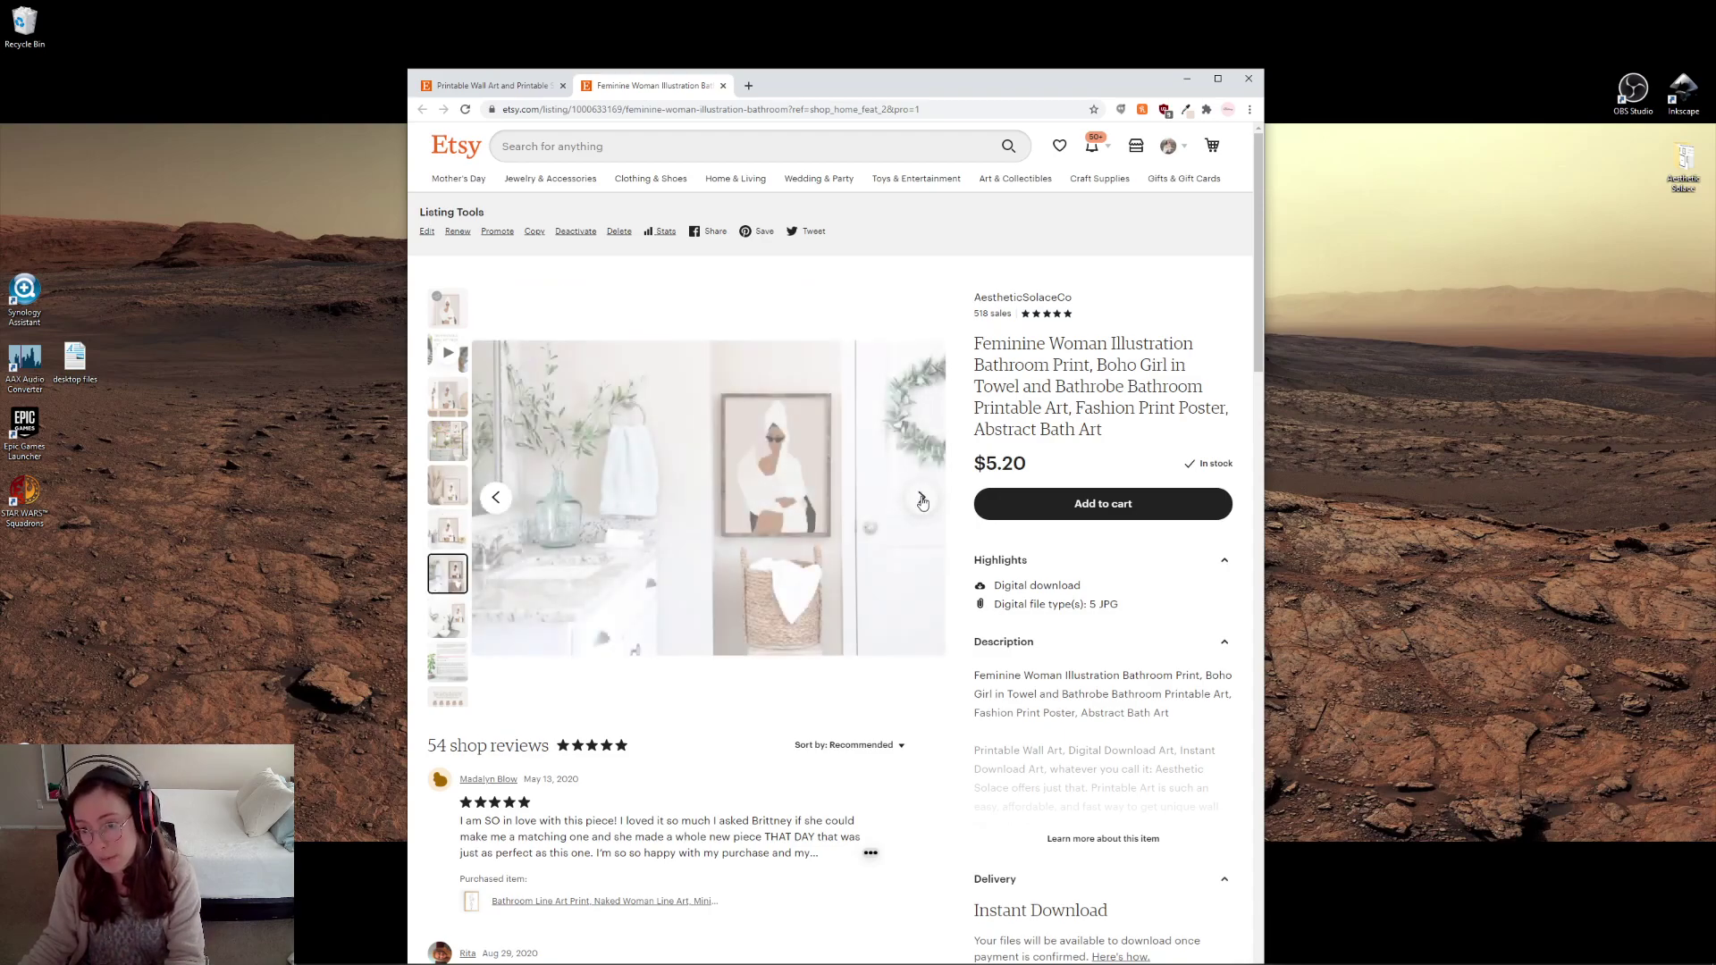
click(922, 498)
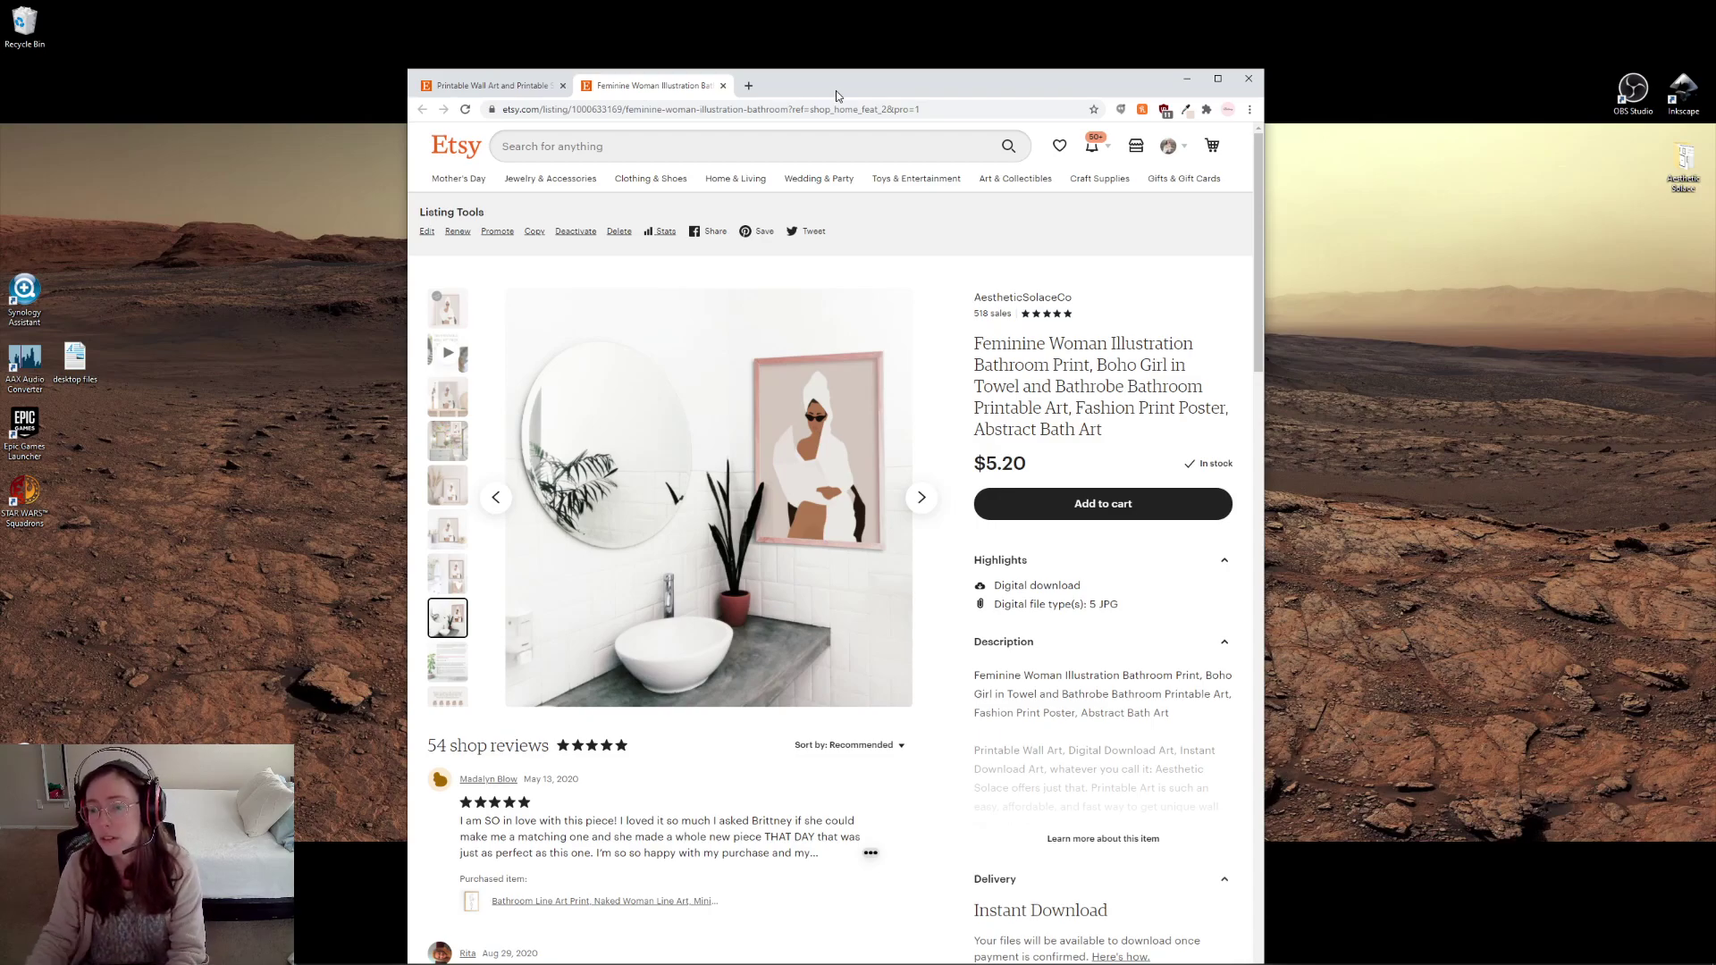
- Go to unsplash.com in a new browser tab
click(749, 86)
text(u)
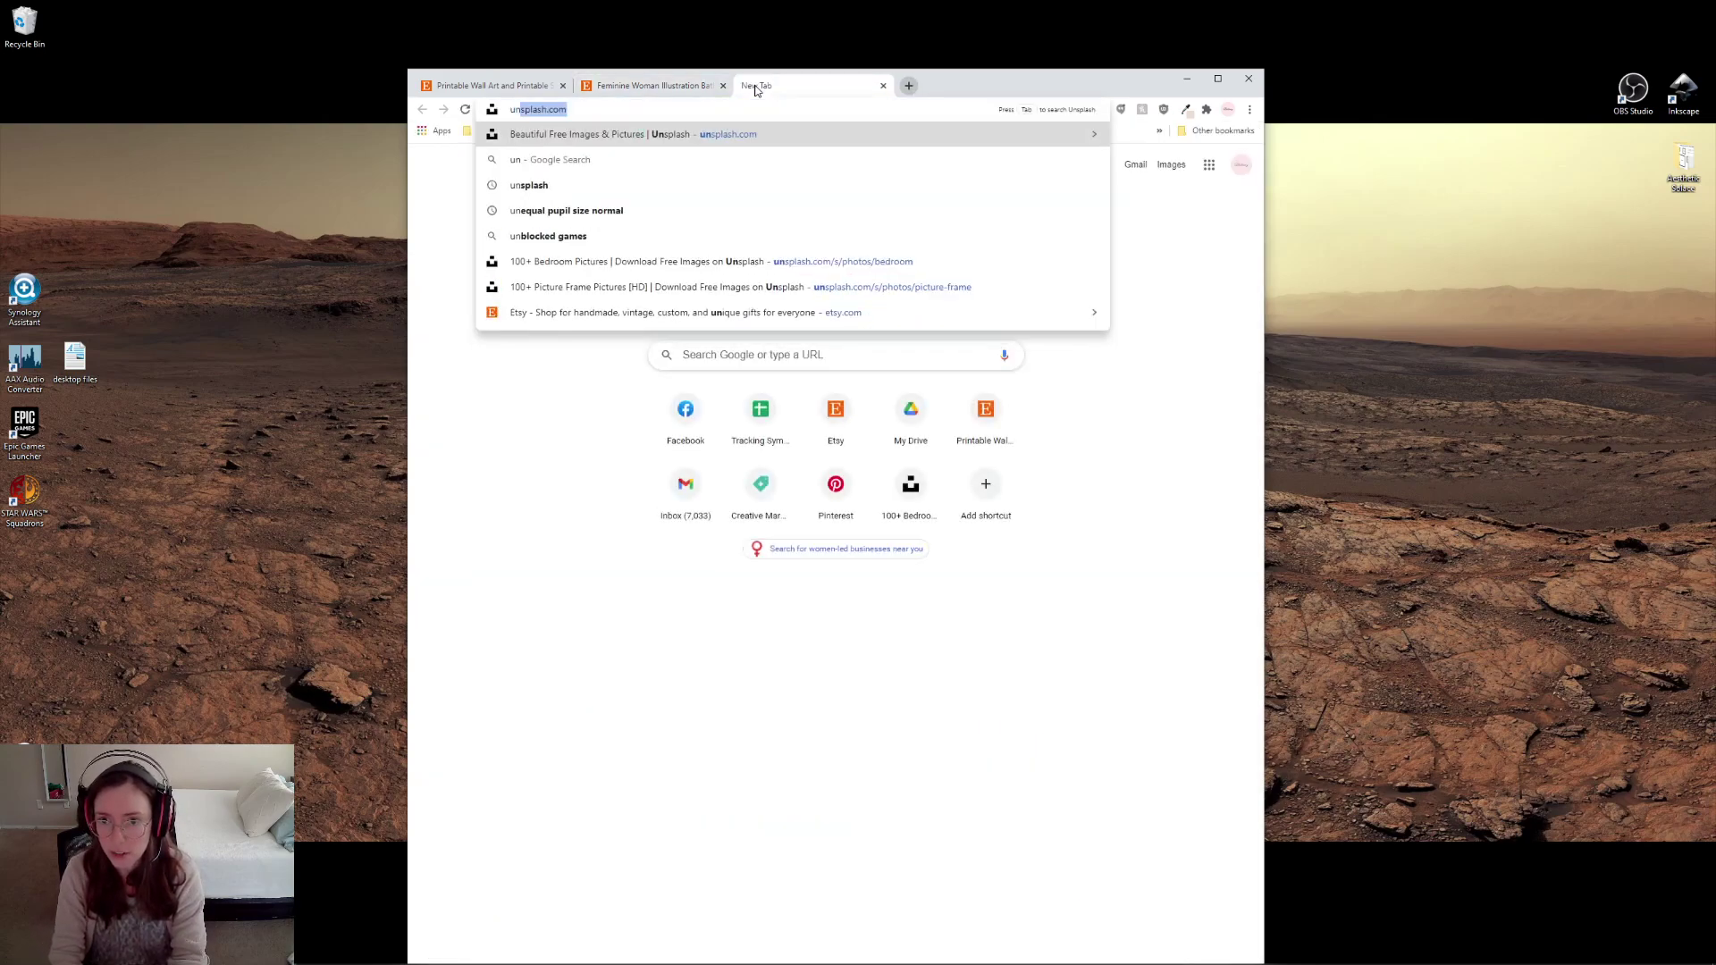
text(n)
key(Return)
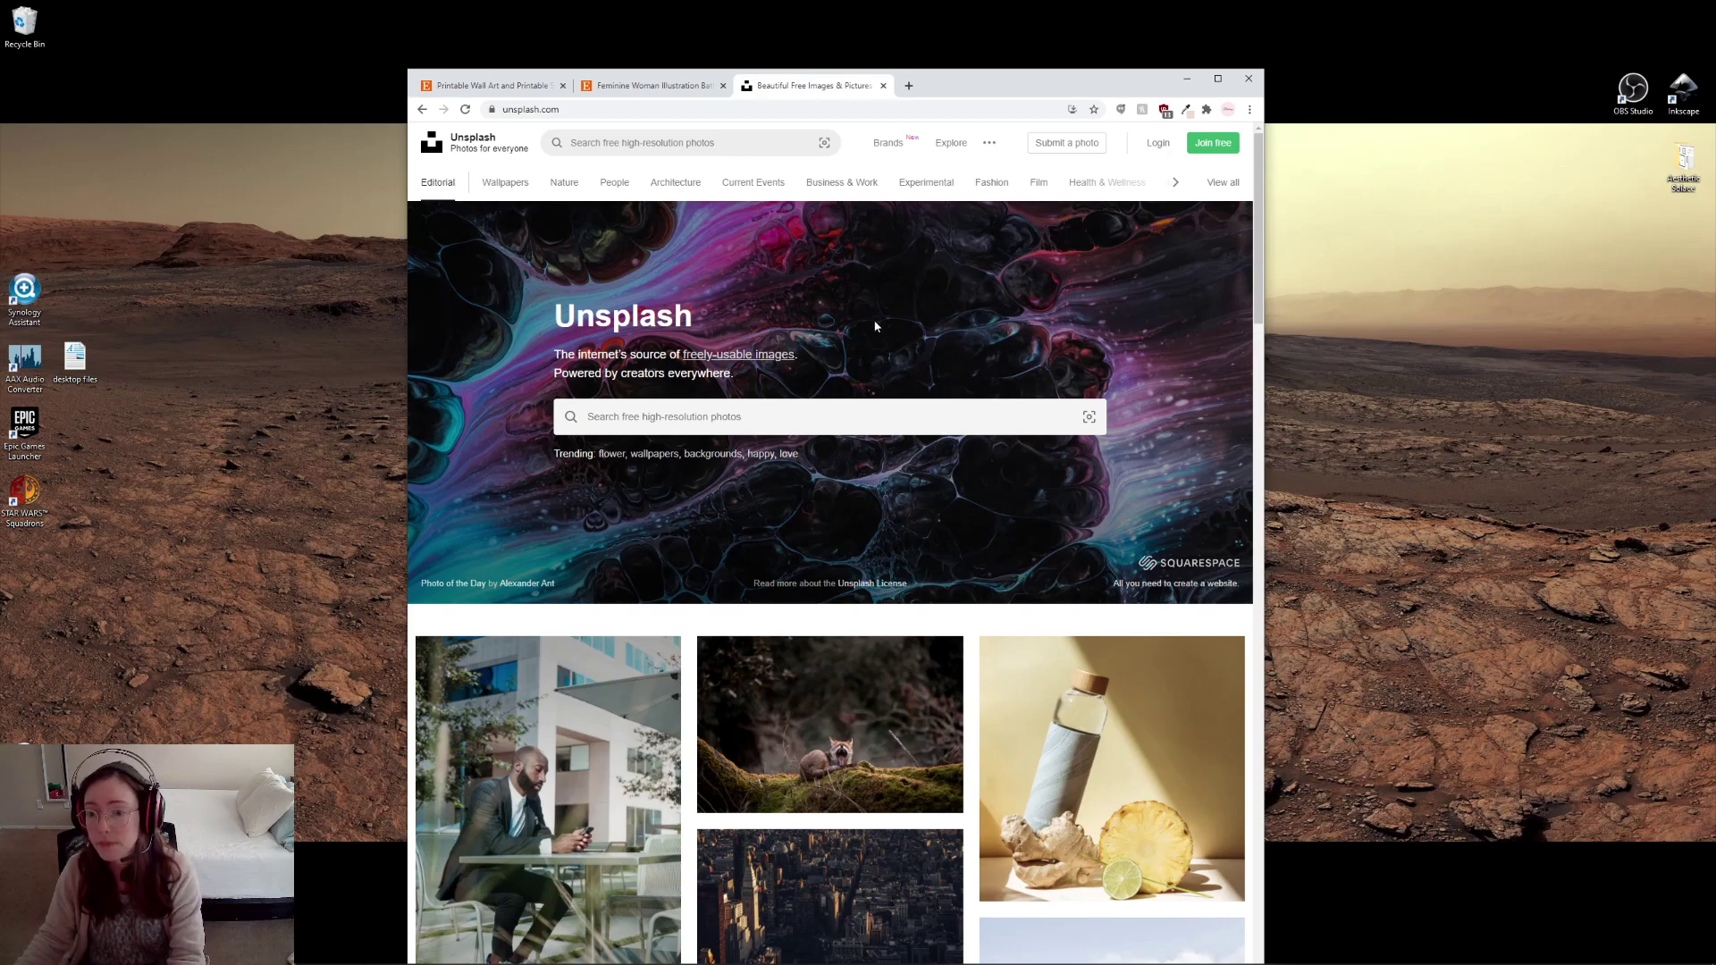
- Search Unsplash for 'picture frame' and scroll through the roughly 7.9k results
click(677, 143)
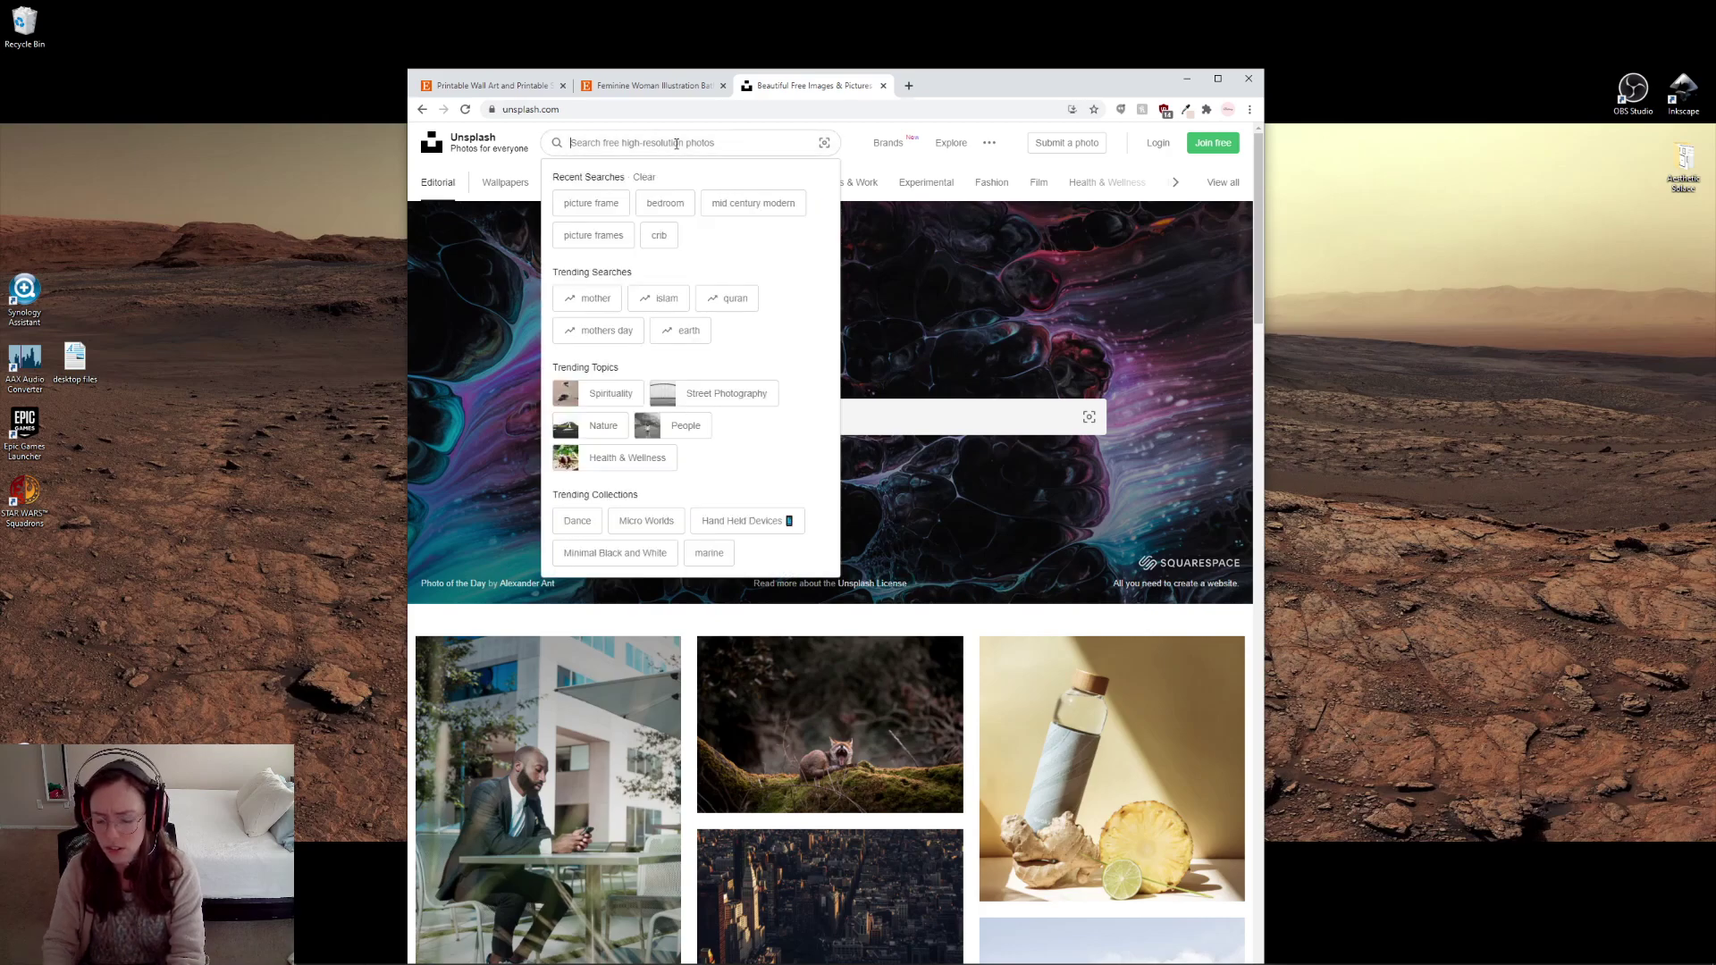
text(picture frame)
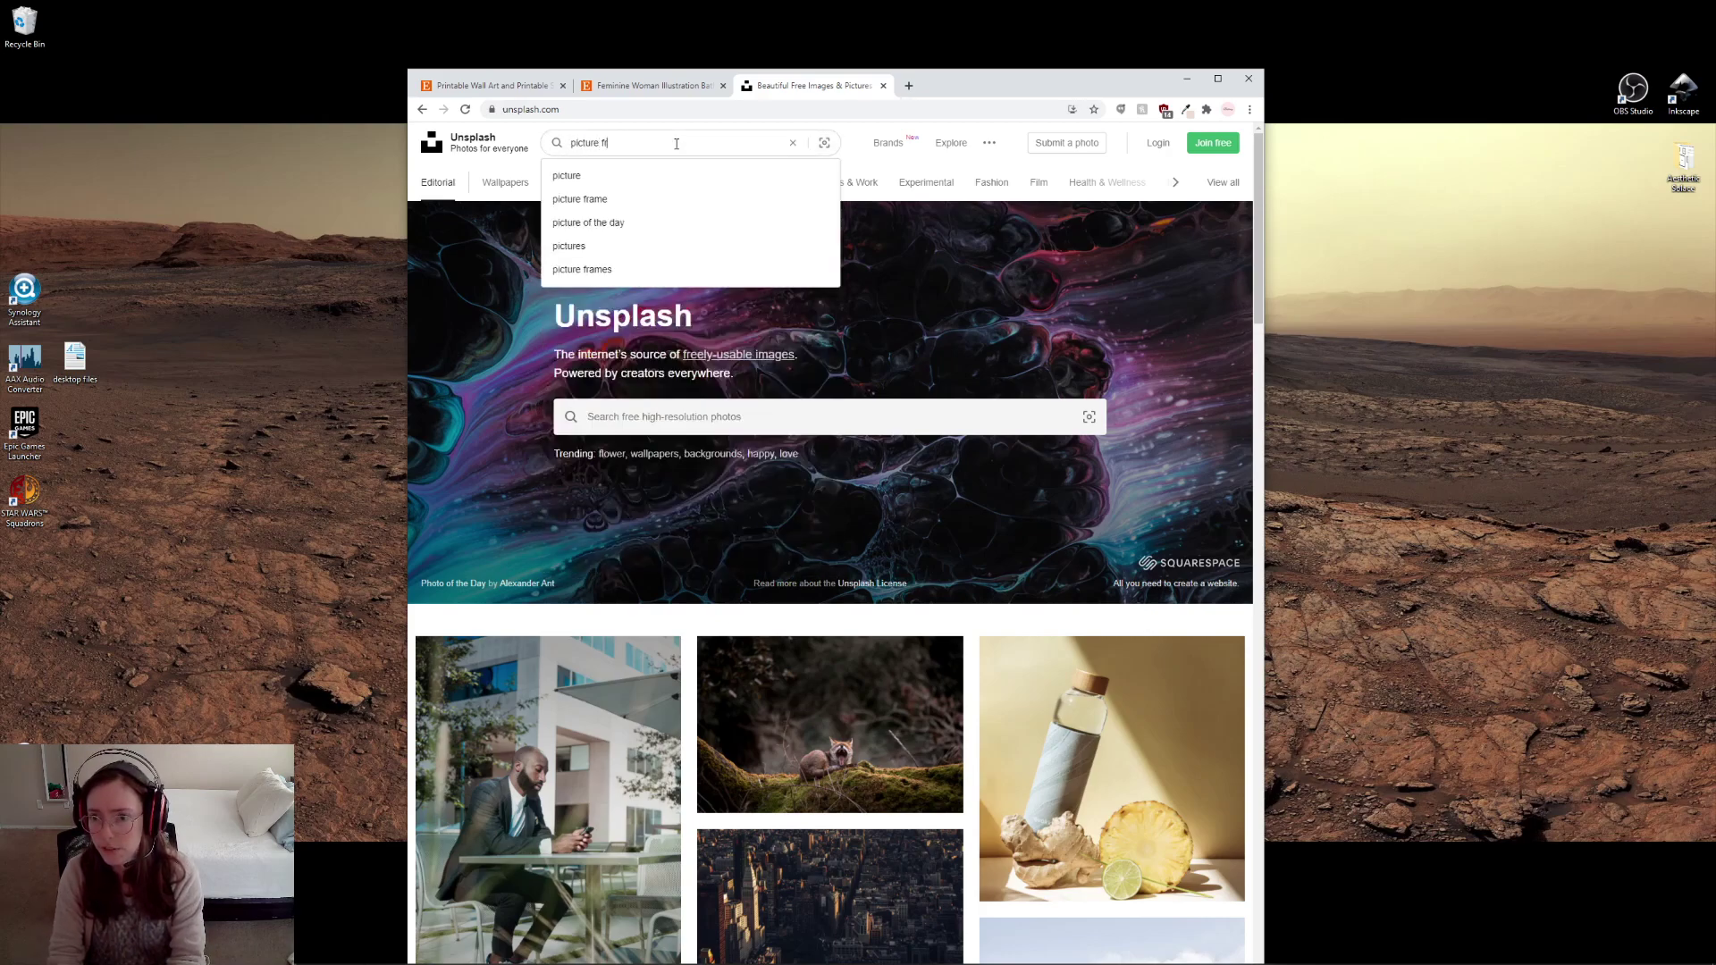
key(Return)
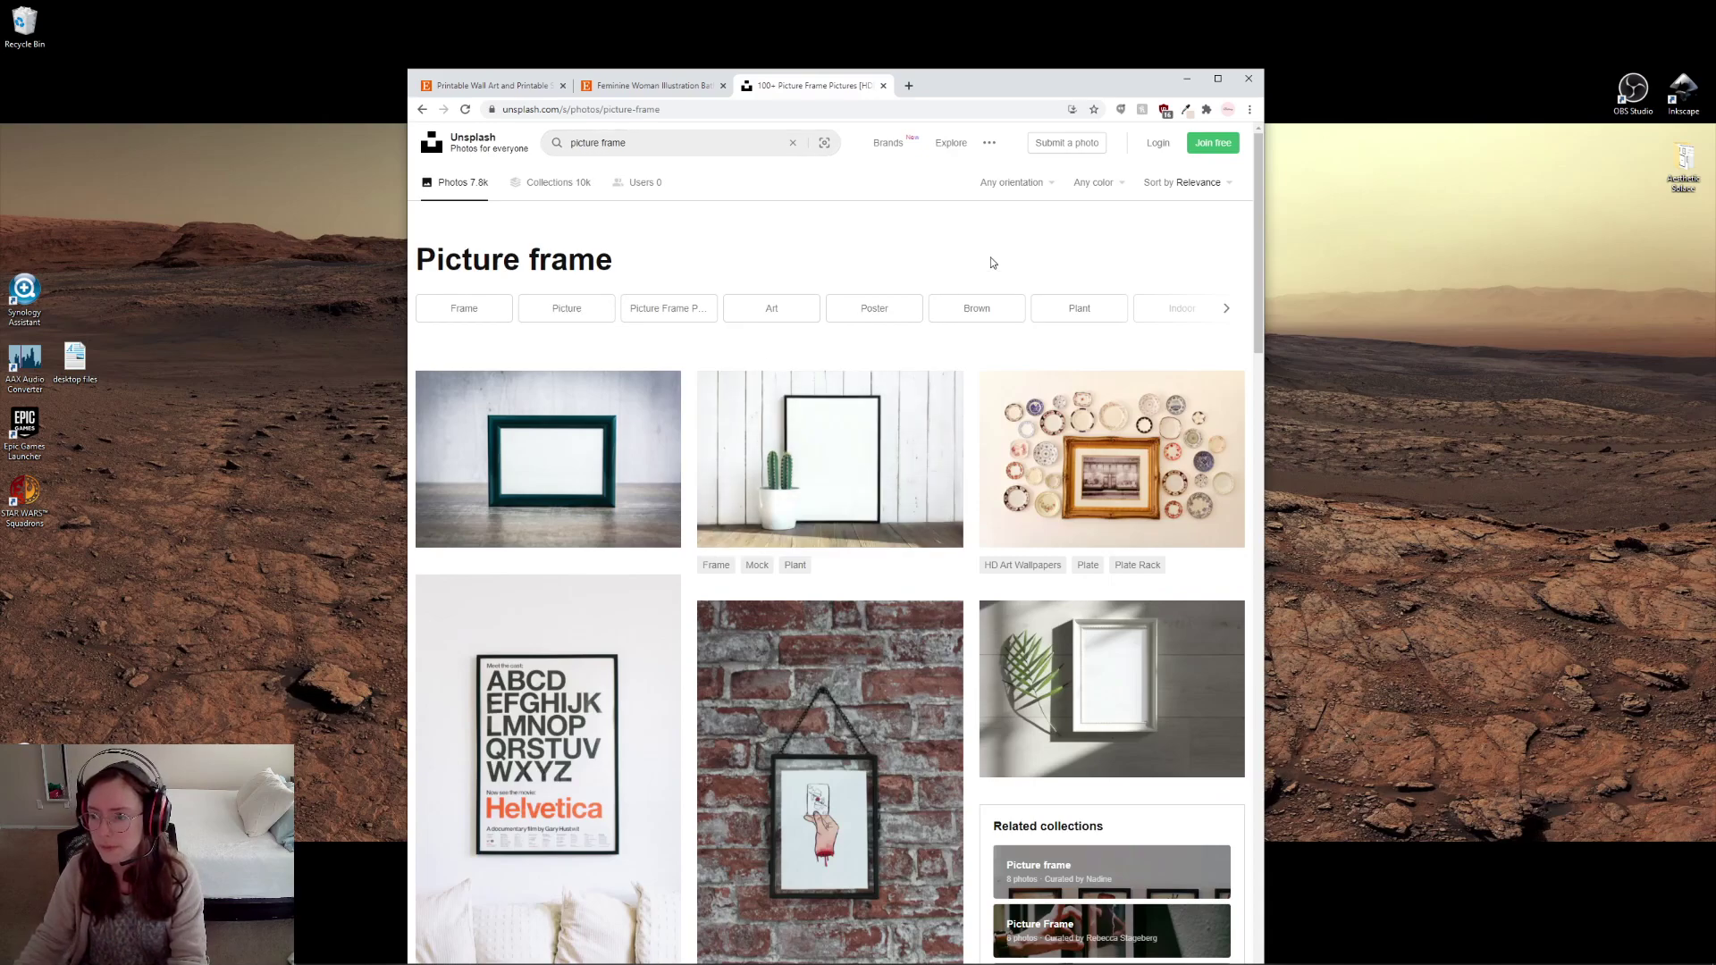
scroll(1028, 340, down, 2)
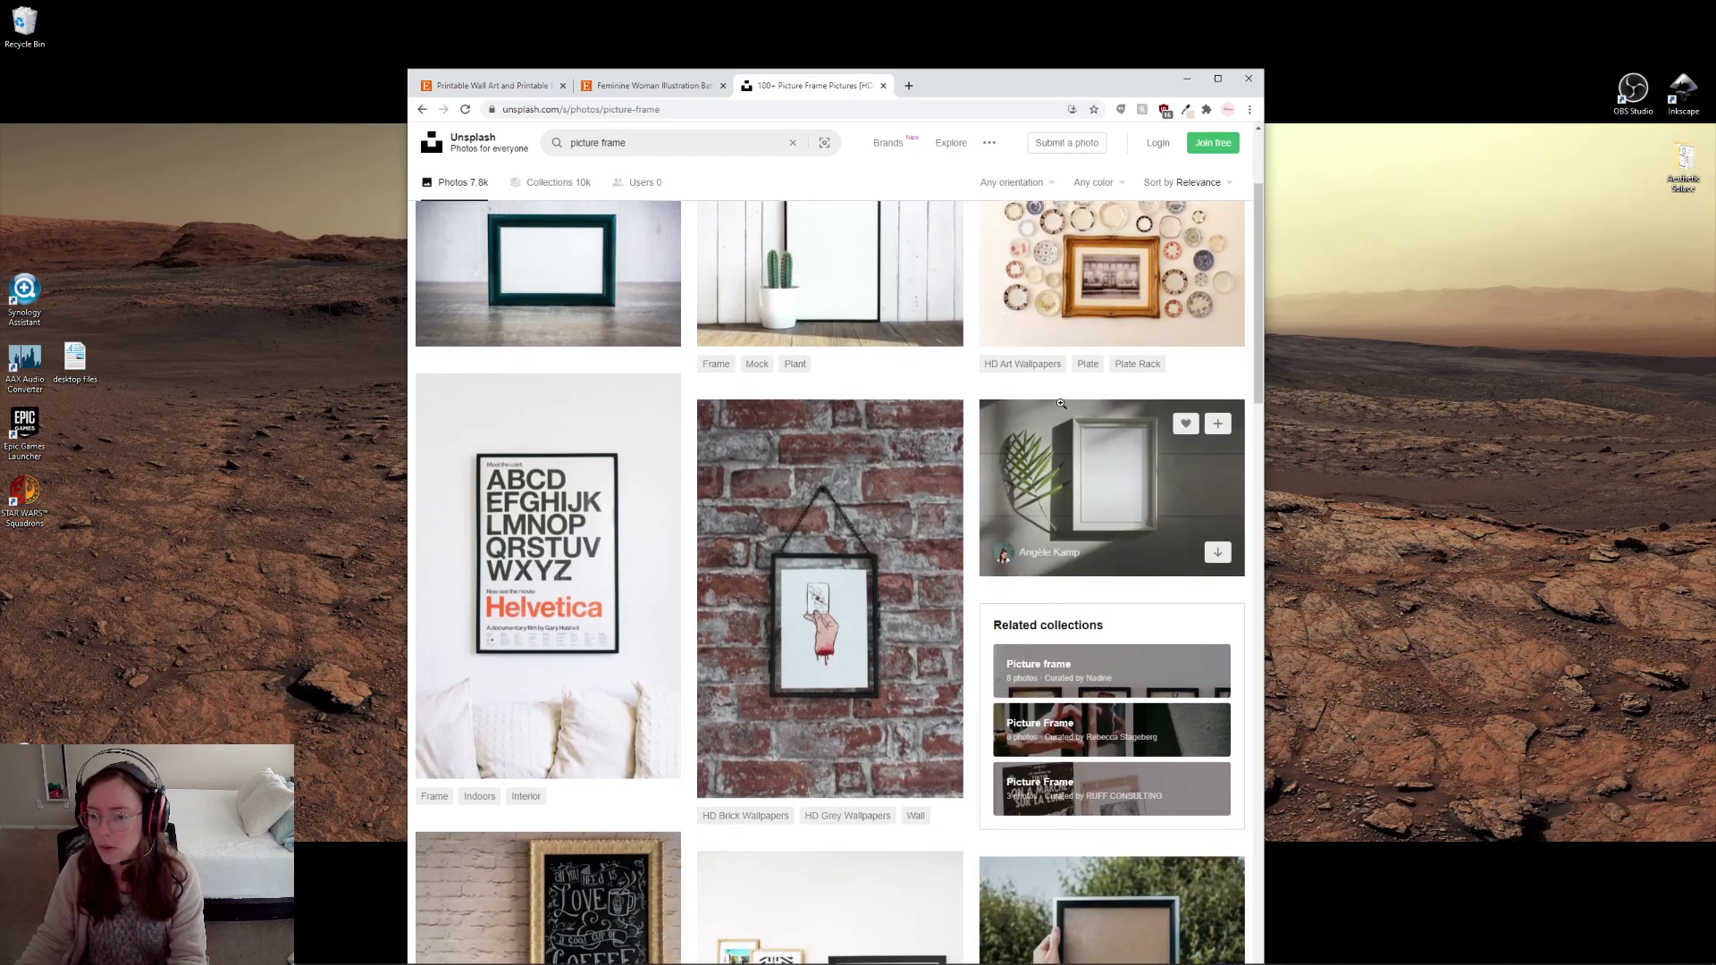
scroll(1060, 403, down, 4)
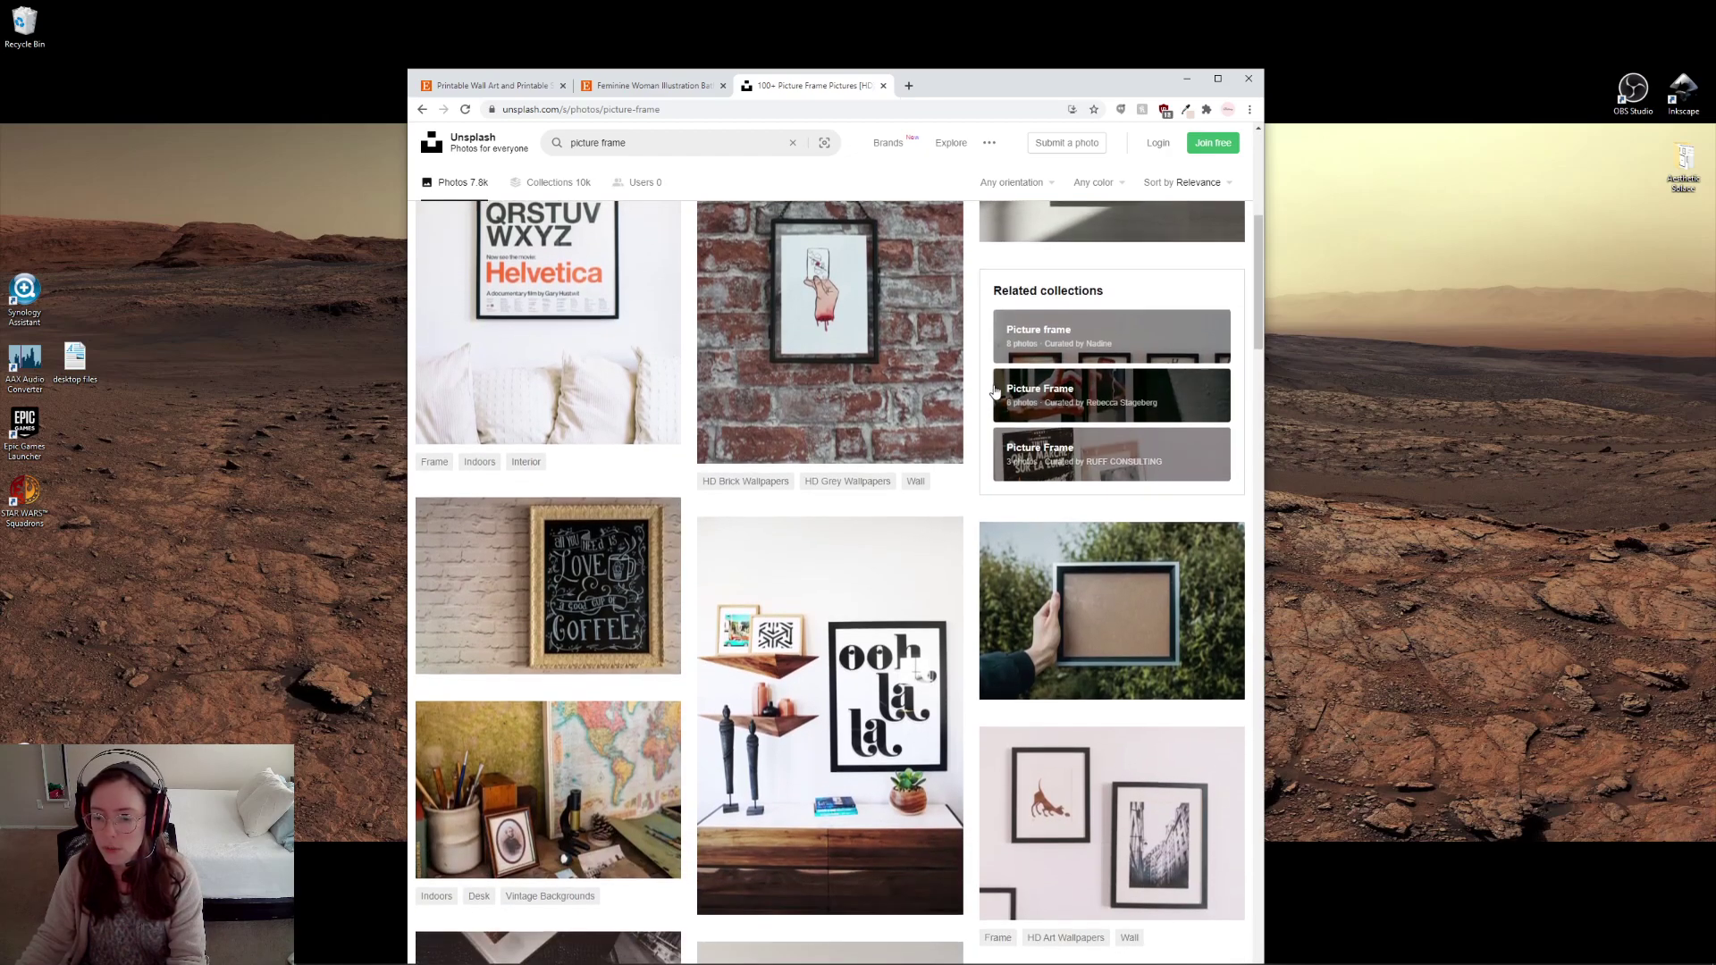
scroll(994, 392, up, 1)
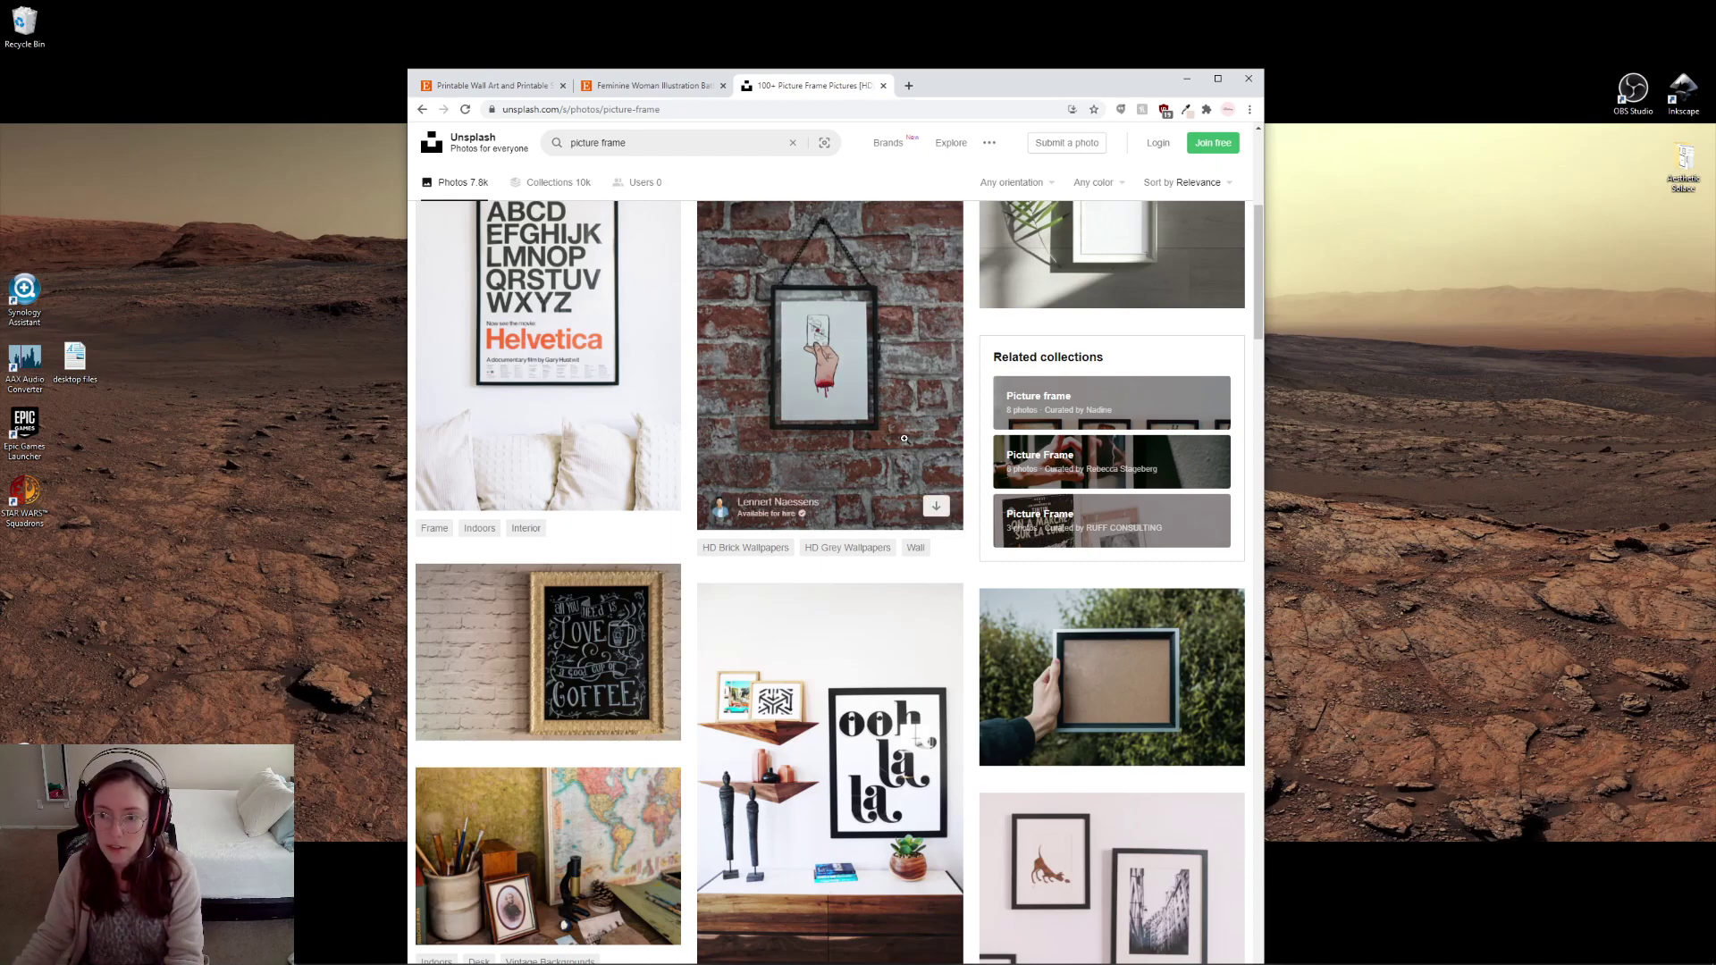
scroll(882, 574, up, 3)
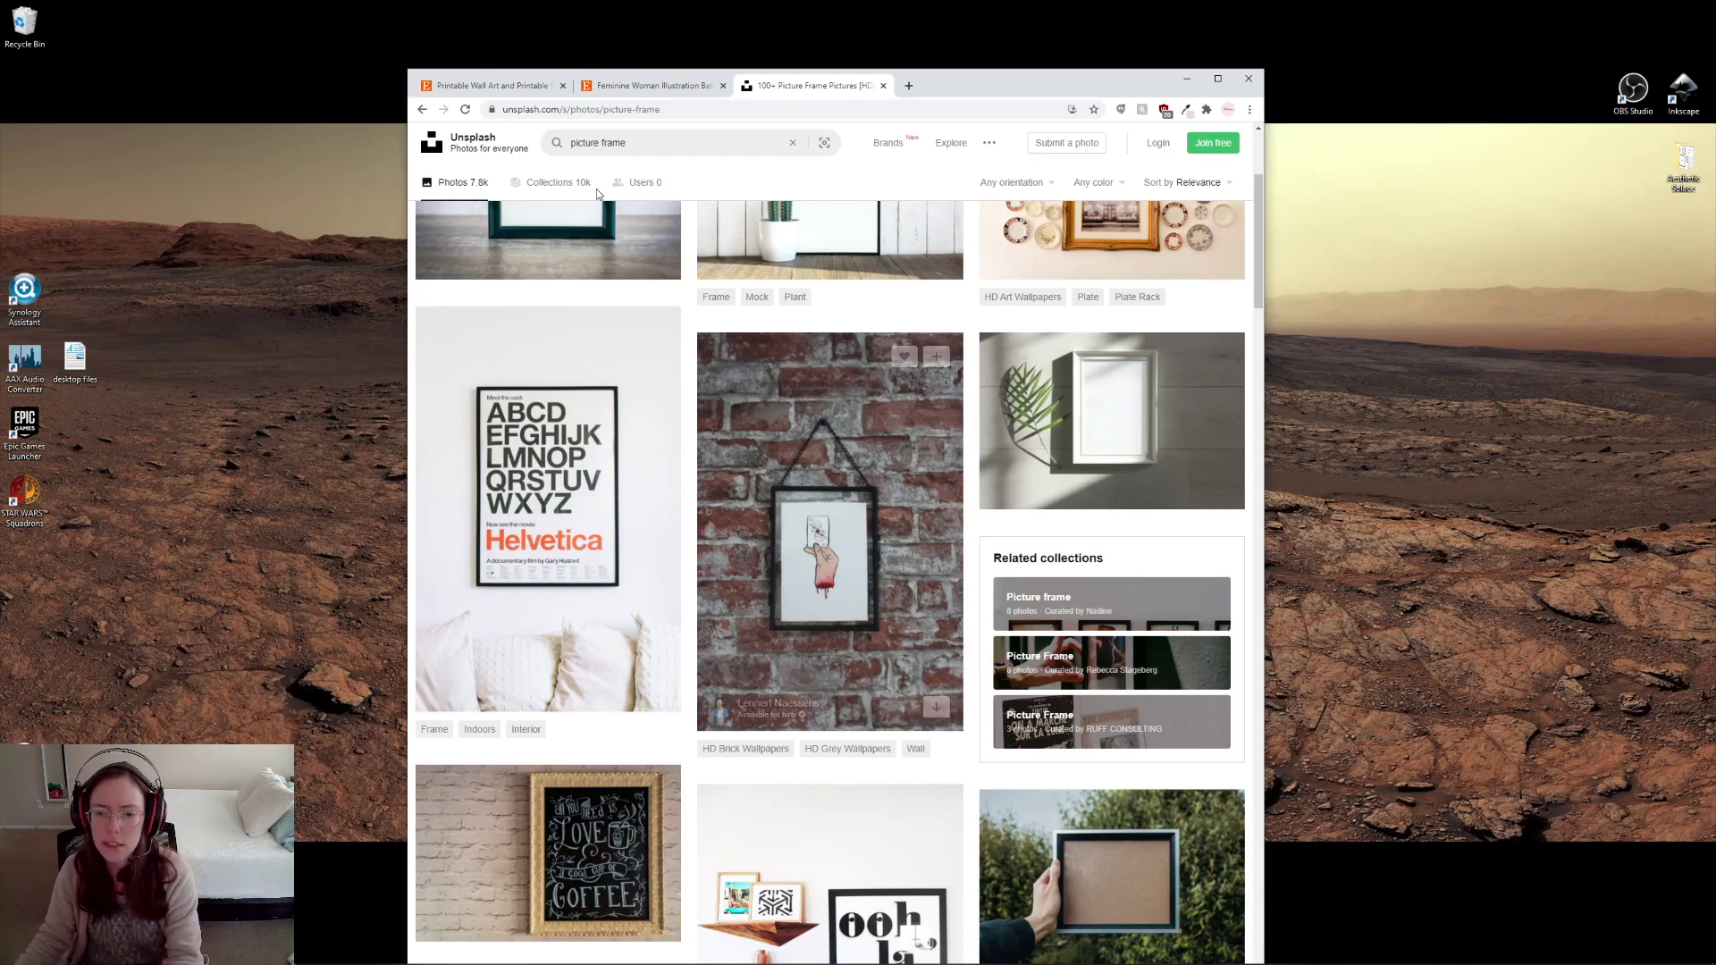
- Download the framed Helvetica alphabet poster photo and save it to the Desktop as a JPEG
click(563, 506)
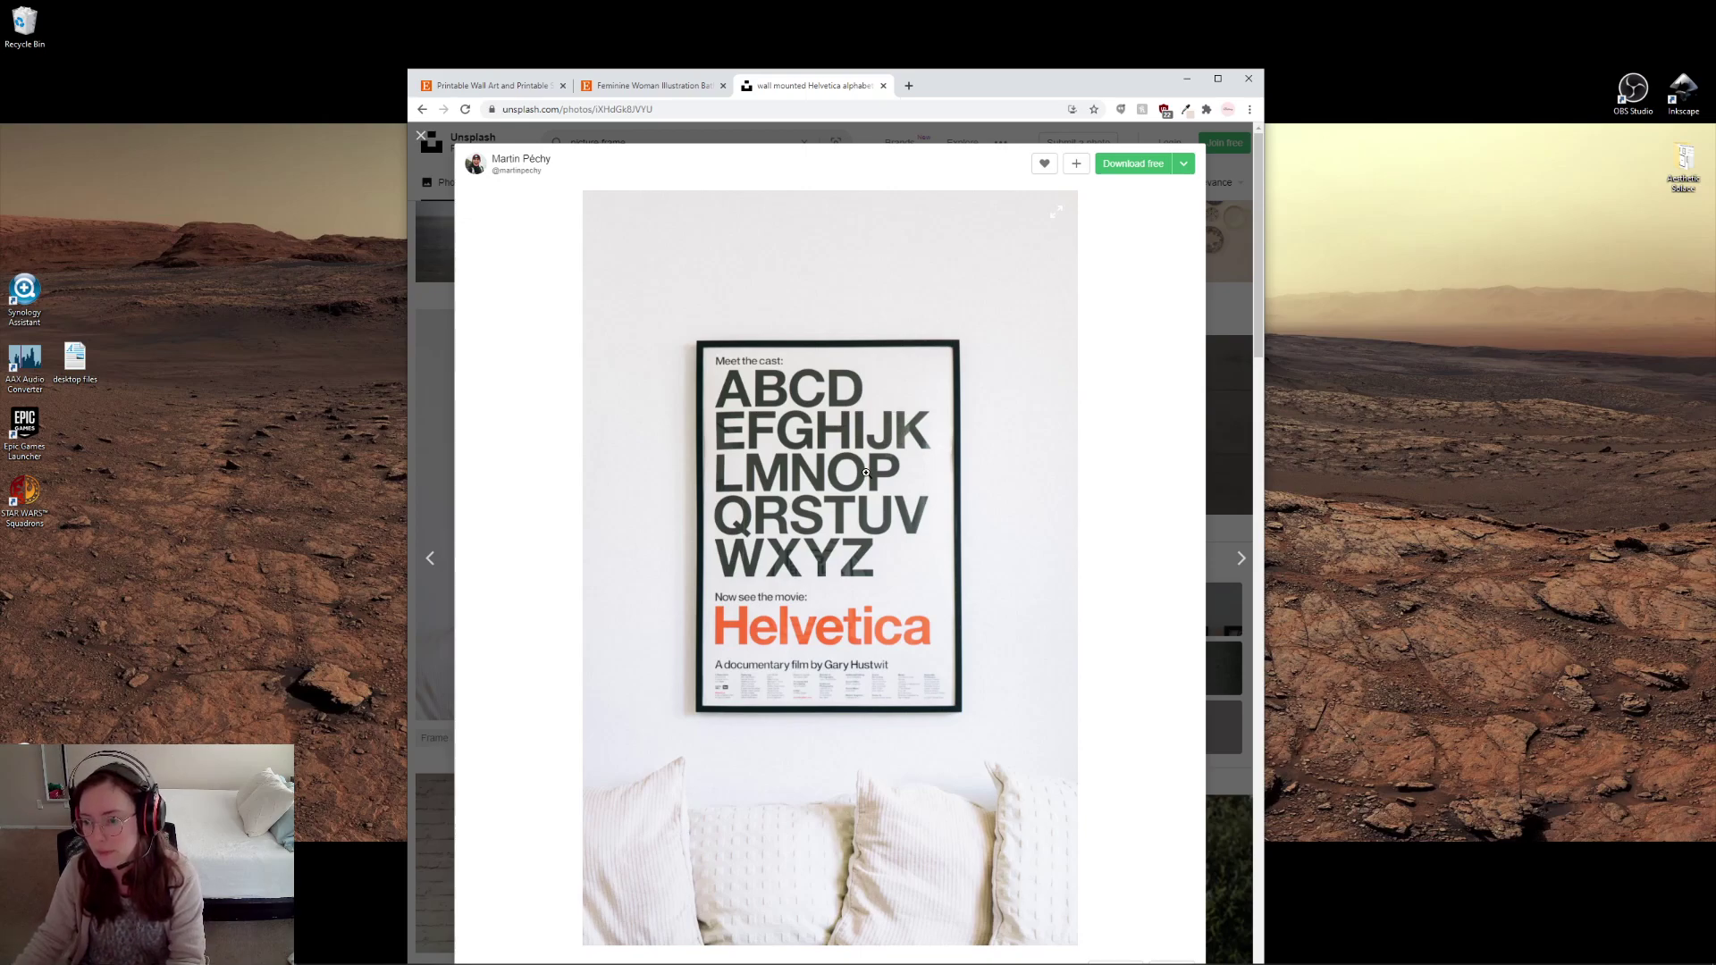
click(1128, 167)
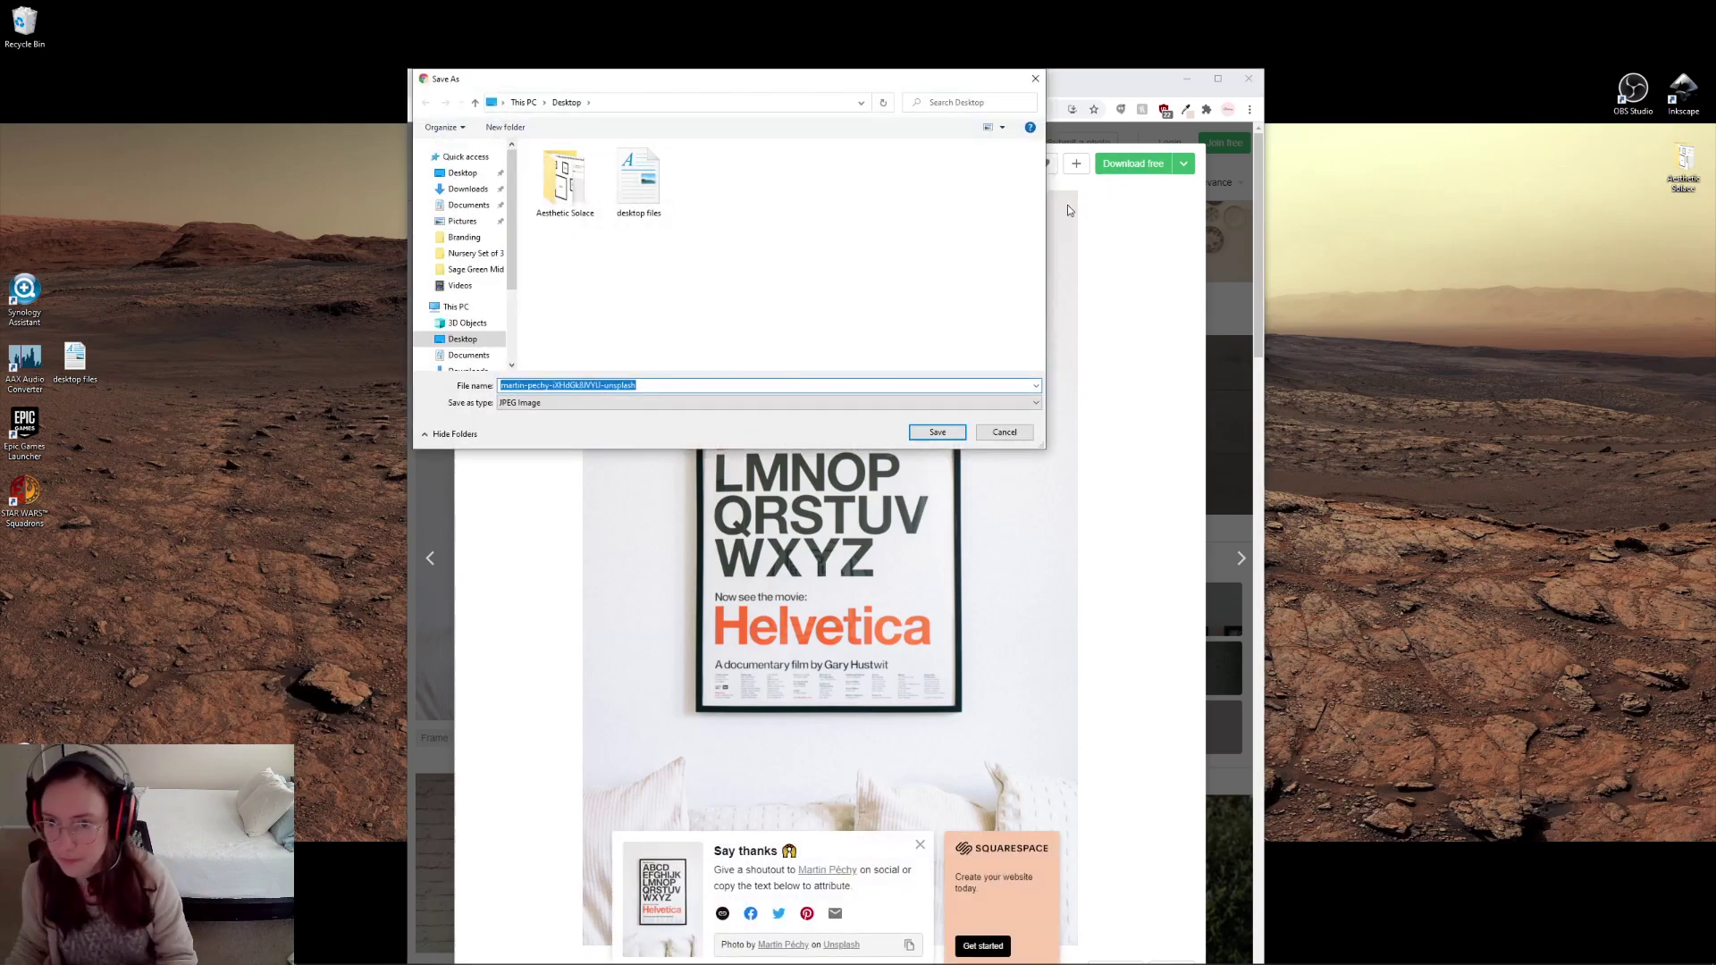
key(Return)
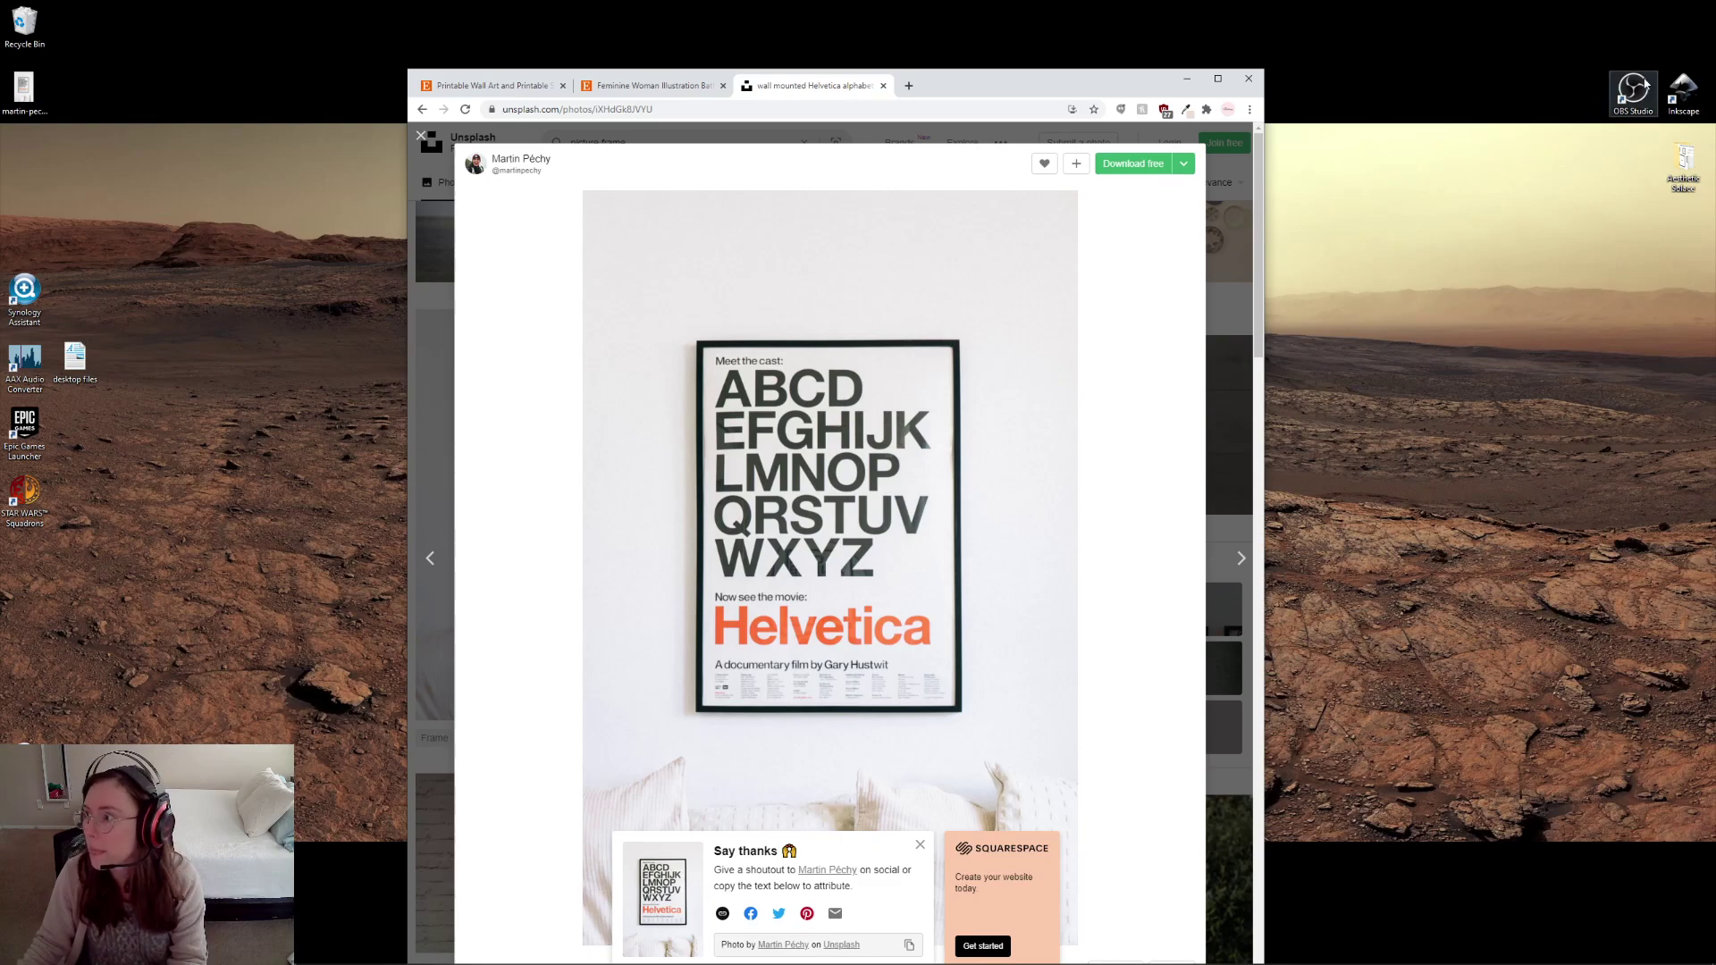
- Launch GIMP 2.10.24 from Windows search, closing a stray web search result along the way
key(alt+Tab)
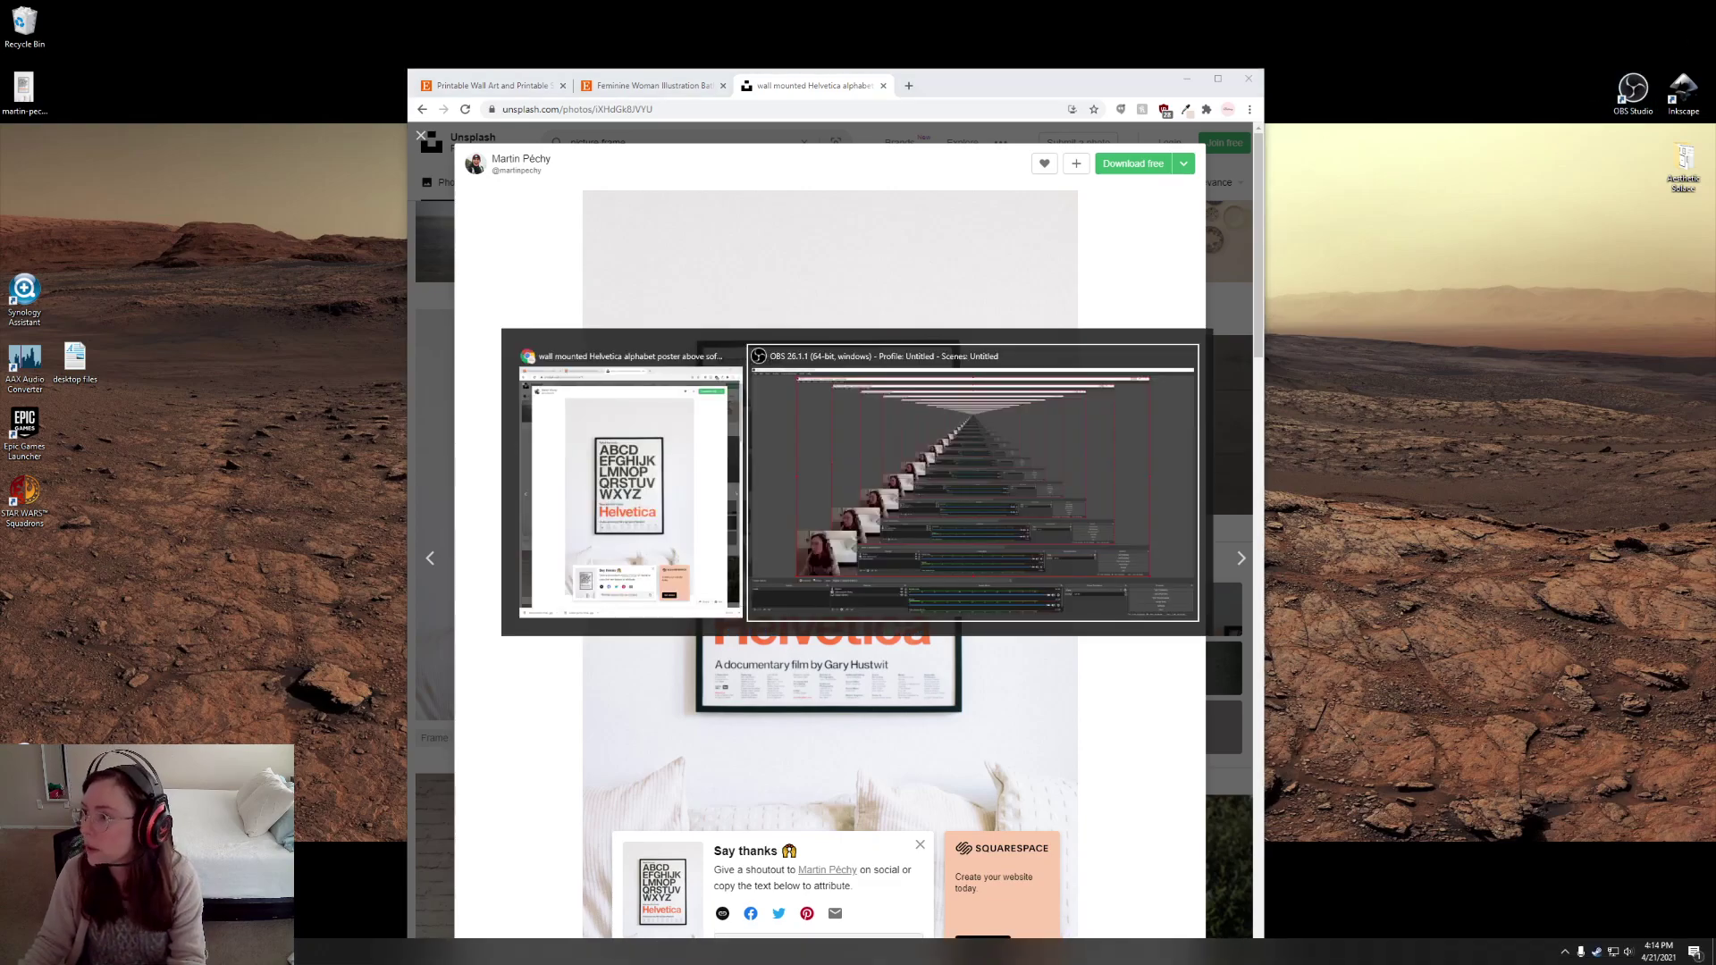
key(super)
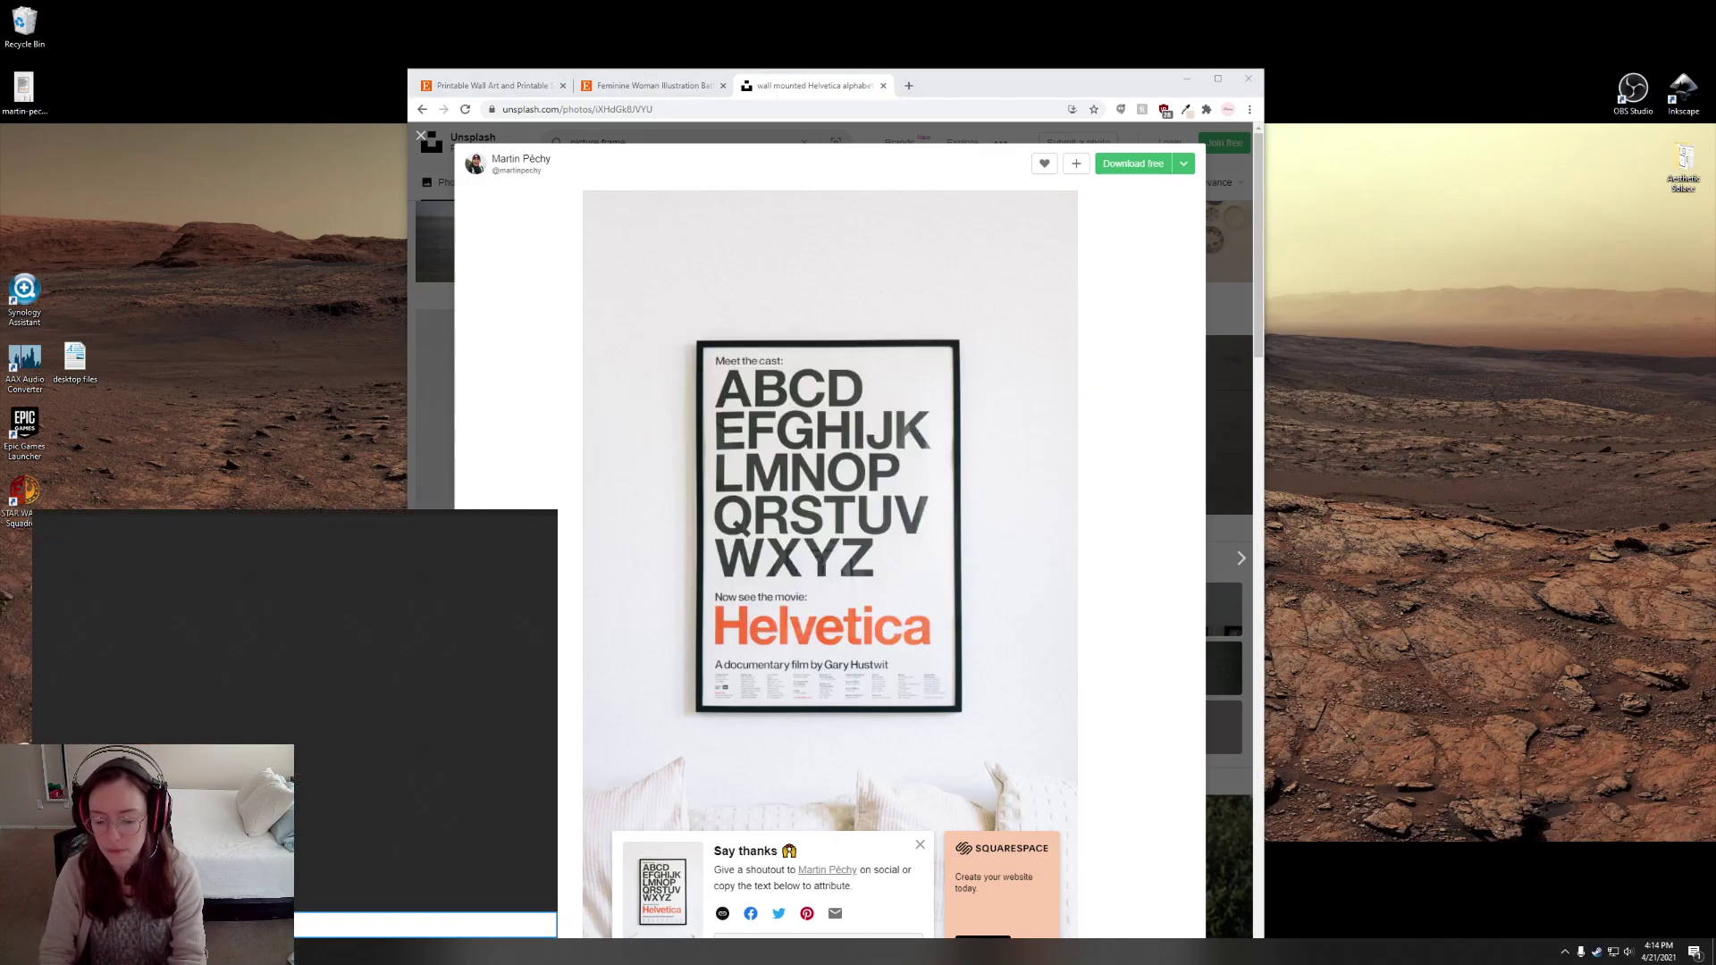
text(gimp)
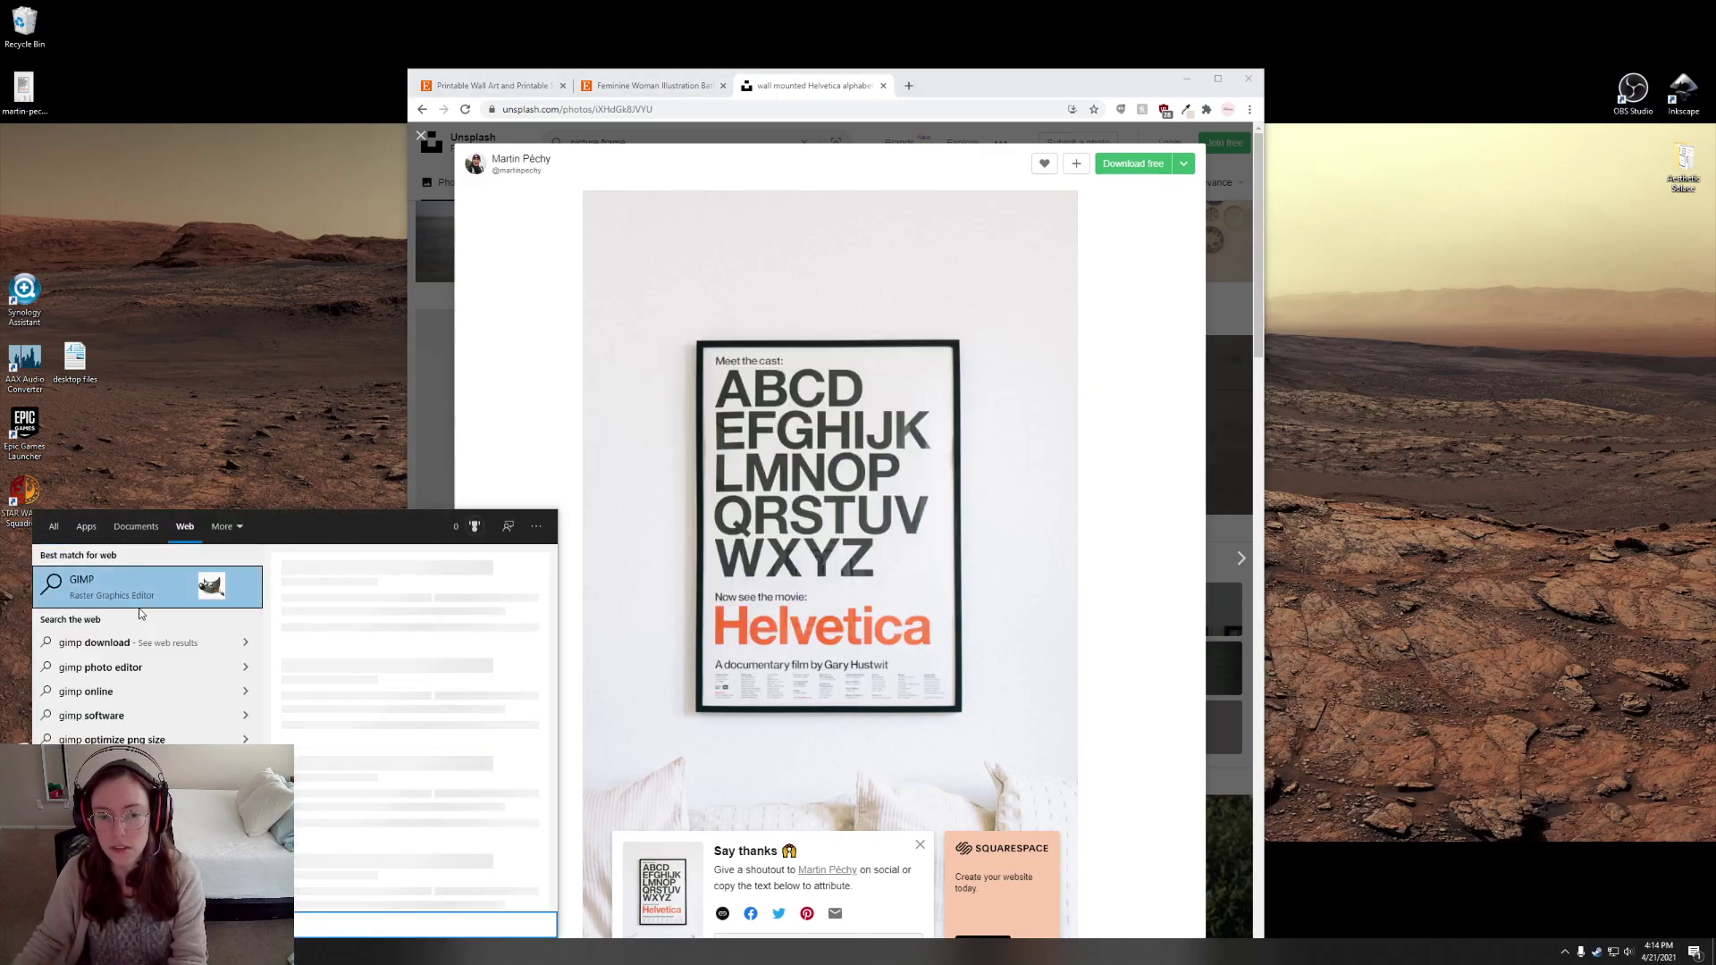
key(Return)
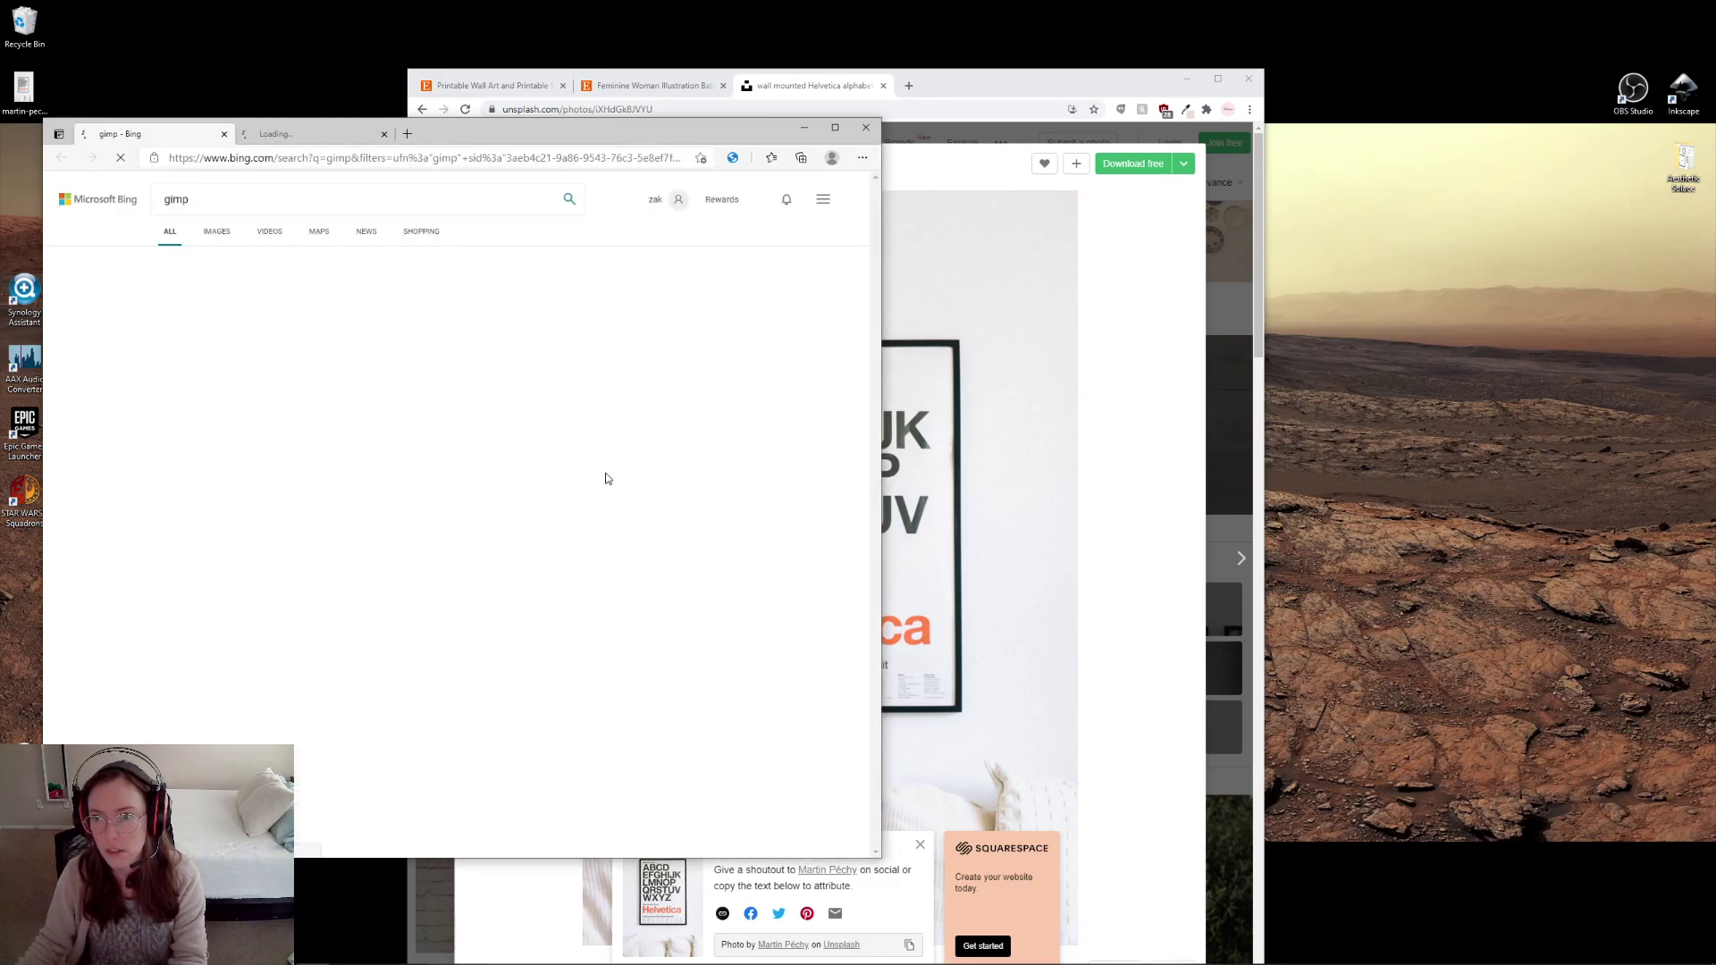
click(866, 127)
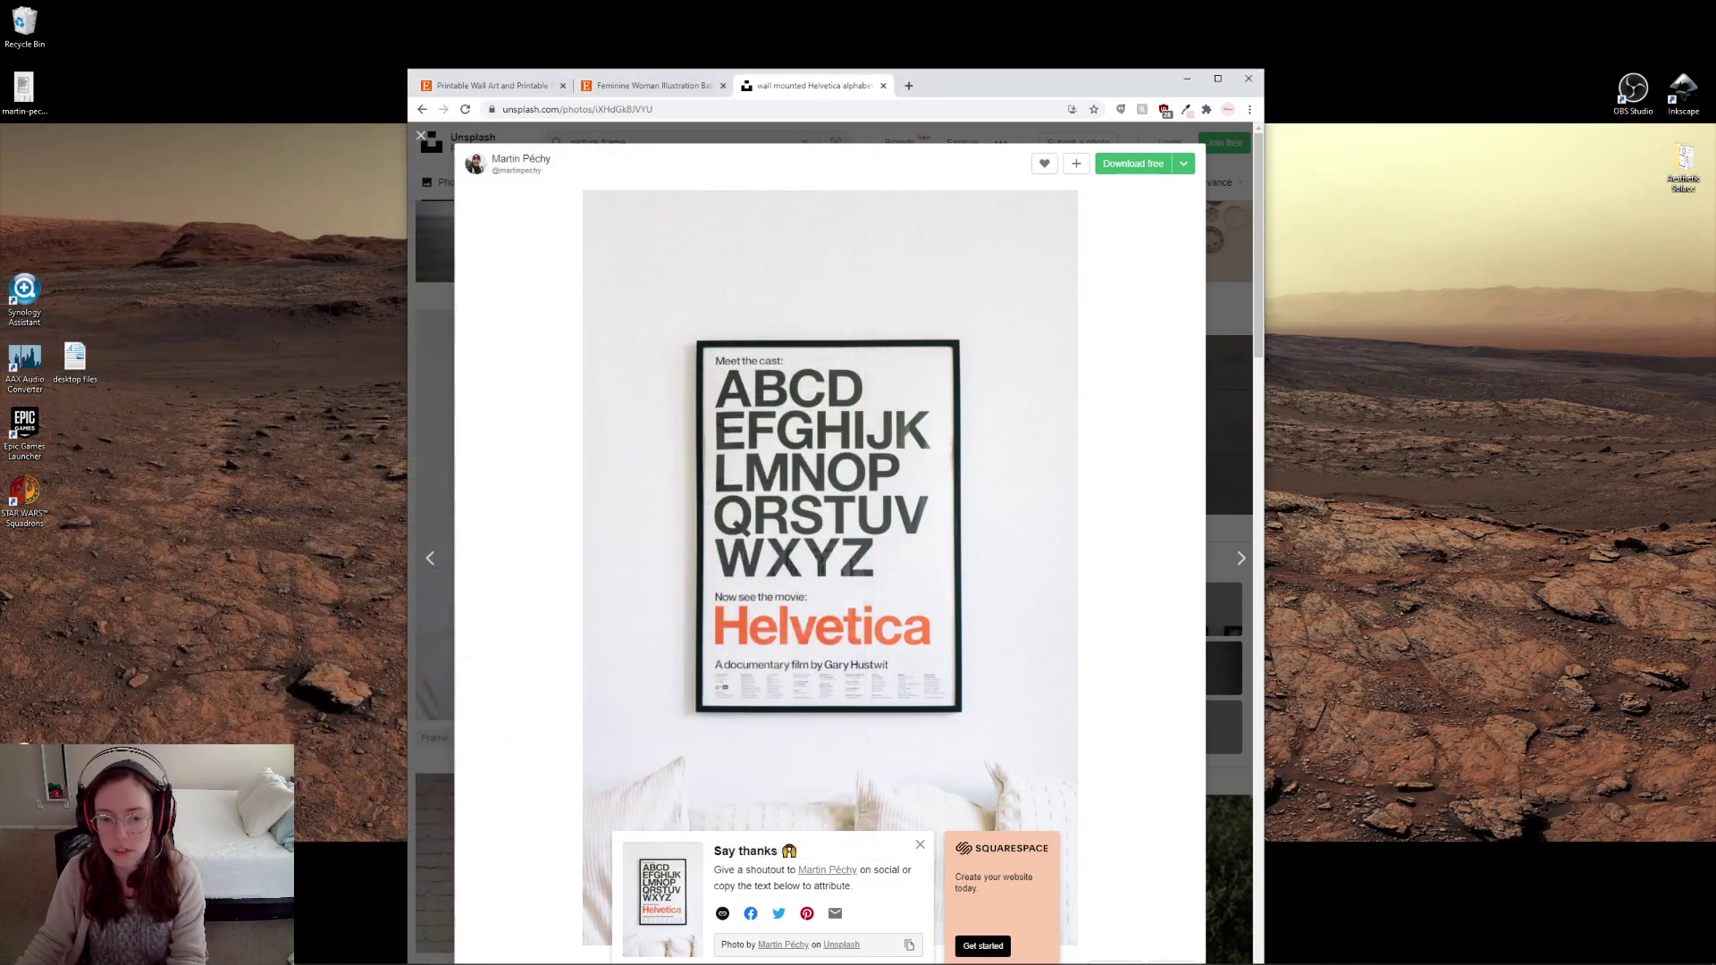
key(super)
text(gimp)
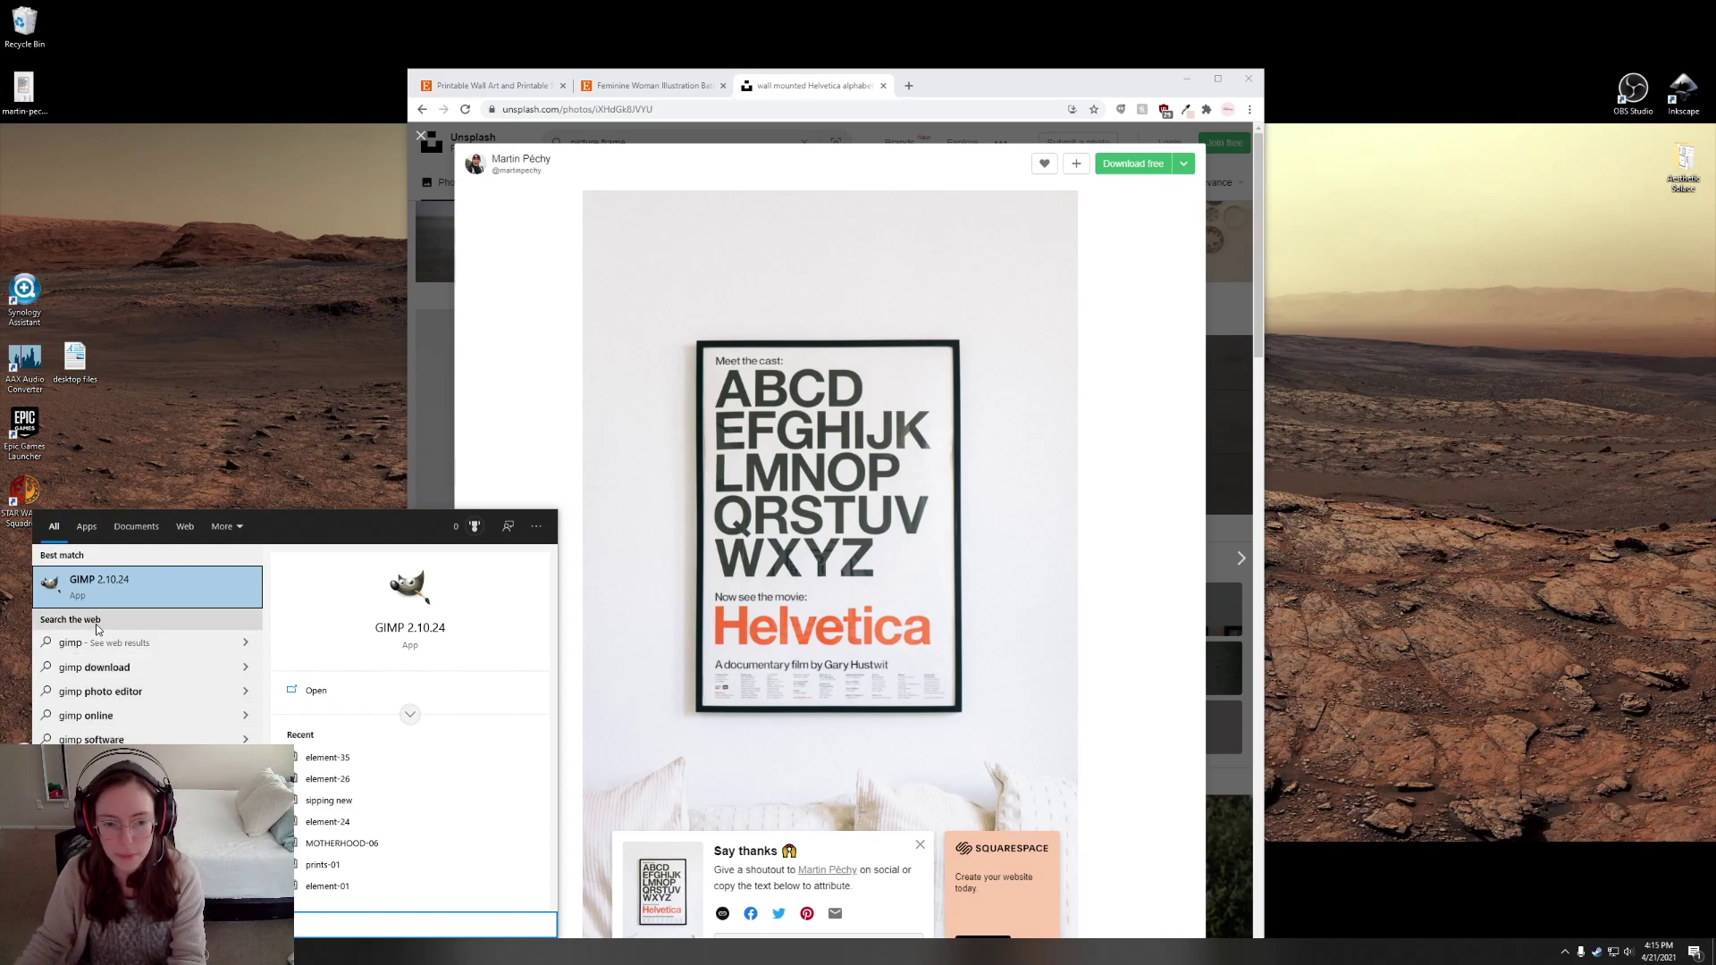
click(106, 606)
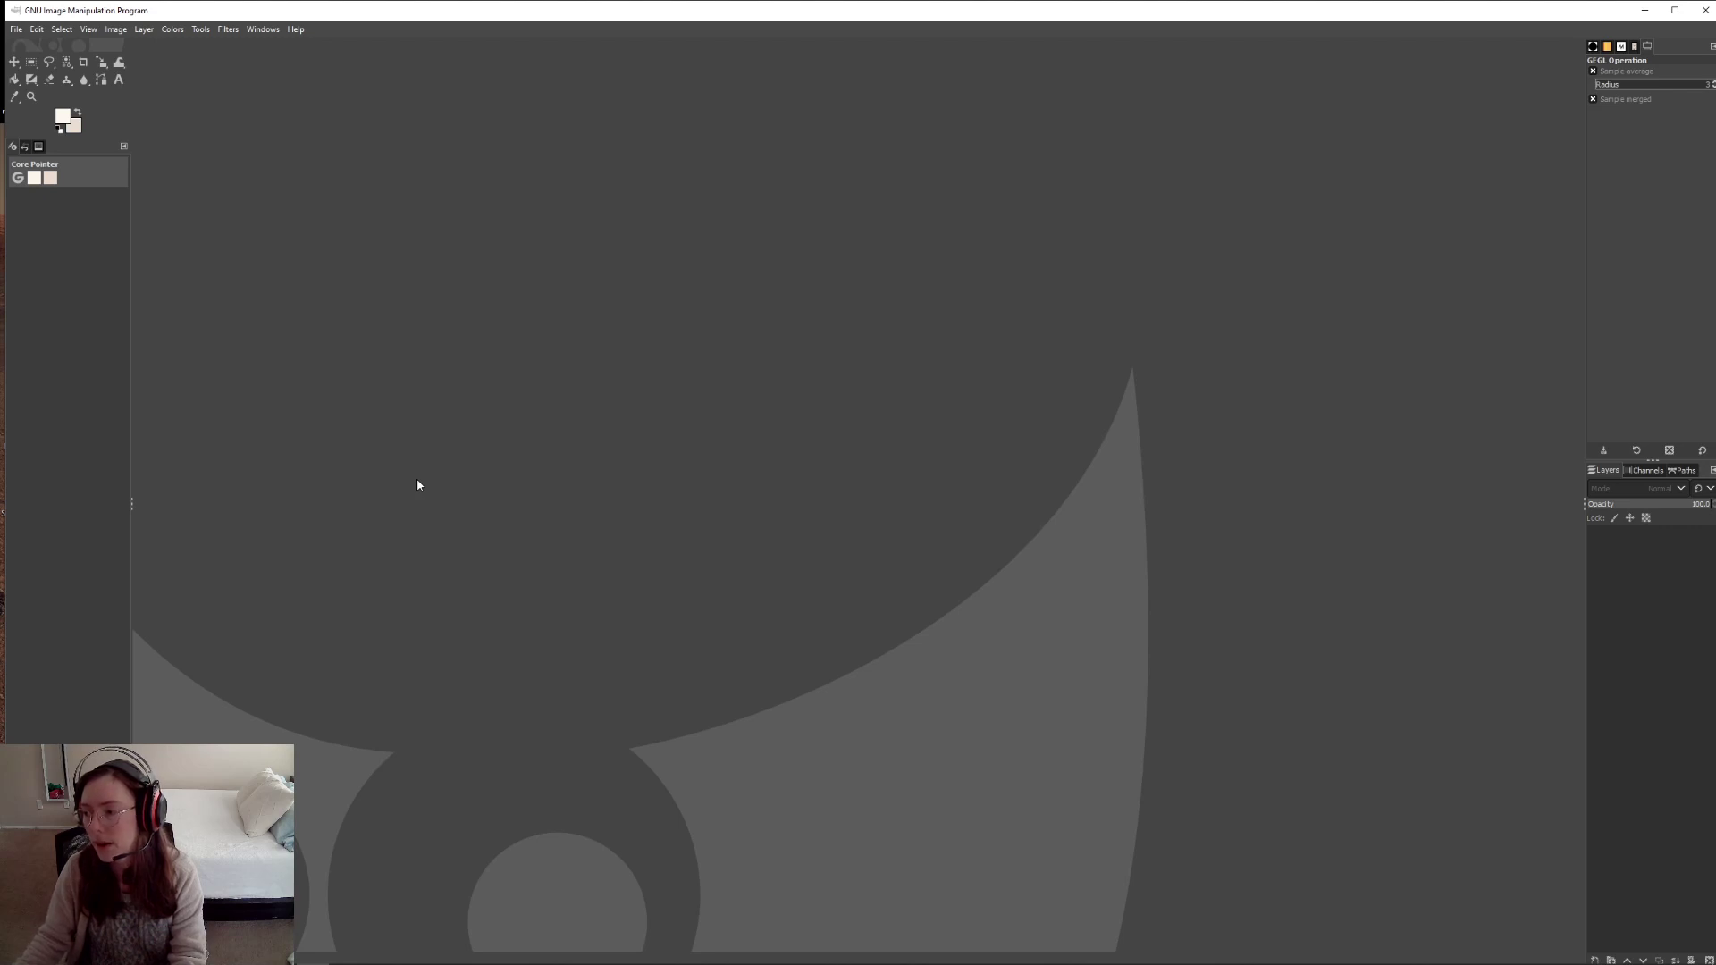
- Open the downloaded Unsplash Helvetica poster JPEG from the Desktop via File > Open
click(15, 29)
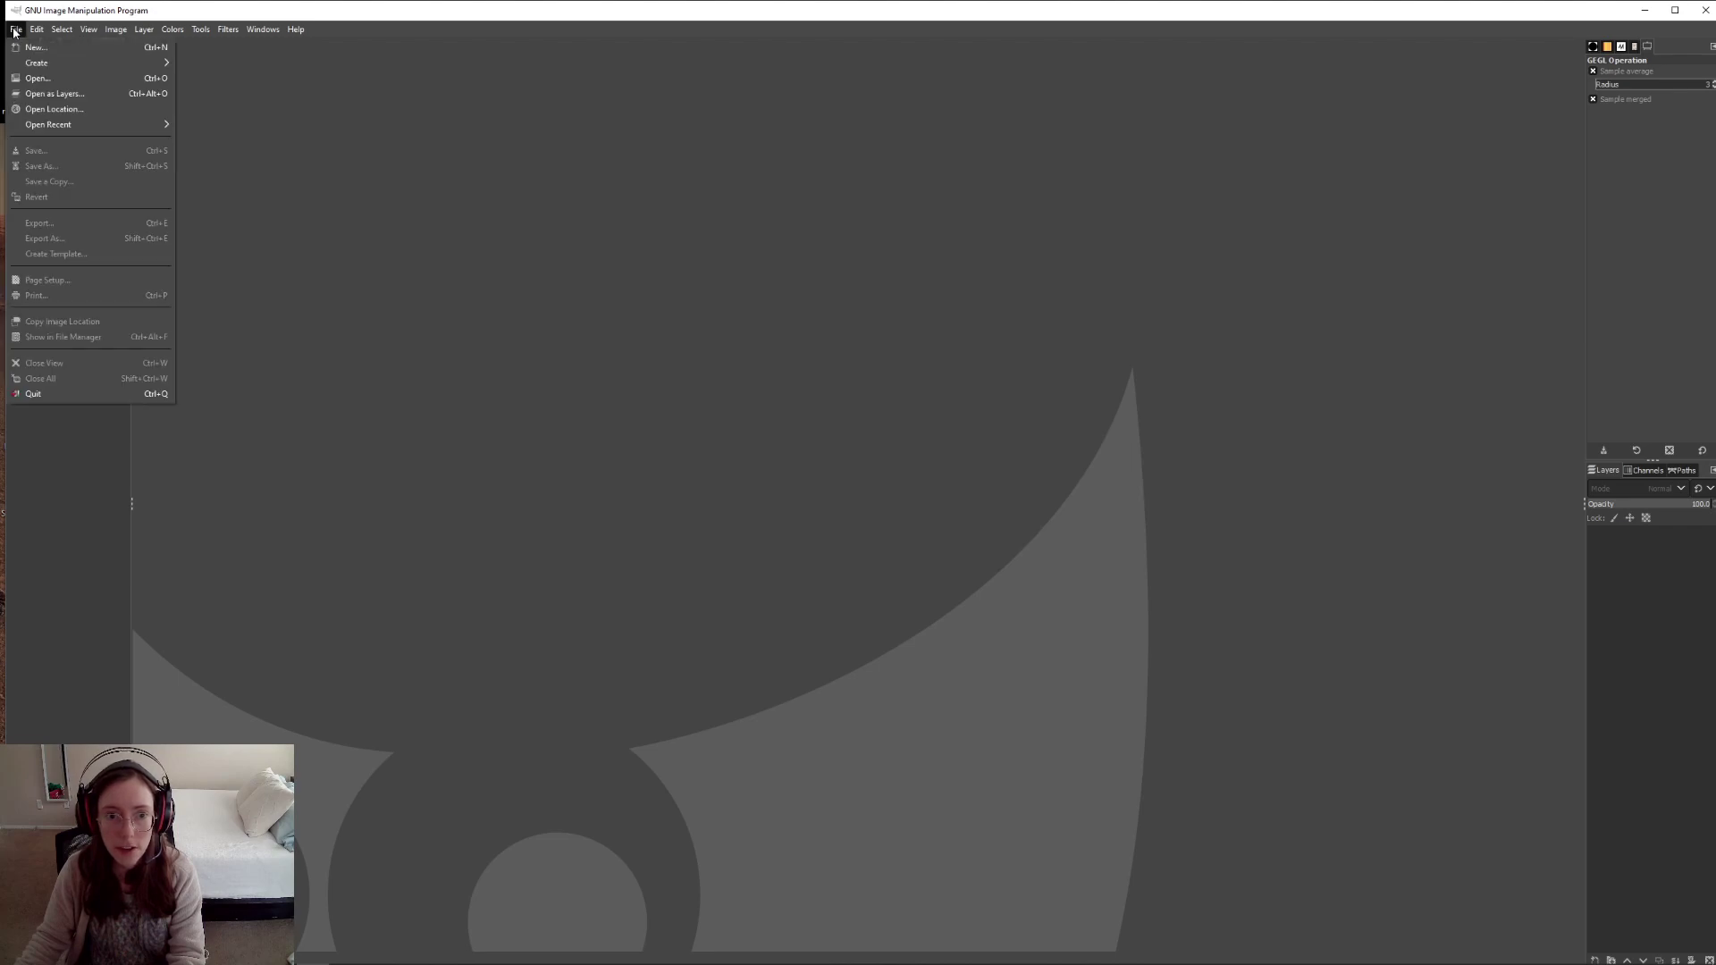
click(36, 83)
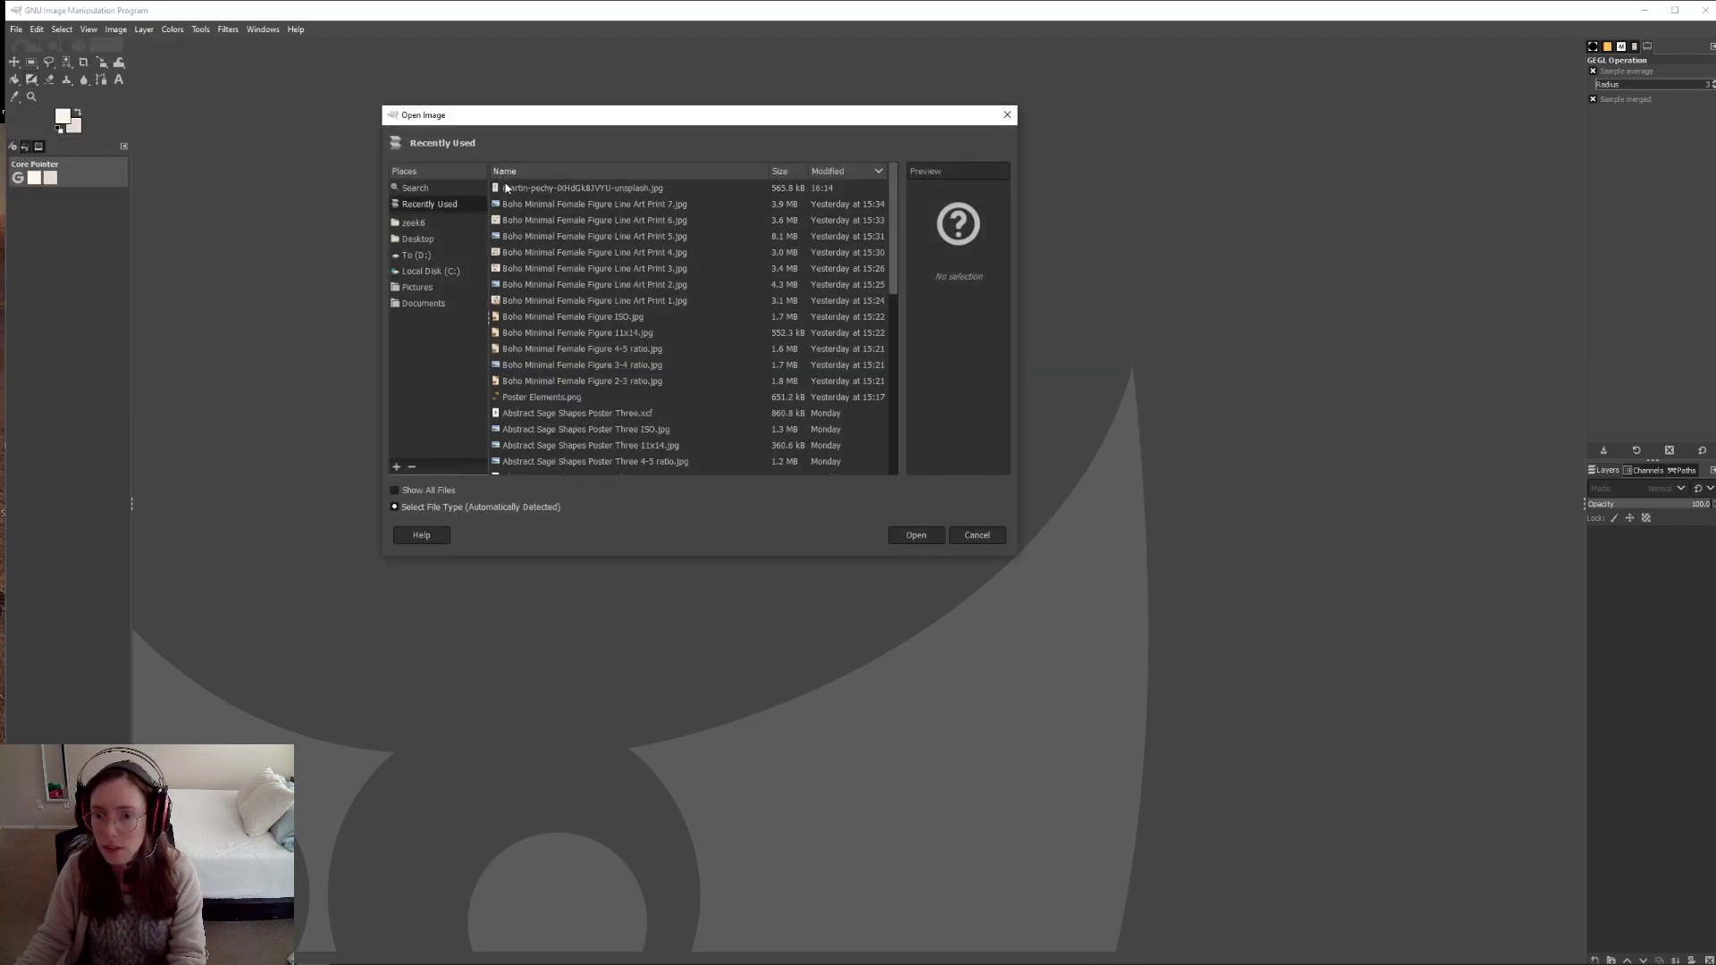
click(431, 239)
click(559, 220)
click(916, 535)
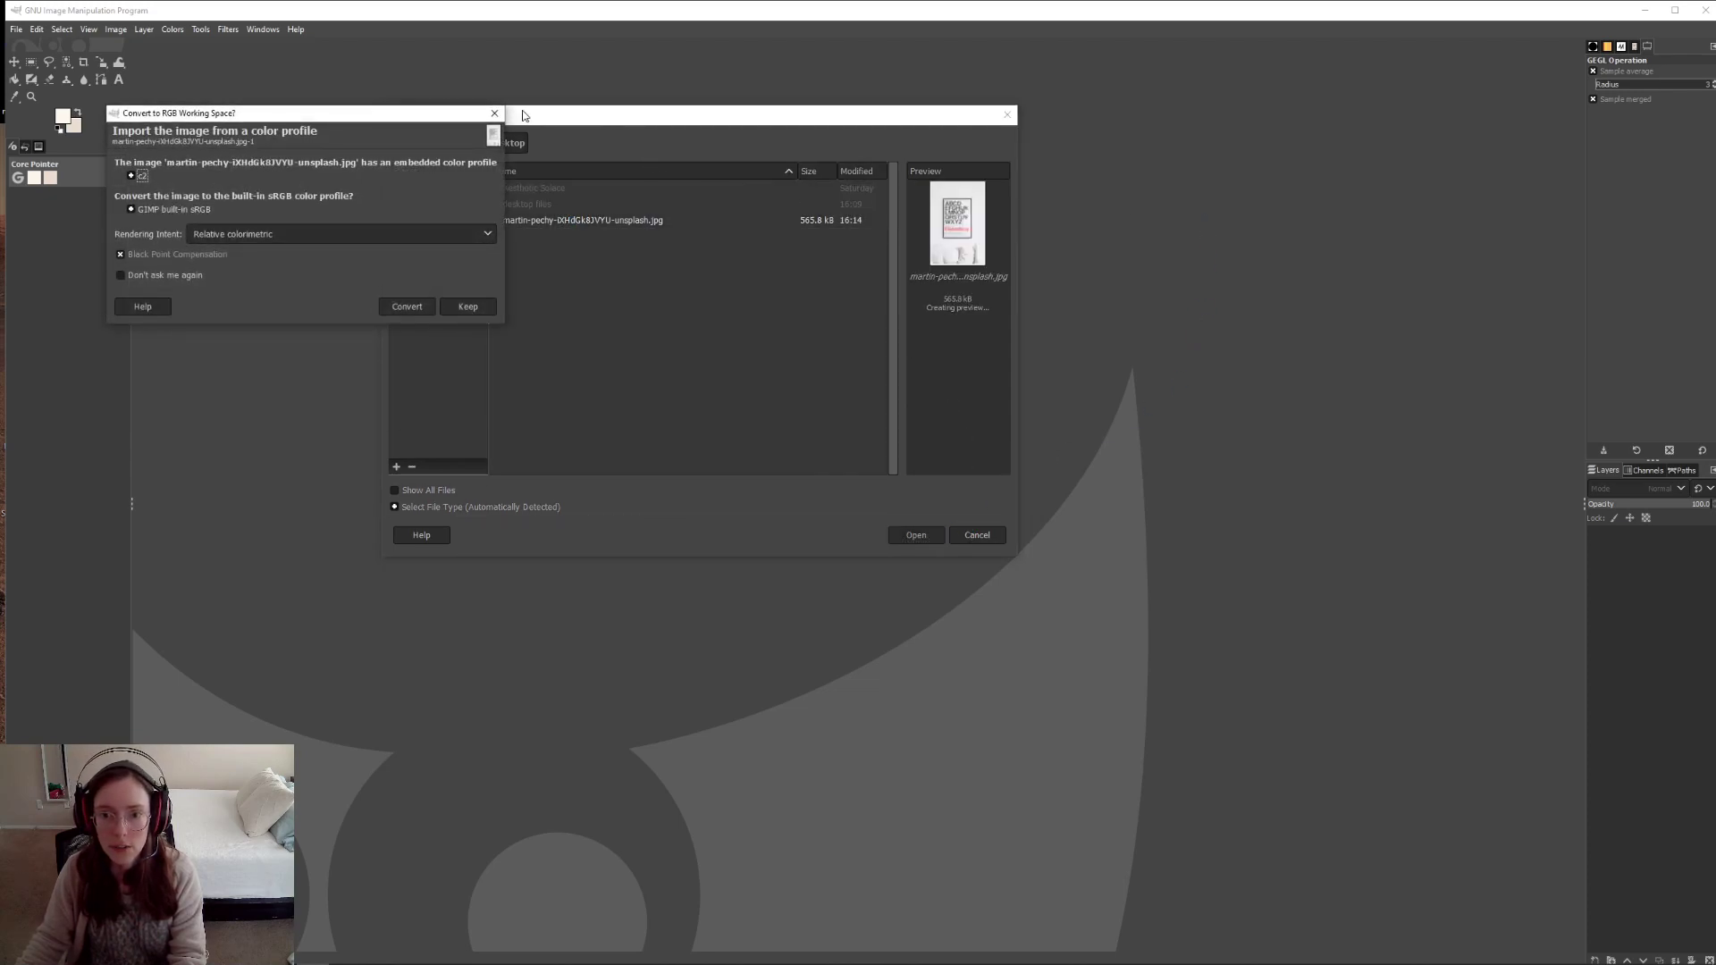
- Convert the photo's embedded profile to GIMP built-in sRGB on import
click(413, 309)
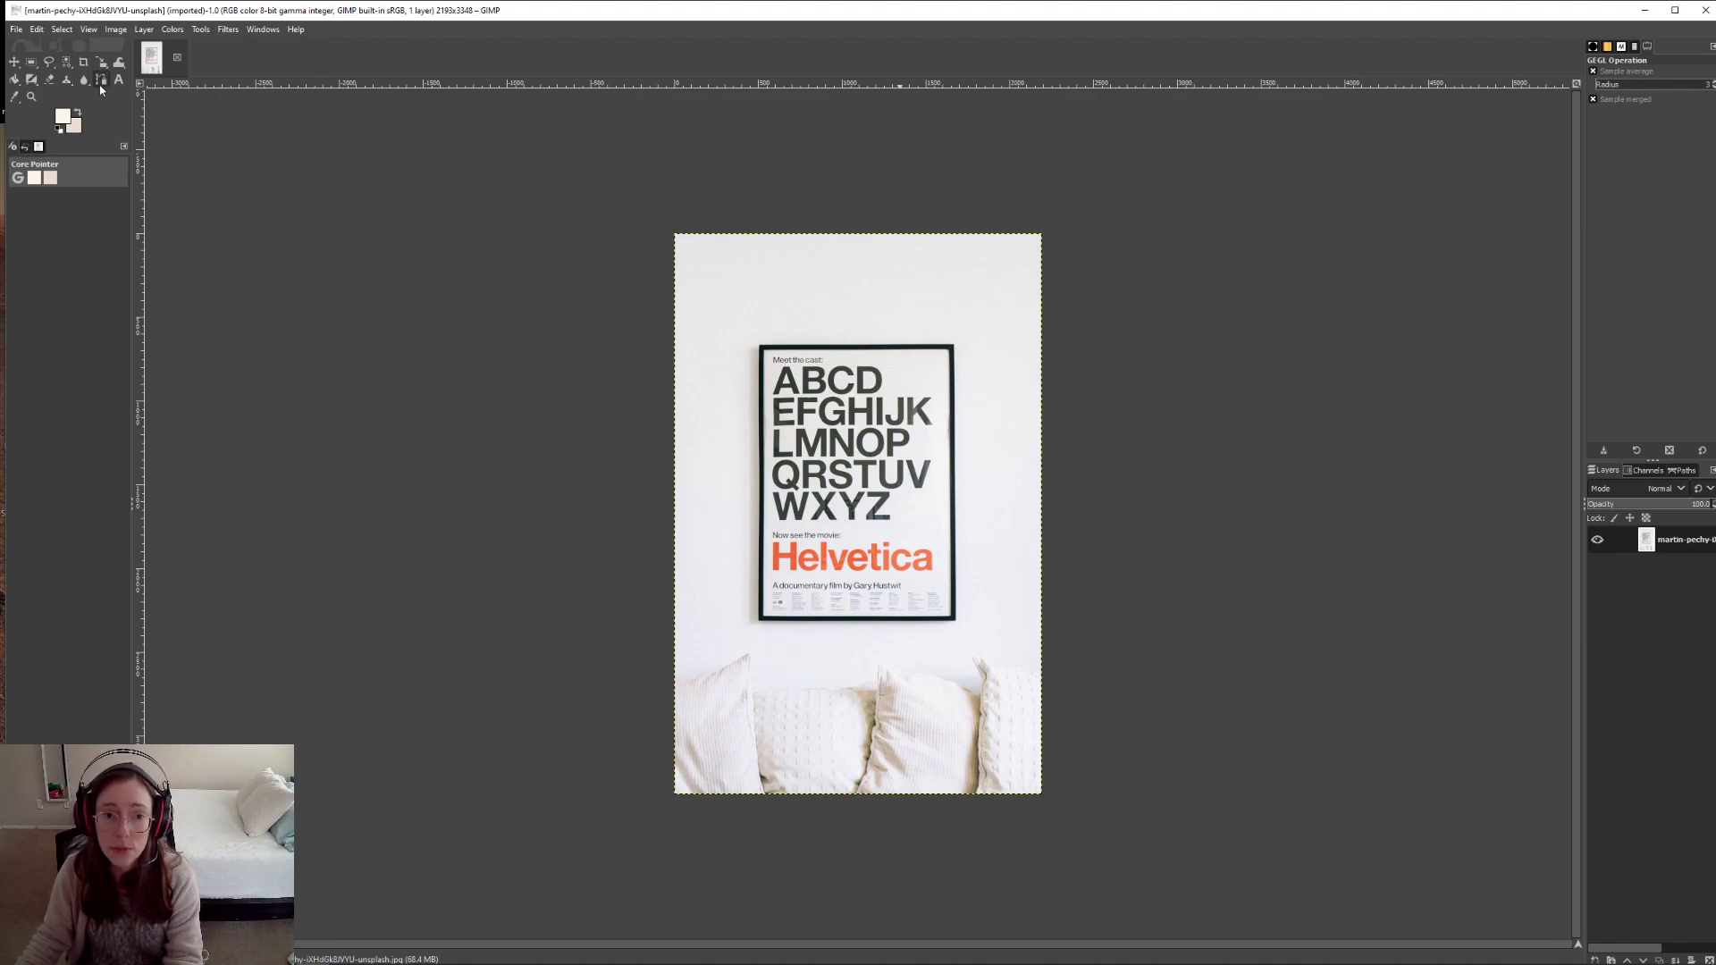
- Activate the Paths tool from the Tools menu
click(206, 31)
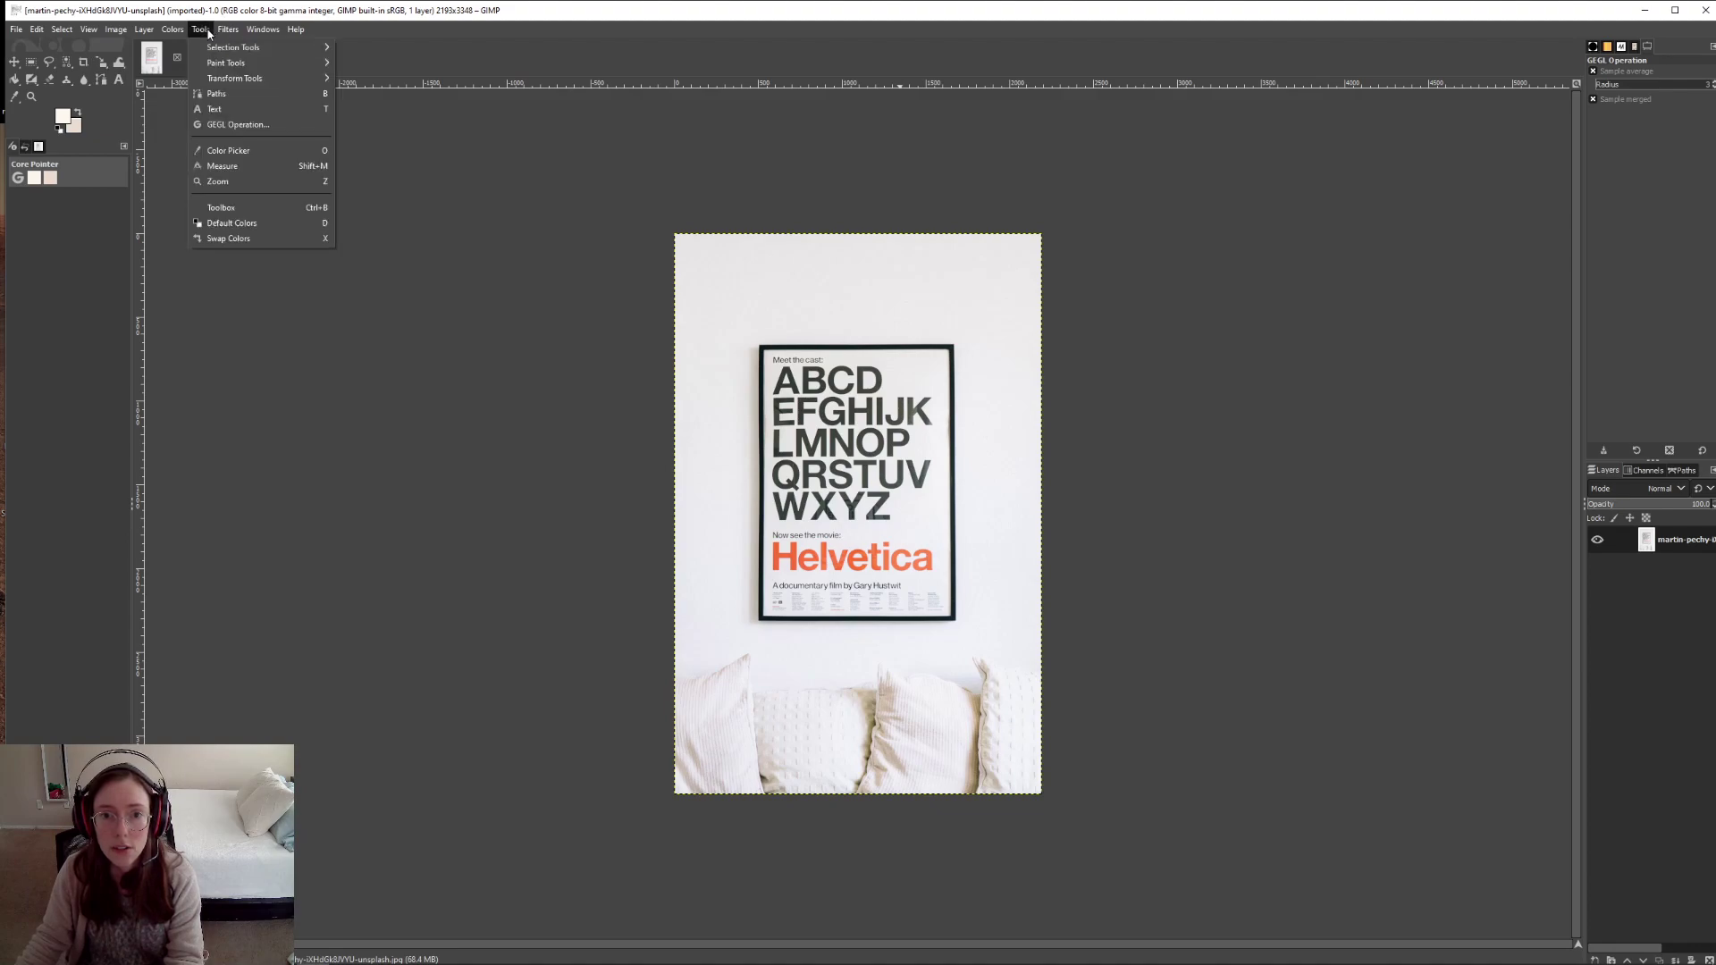
click(224, 95)
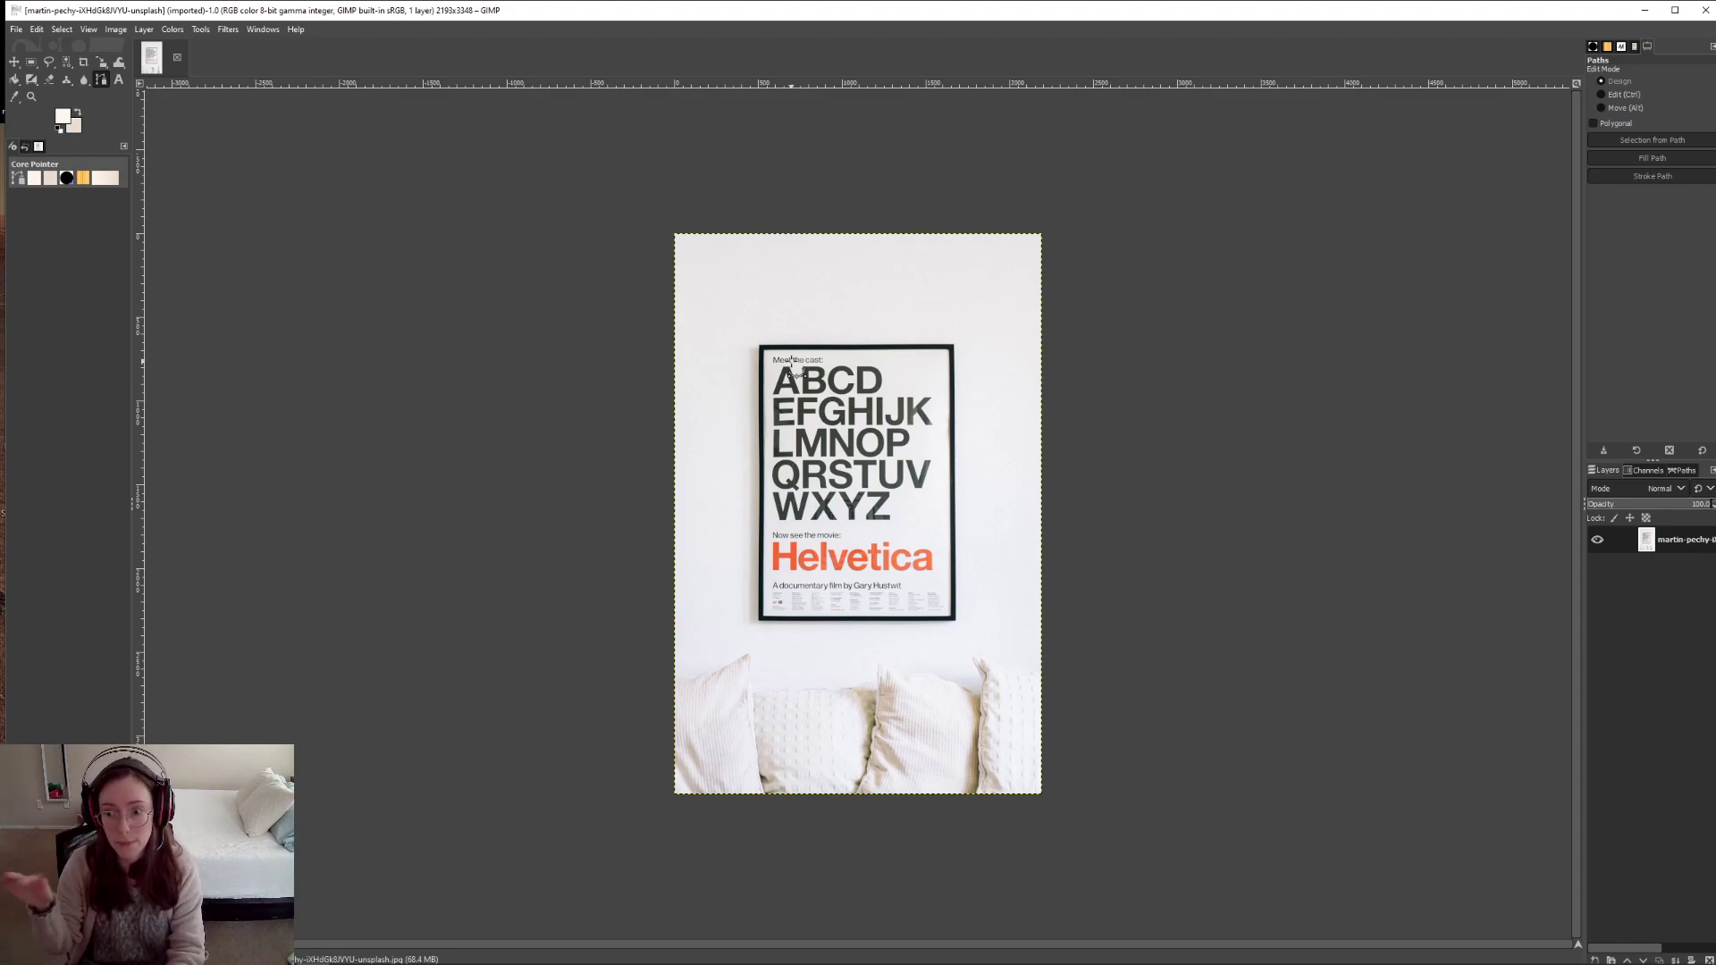
- Zoom in on the poster and anchor the path at the frame's inner corner
scroll(815, 378, up, 5)
scroll(716, 486, down, 2)
scroll(716, 460, down, 2)
scroll(712, 433, up, 2)
scroll(693, 375, up, 2)
scroll(693, 377, up, 4)
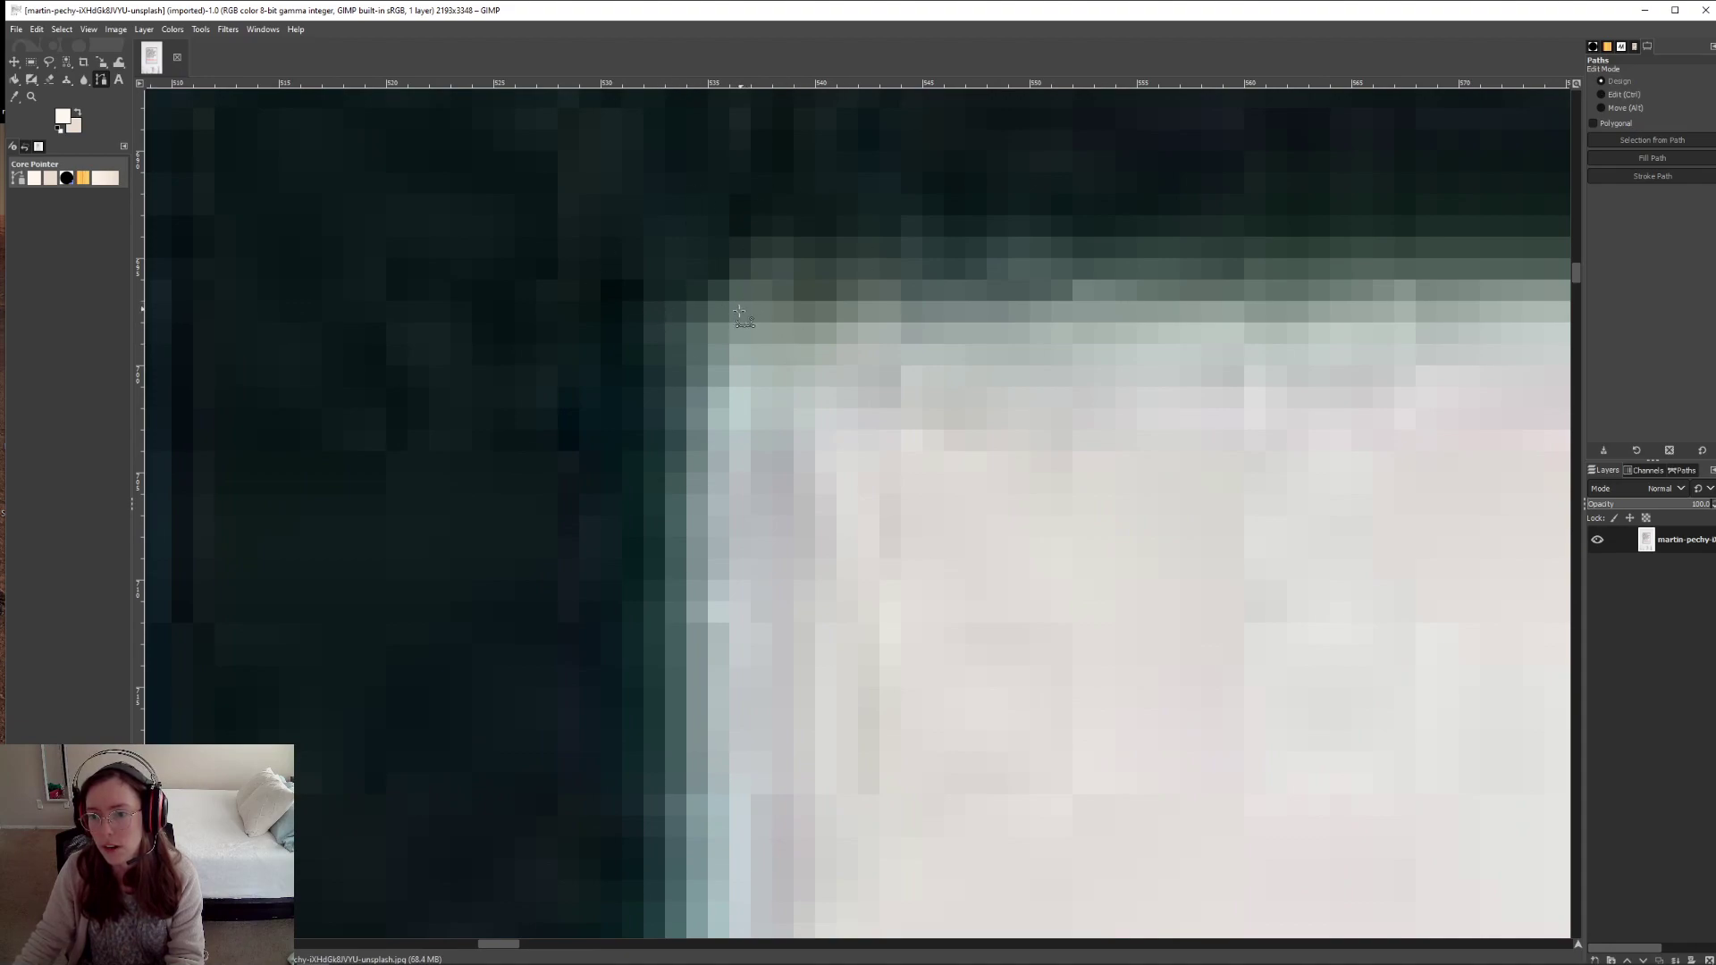
click(706, 305)
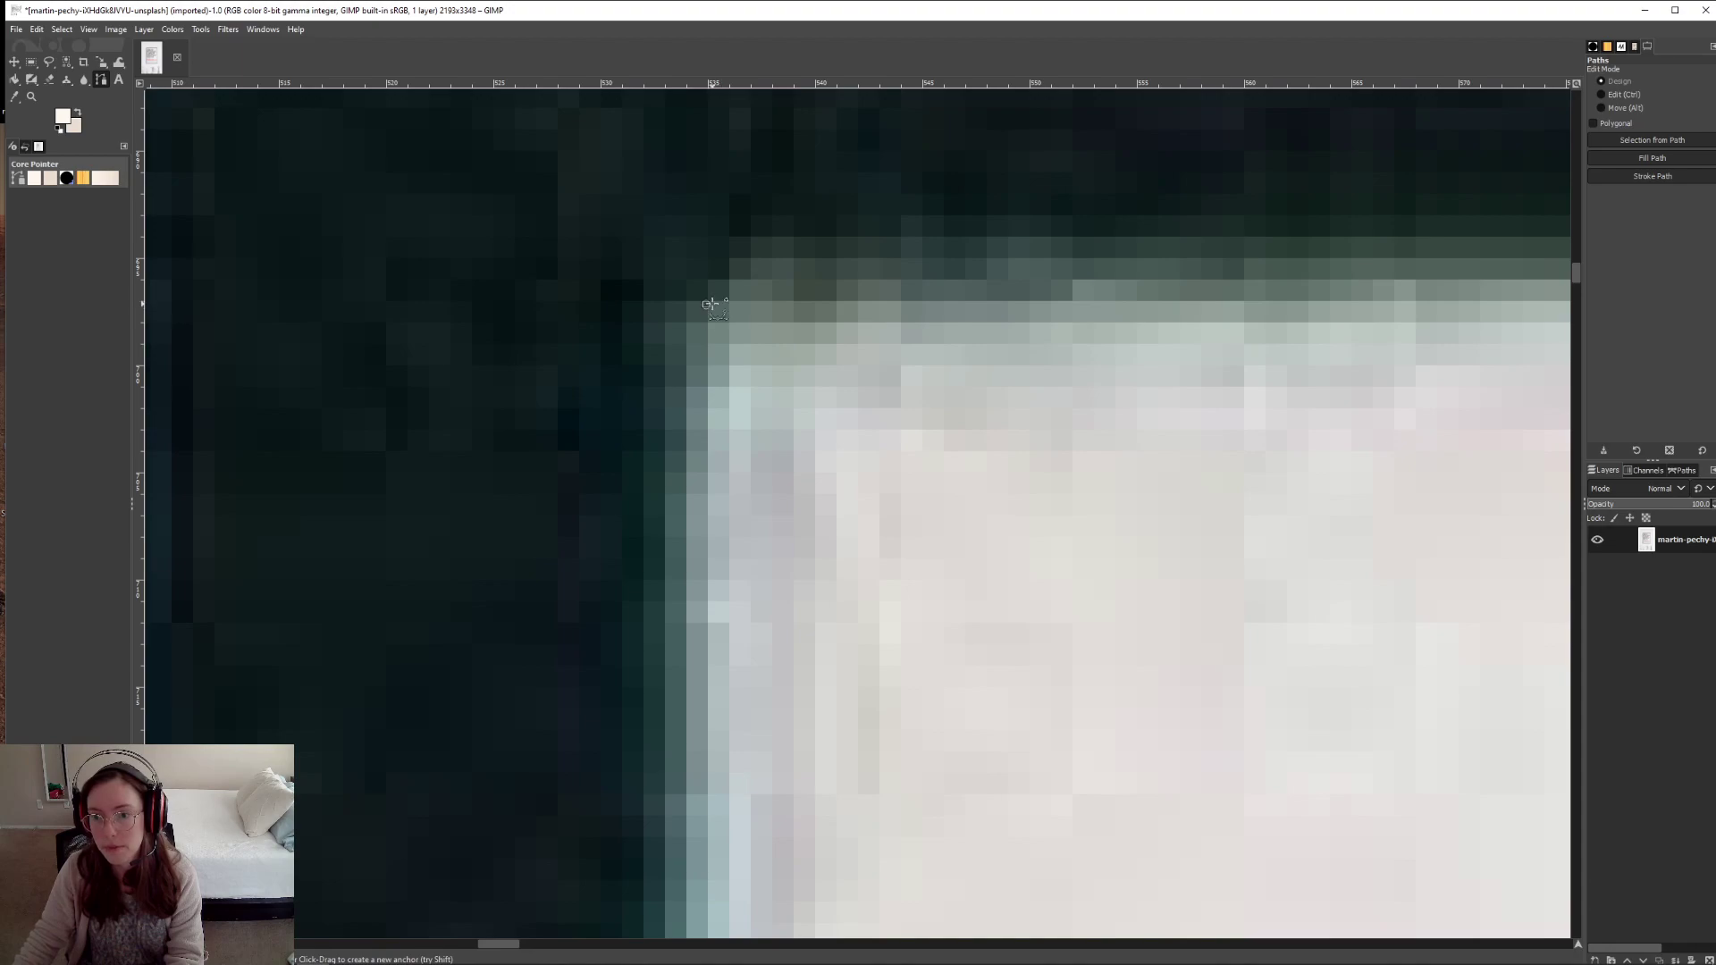
- Pan across the frame and Ctrl-join the path to the top-left corner anchor
scroll(774, 315, down, 8)
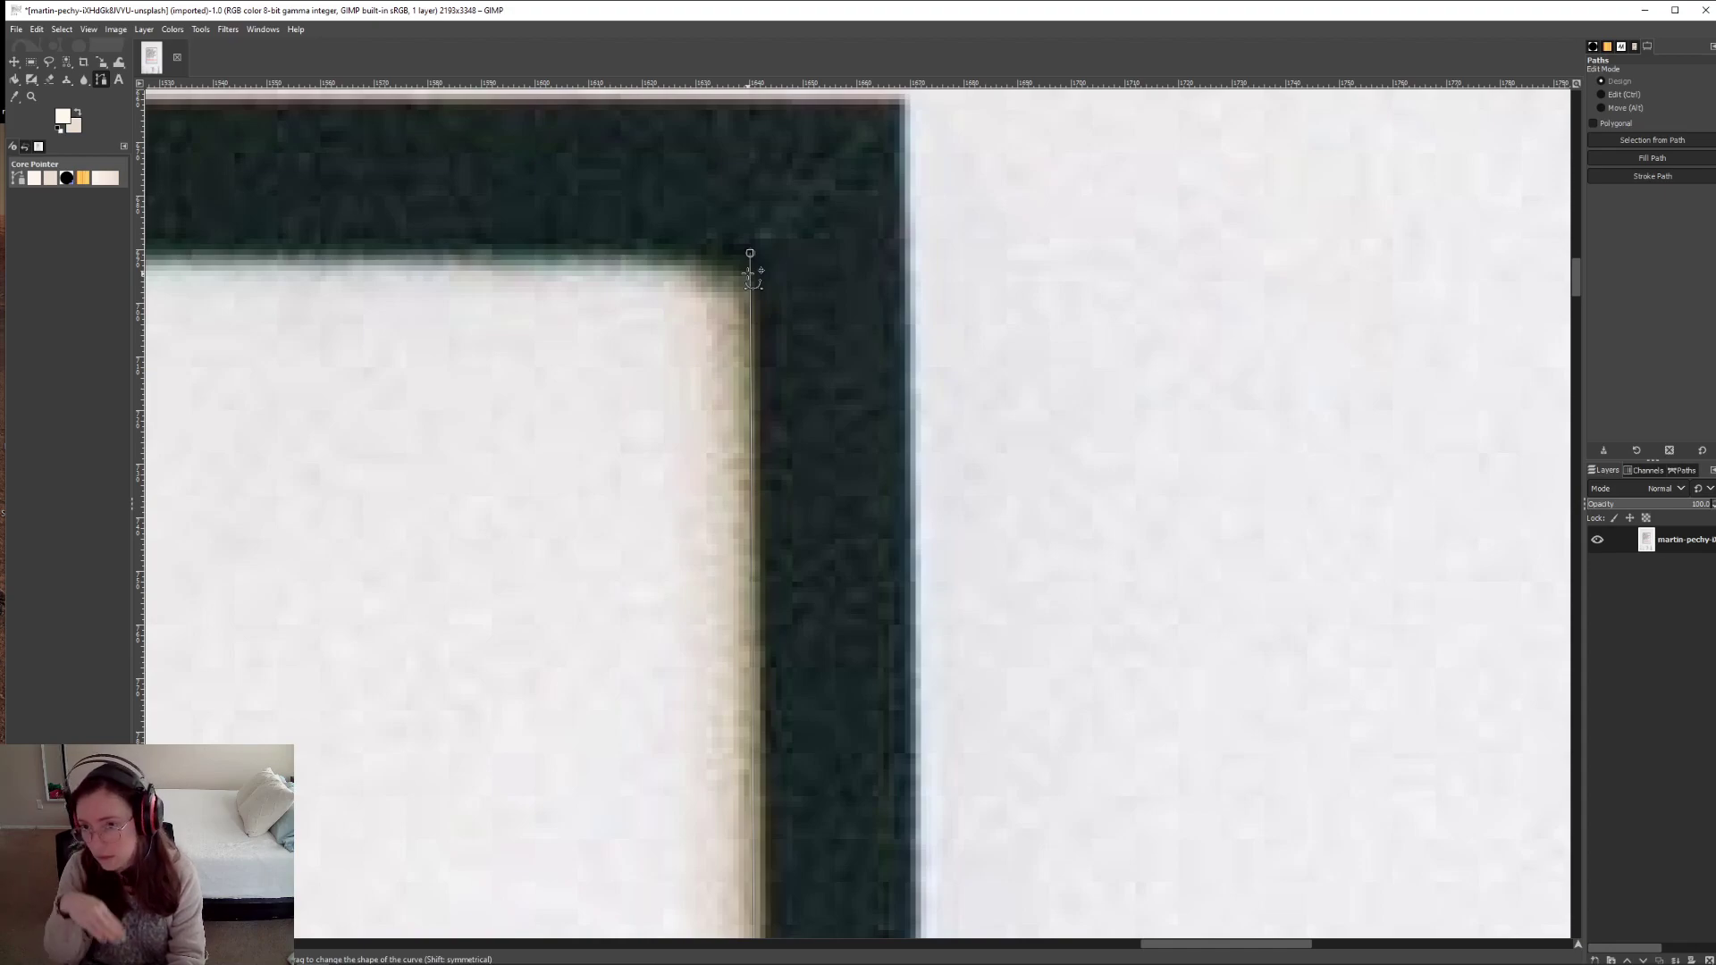
scroll(625, 375, left, 15)
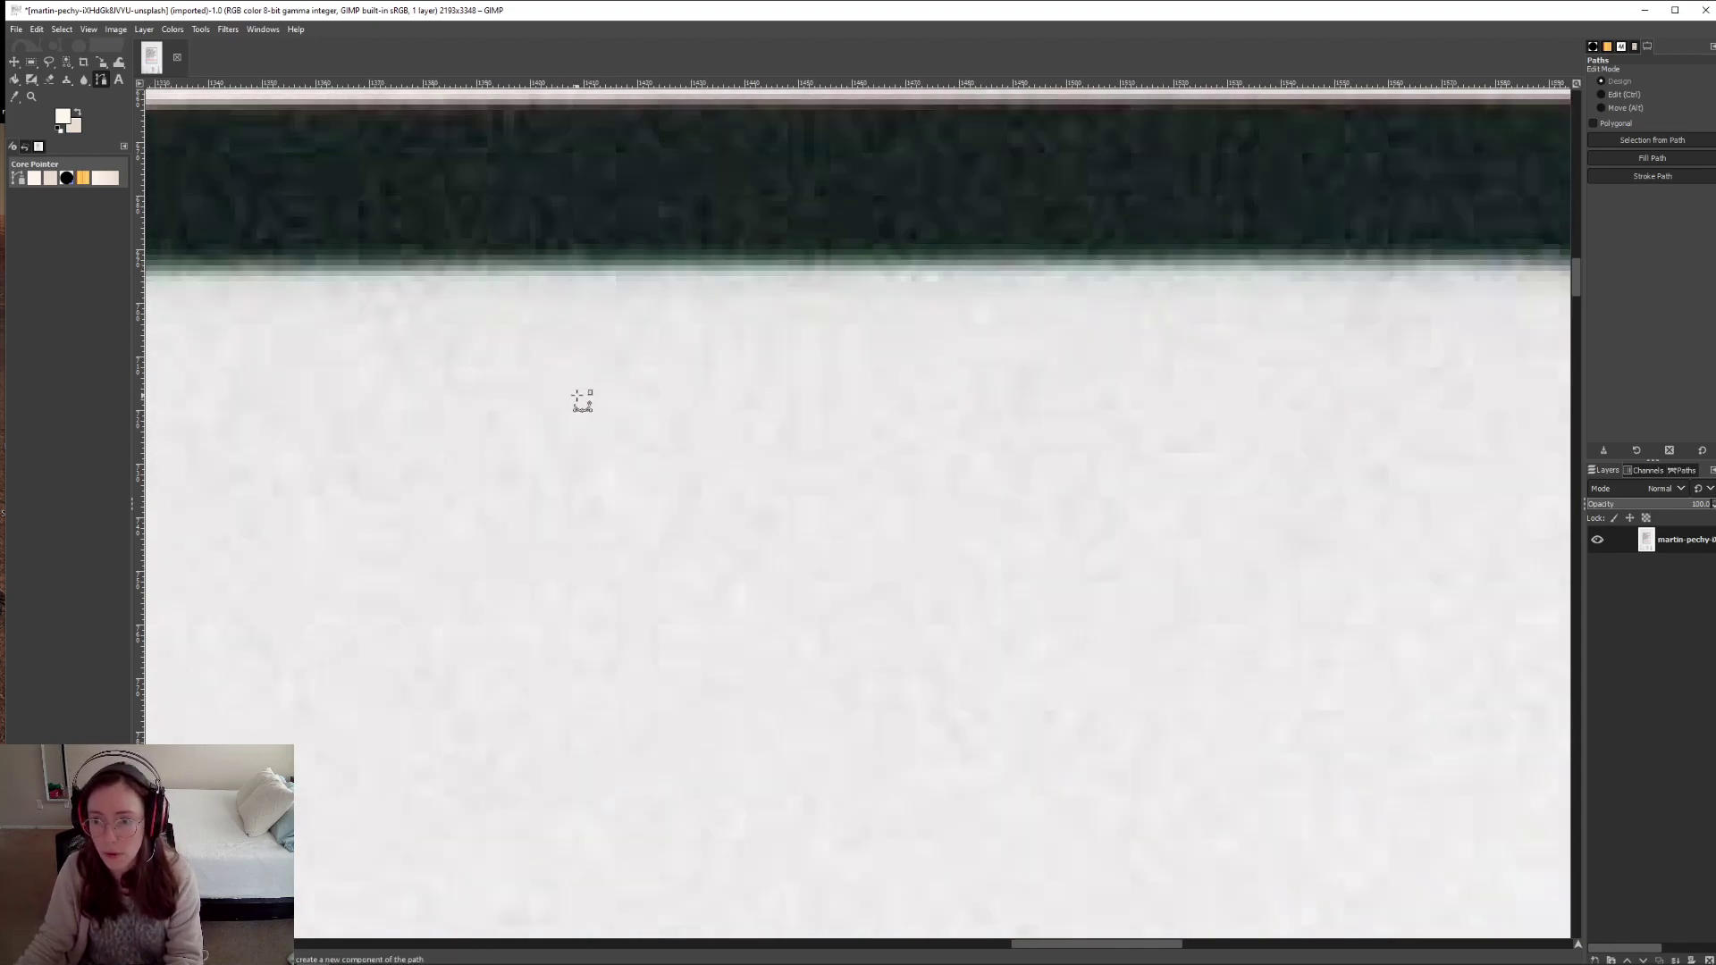
scroll(590, 404, left, 15)
scroll(617, 387, right, 8)
scroll(904, 364, left, 3)
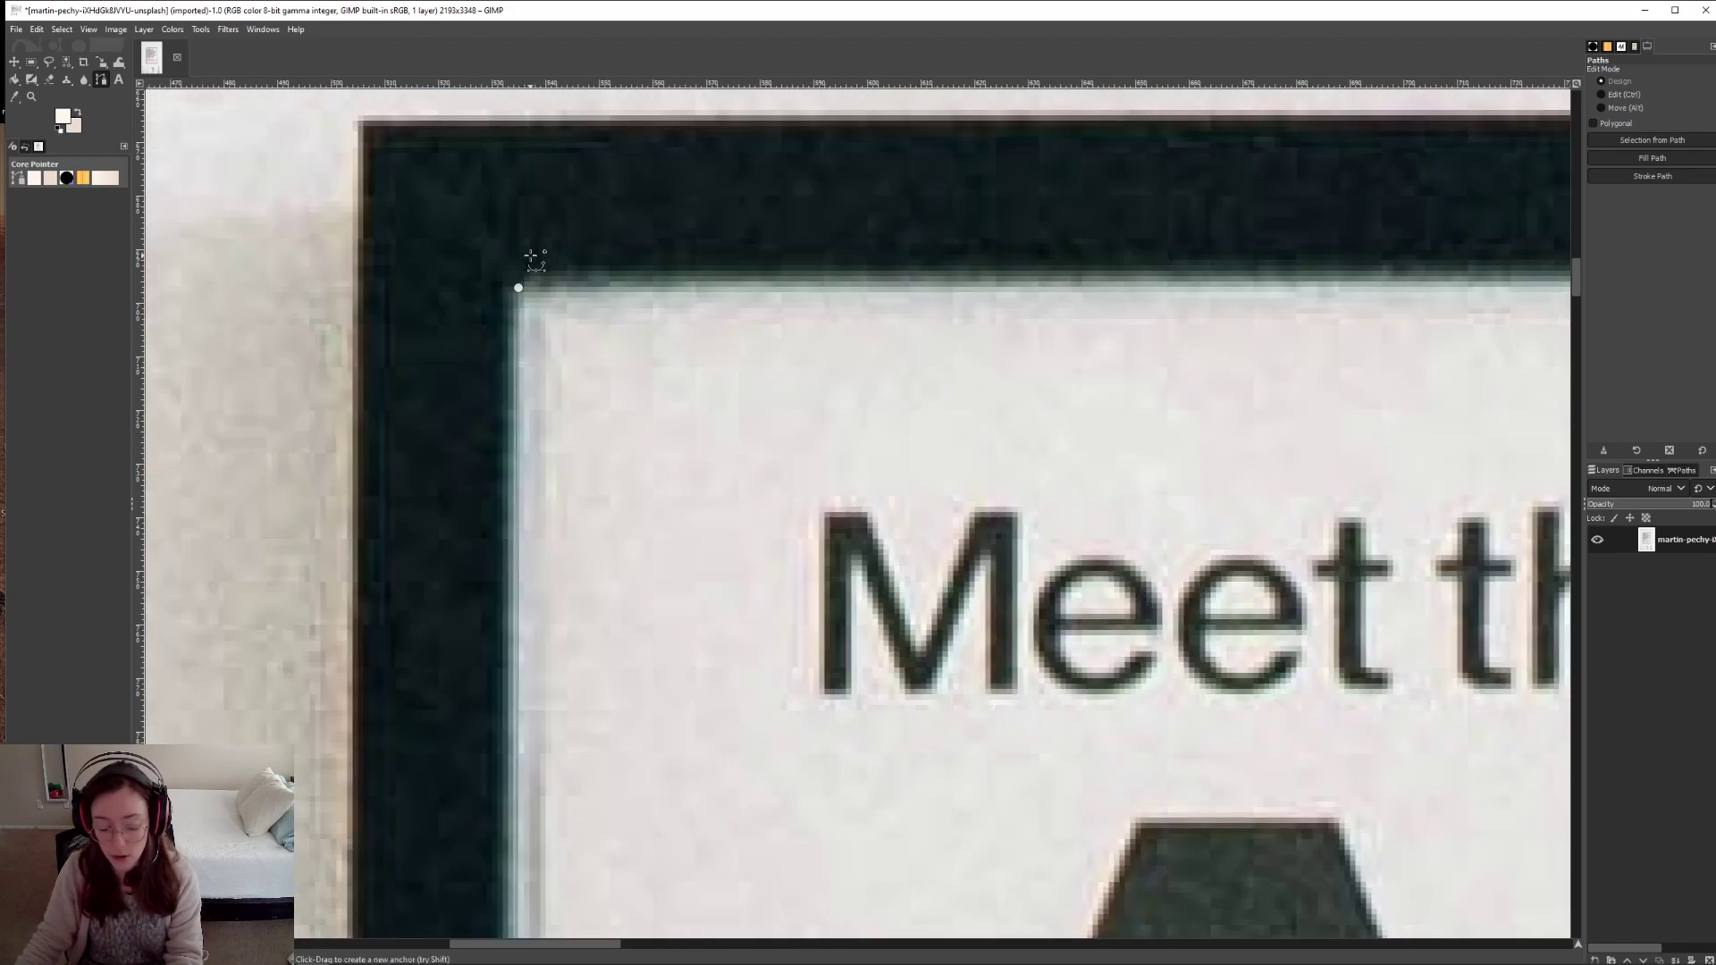
key(ctrl)
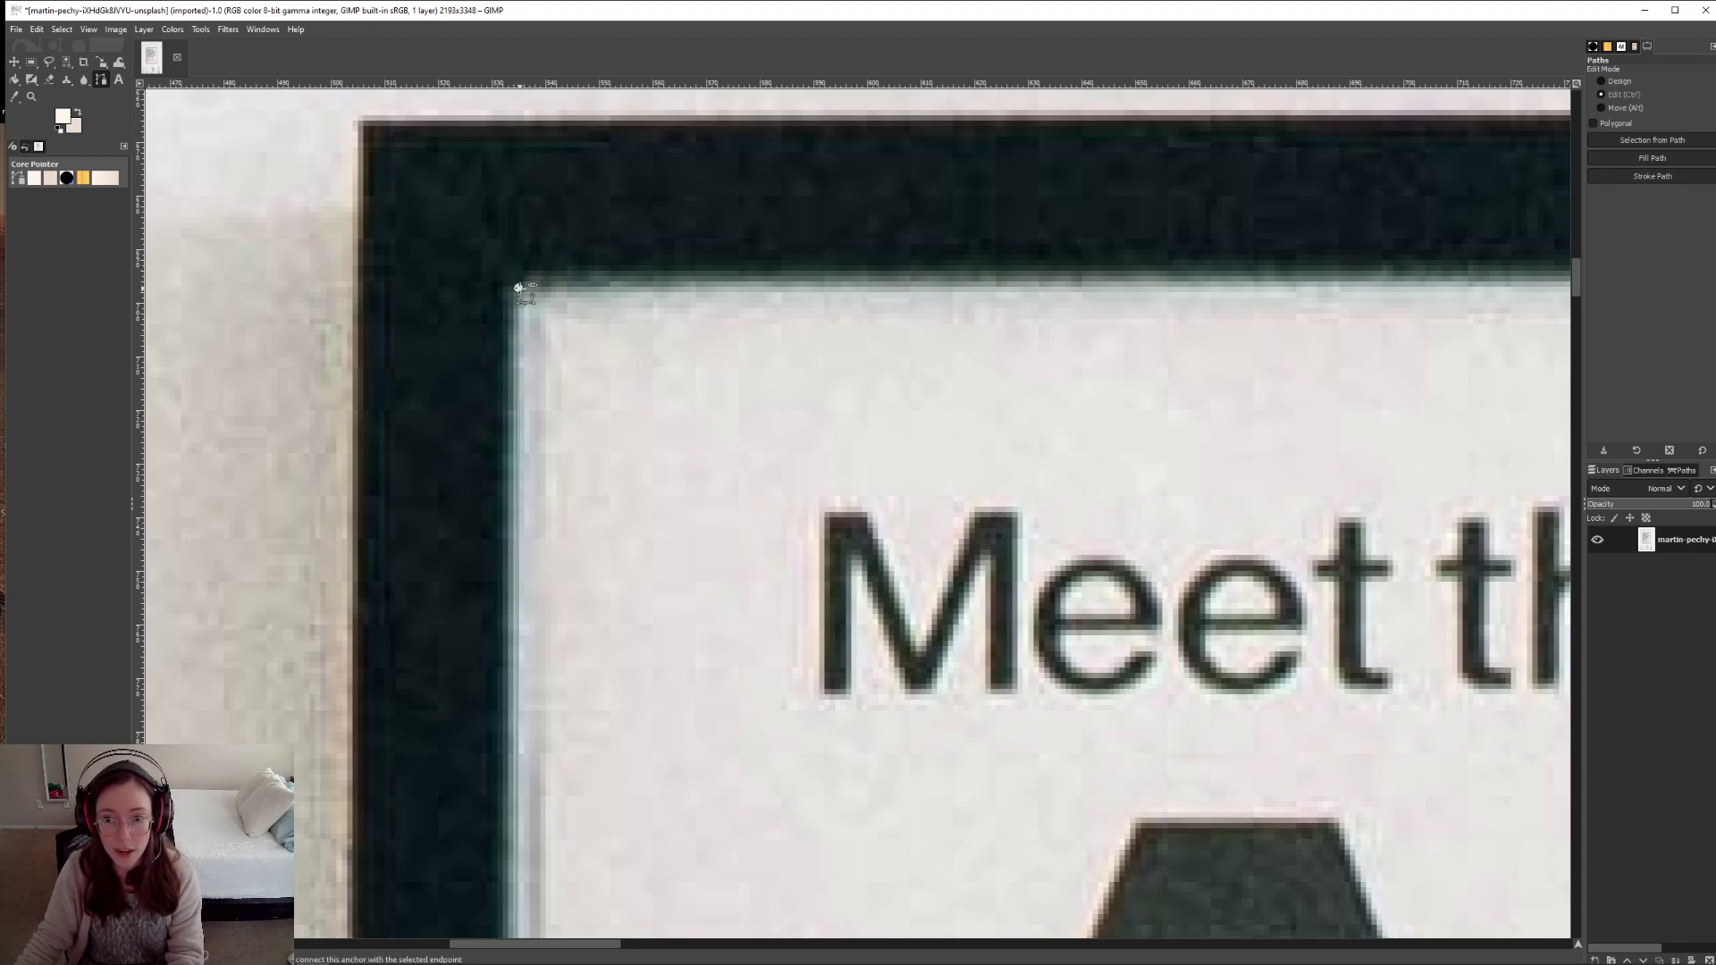
ctrl+click(518, 288)
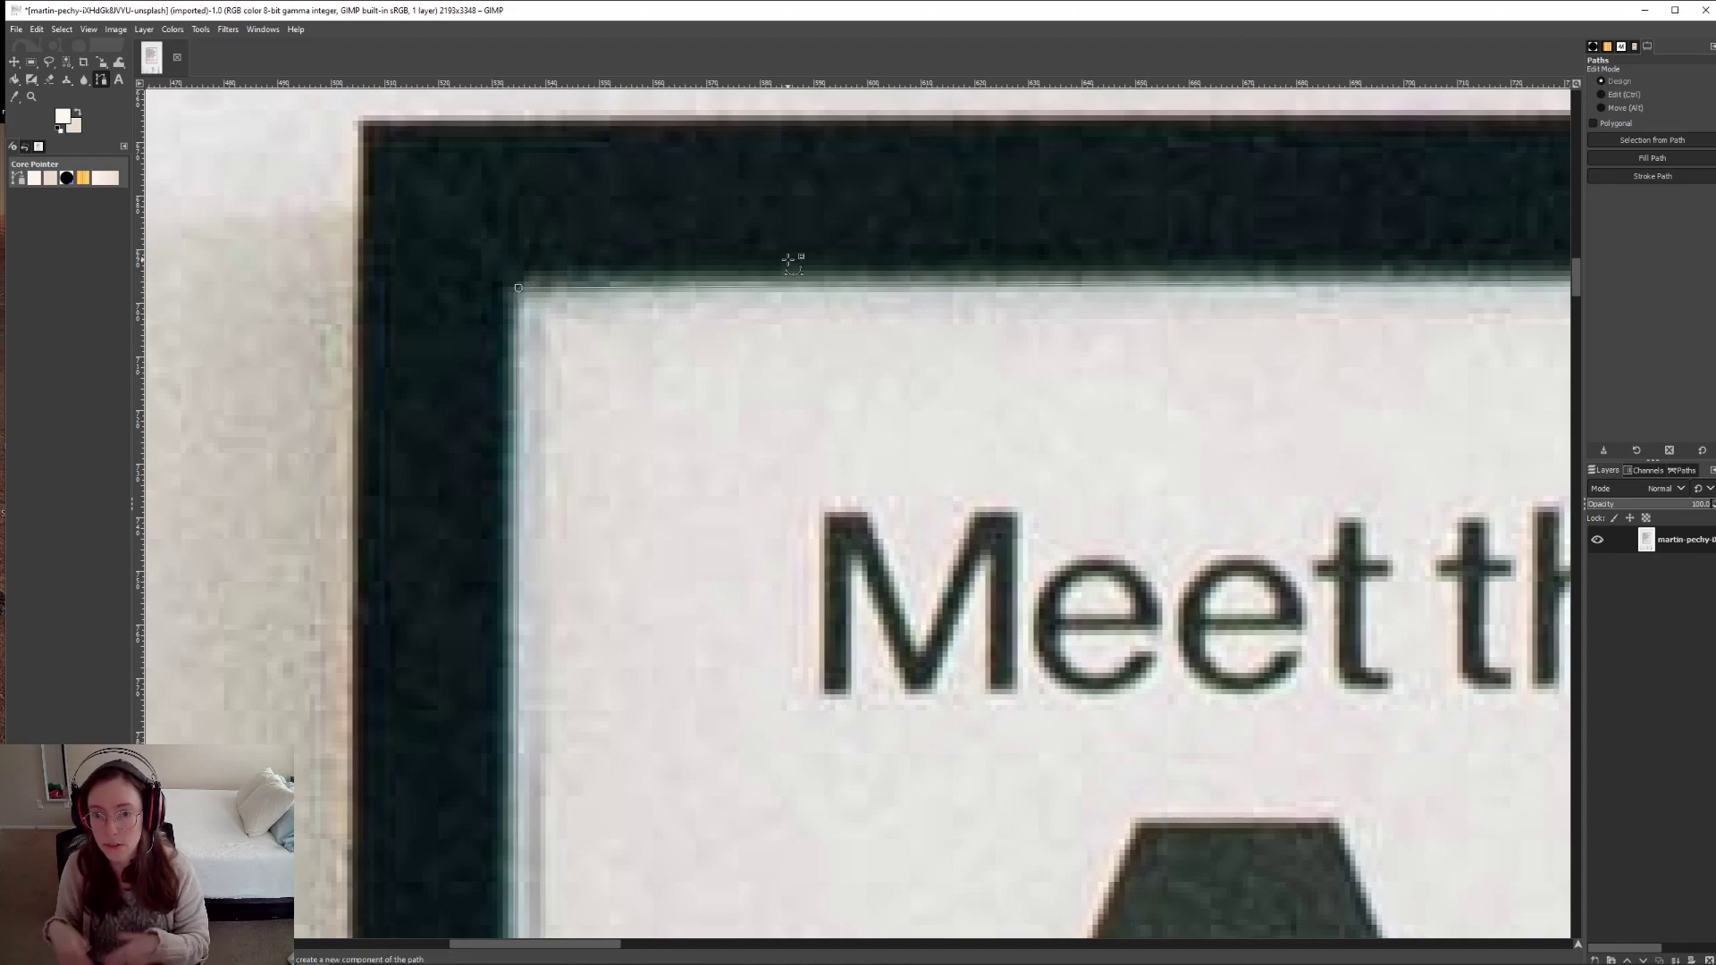
ctrl+scroll(803, 258, down, 5)
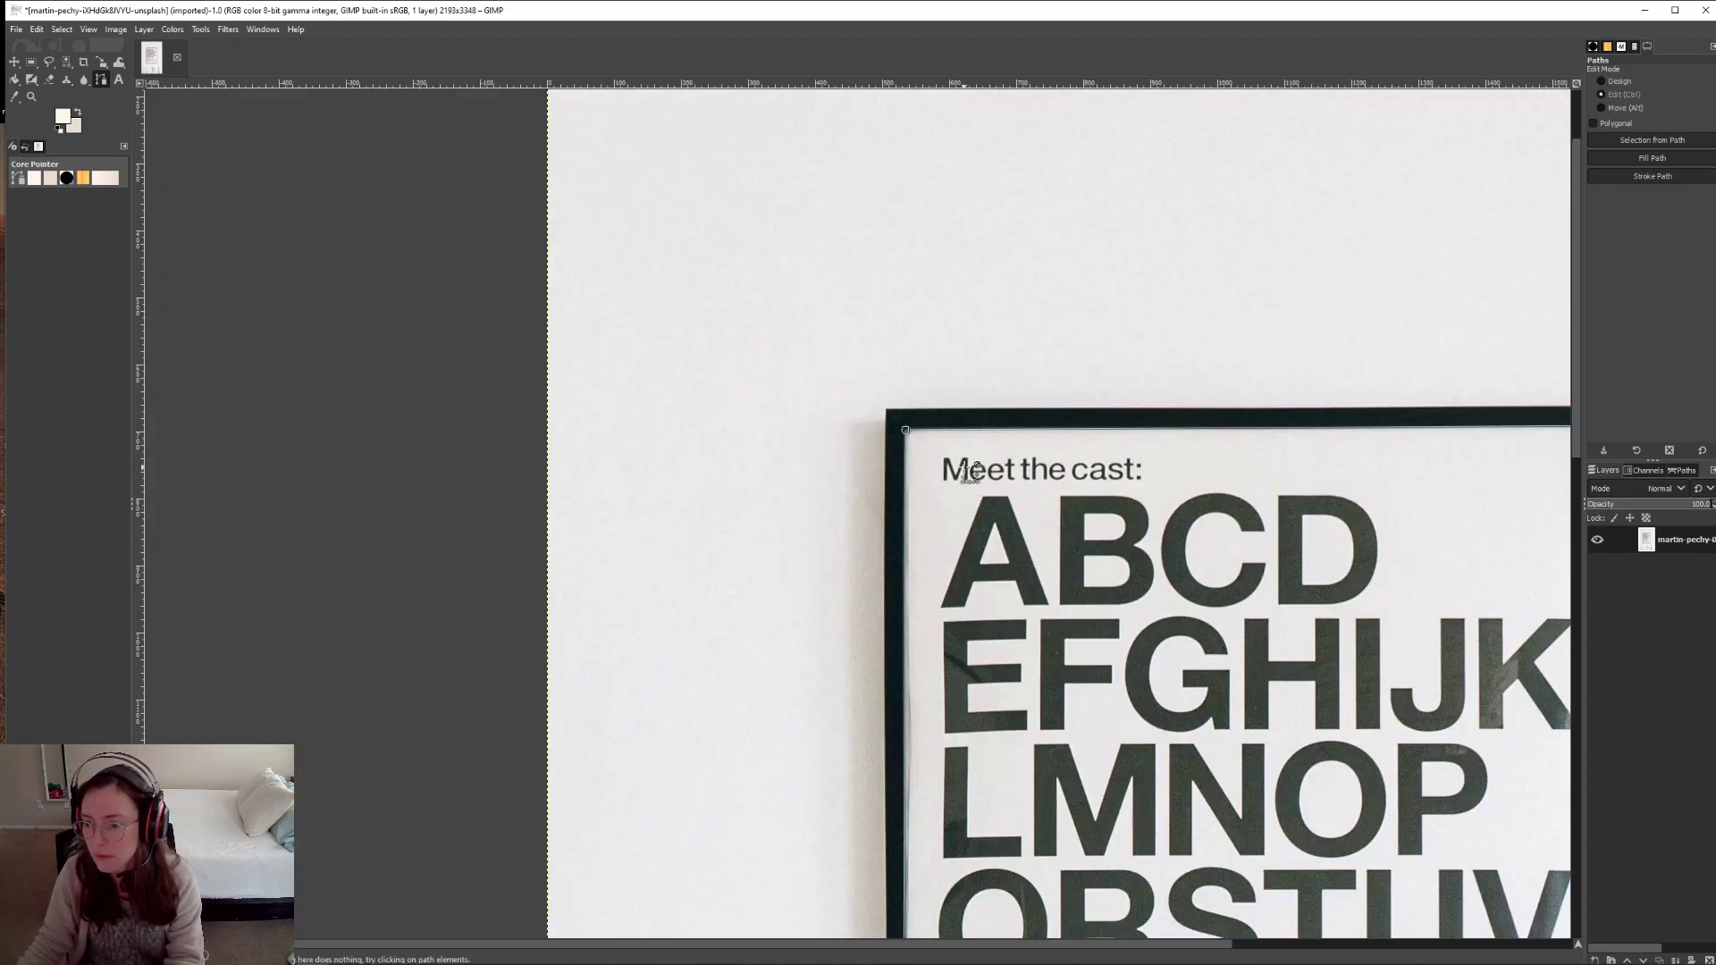
- Add an alpha channel to the Helvetica poster photo layer from its Layers panel menu
ctrl+scroll(969, 472, down, 3)
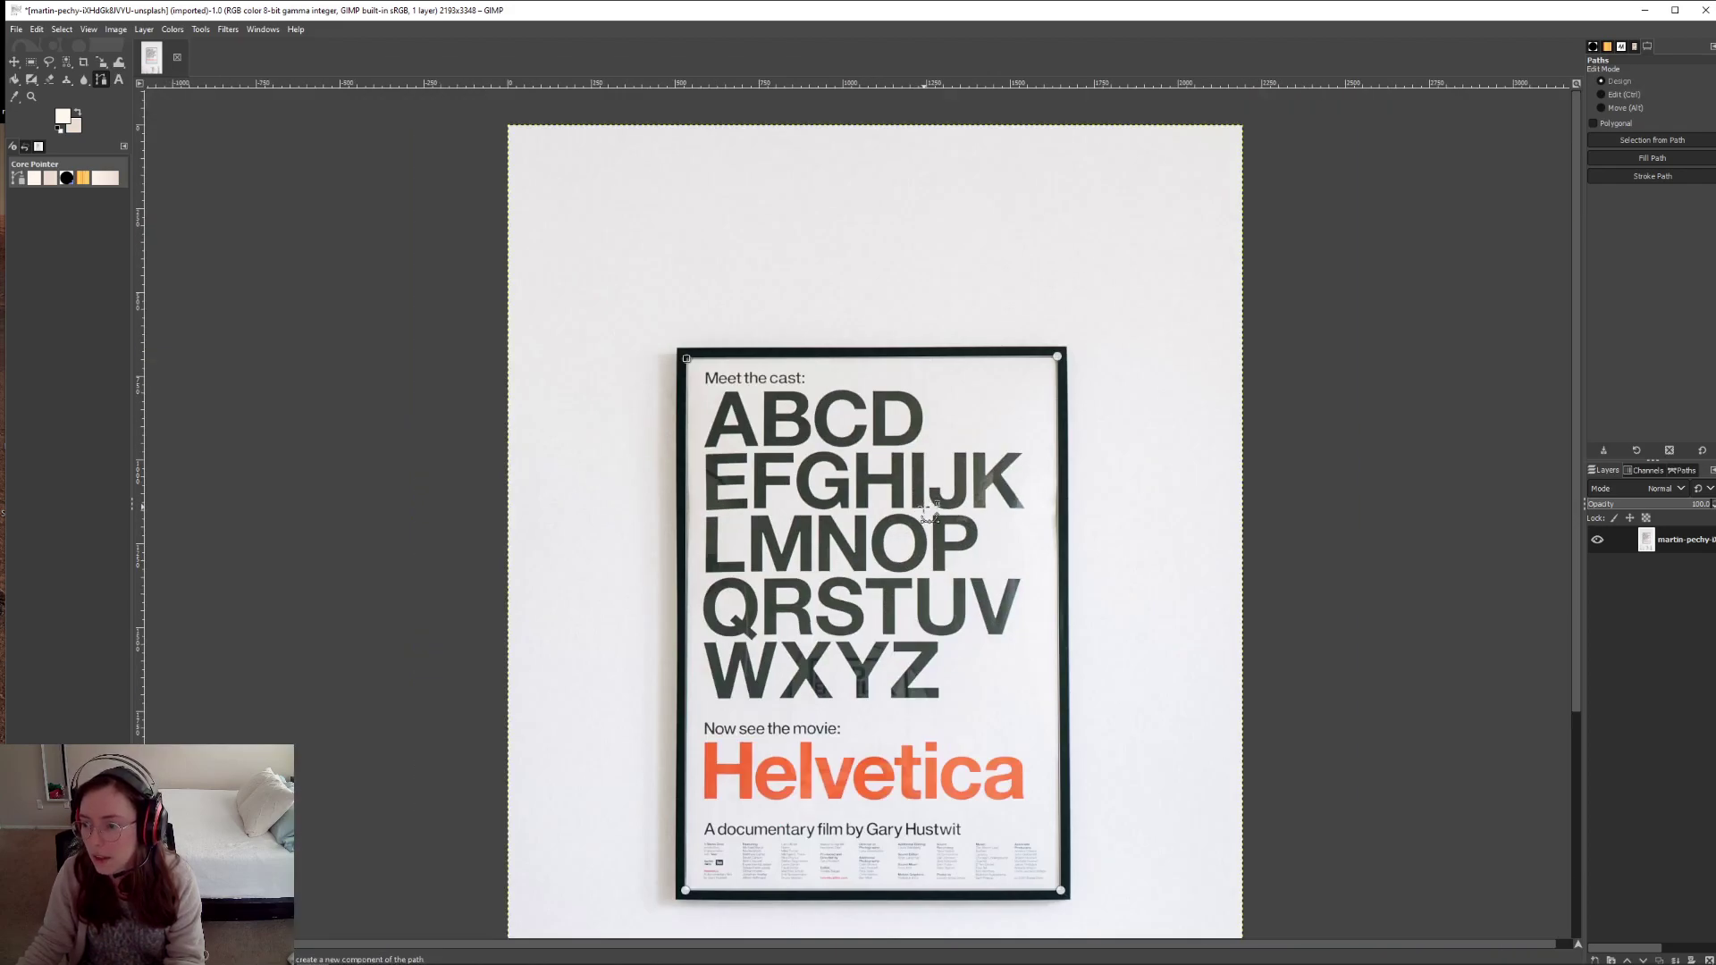
ctrl+scroll(959, 572, up, 1)
ctrl+scroll(982, 659, down, 1)
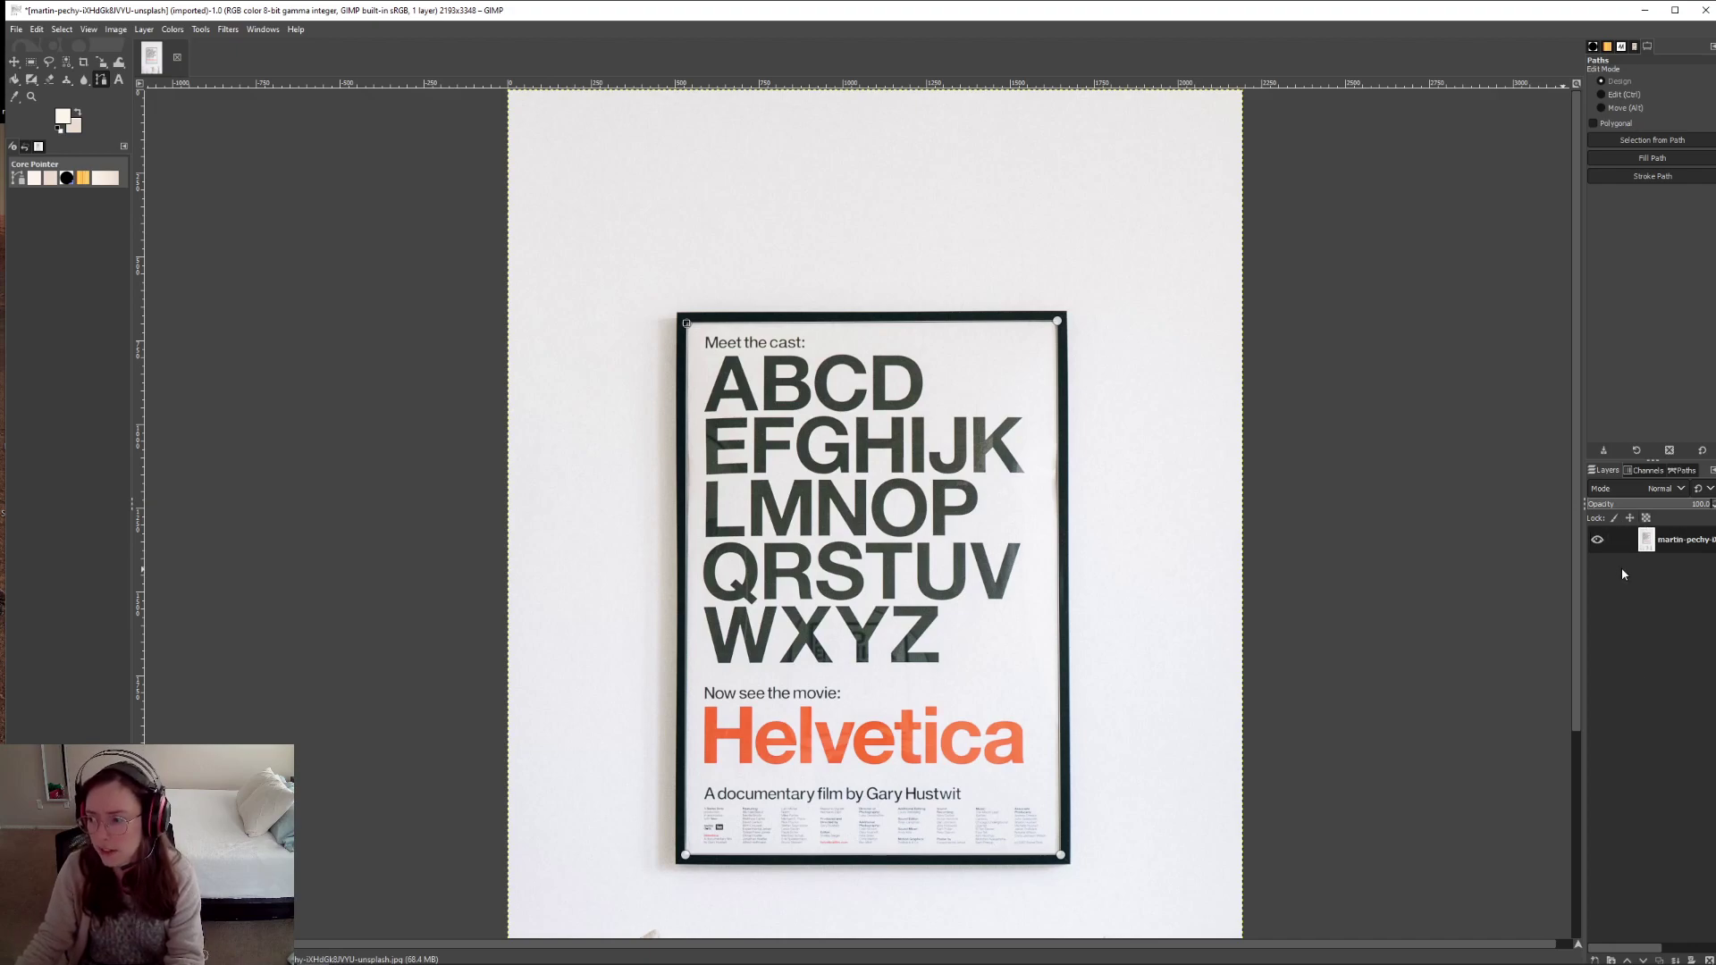
right_click(1676, 547)
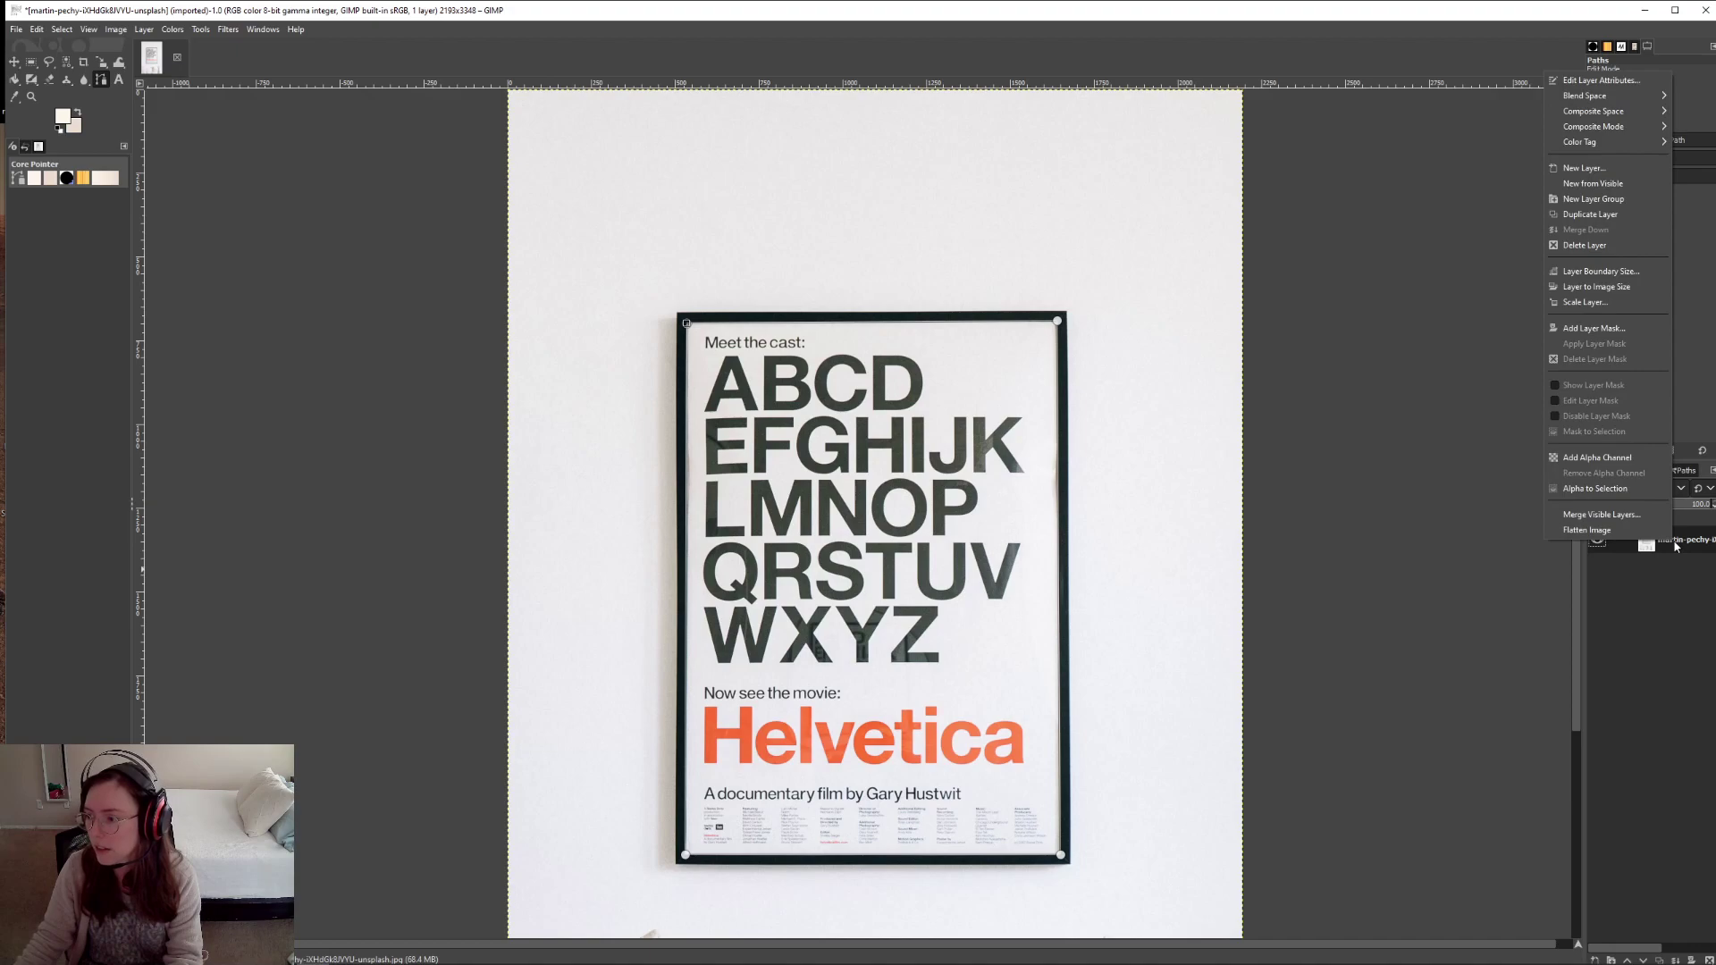
click(1647, 459)
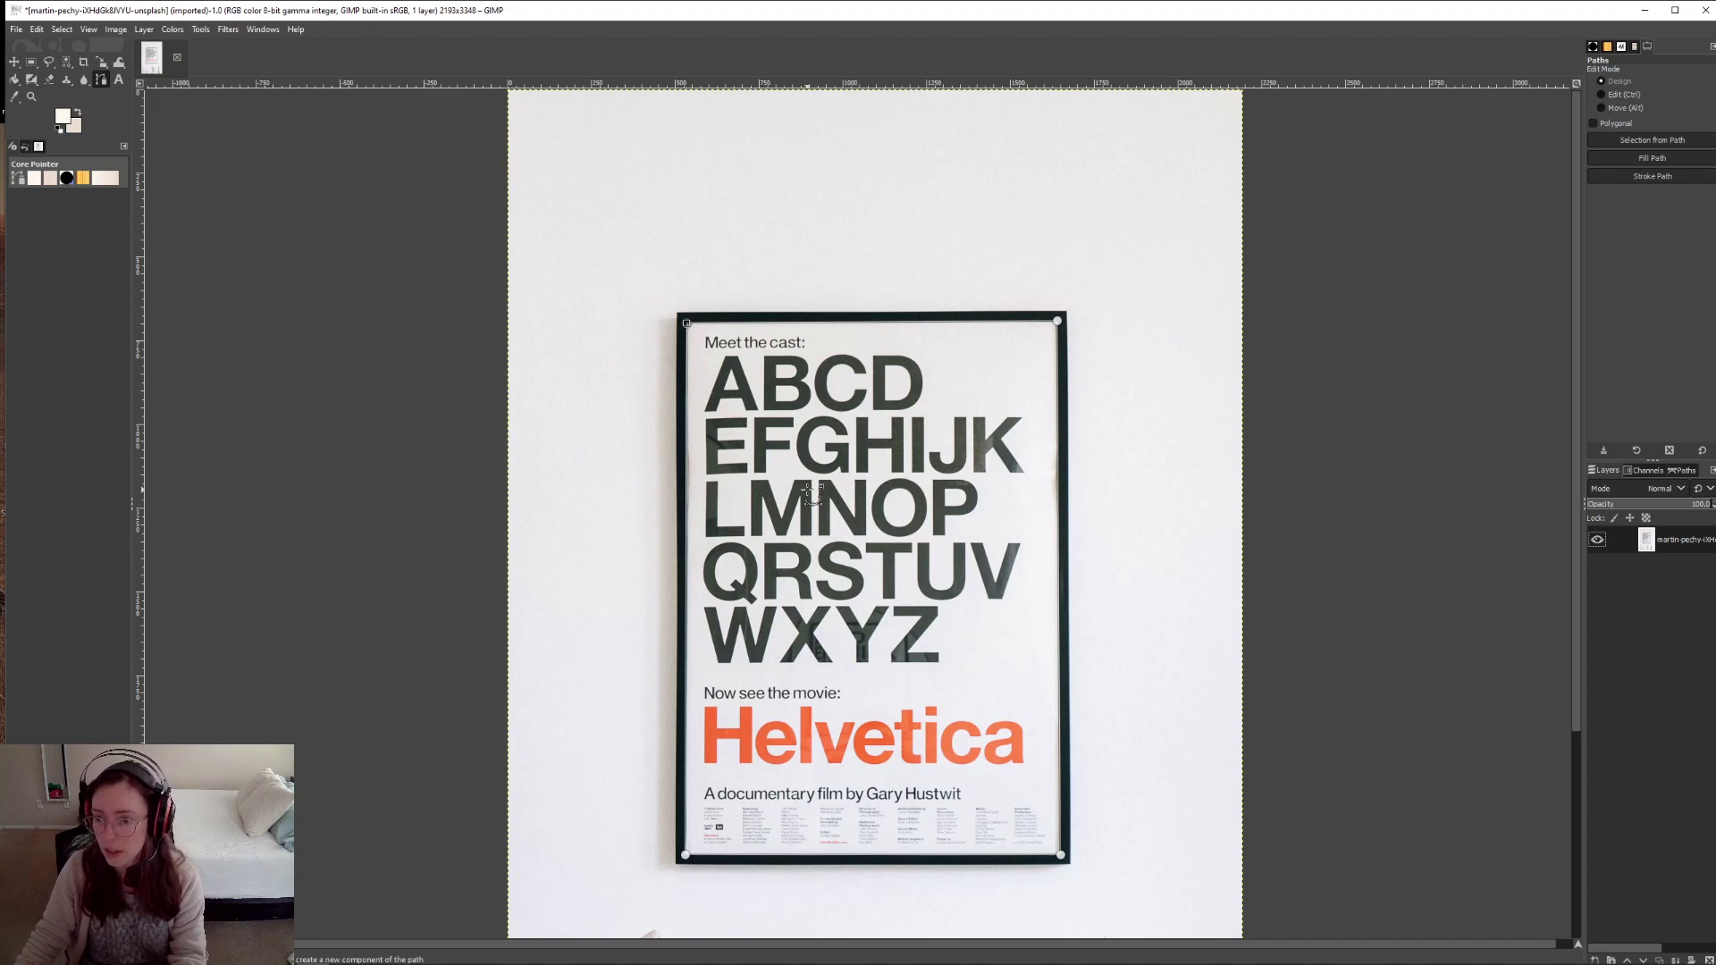
- Anchor the path at the frame's inner bottom-left and bottom-right corners
scroll(613, 679, up, 6)
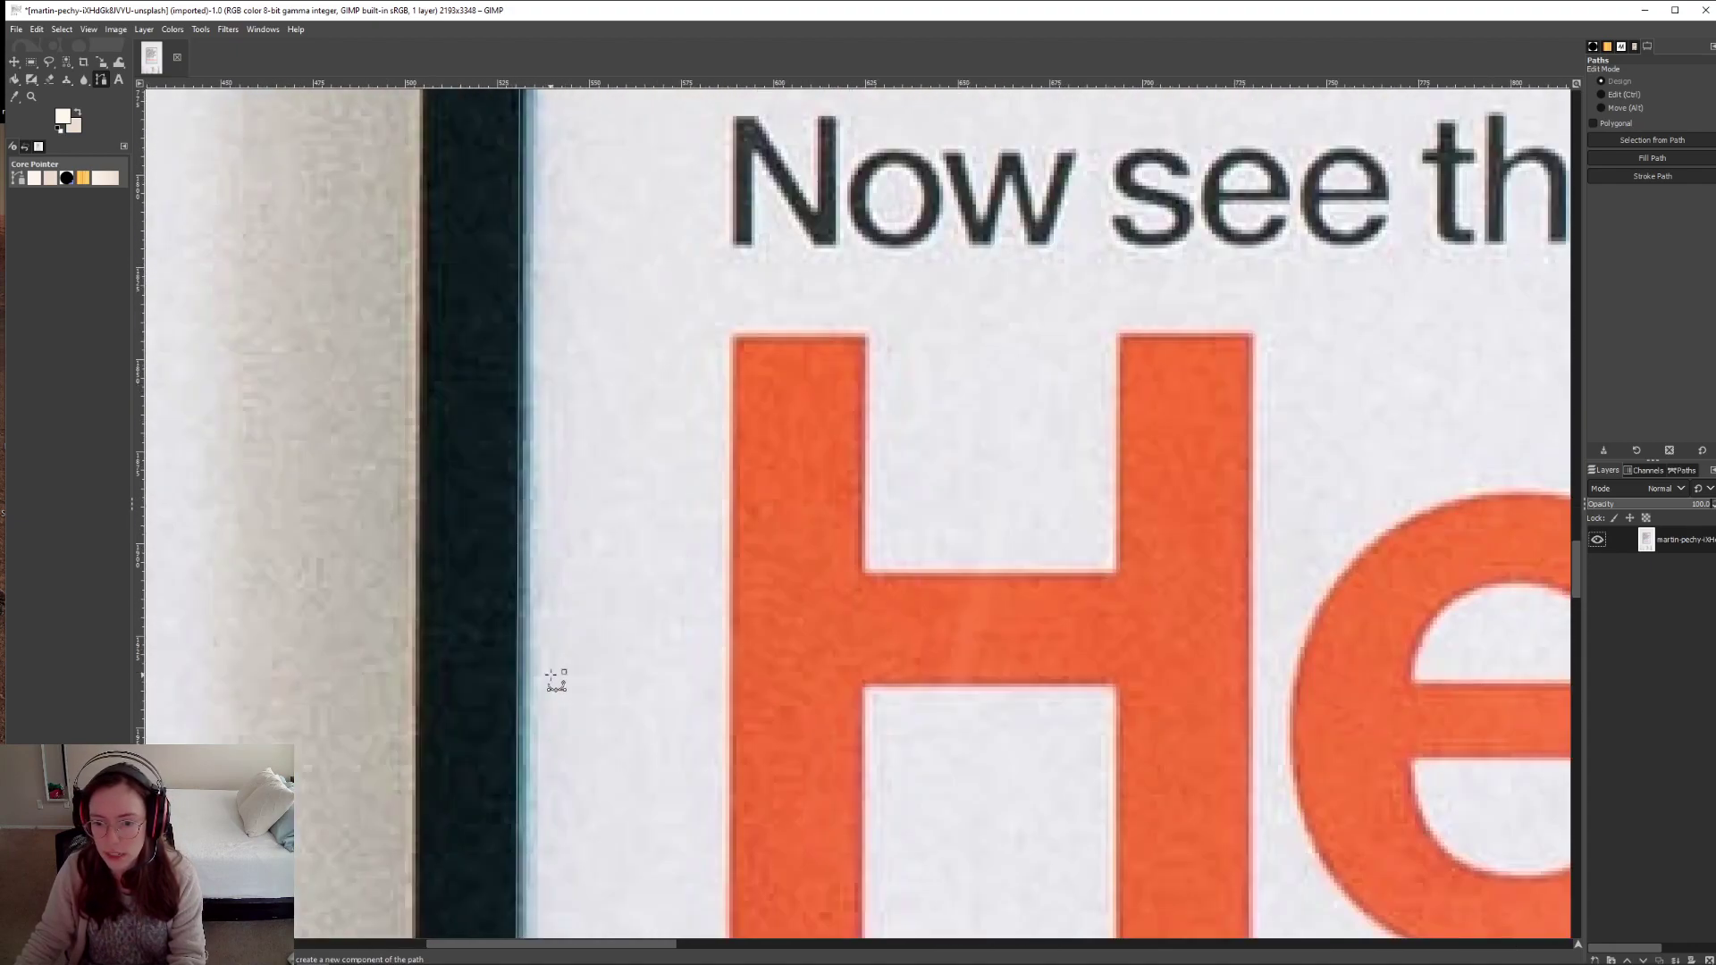
scroll(534, 652, down, 5)
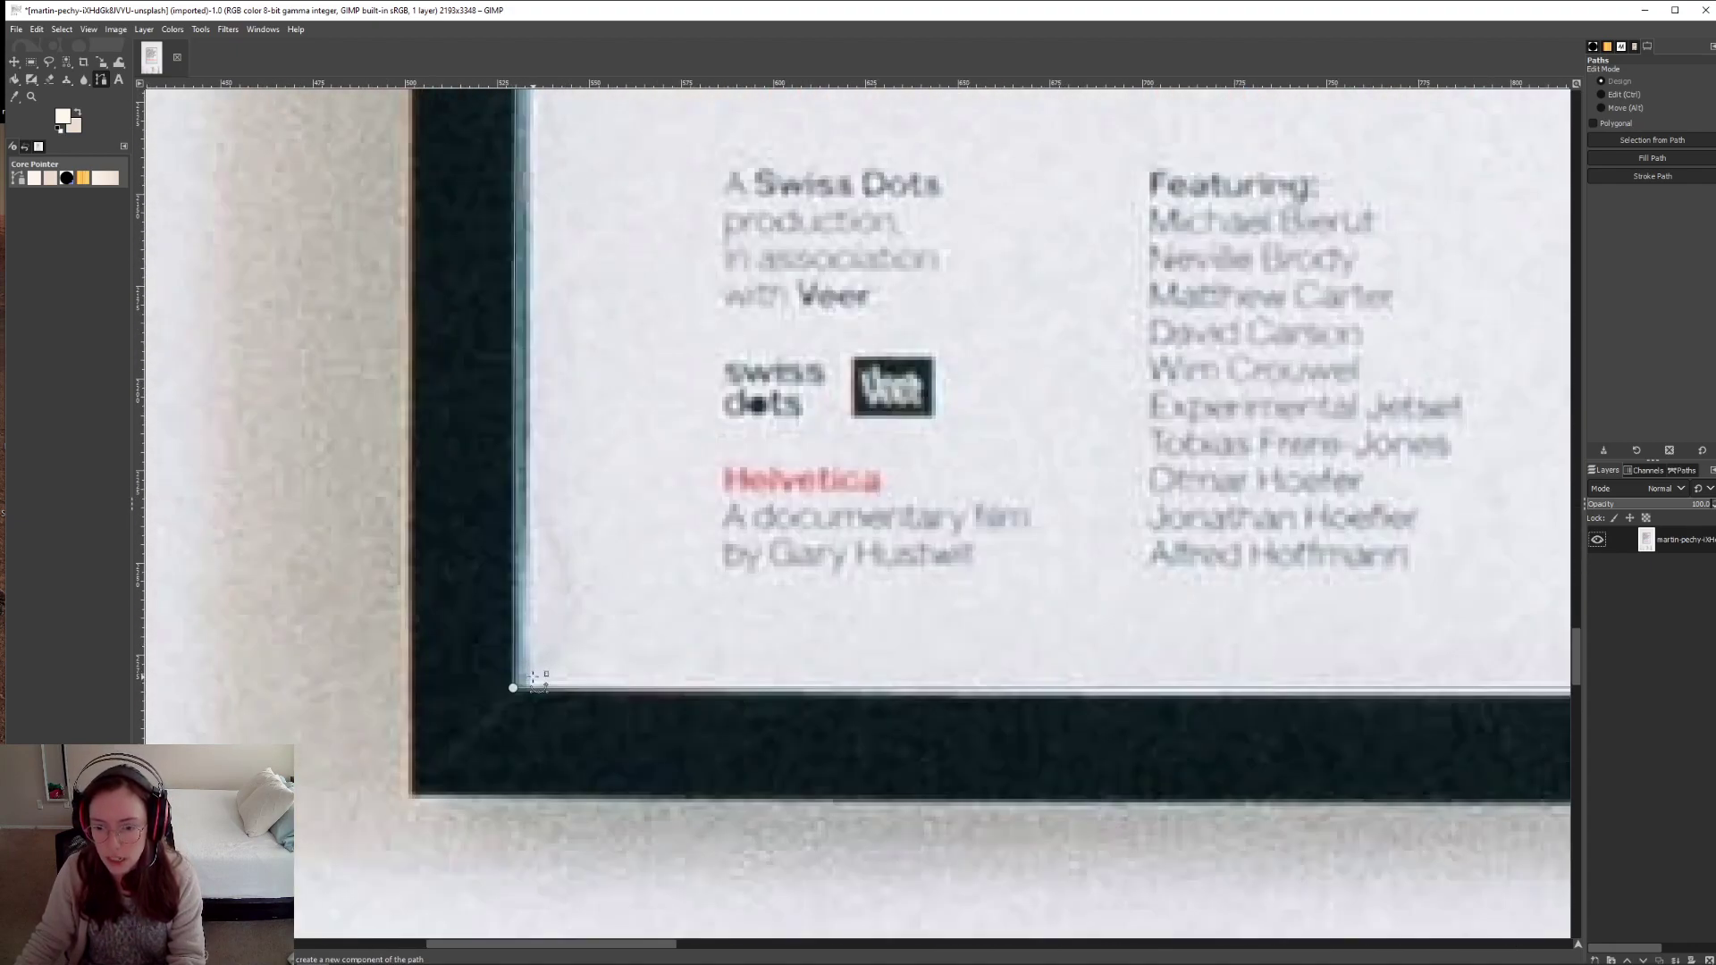
click(512, 688)
scroll(554, 681, right, 10)
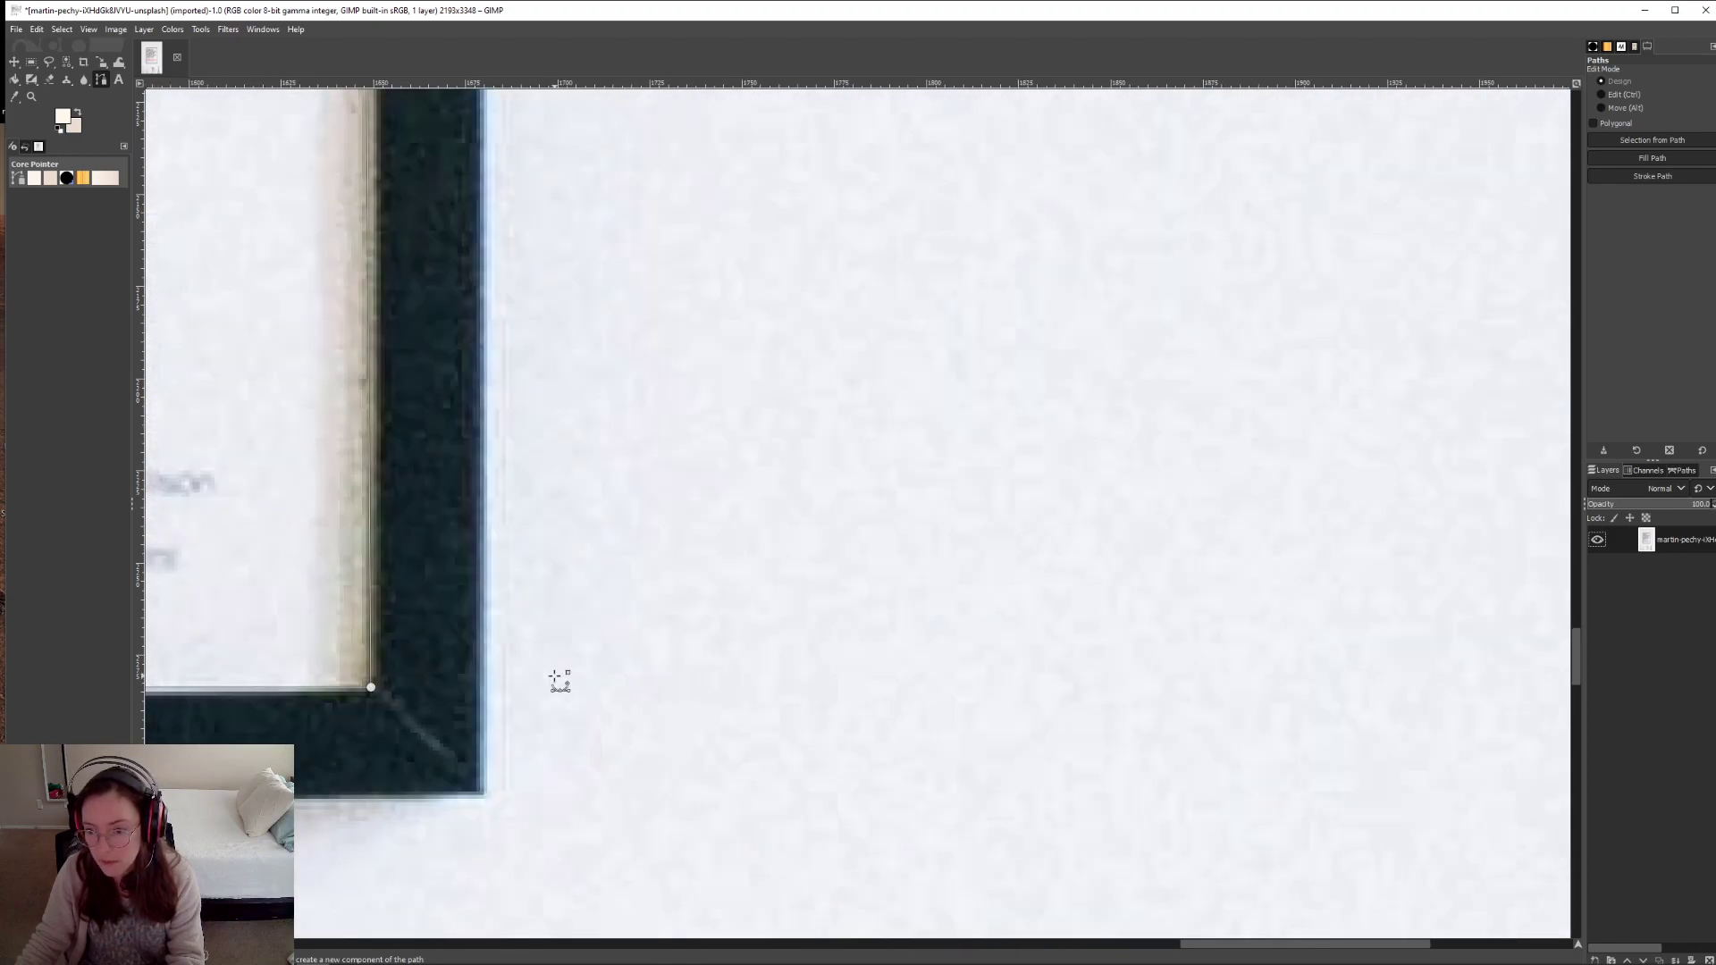
scroll(559, 678, left, 2)
click(545, 688)
- Add and nudge a bottom-left anchor onto the frame corner, then anchor the inner top-left corner
scroll(541, 697, left, 2)
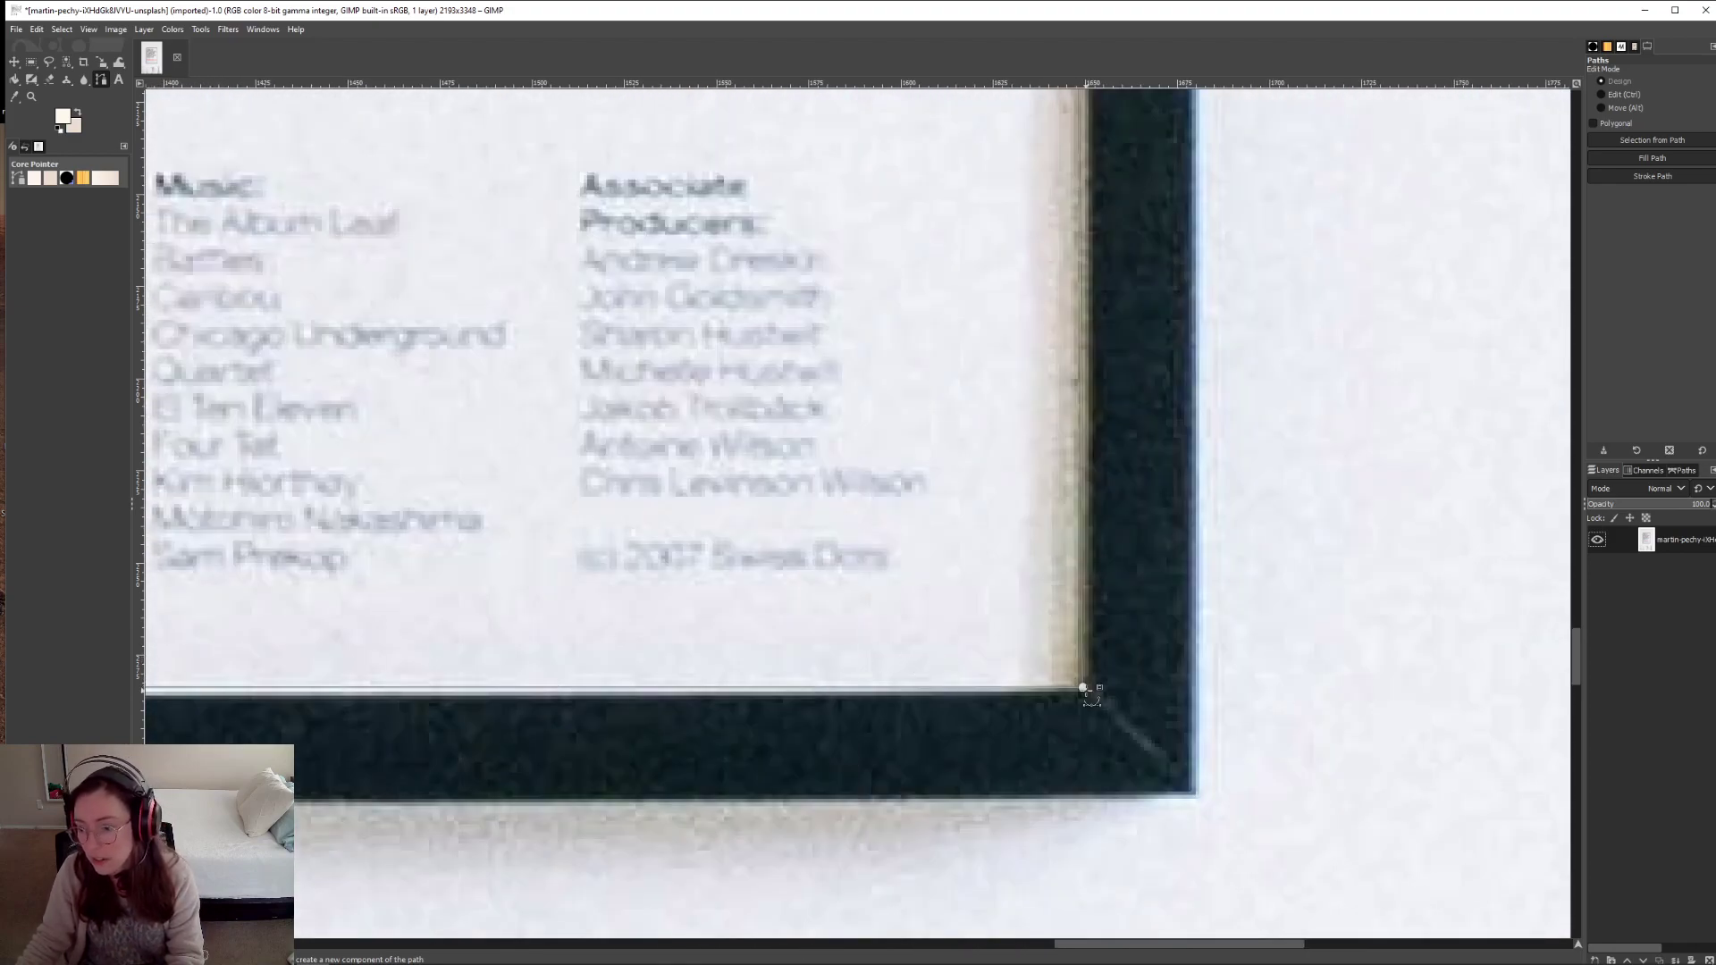
scroll(1090, 693, up, 3)
scroll(668, 692, down, 2)
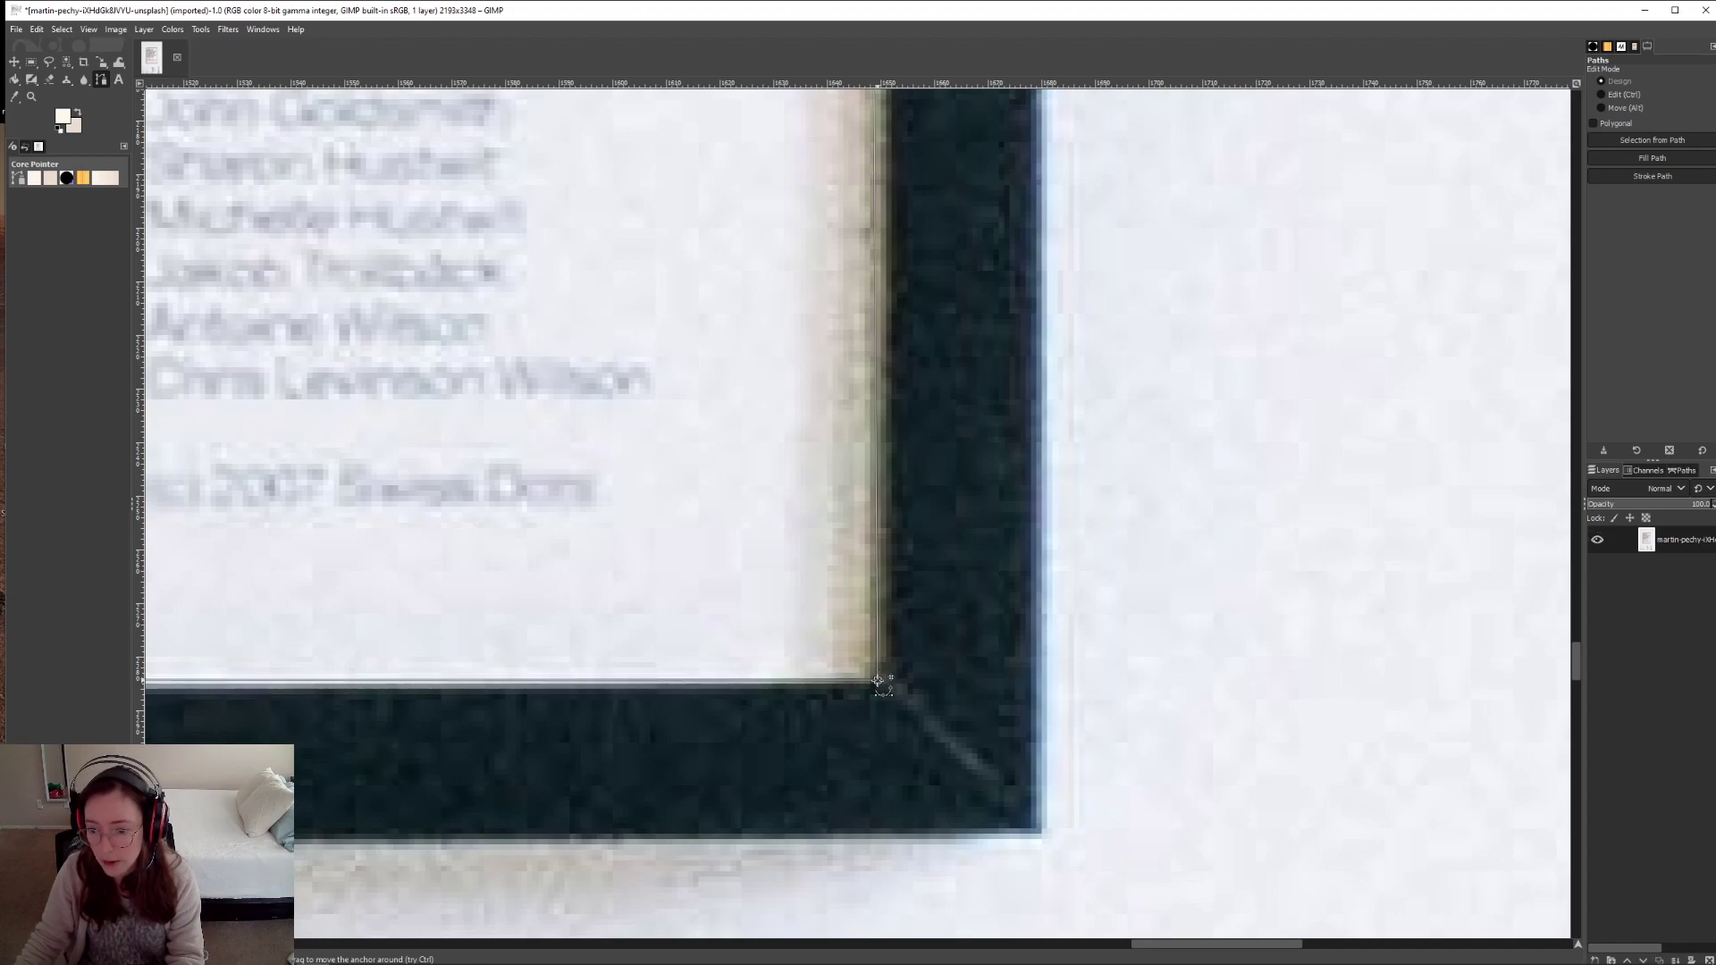
scroll(782, 715, left, 20)
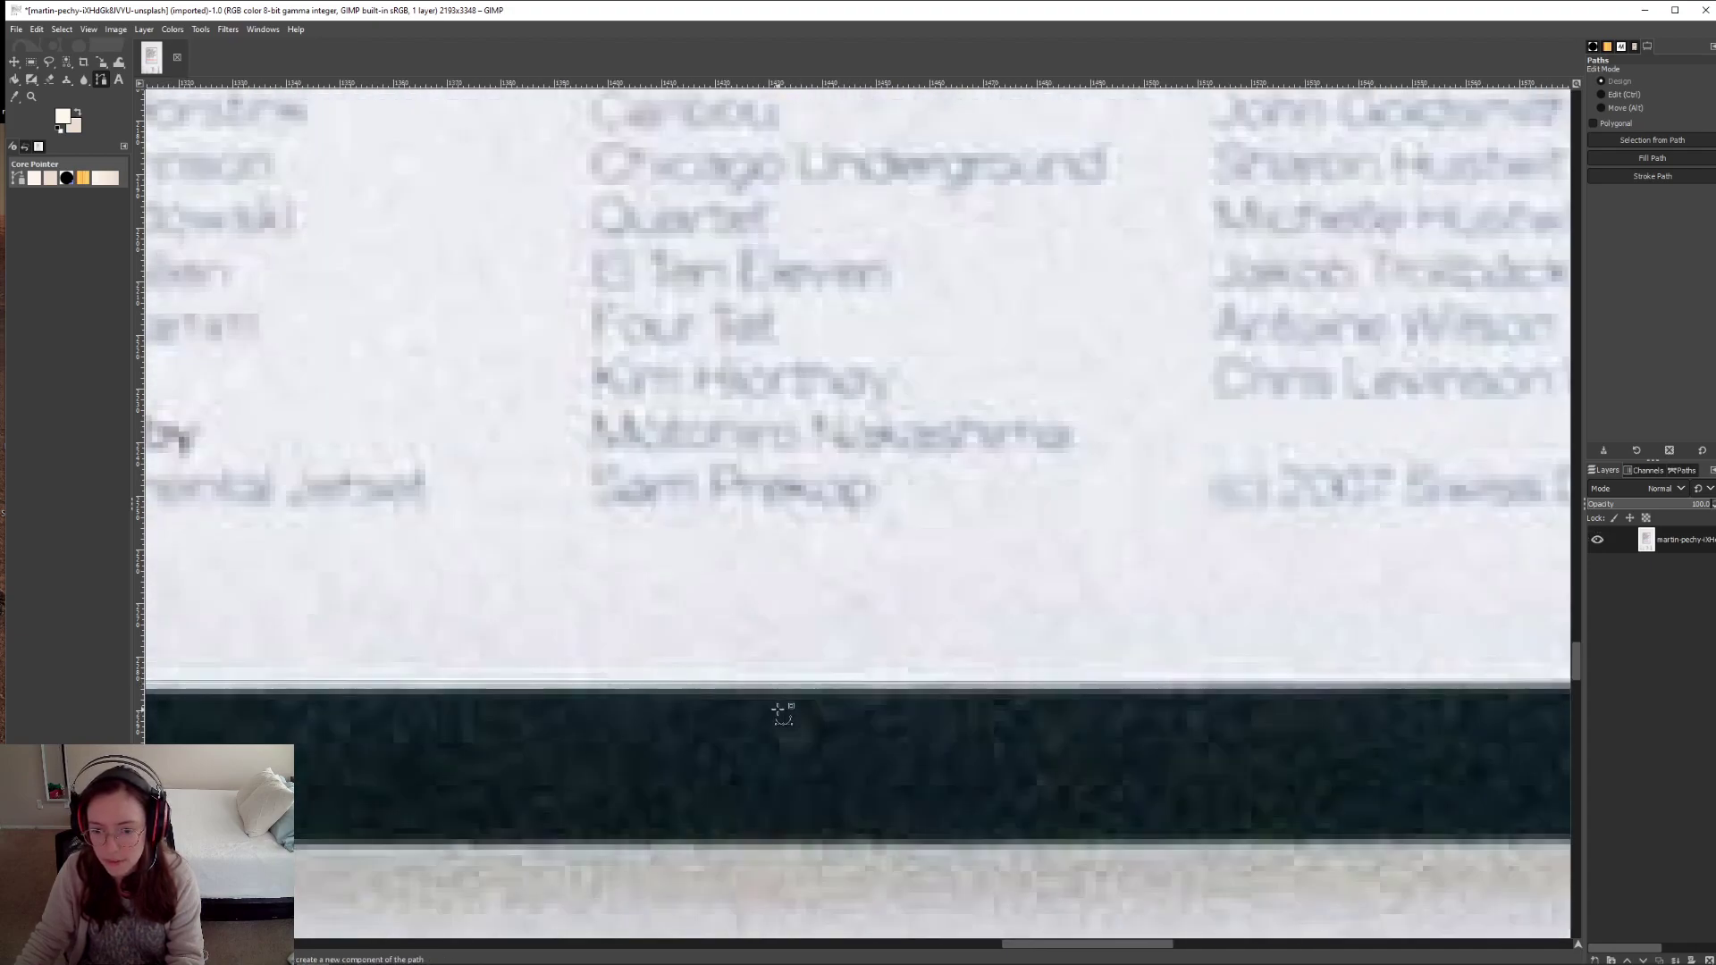
scroll(782, 715, left, 8)
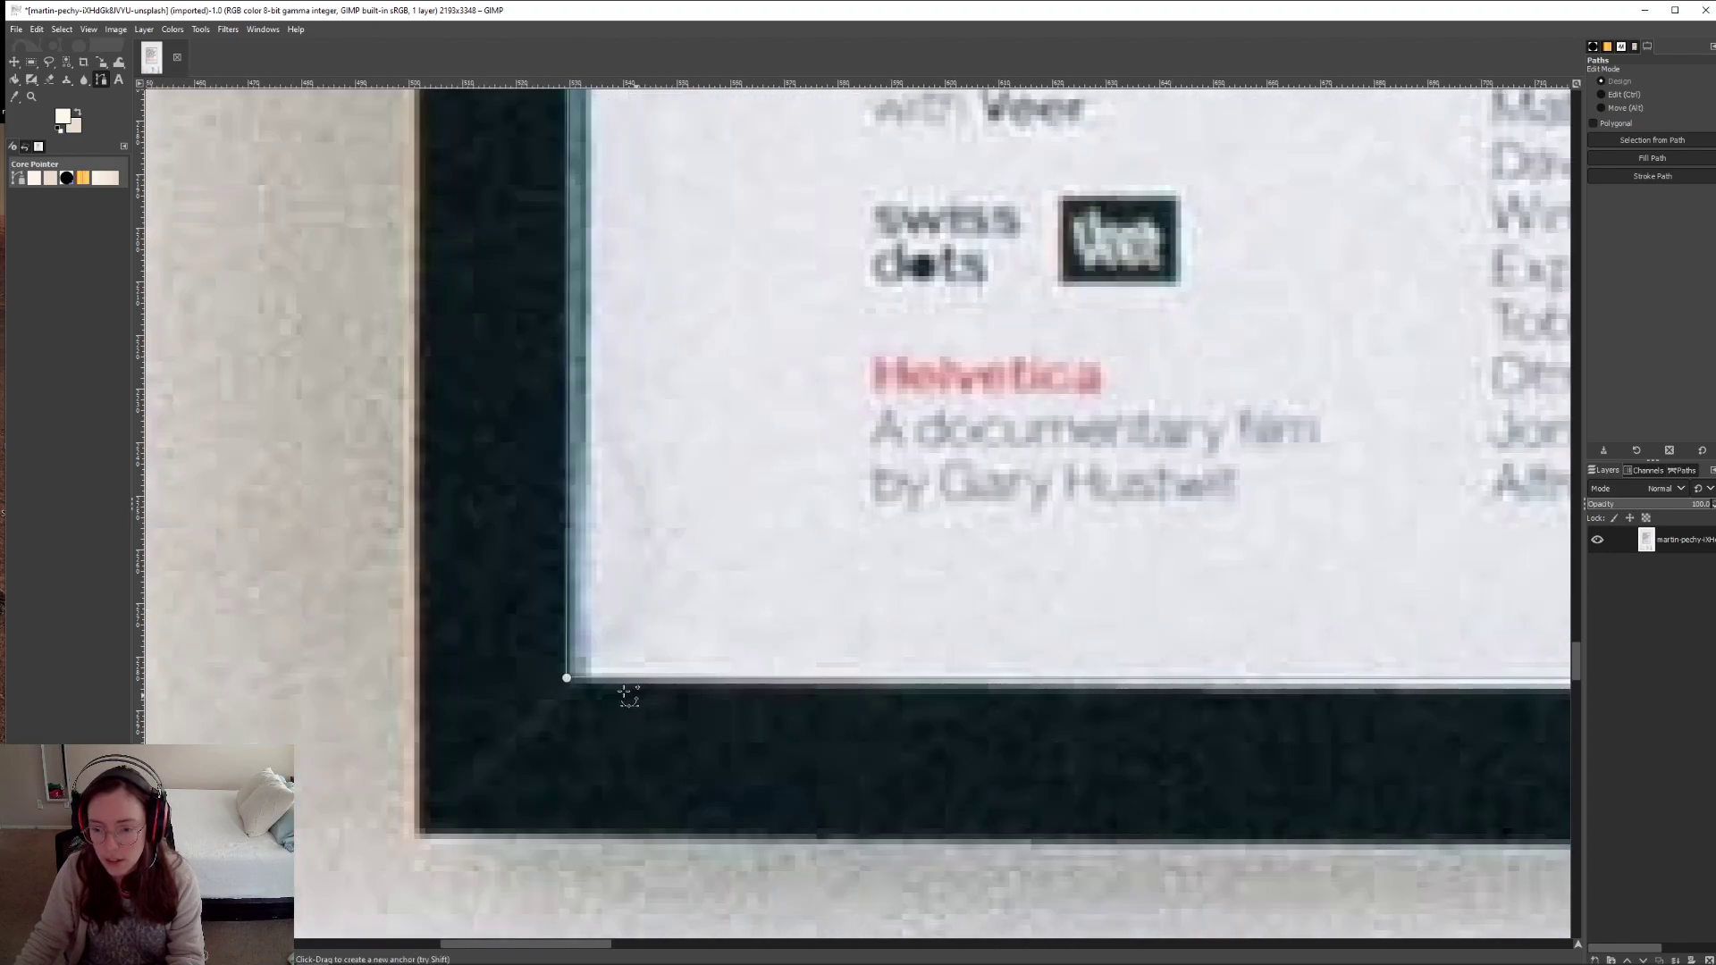
click(567, 684)
drag(568, 684, 568, 689)
scroll(572, 661, up, 20)
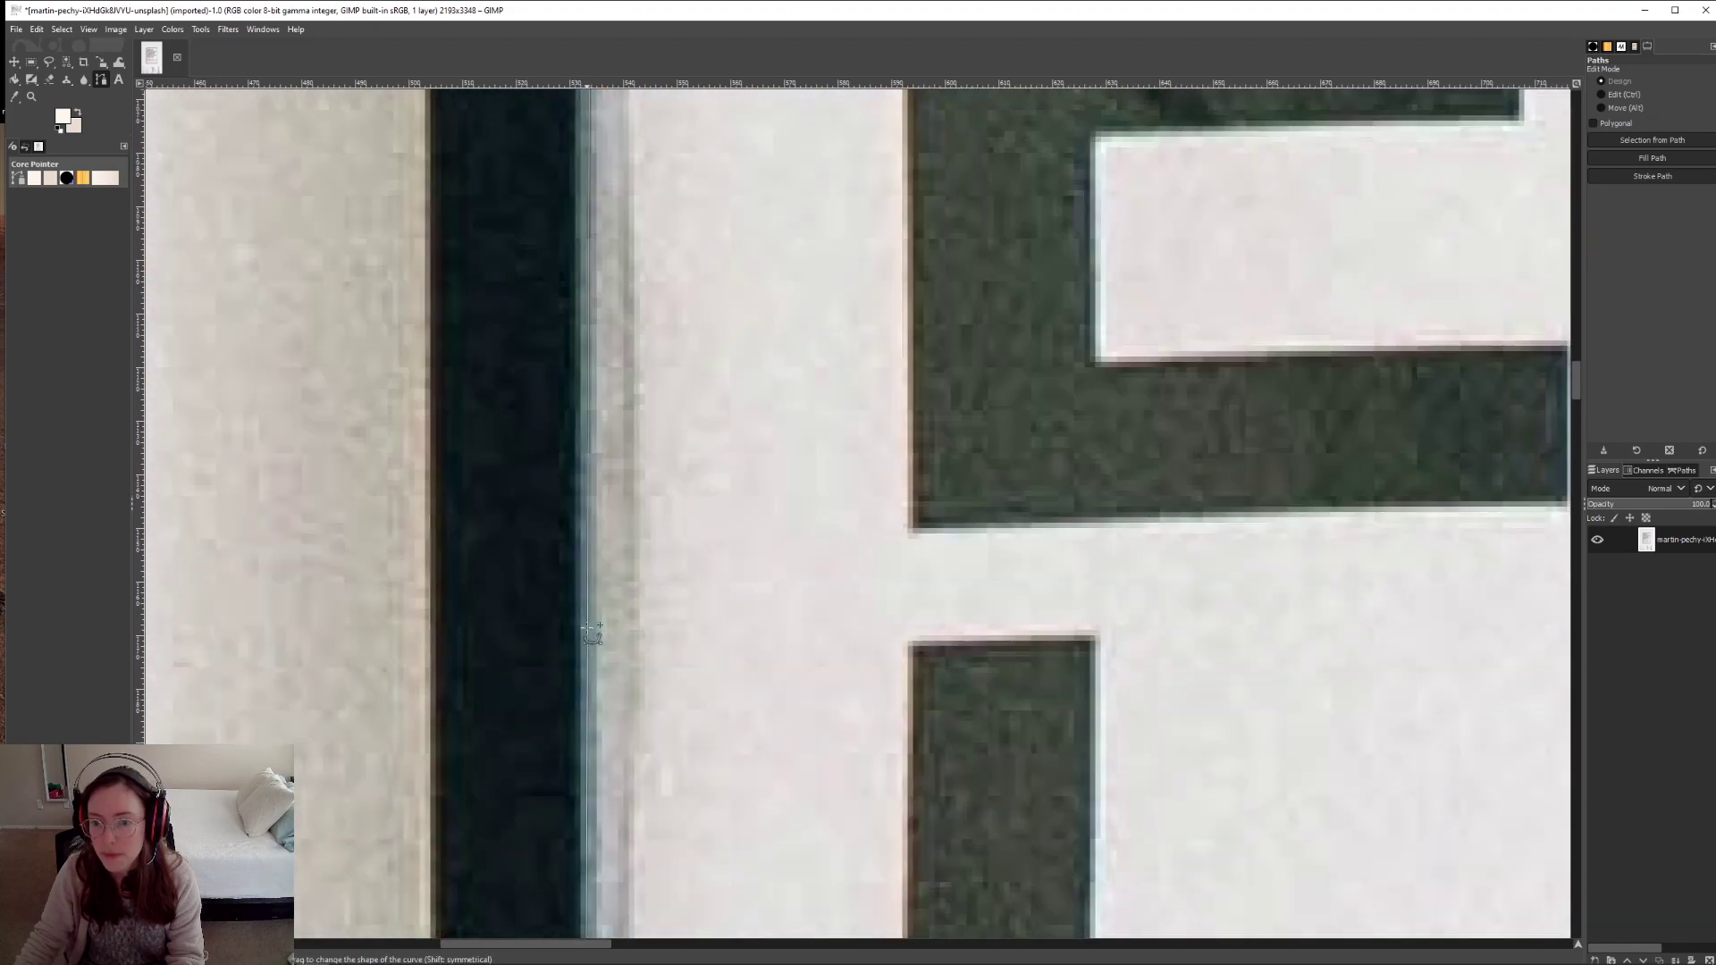
scroll(593, 630, up, 5)
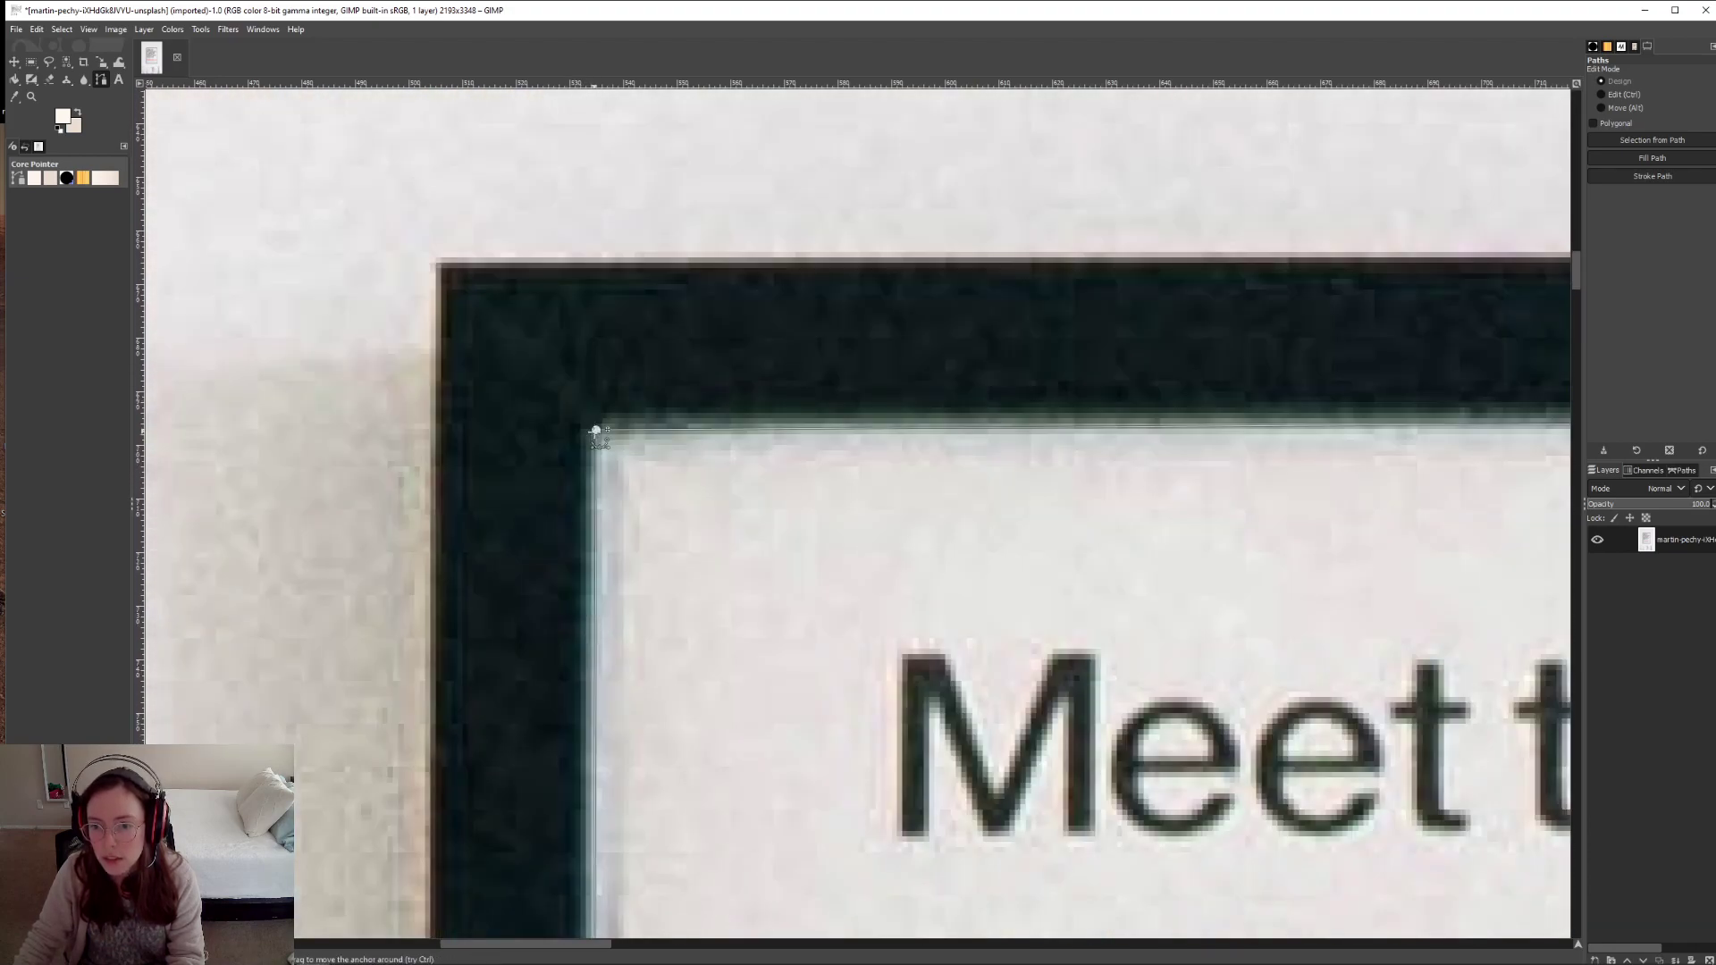
click(596, 429)
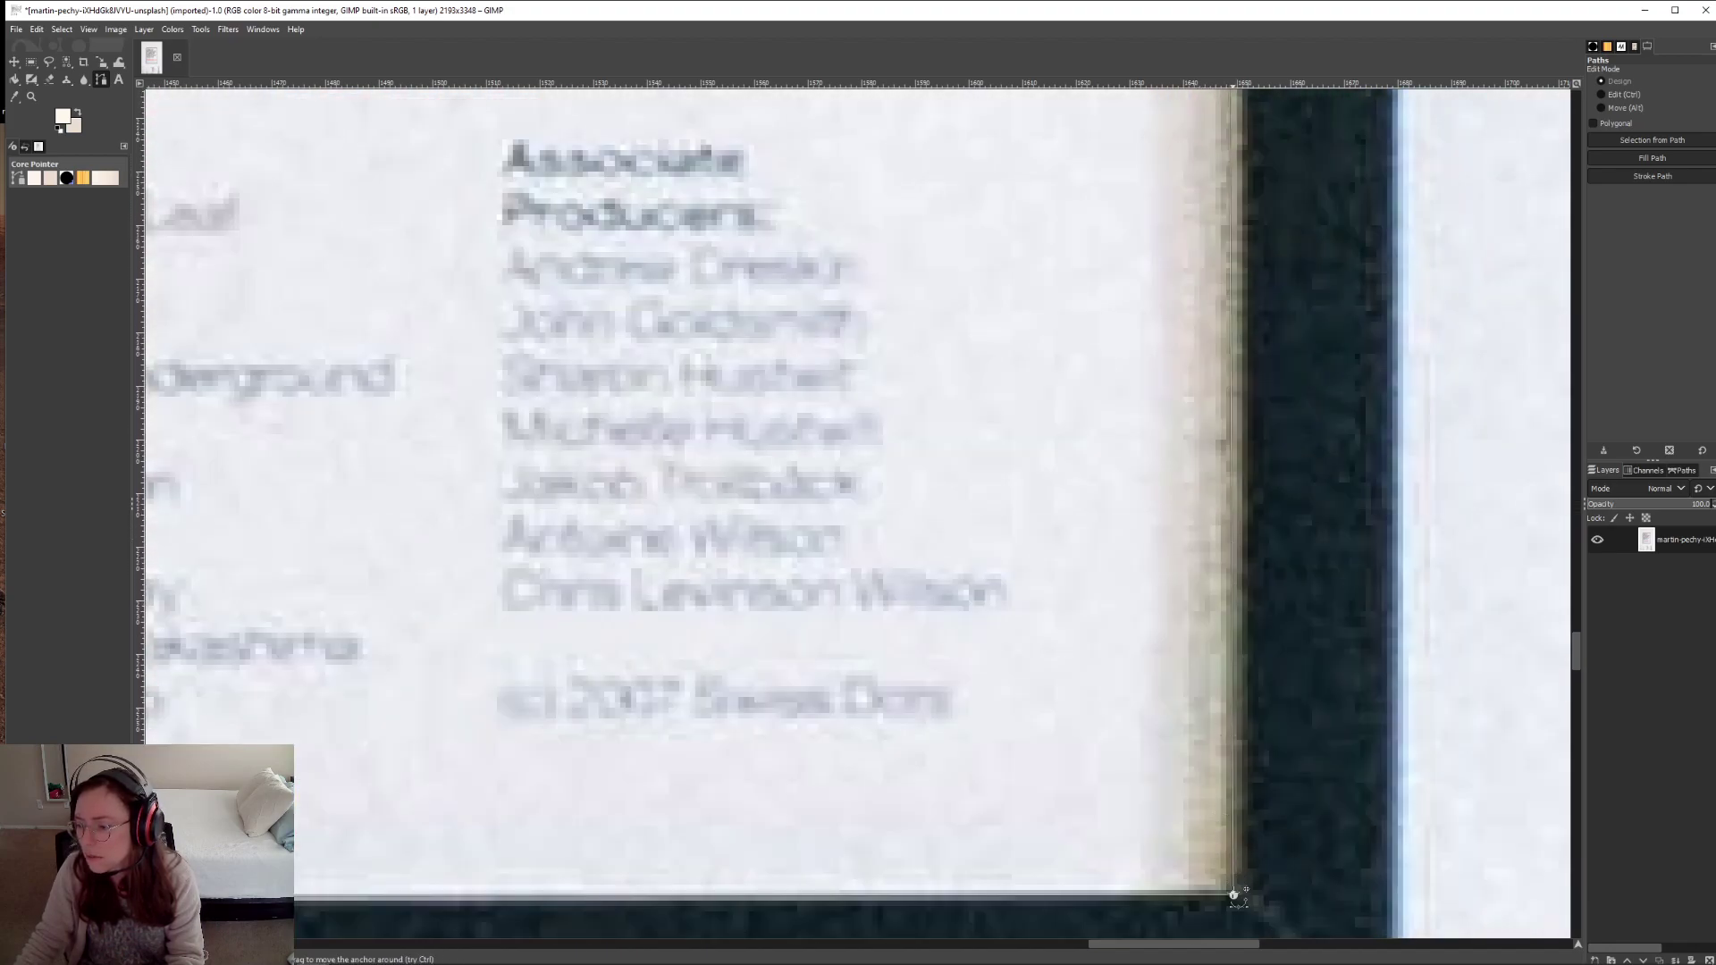
scroll(1264, 749, up, 5)
scroll(1260, 747, up, 10)
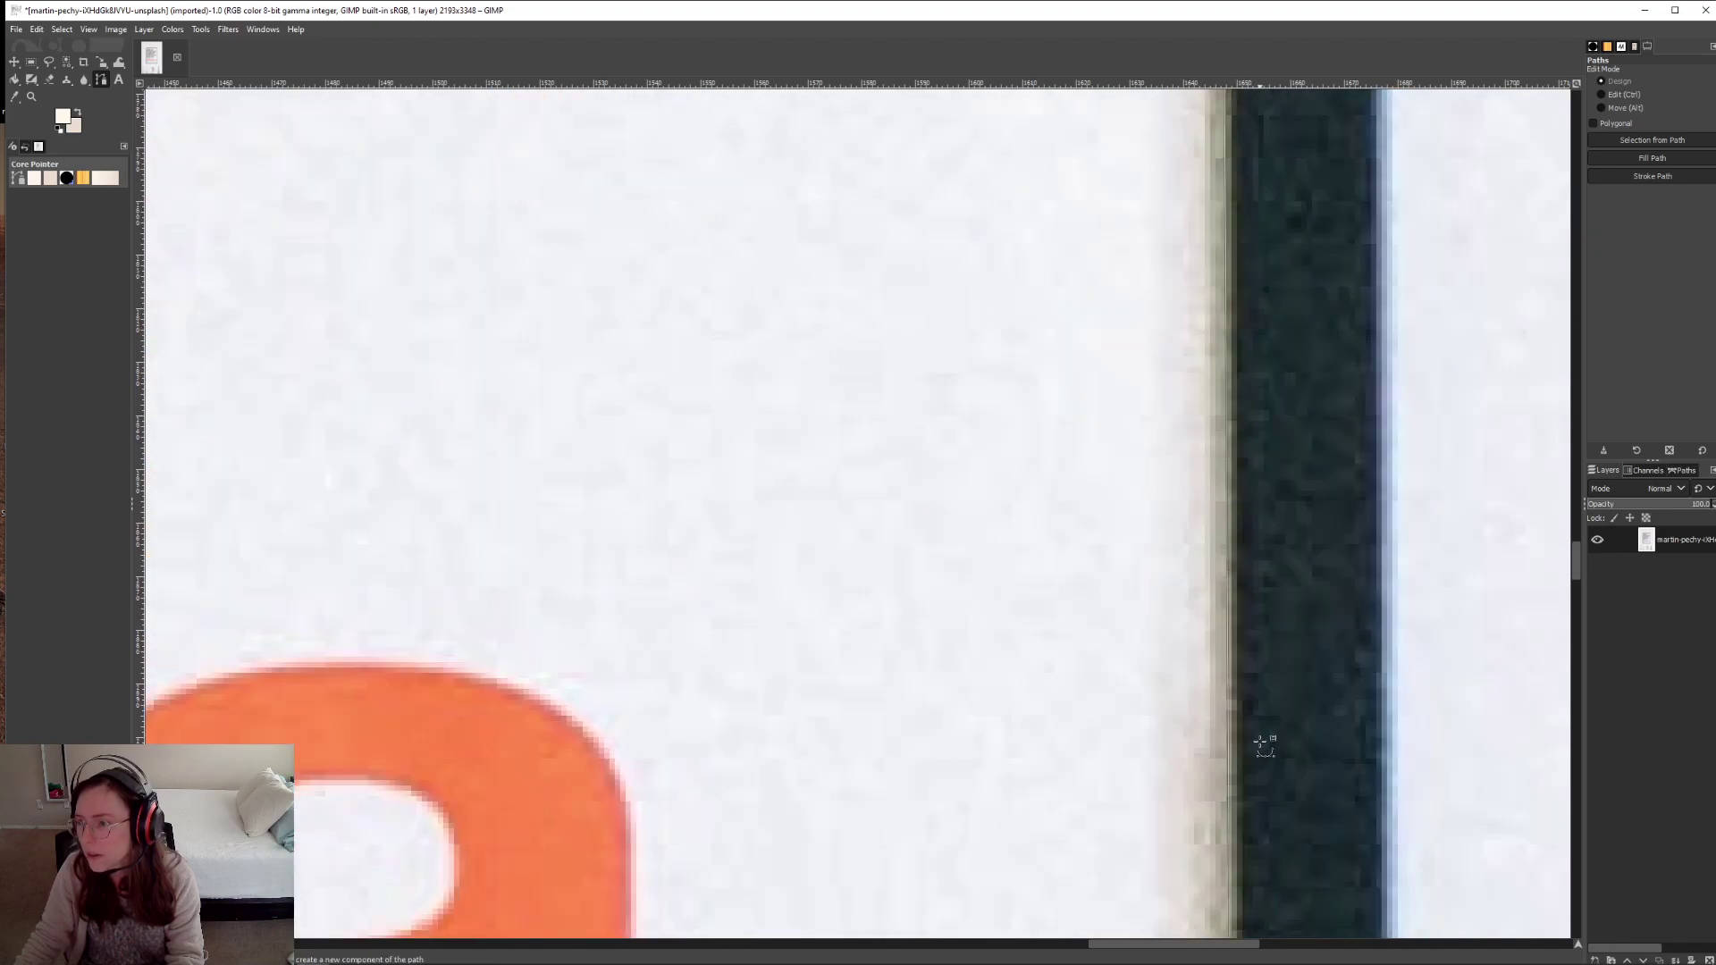
scroll(847, 567, down, 7)
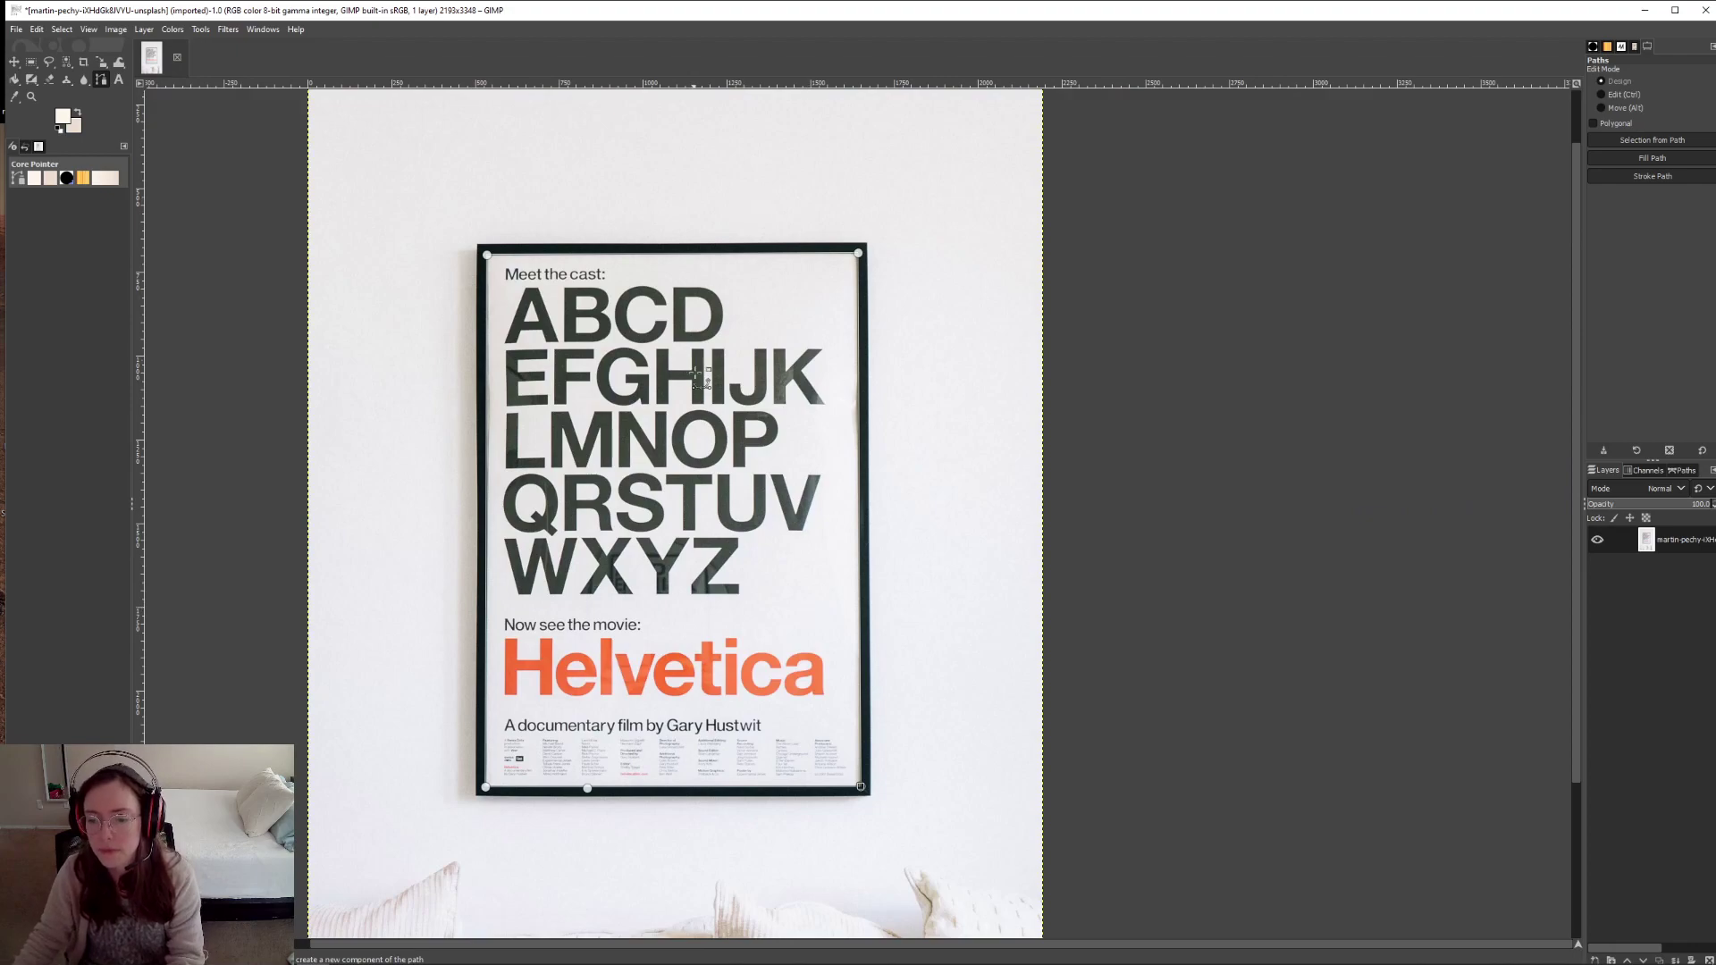
- Adjust the path using Alt, Shift and Ctrl, removing the extra bottom anchor to leave four corners
scroll(613, 774, up, 5)
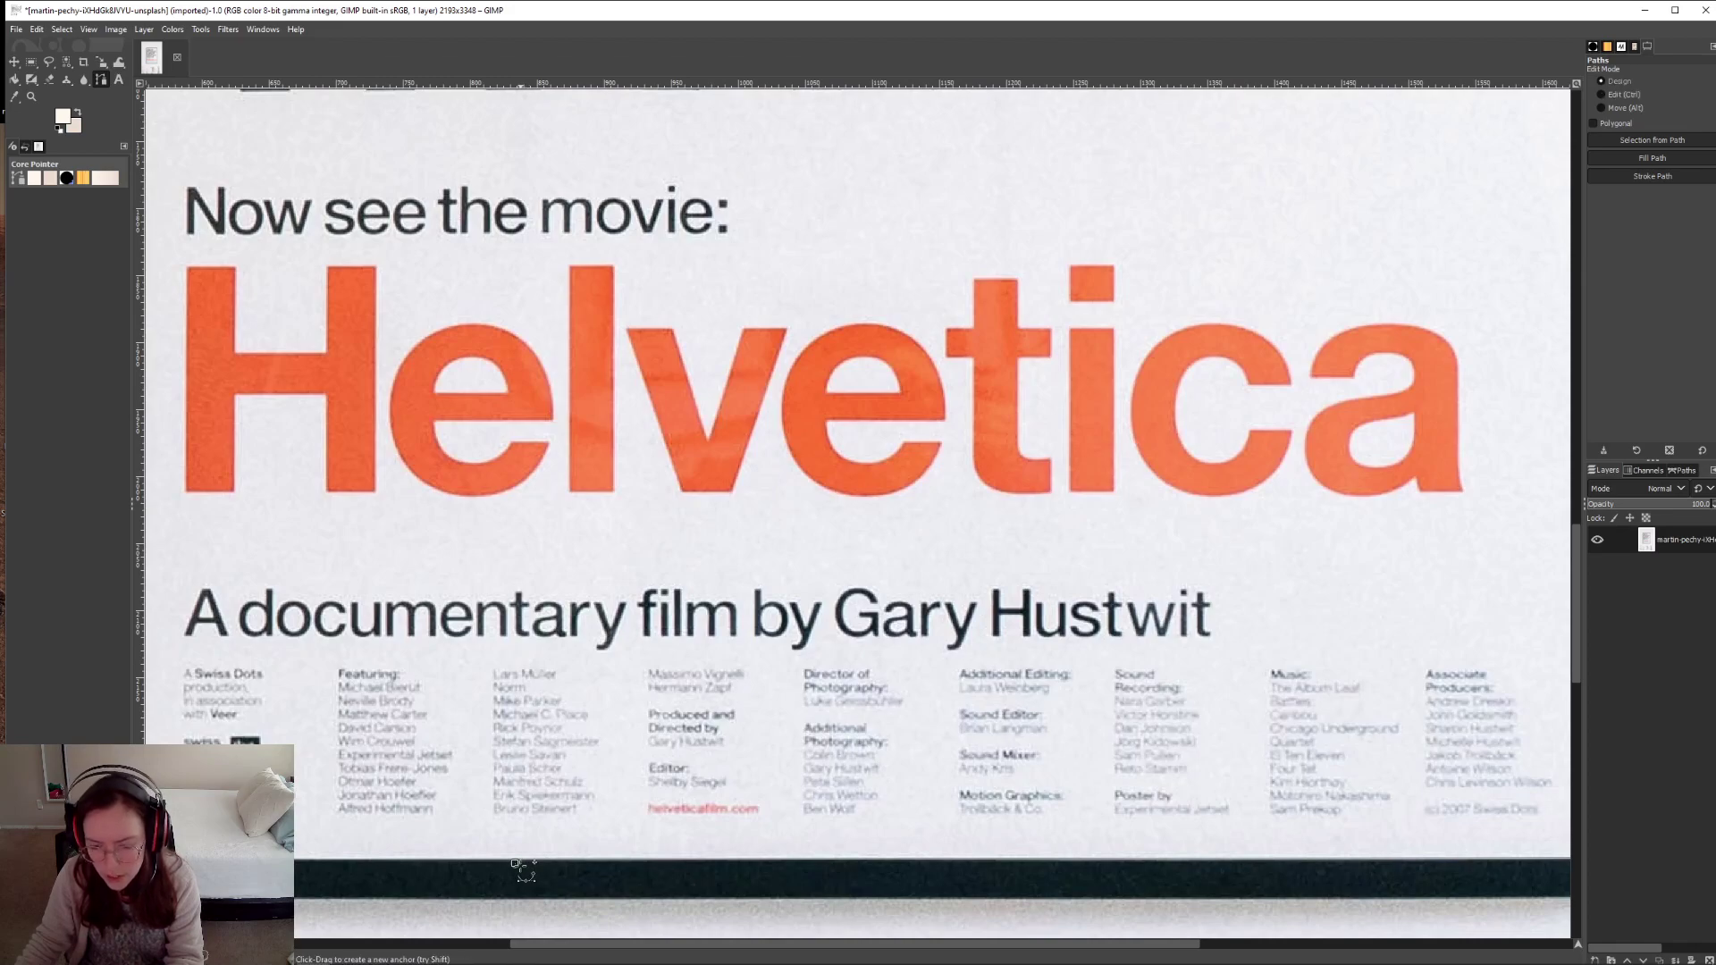
key(alt)
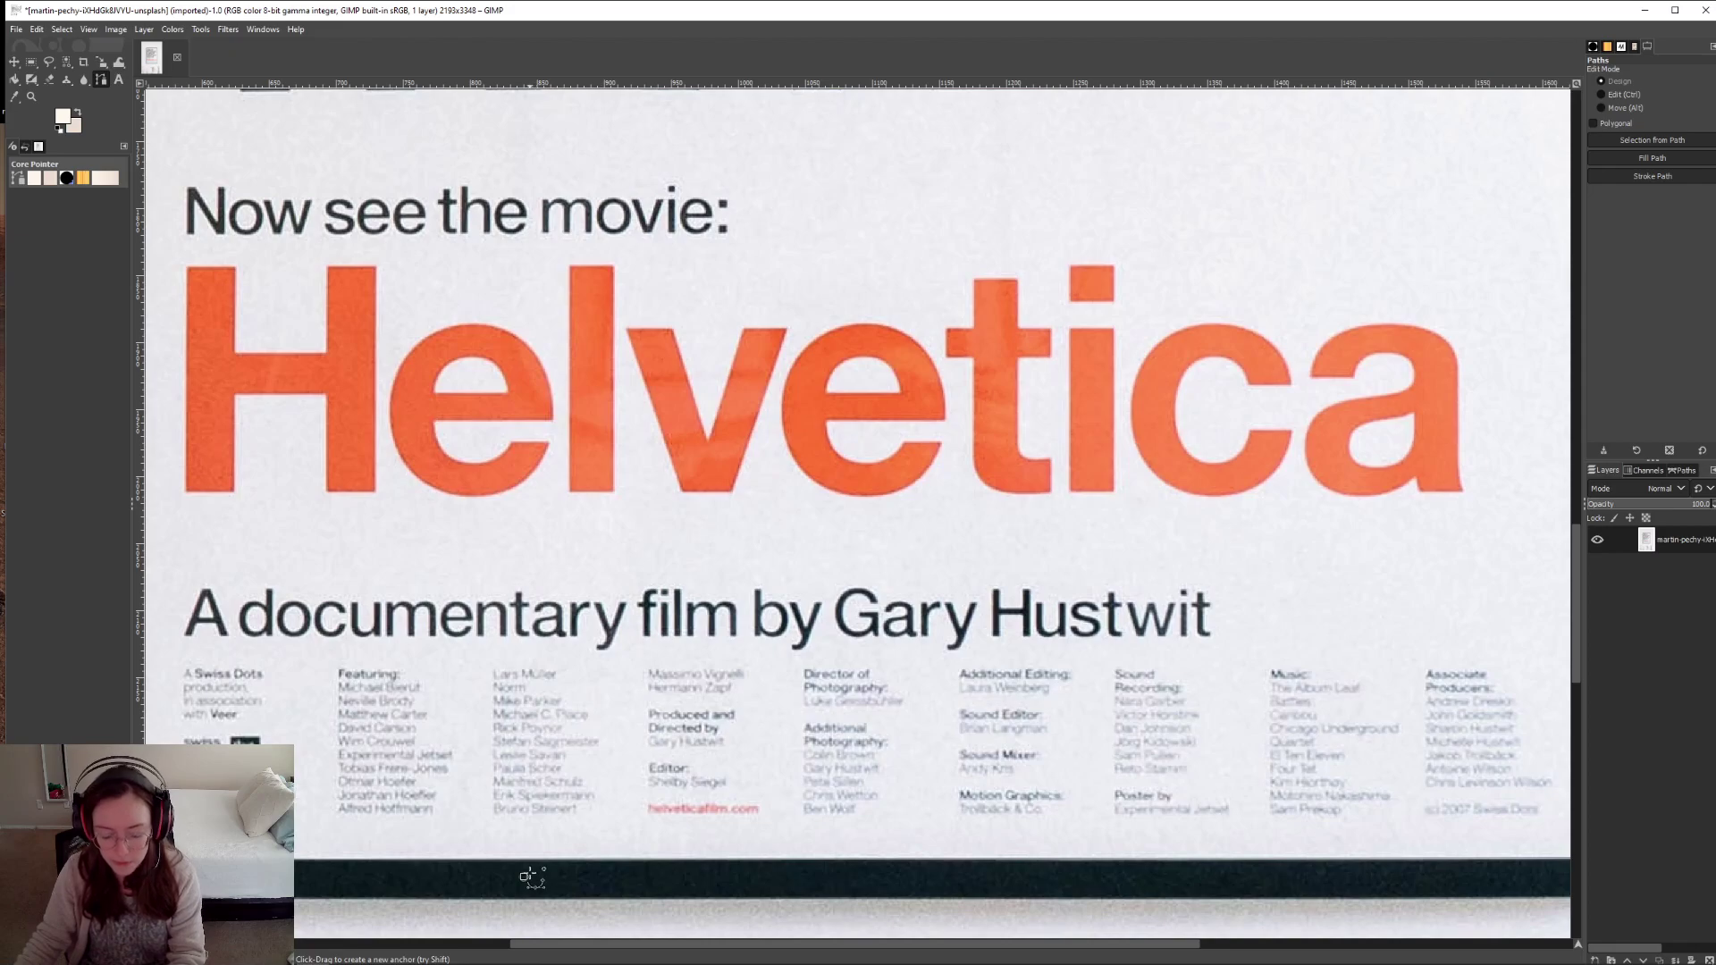
key(shift)
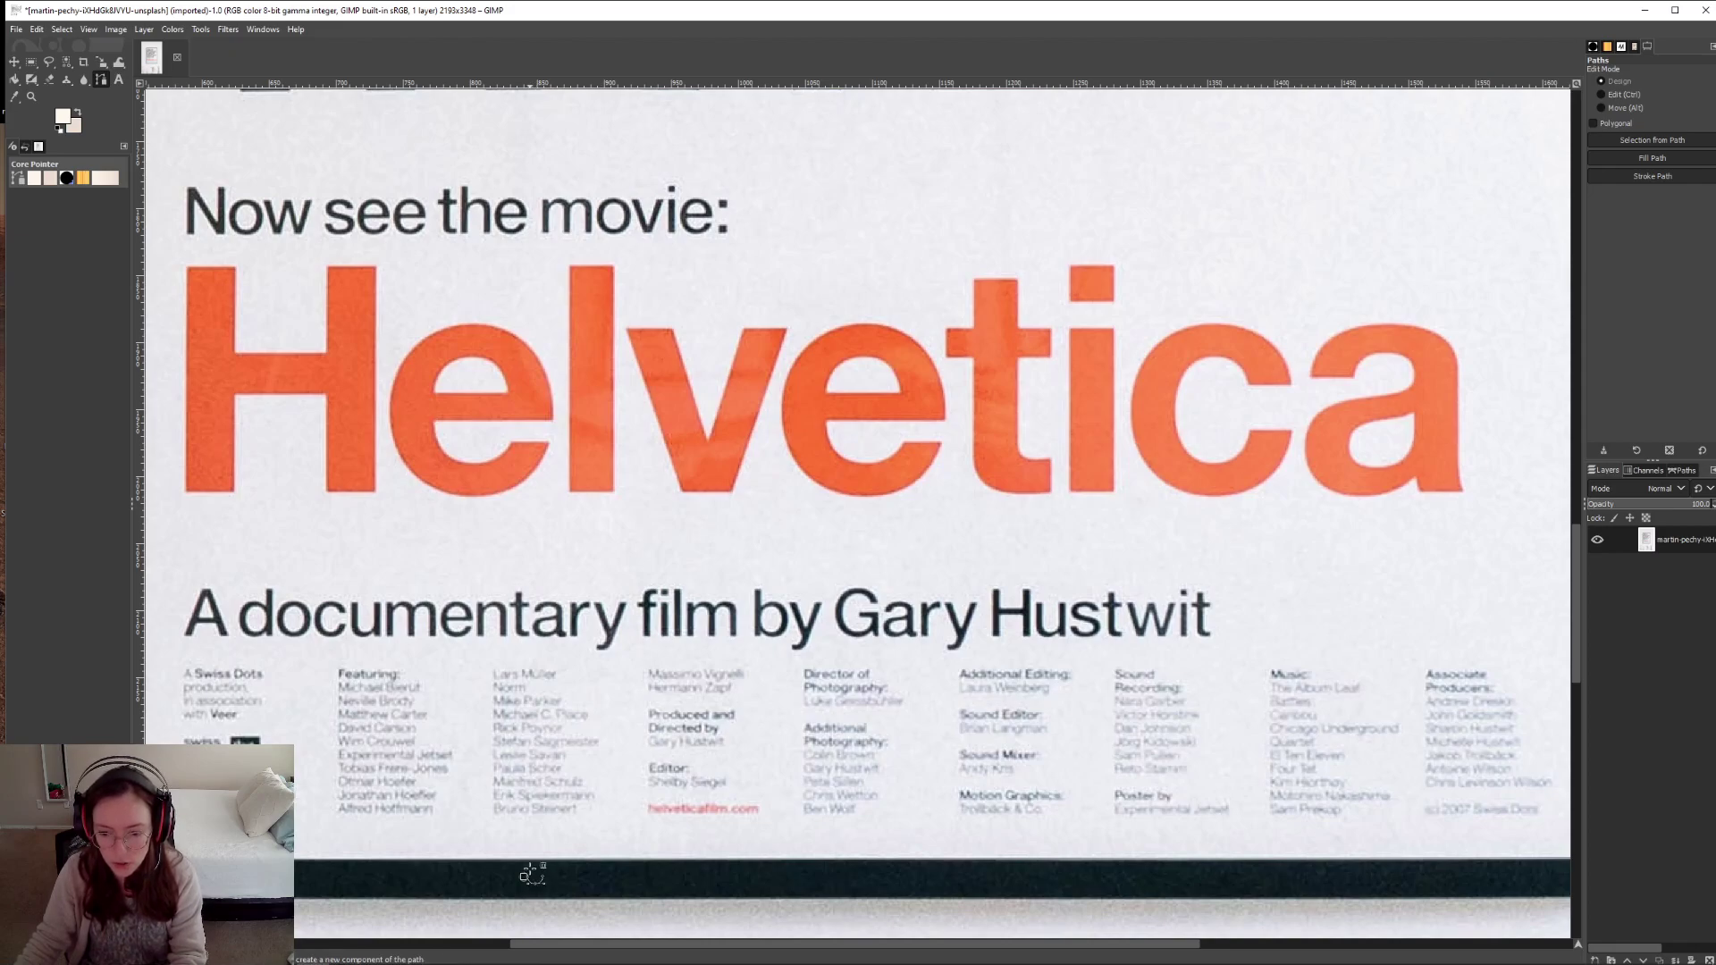
key(ctrl)
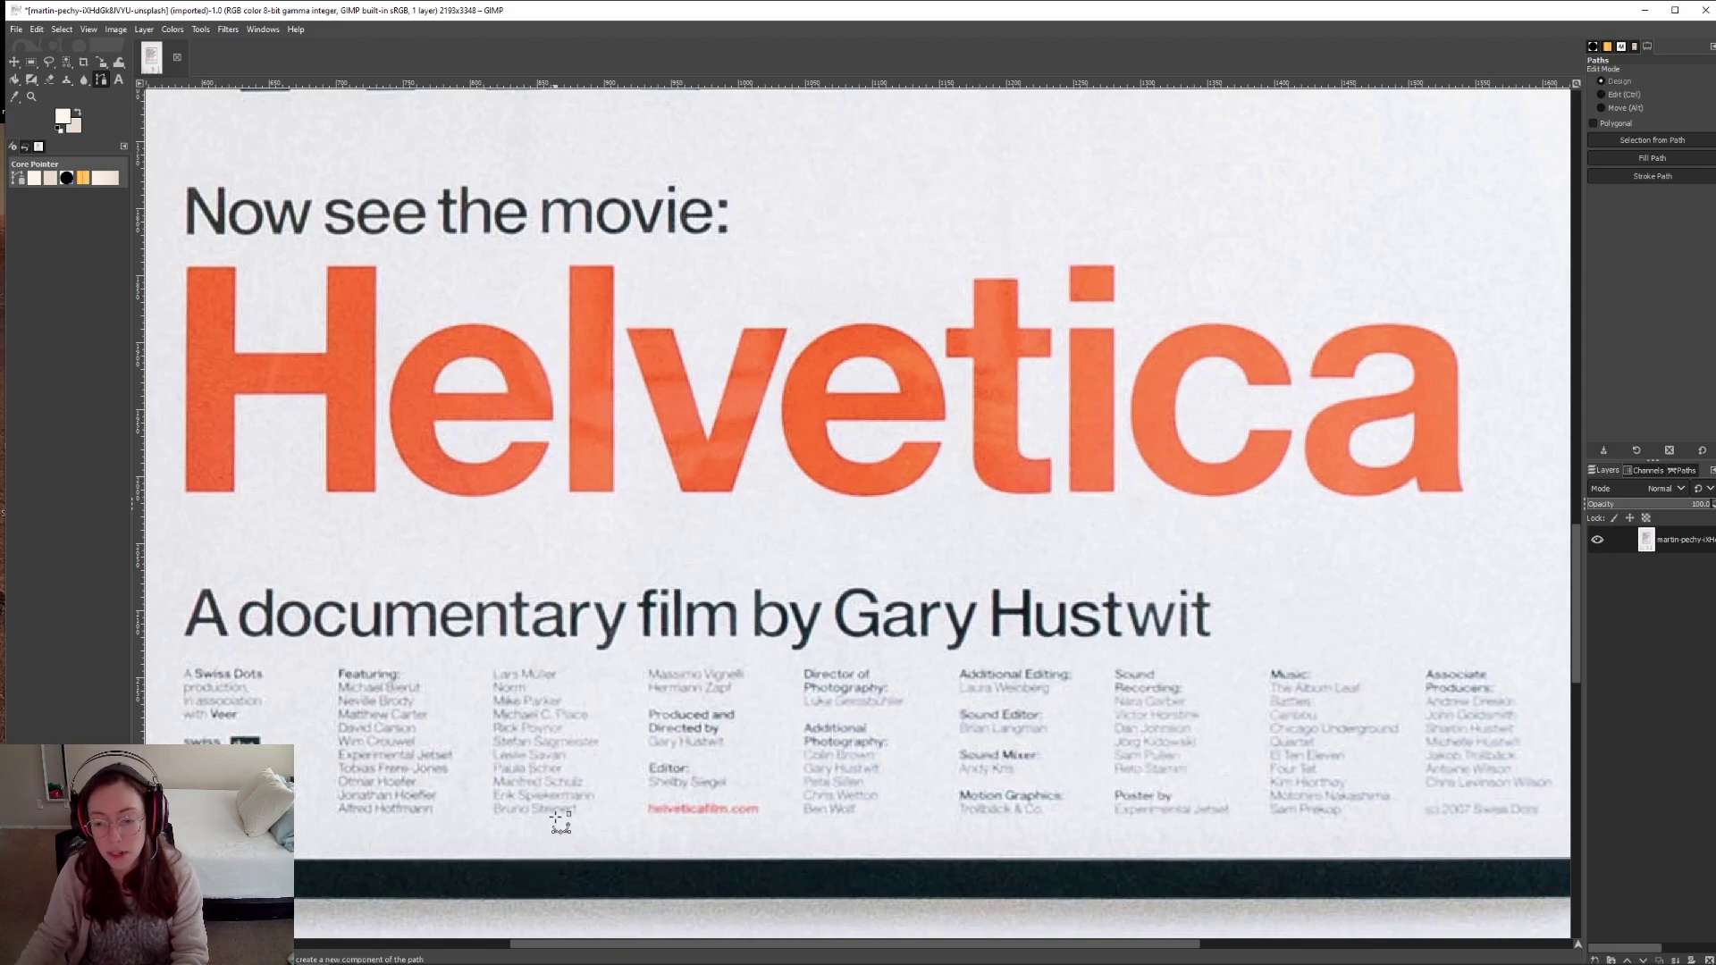
ctrl+scroll(699, 455, down, 2)
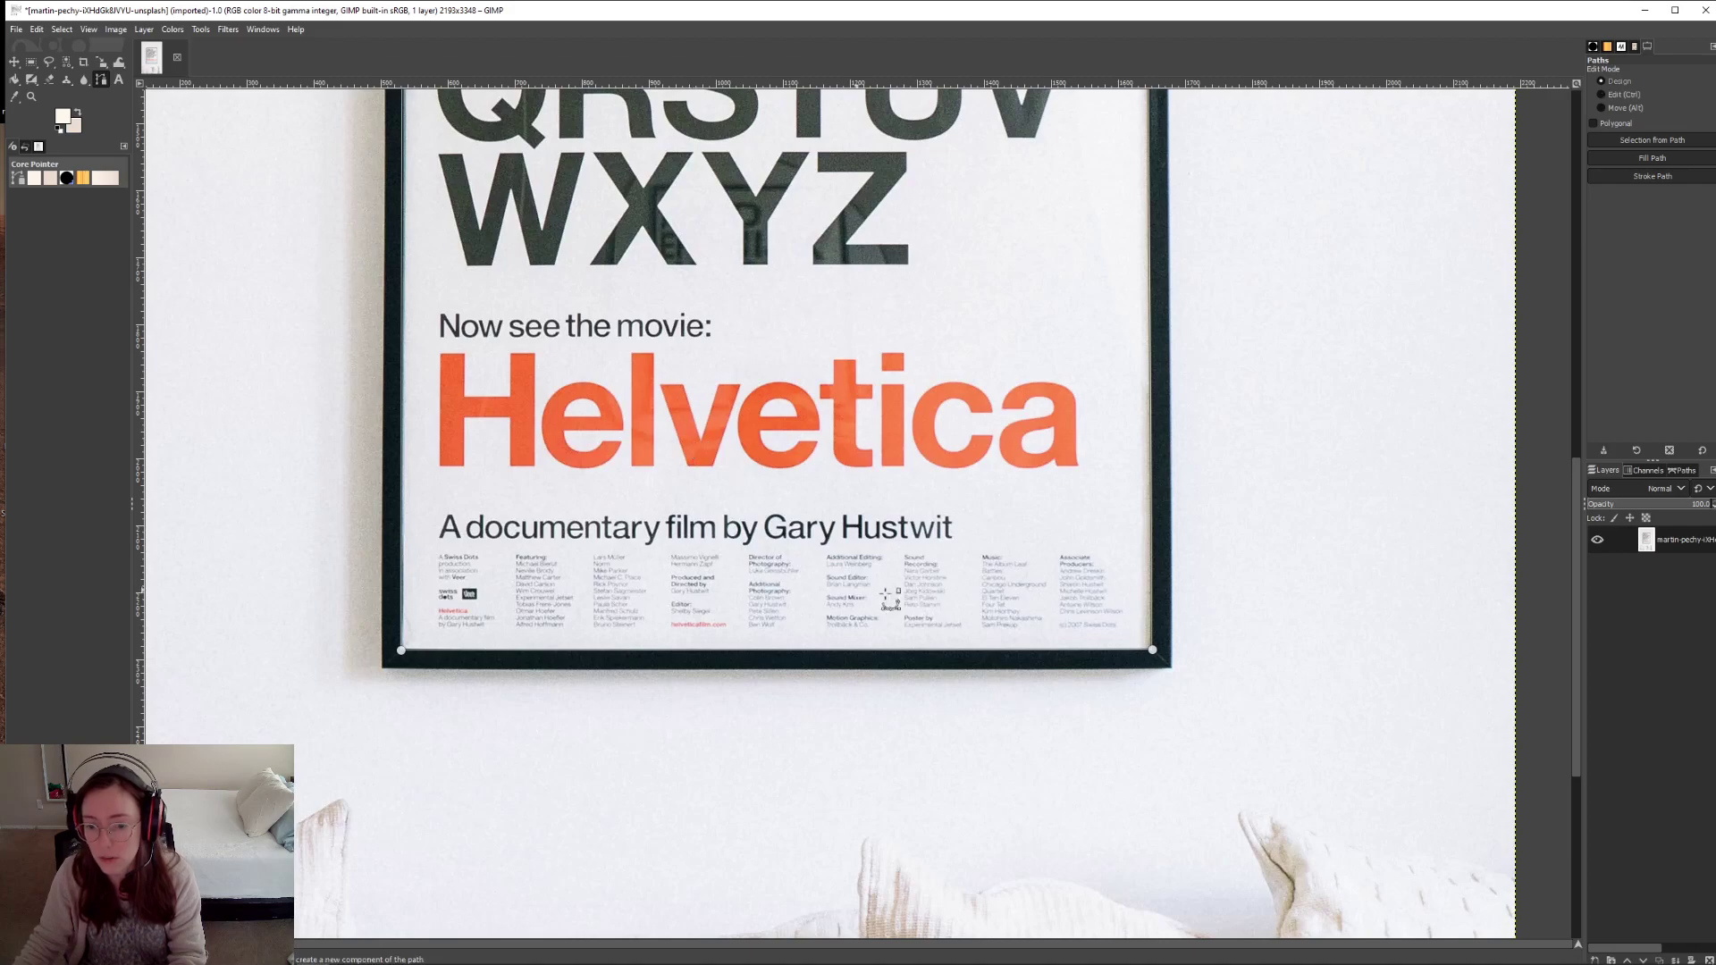
scroll(901, 602, up, 10)
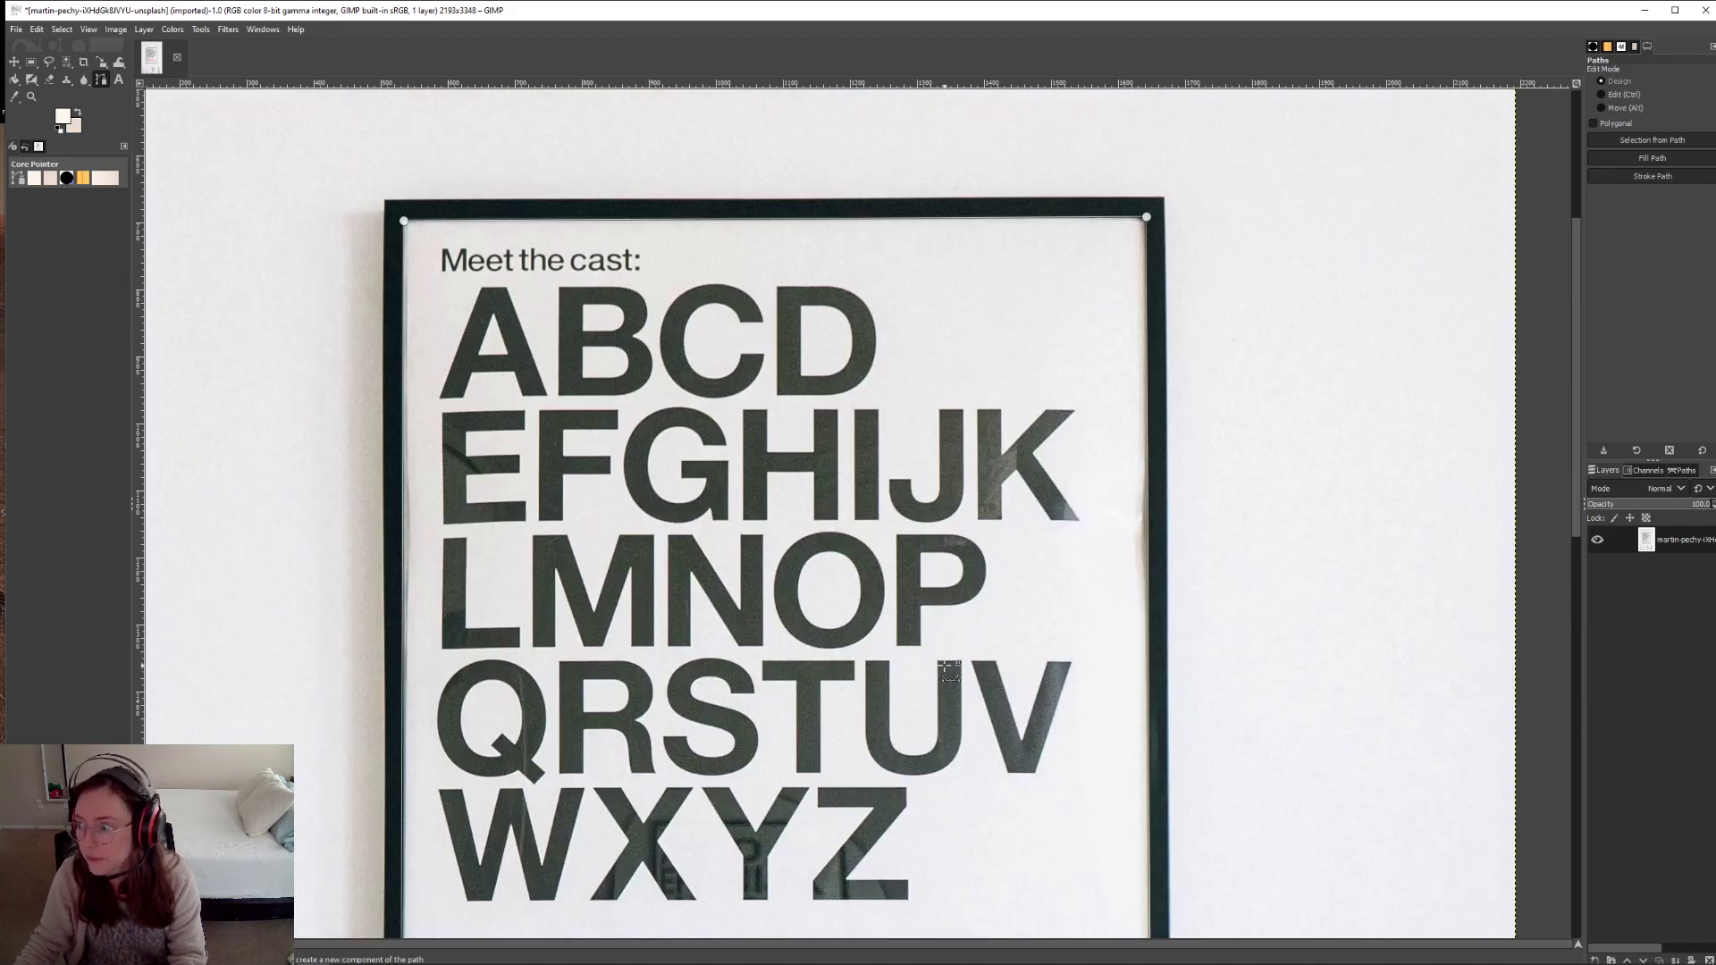
scroll(949, 670, down, 5)
- Turn the frame path into a selection and delete the Helvetica poster inside it to transparency
ctrl+scroll(925, 679, down, 2)
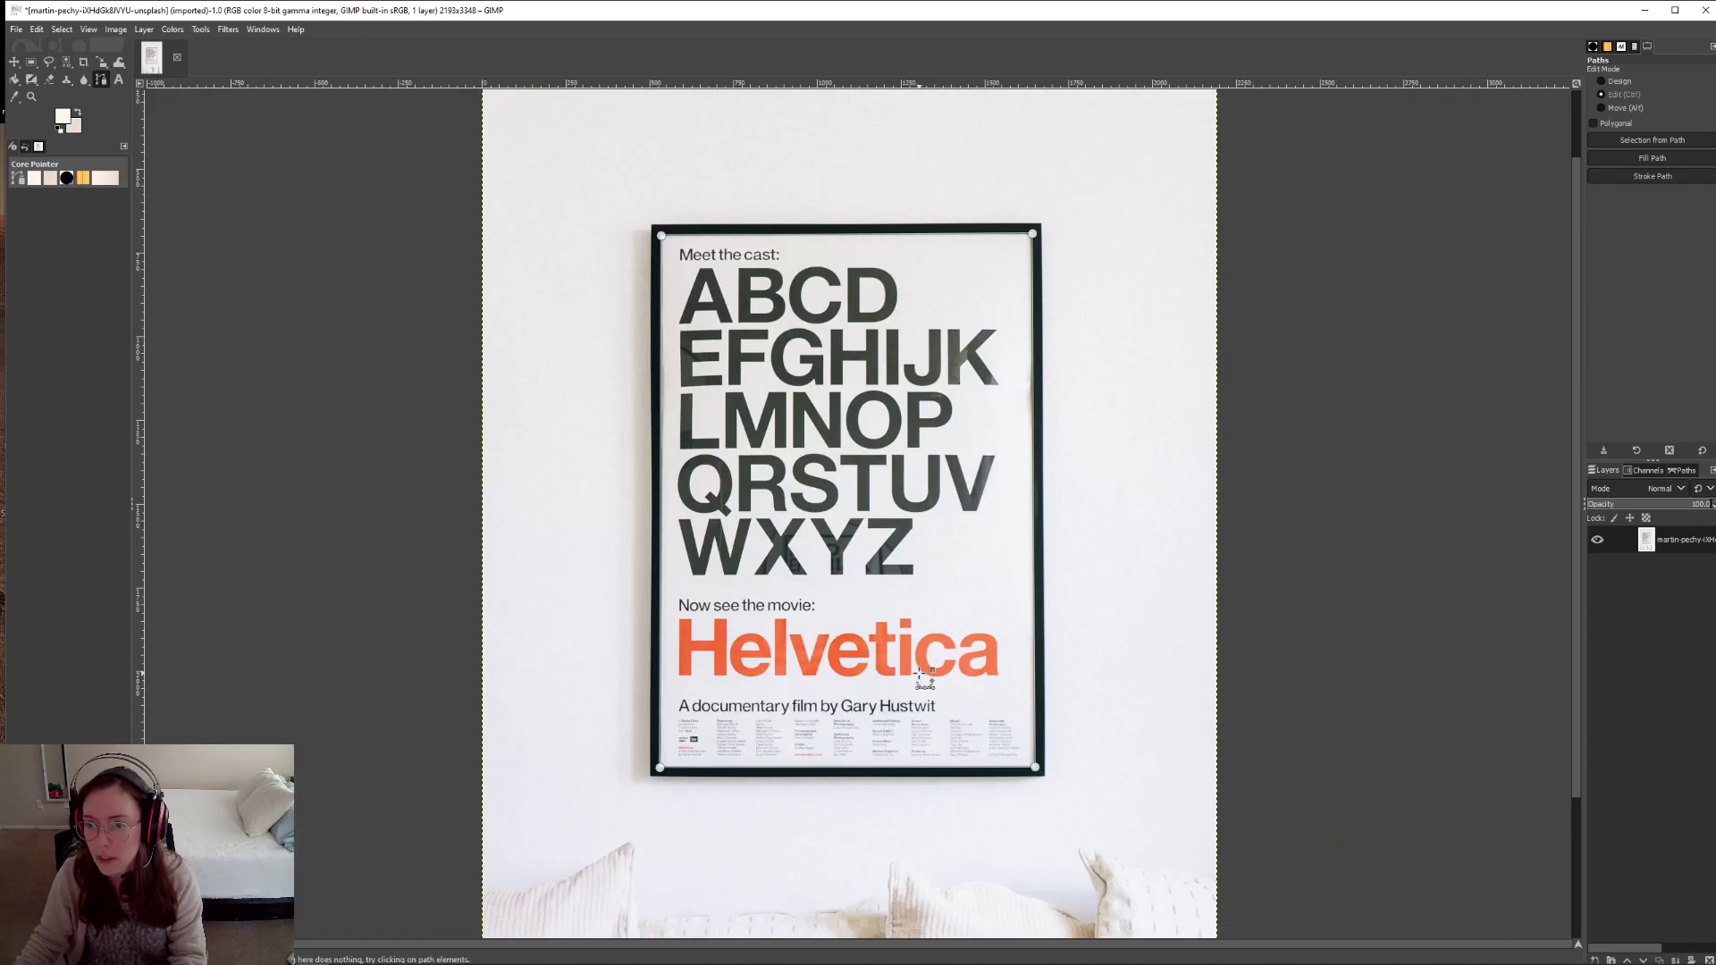
scroll(927, 626, up, 2)
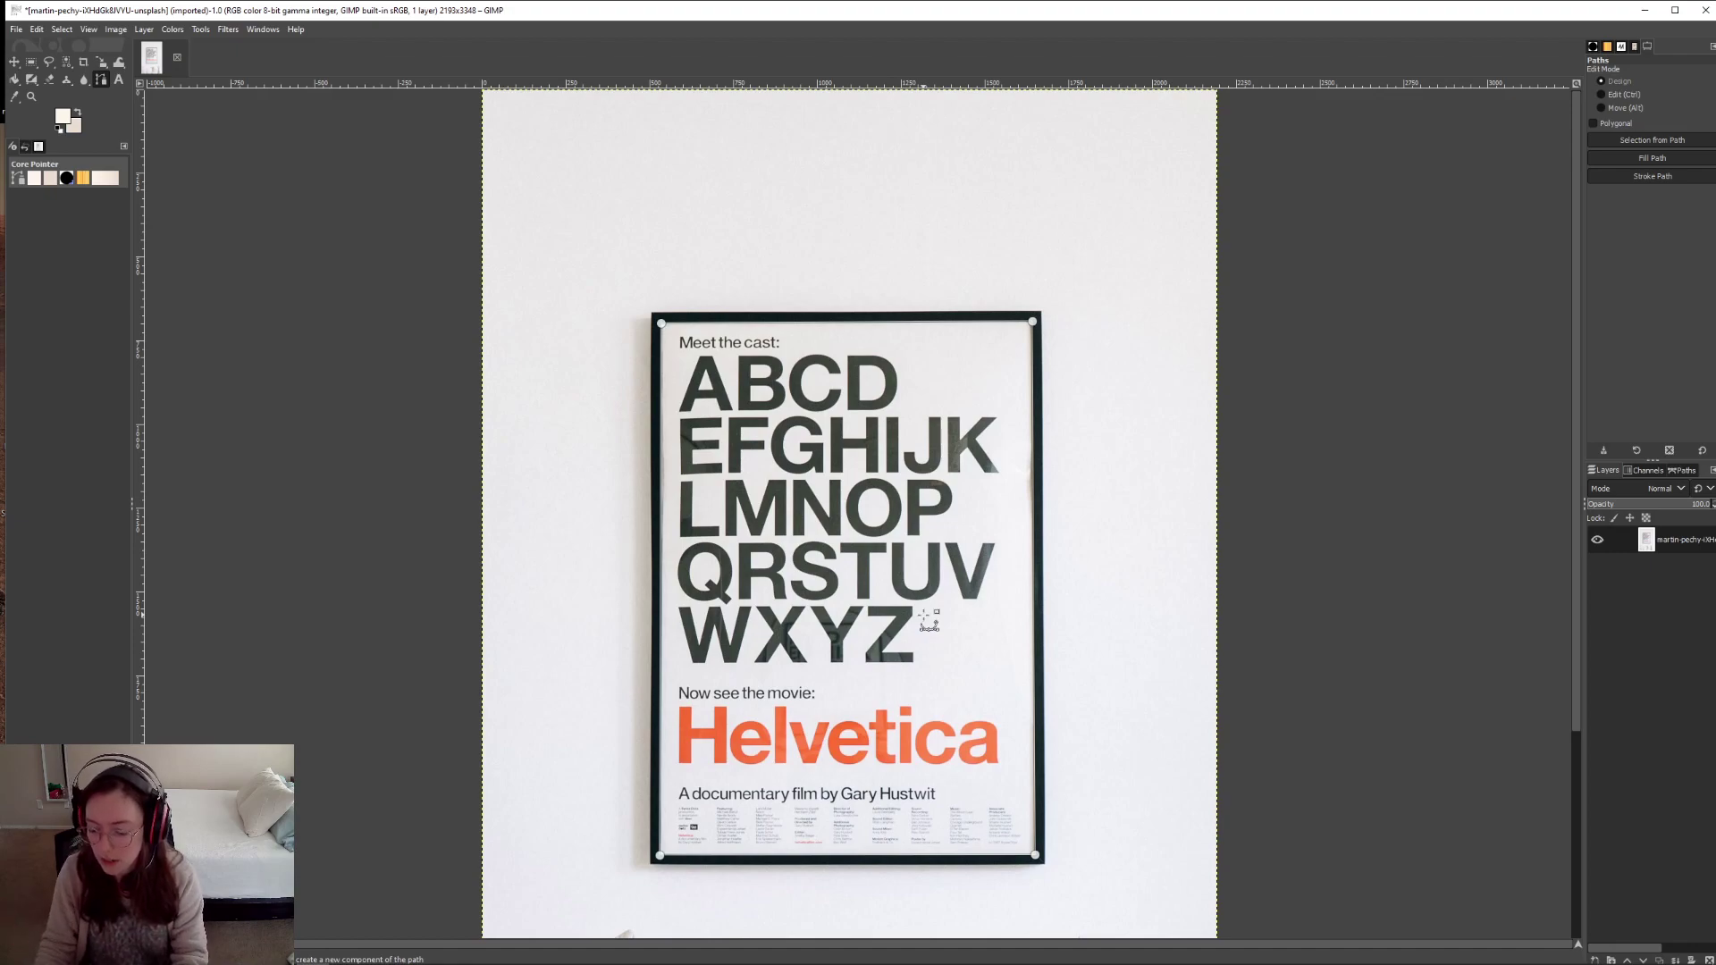
key(Return)
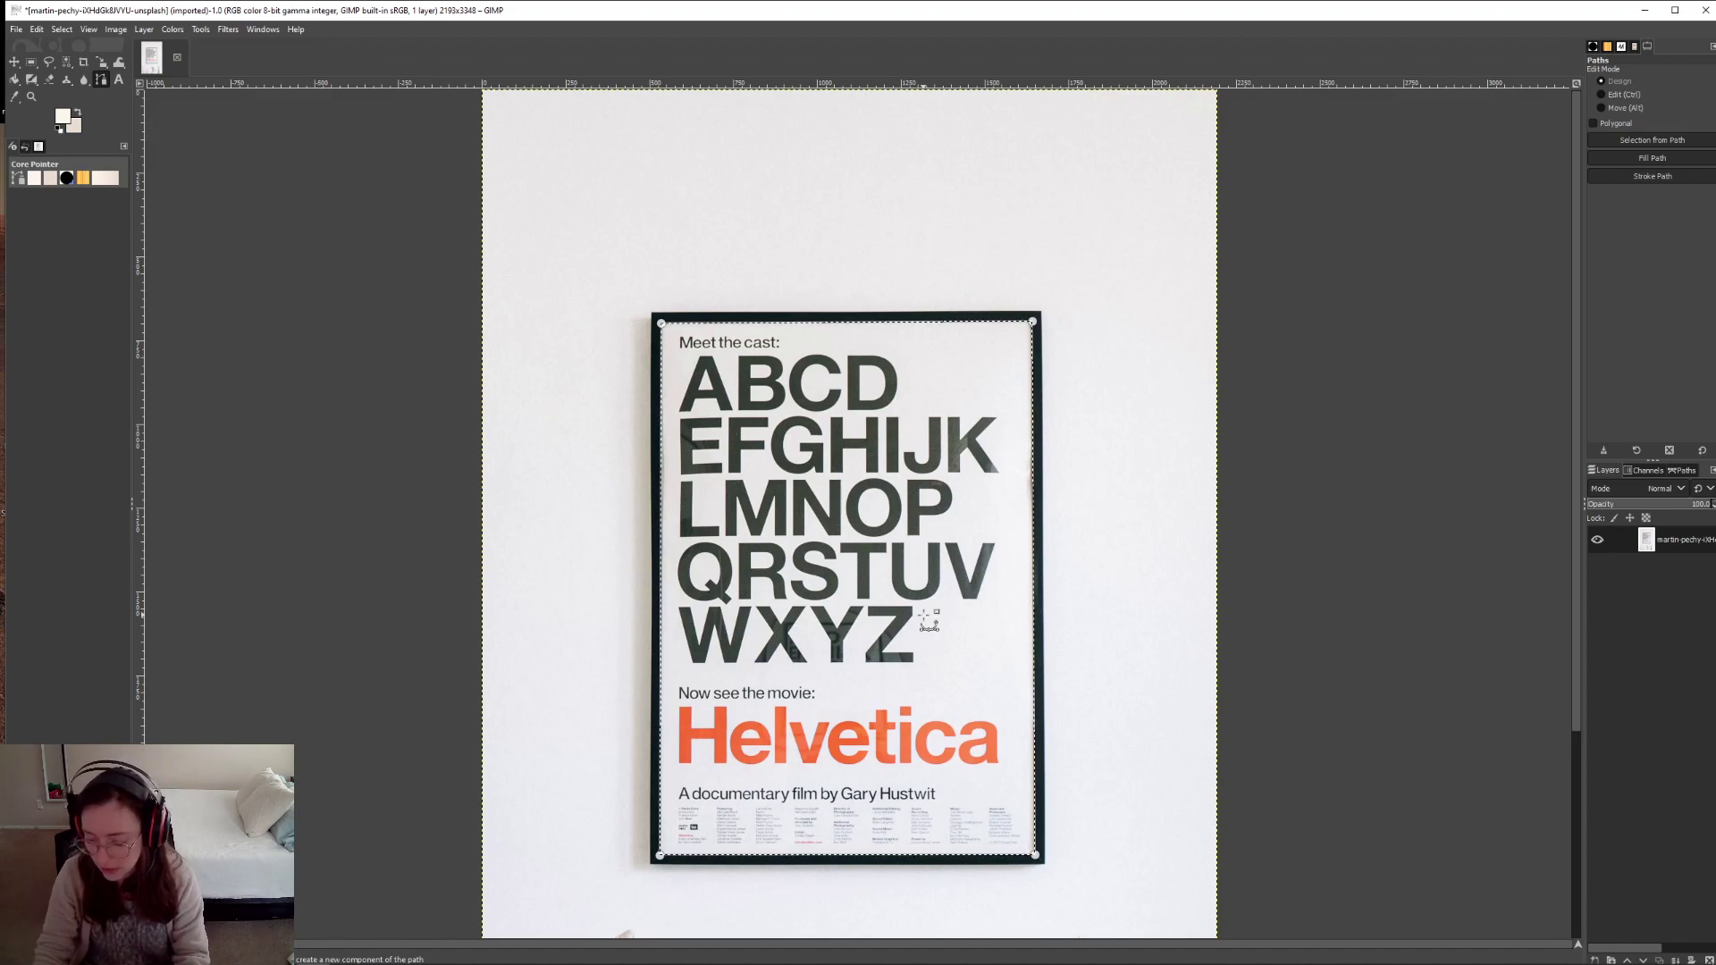
key(Delete)
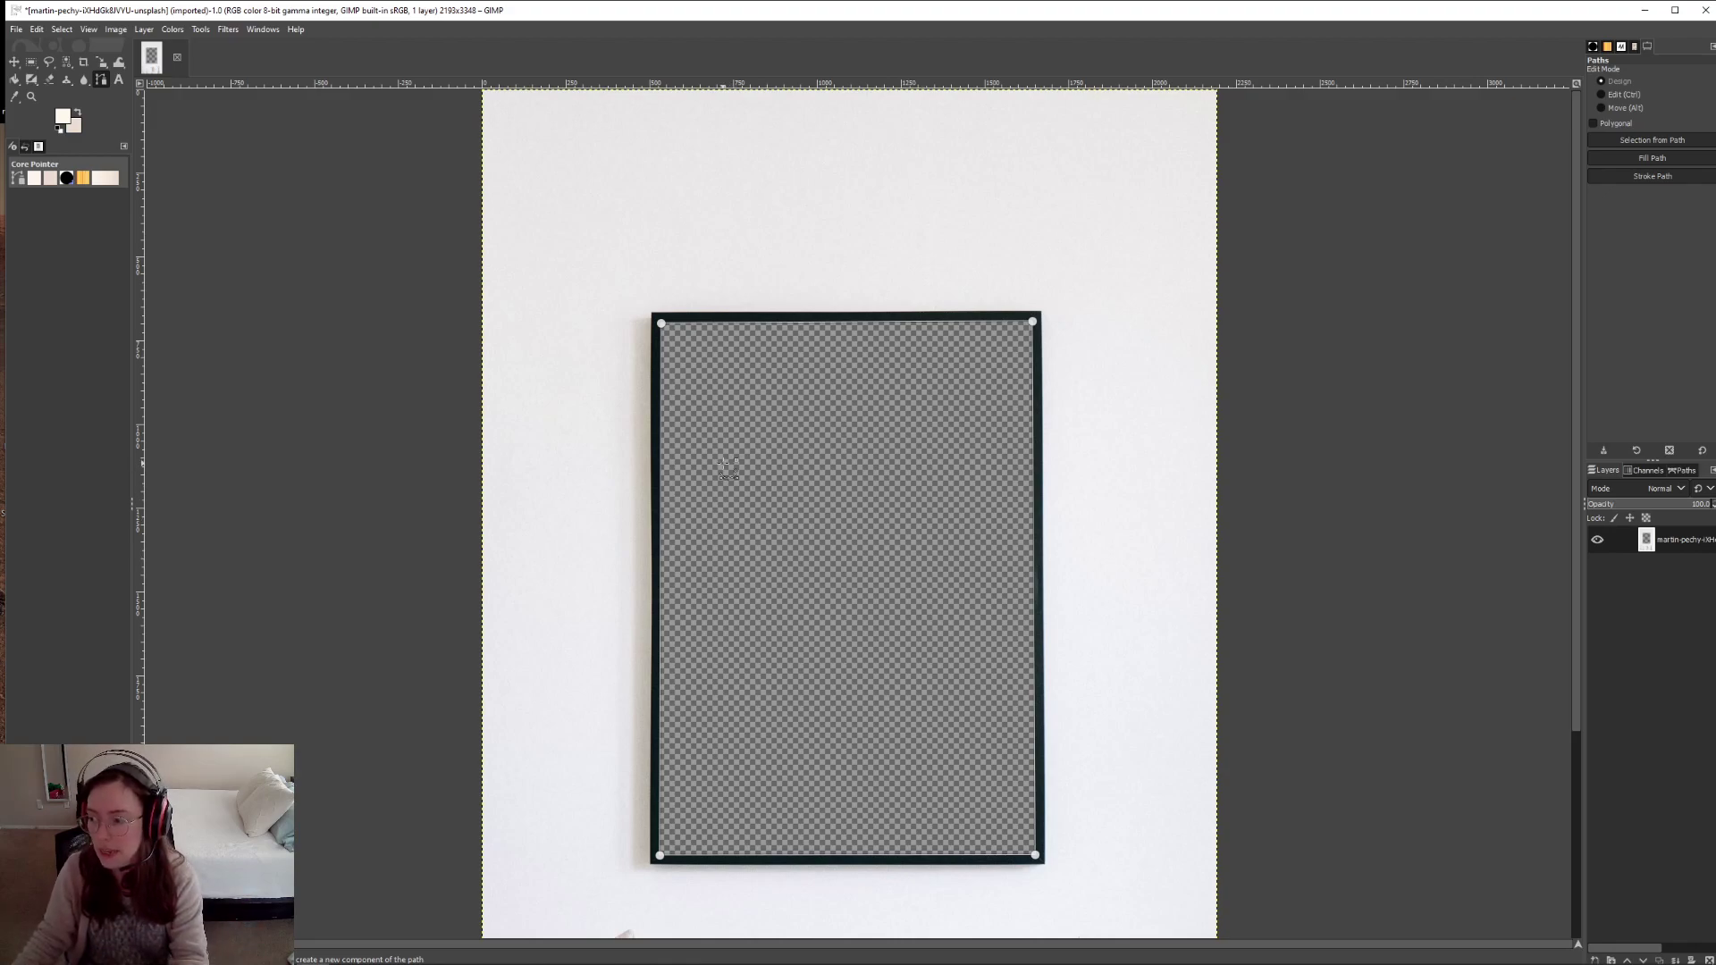
- Open the 2-3 ratio image from Aesthetic Solace > Finished Art > Boho Minimal Figure as a layer
click(15, 30)
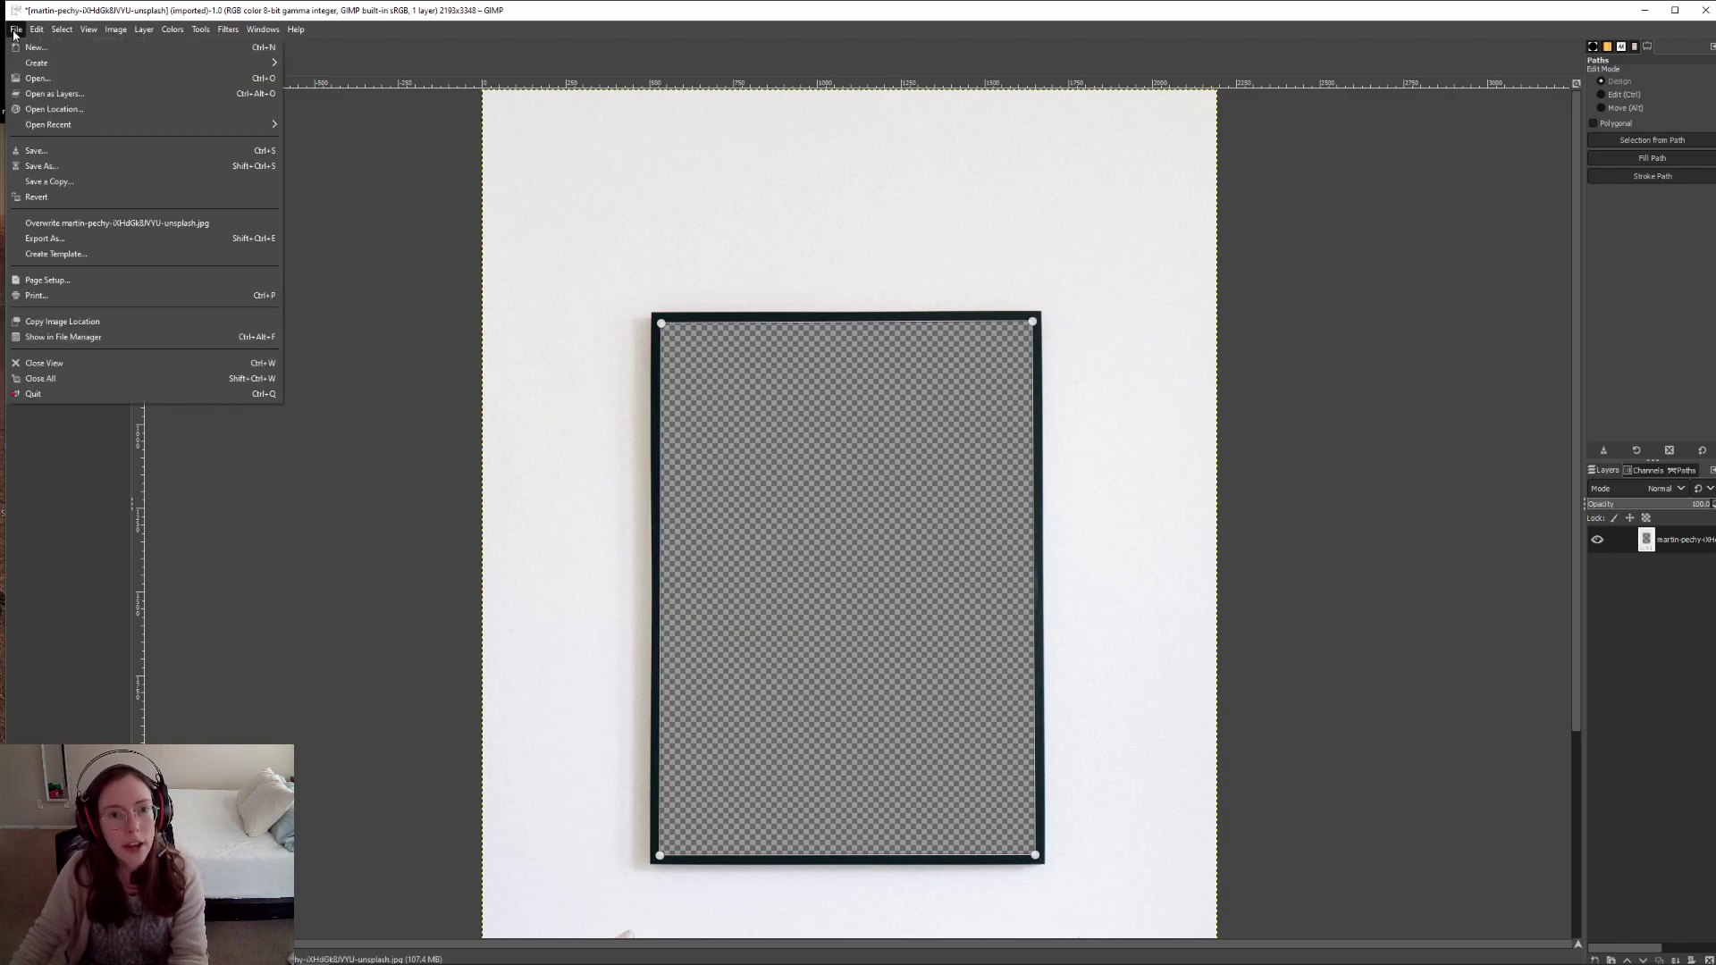
click(31, 95)
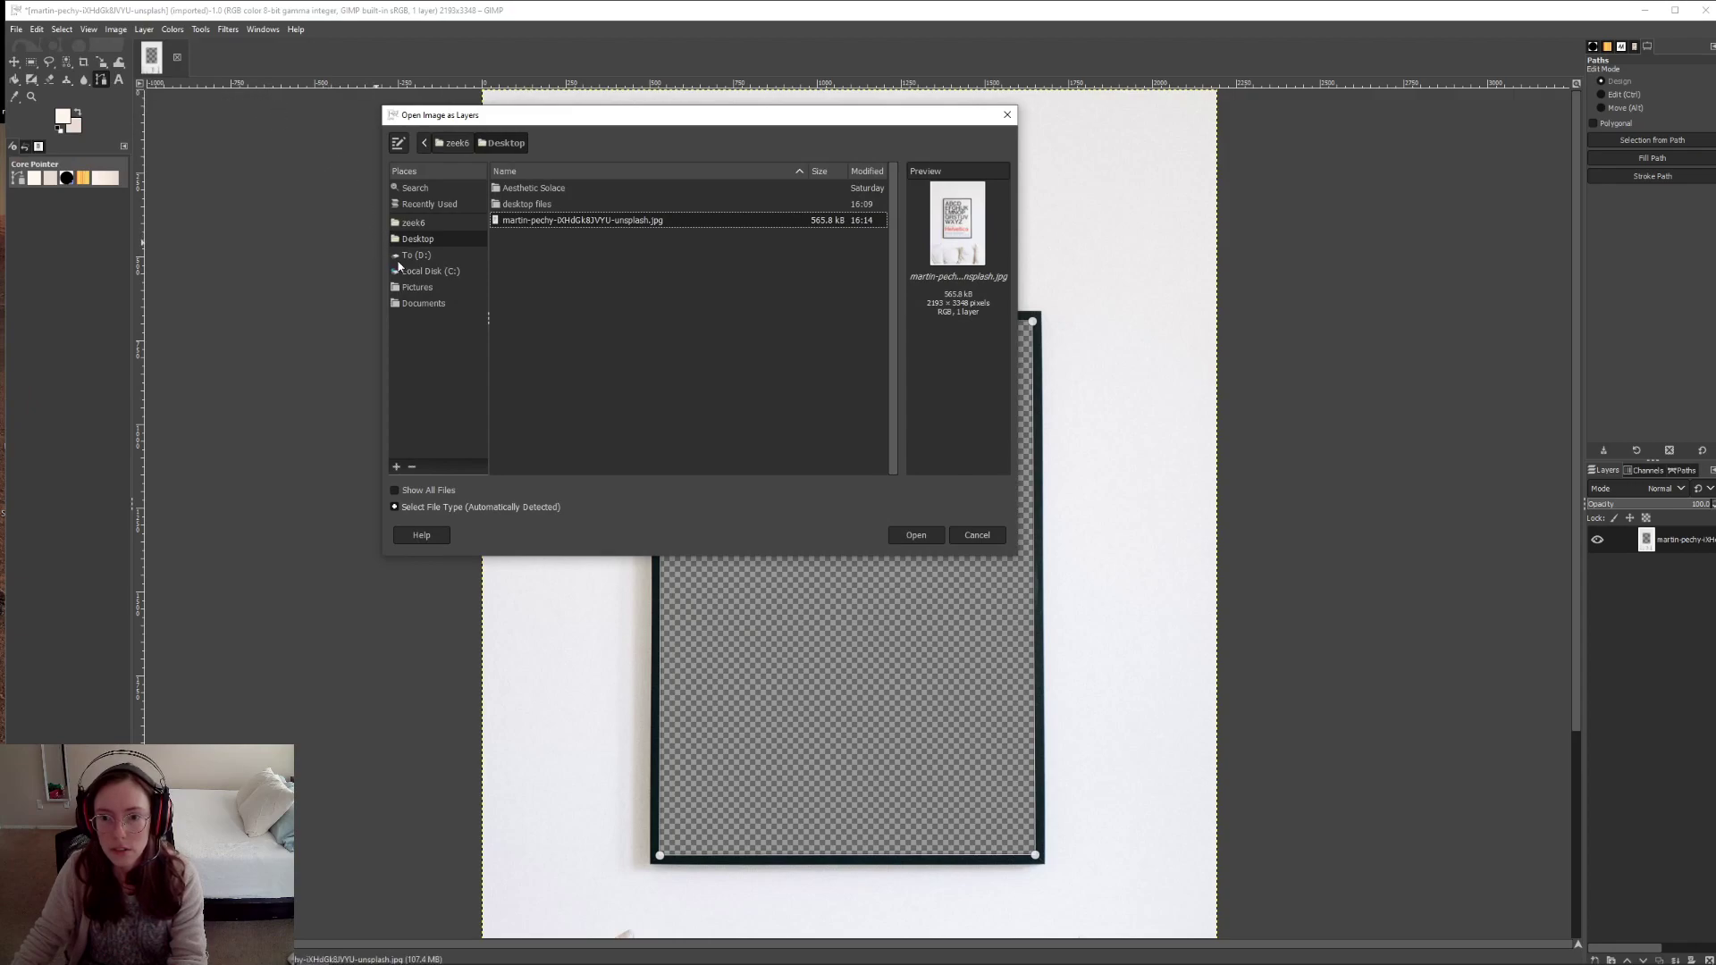
double_click(522, 189)
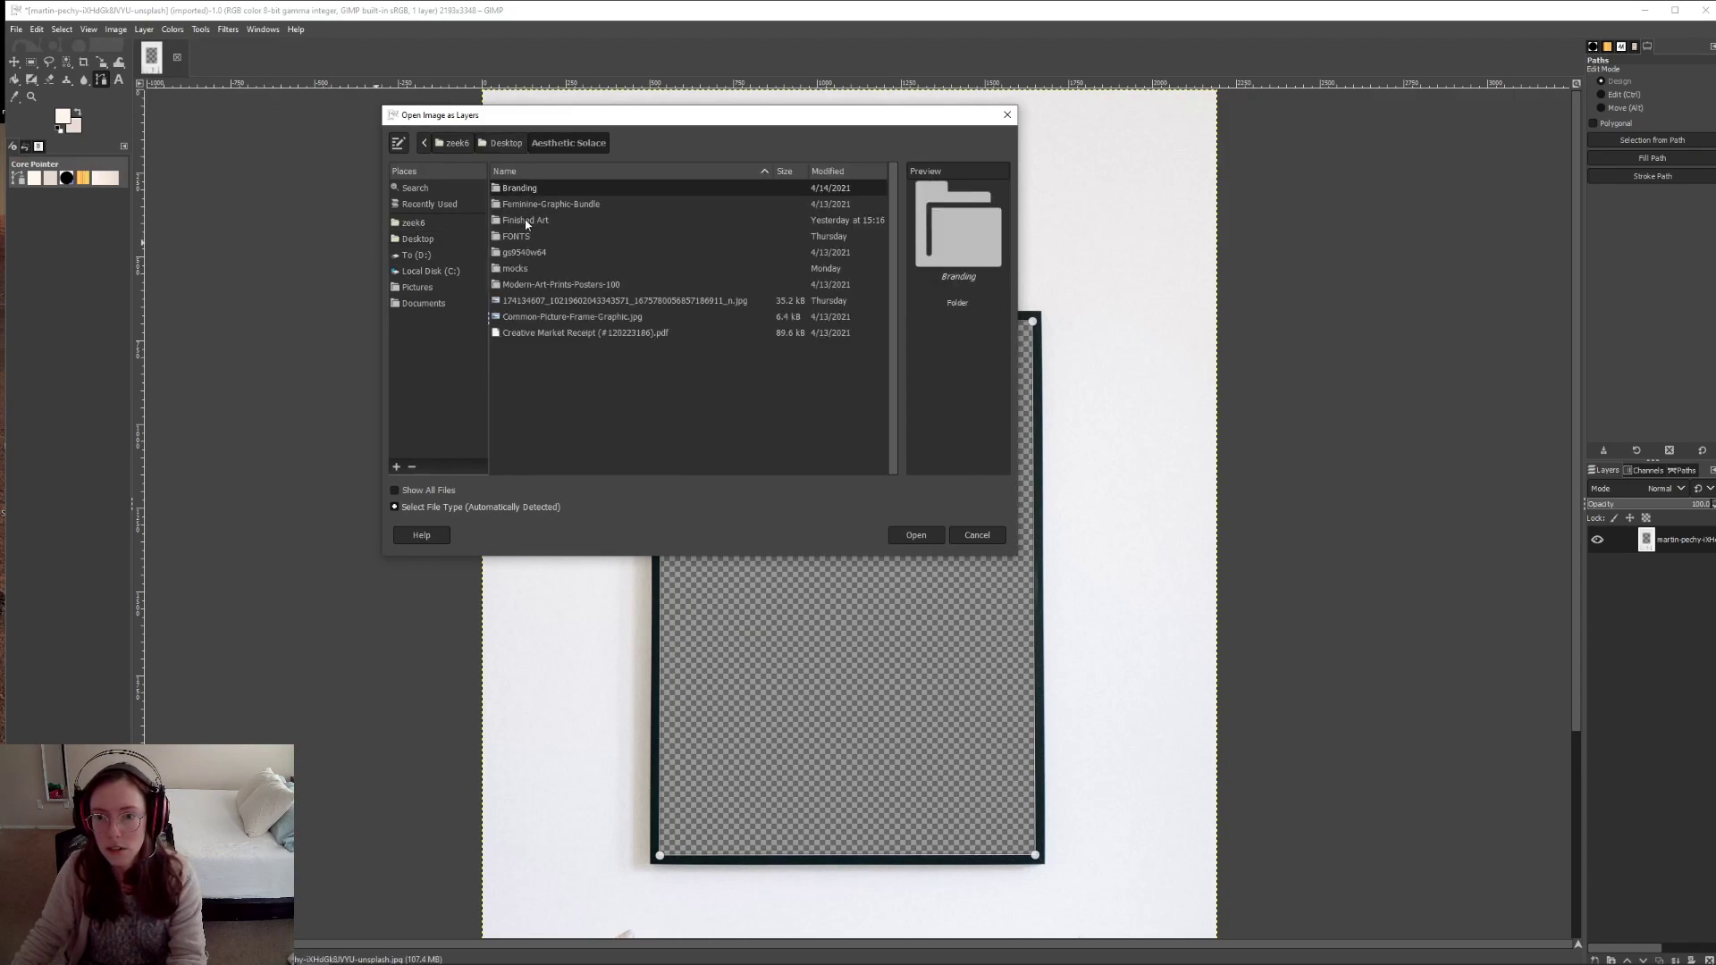
double_click(525, 219)
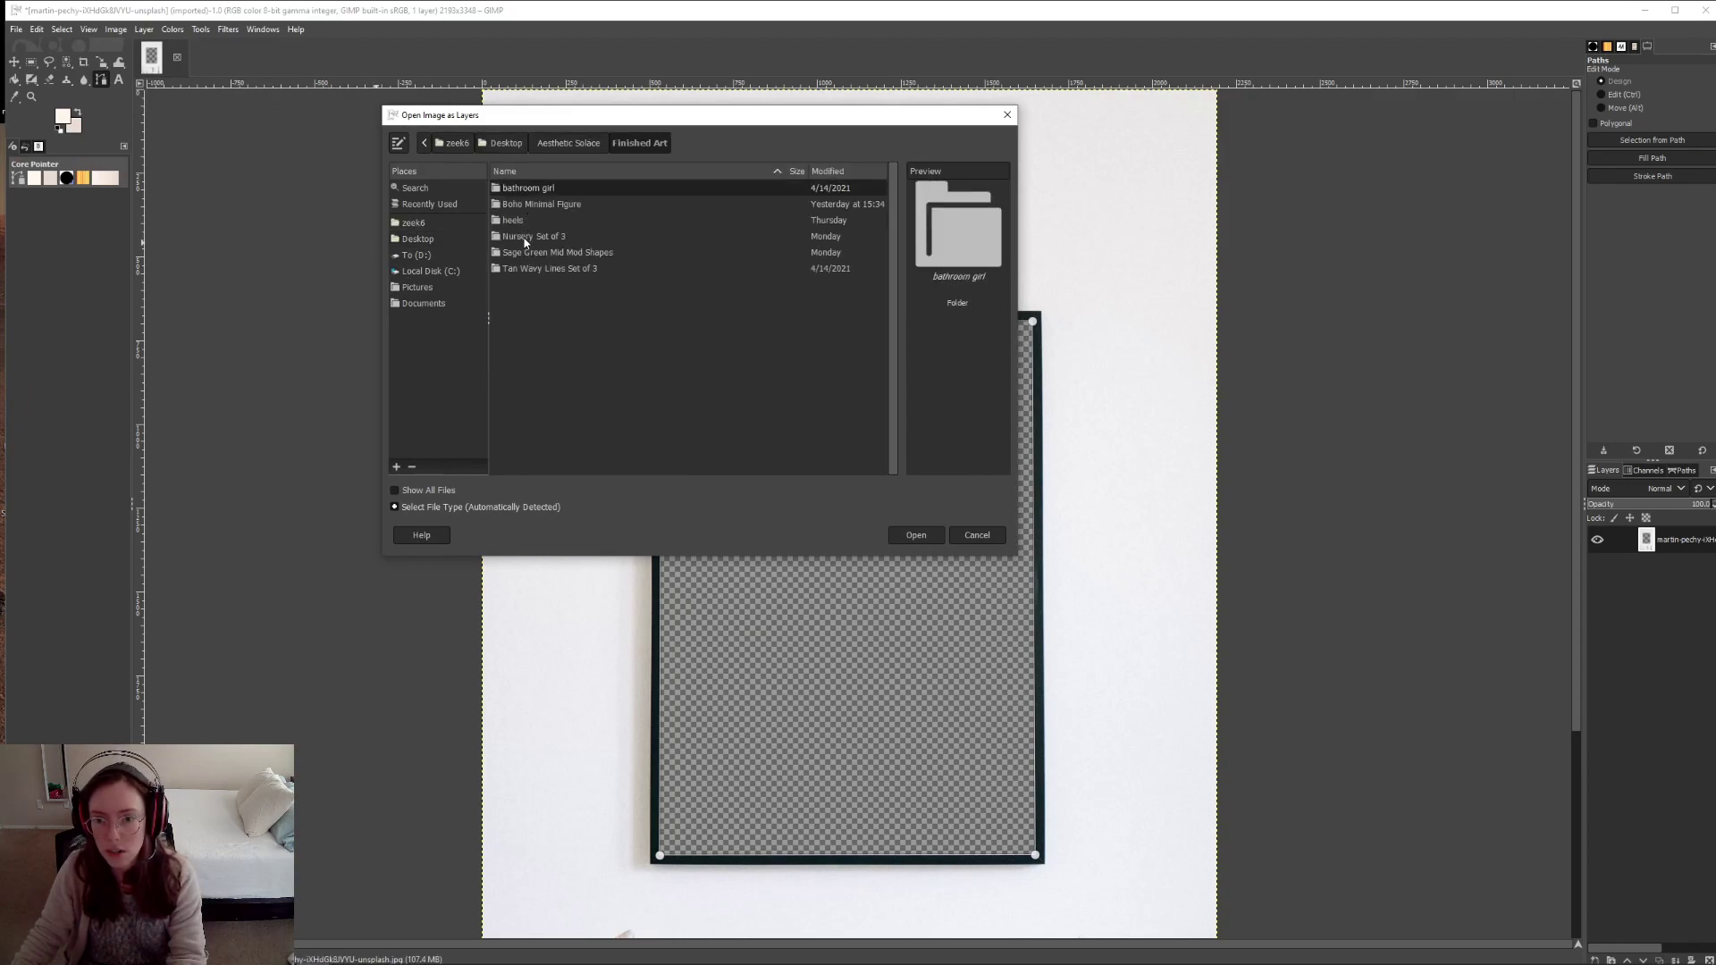
double_click(528, 206)
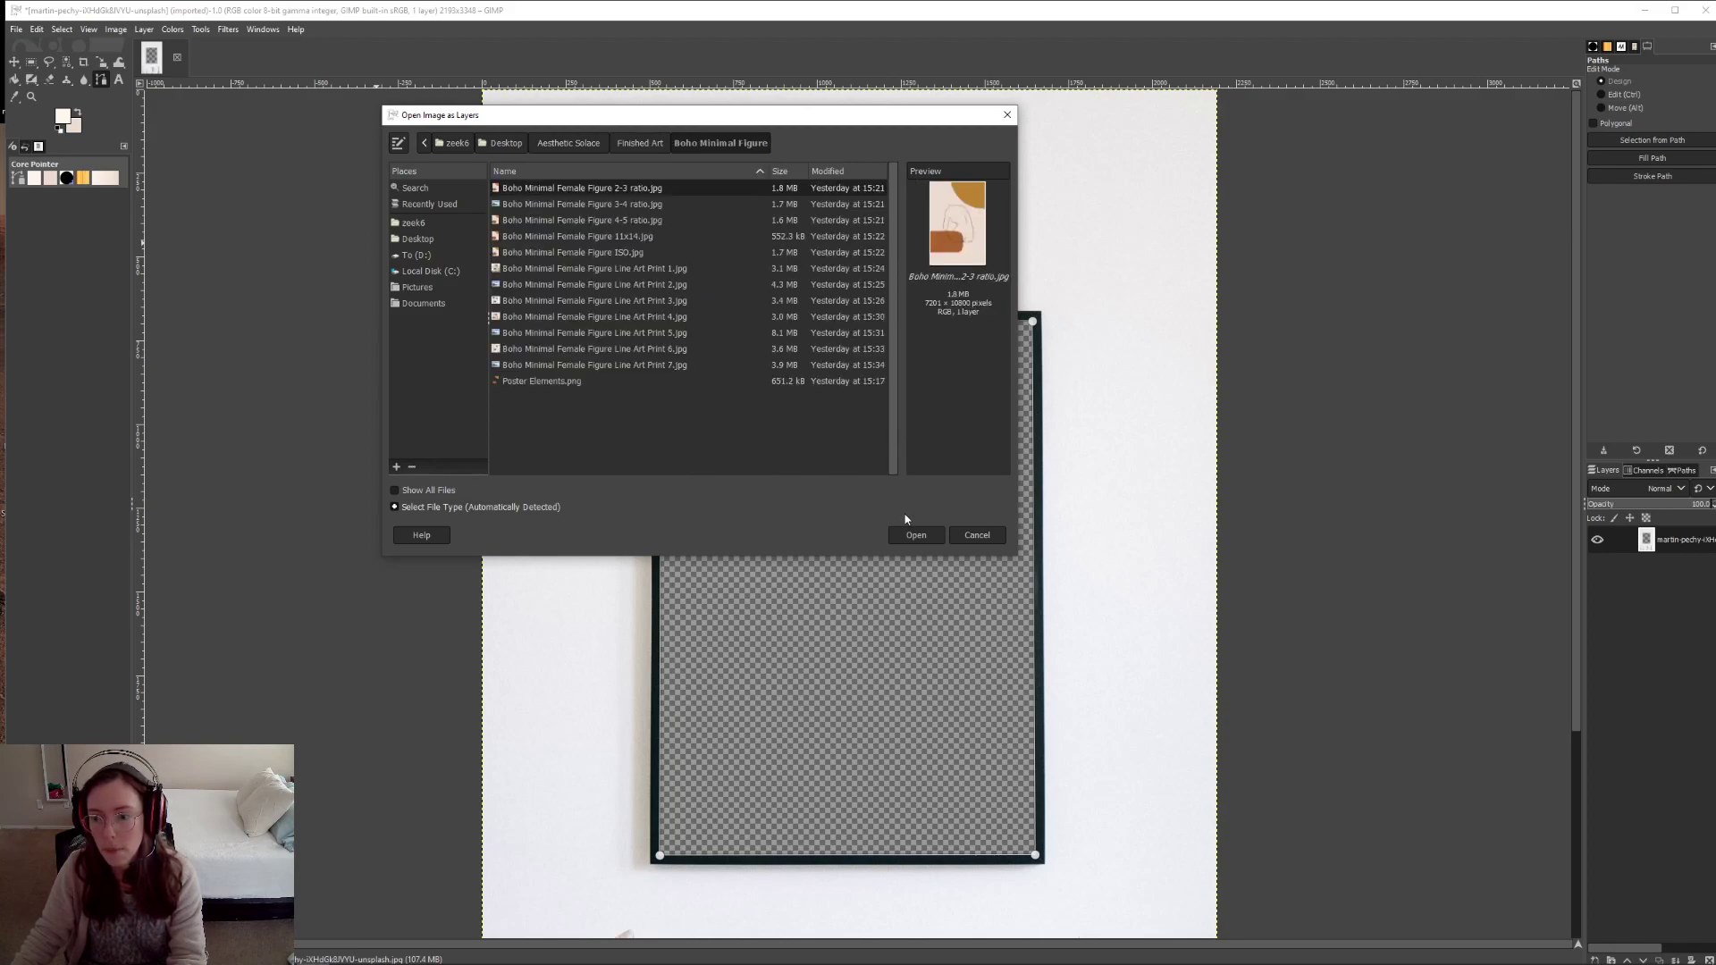
click(912, 537)
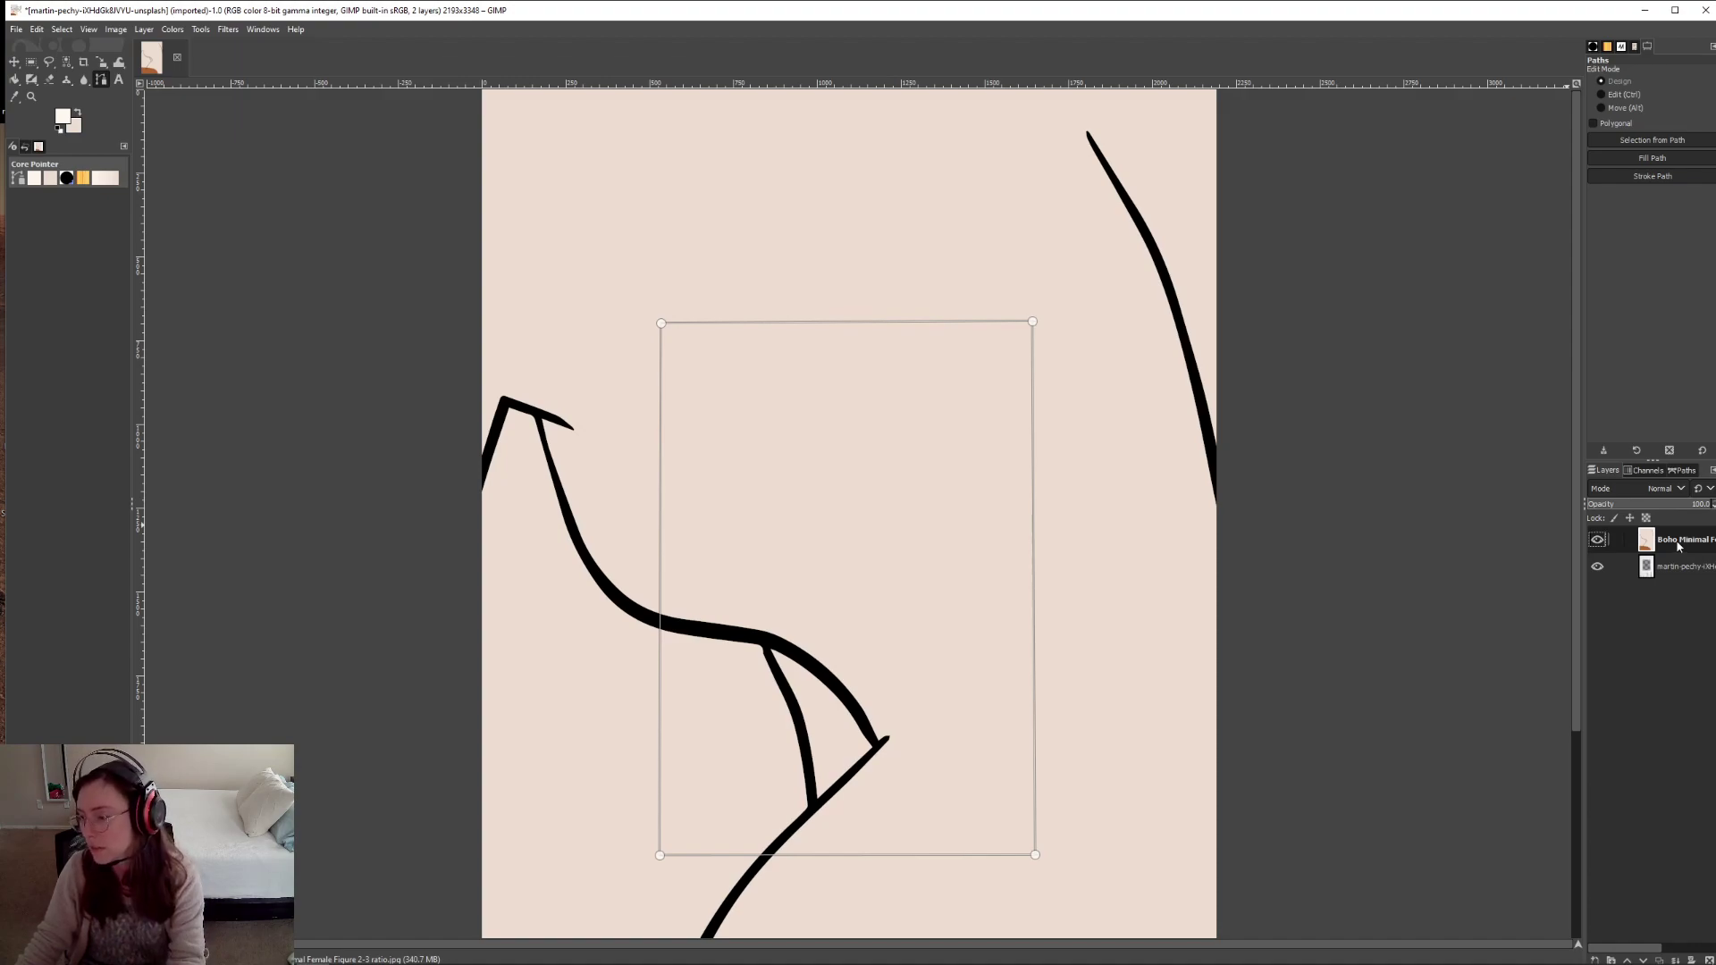
- Drag the Boho Minimal layer below the photo layer in the Layers panel
drag(1677, 545, 1681, 567)
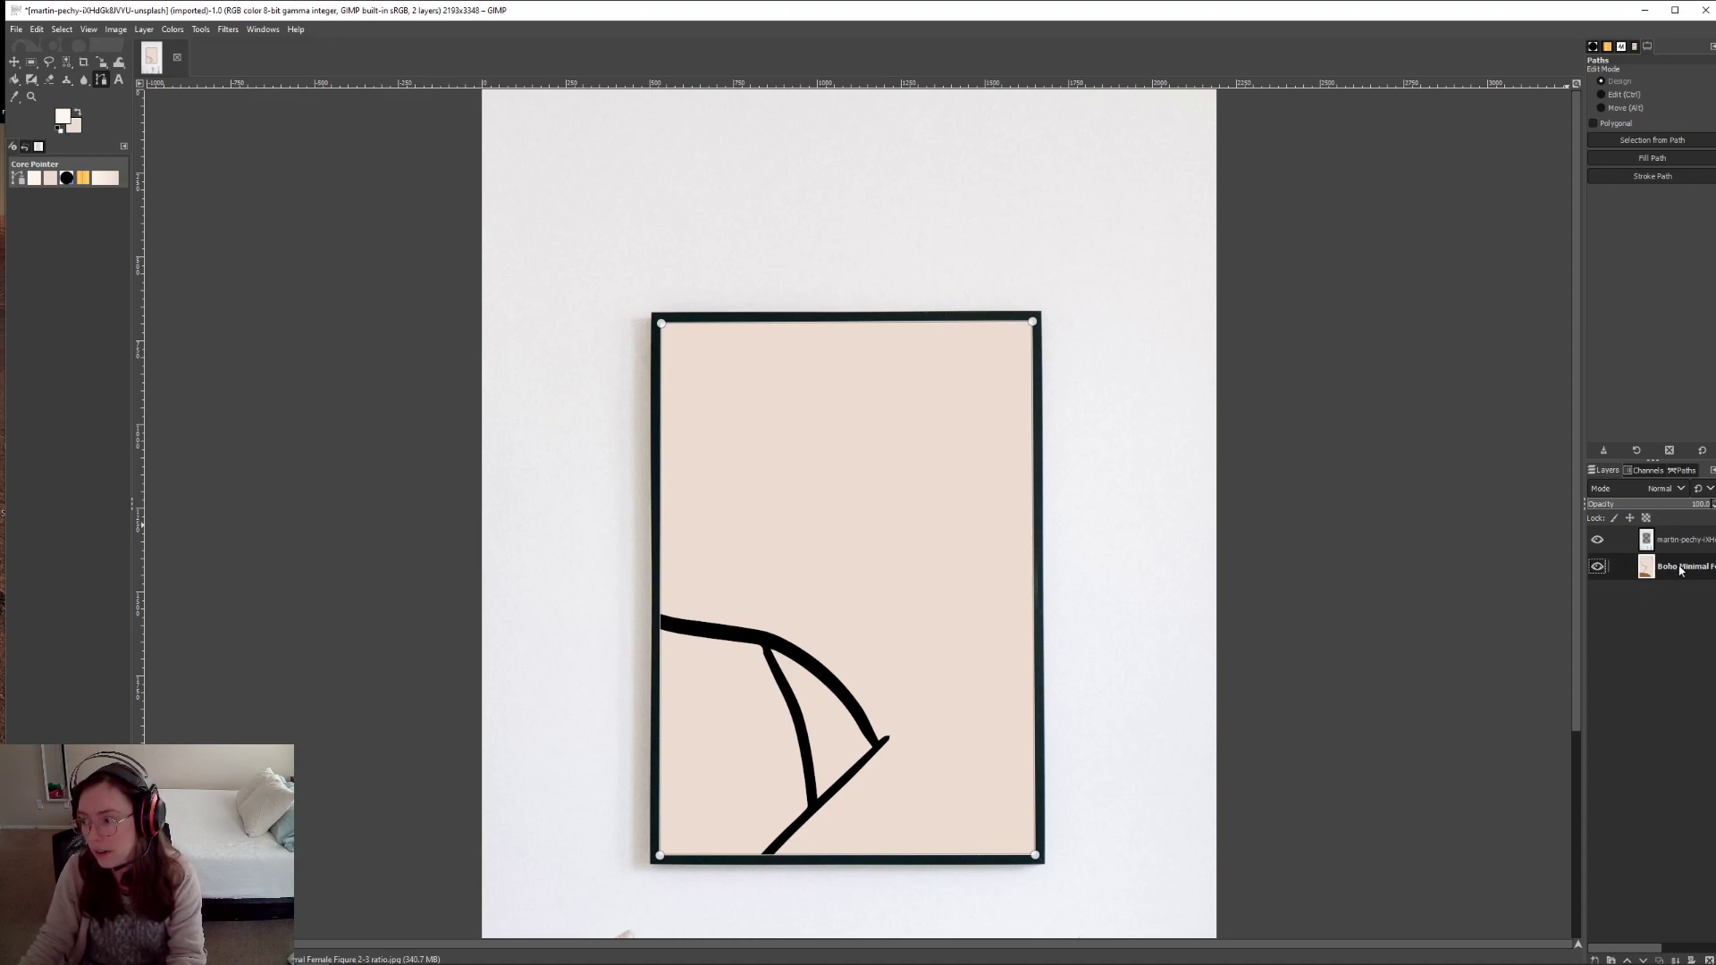
- Start scaling the boho artwork layer, undoing an unproportional squash into a narrow strip
key(shift+s)
click(1459, 608)
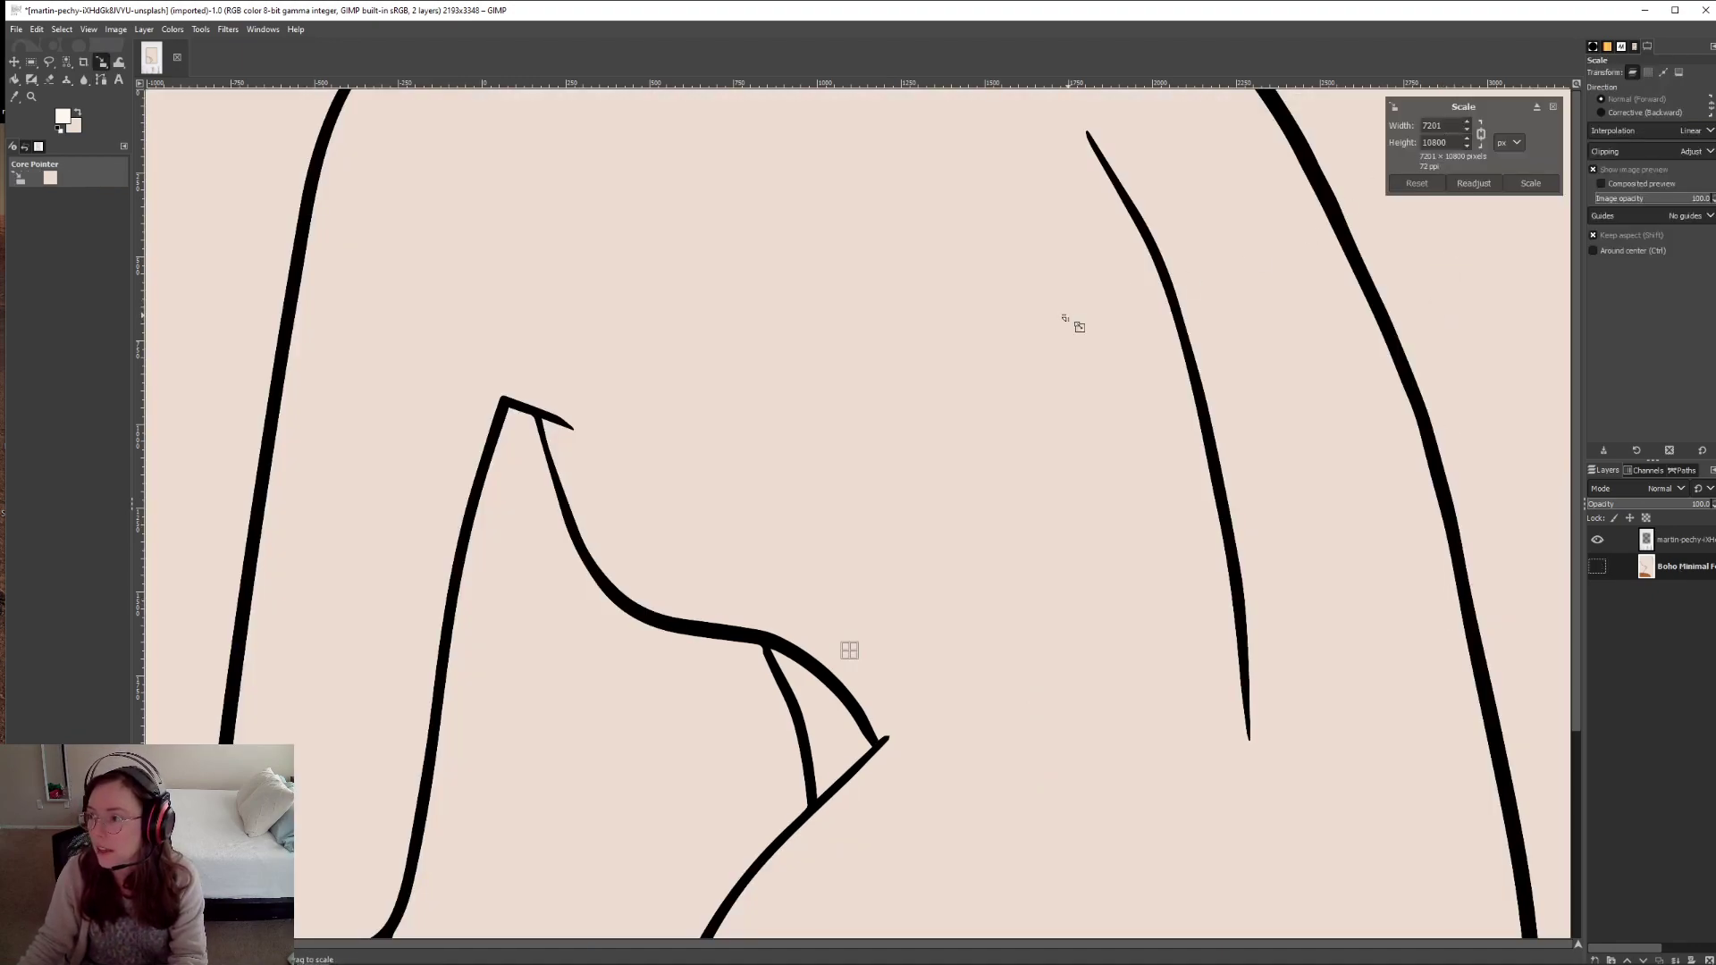
click(1481, 133)
click(1479, 134)
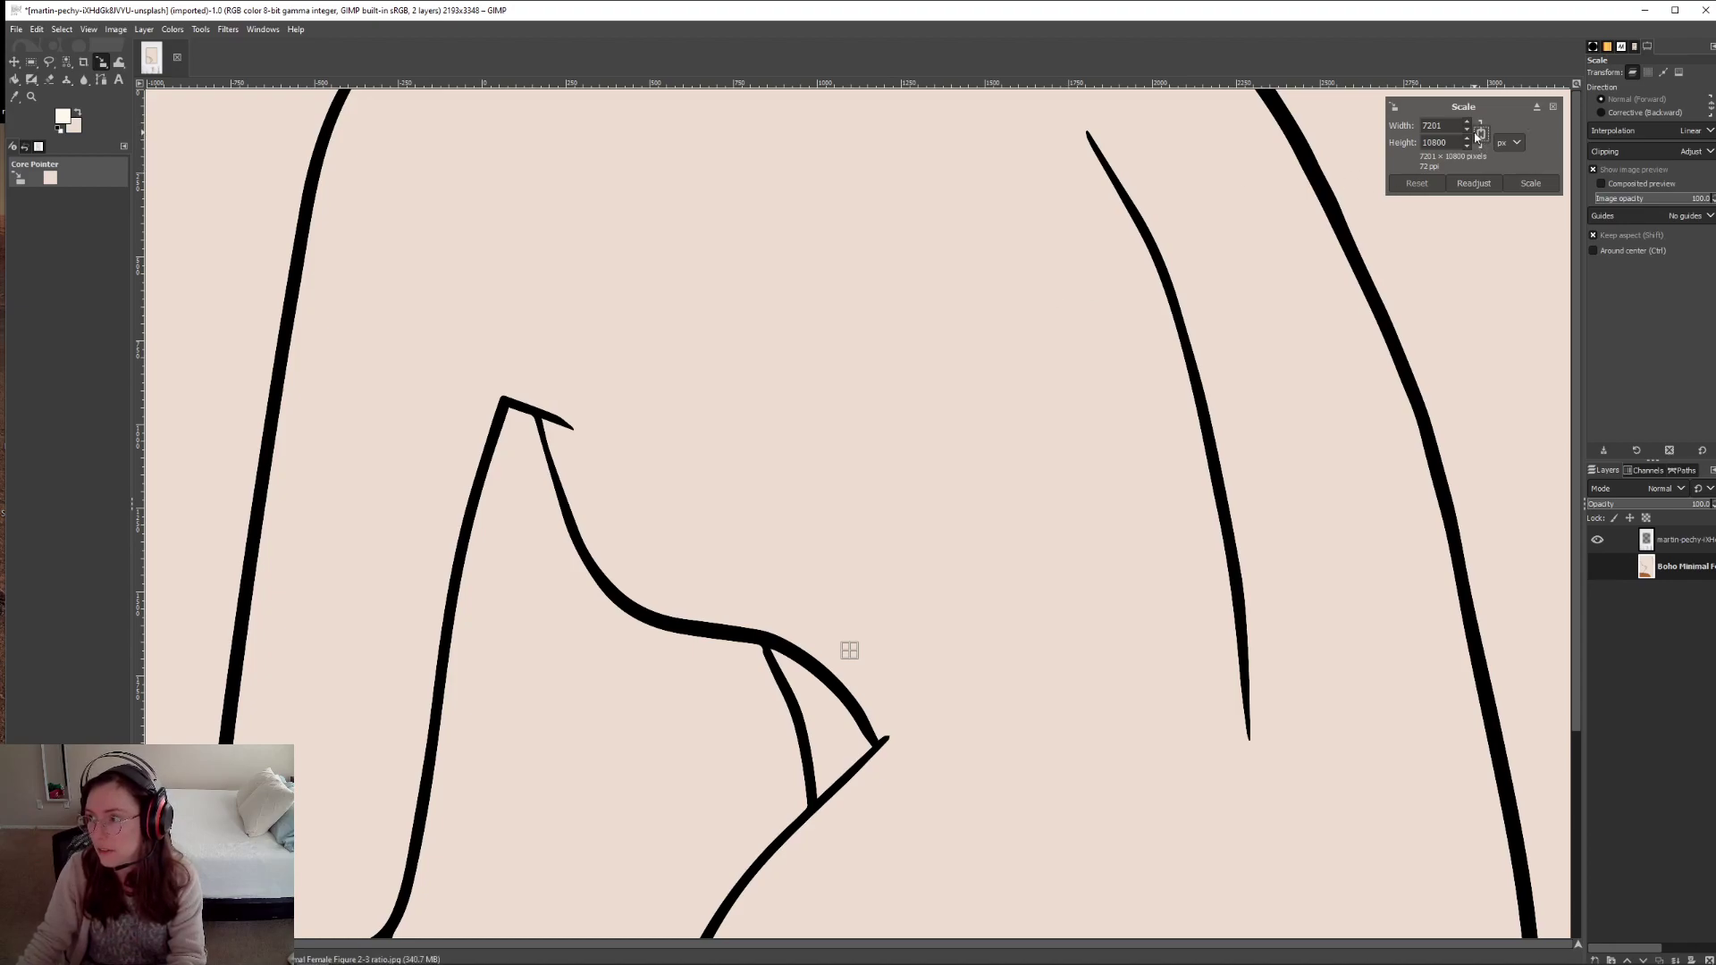
click(1482, 135)
scroll(1207, 259, down, 6)
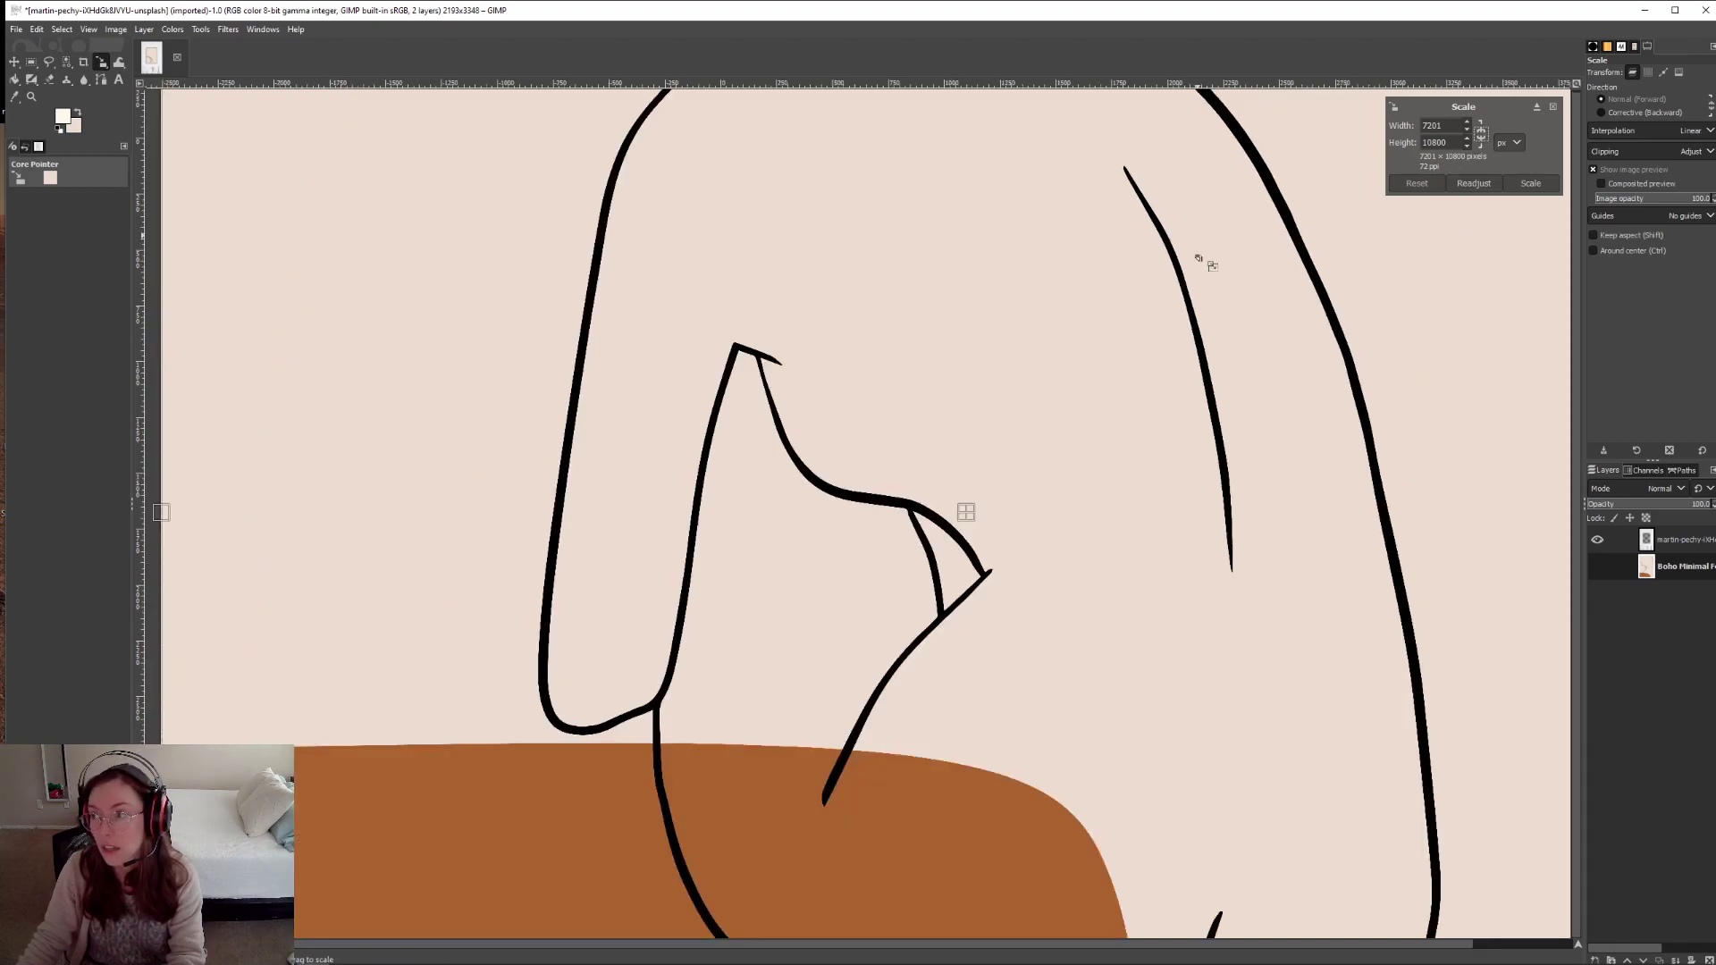
drag(1173, 171, 1170, 356)
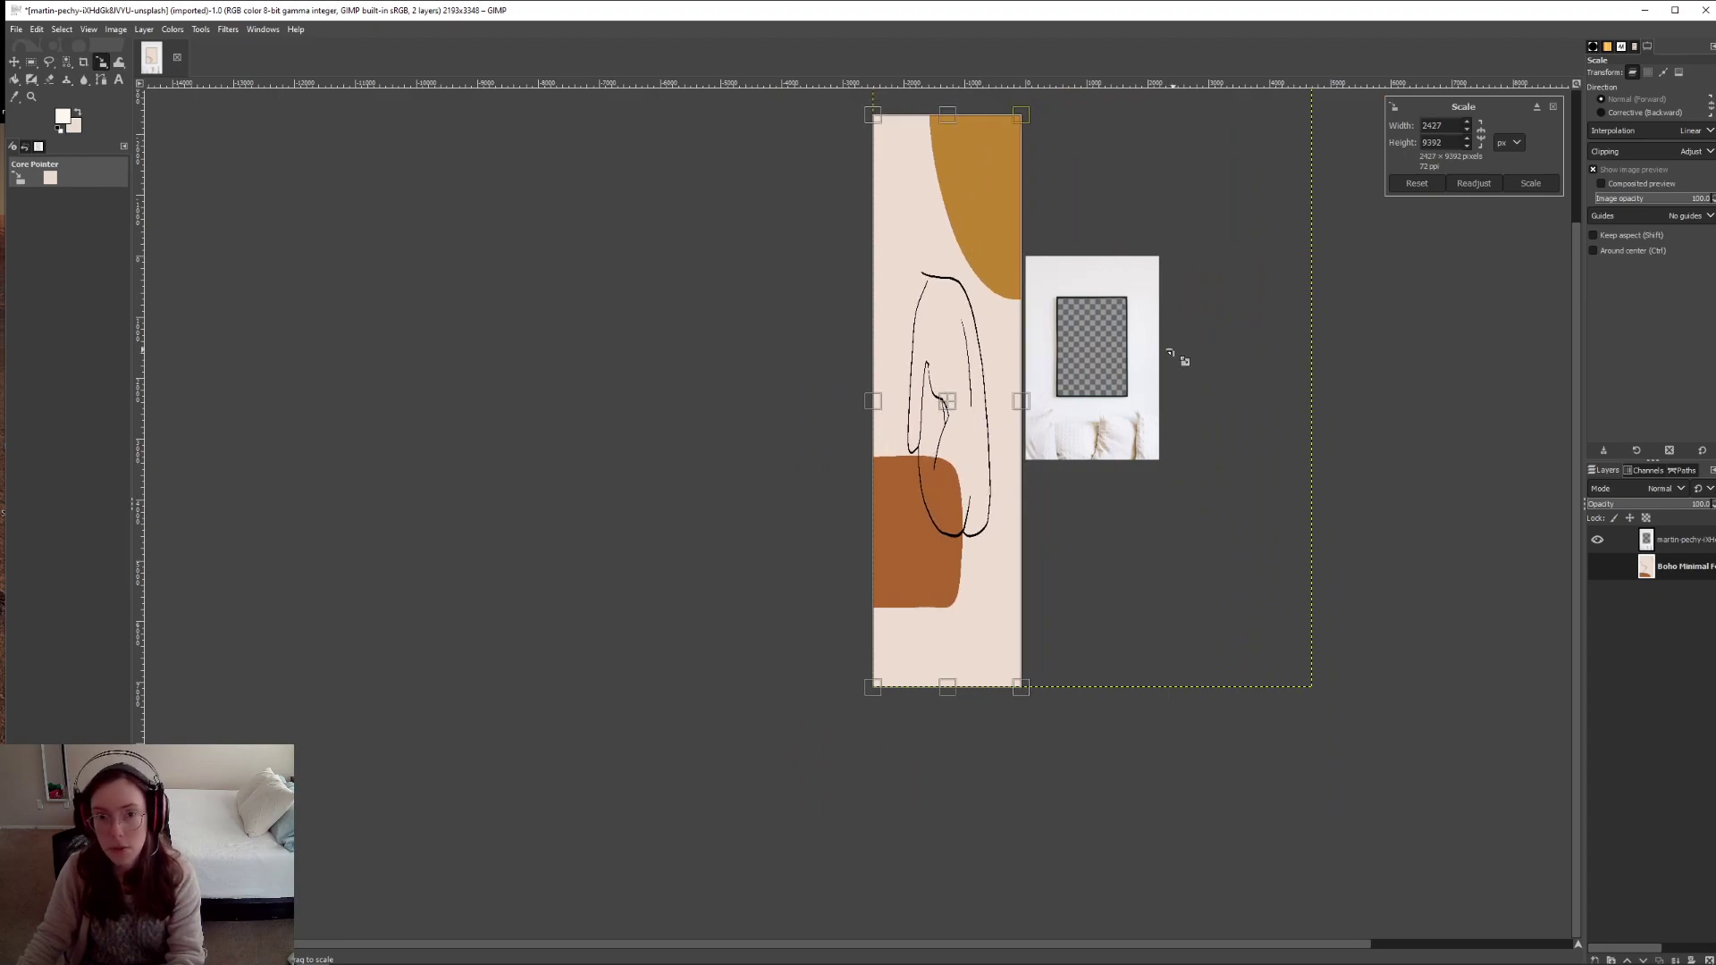
key(ctrl+z)
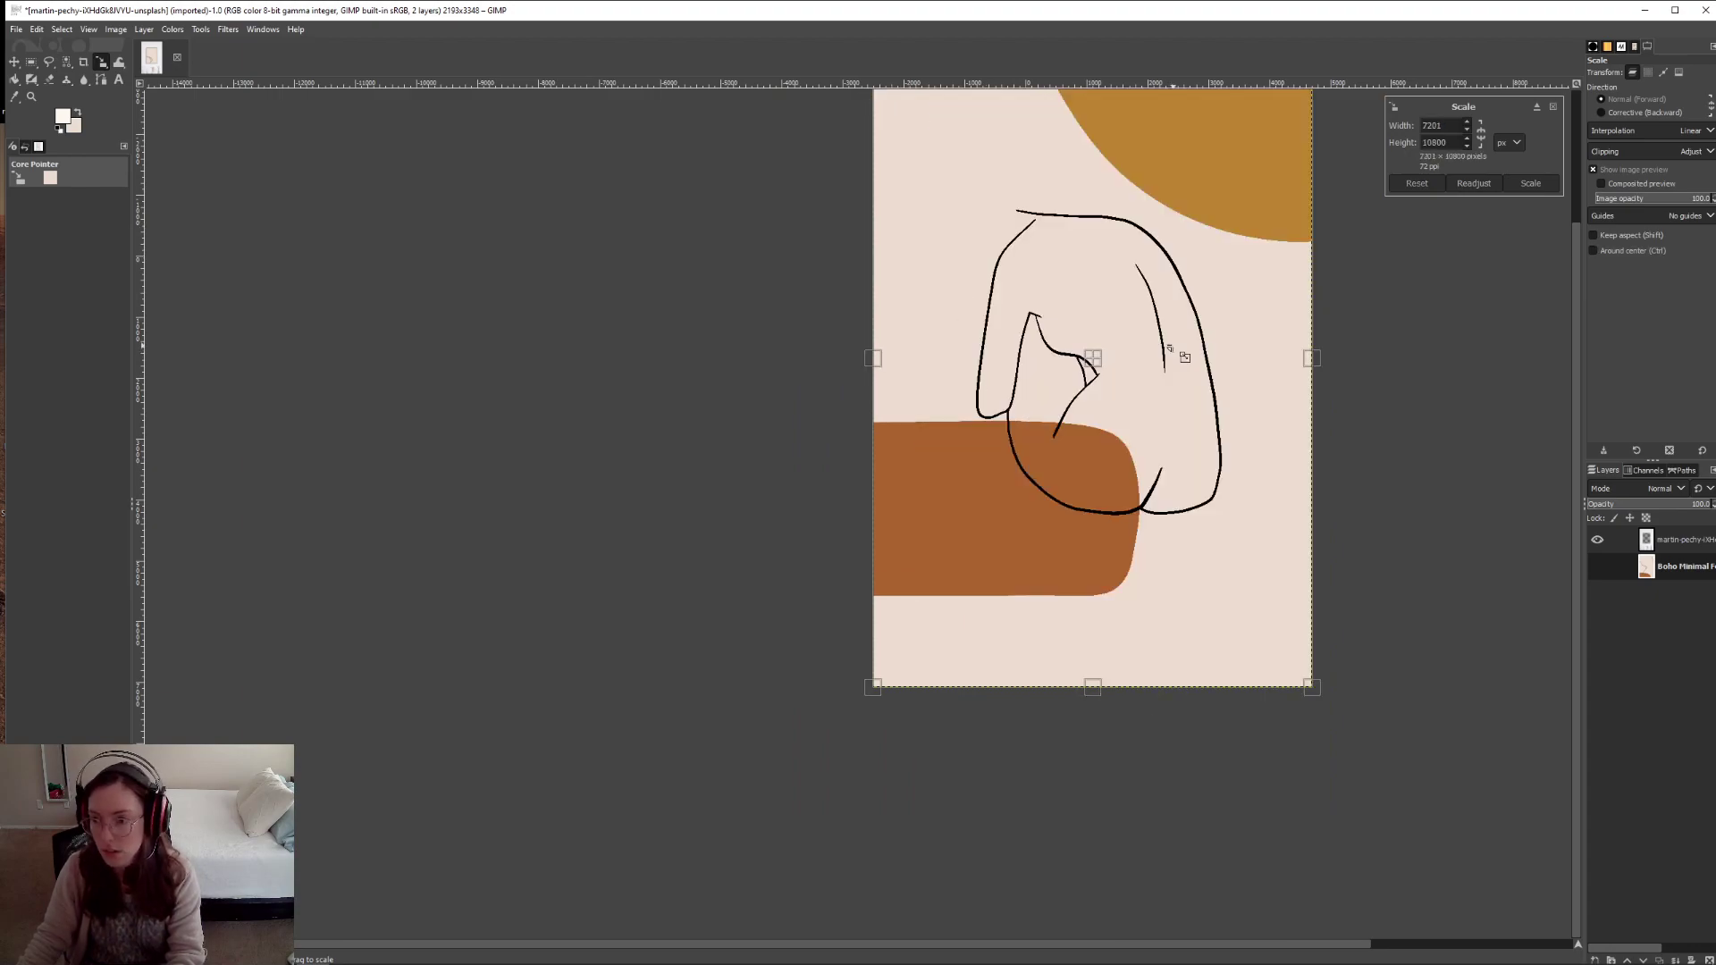
- With Keep aspect on, shrink and position the artwork to fill the frame opening, then apply the scale
click(1481, 134)
scroll(1418, 429, up, 2)
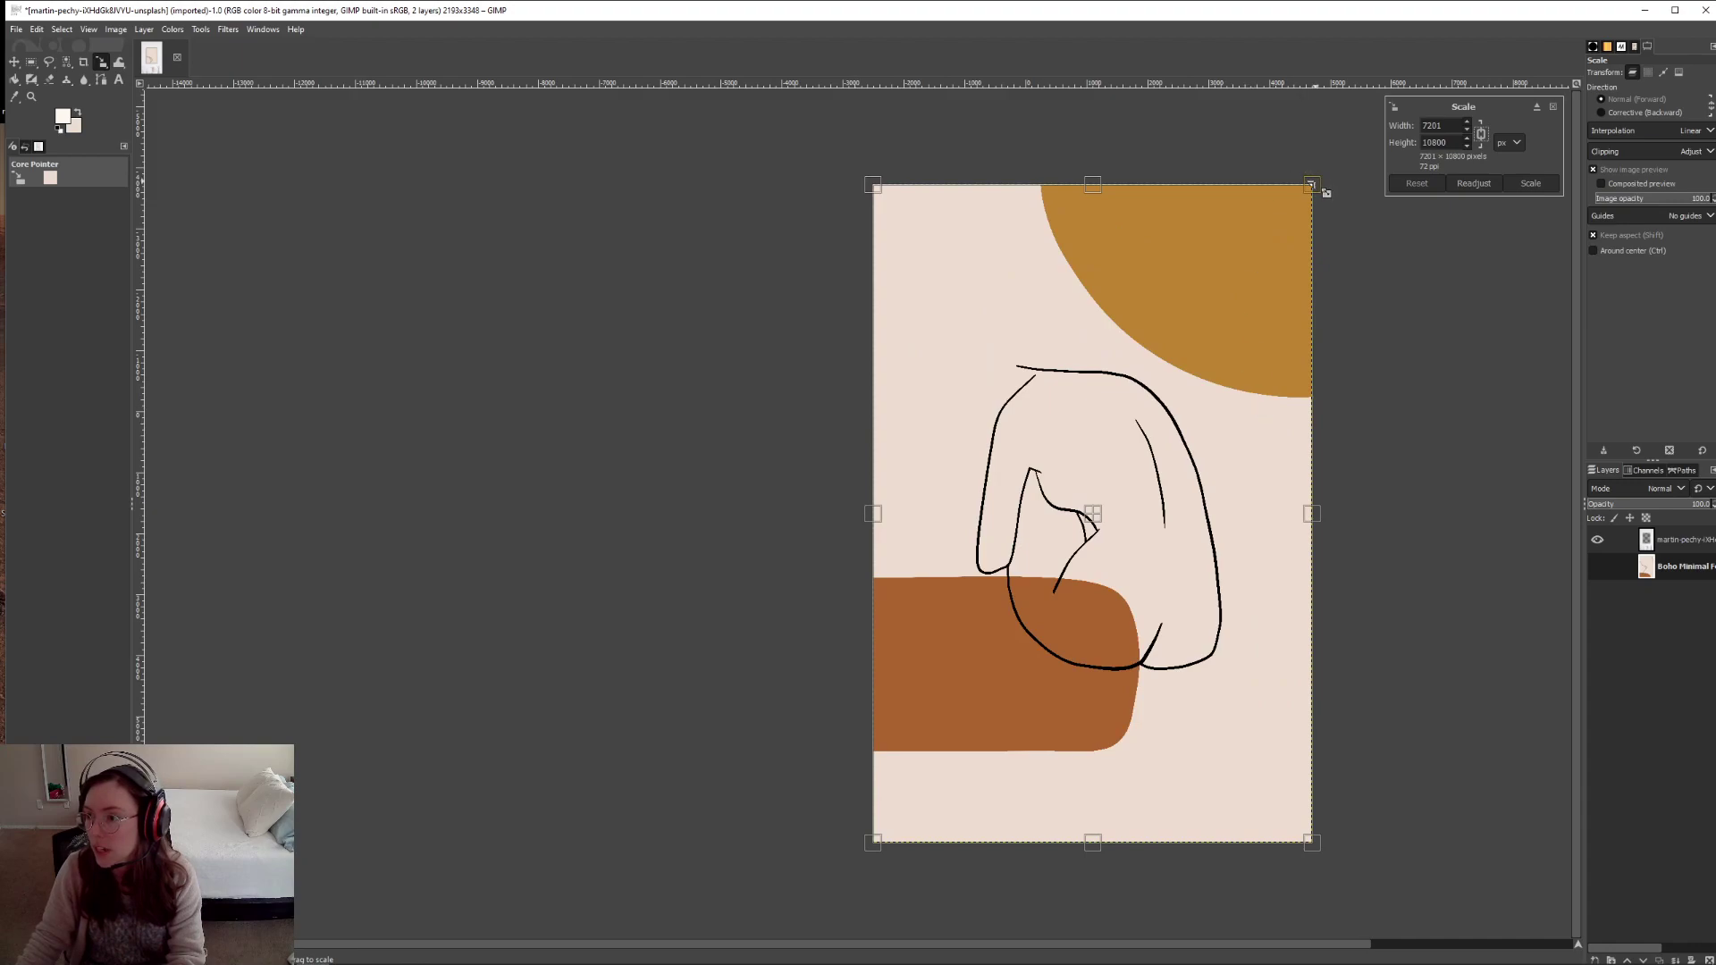
drag(1325, 193, 1079, 754)
drag(876, 849, 1095, 559)
scroll(1096, 558, up, 4)
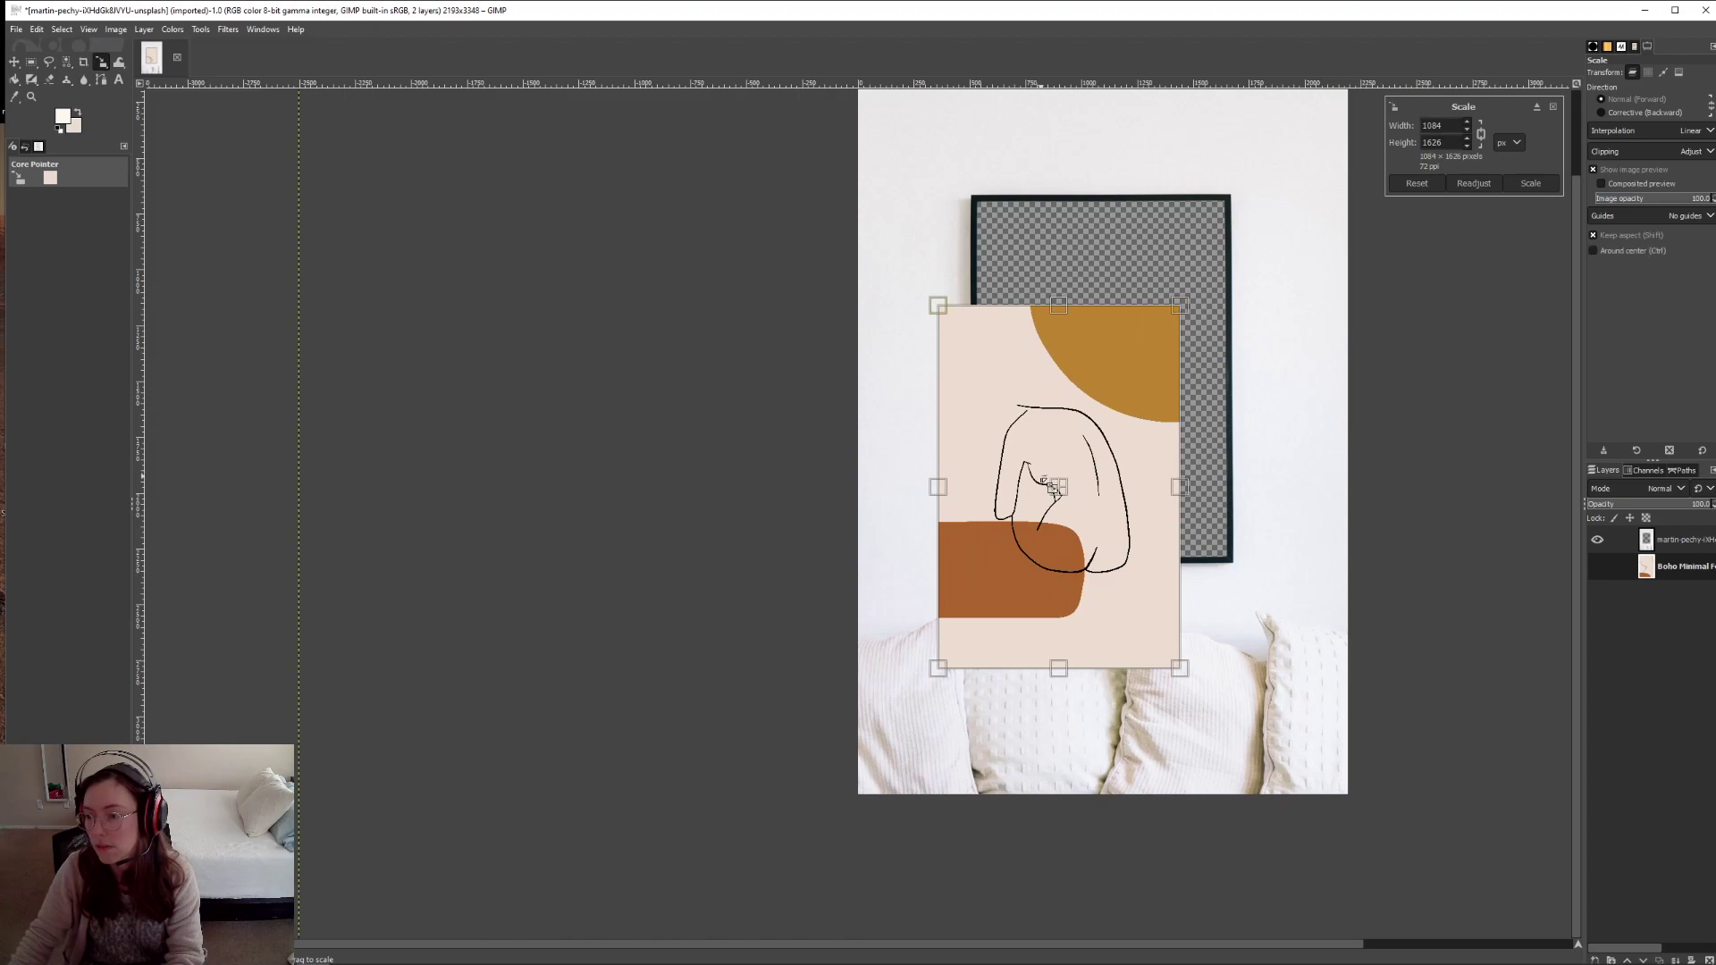
drag(1060, 490, 1107, 388)
drag(1203, 233, 1212, 221)
drag(1100, 376, 1100, 381)
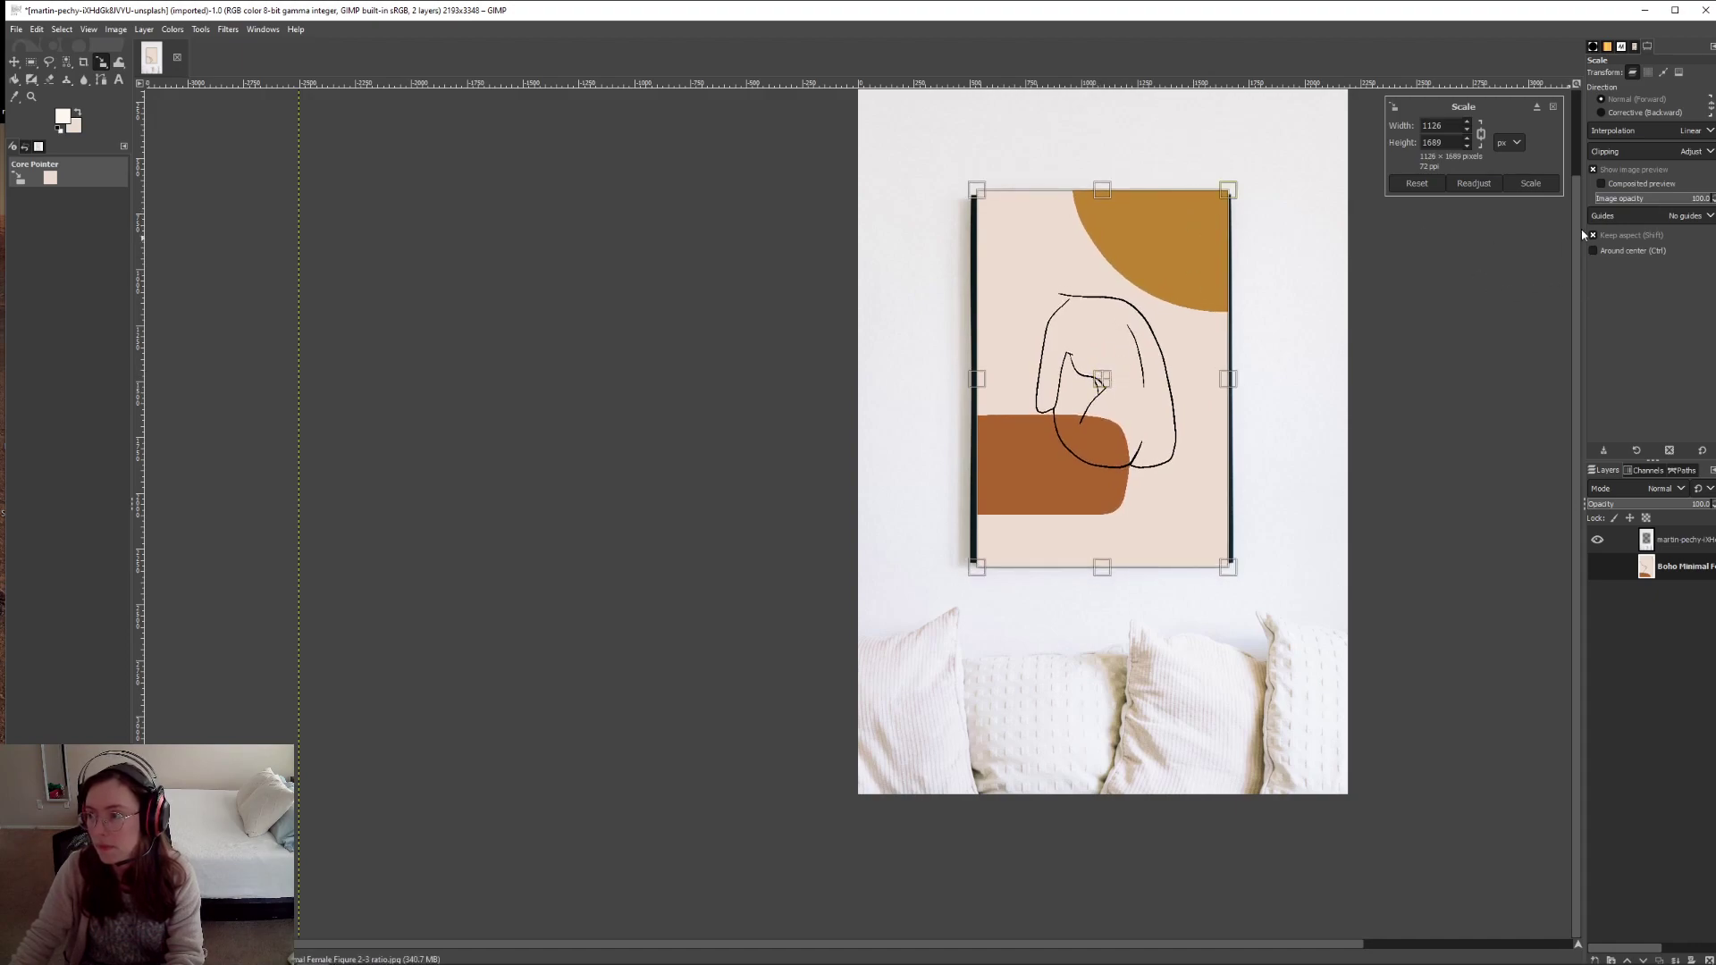
click(1551, 184)
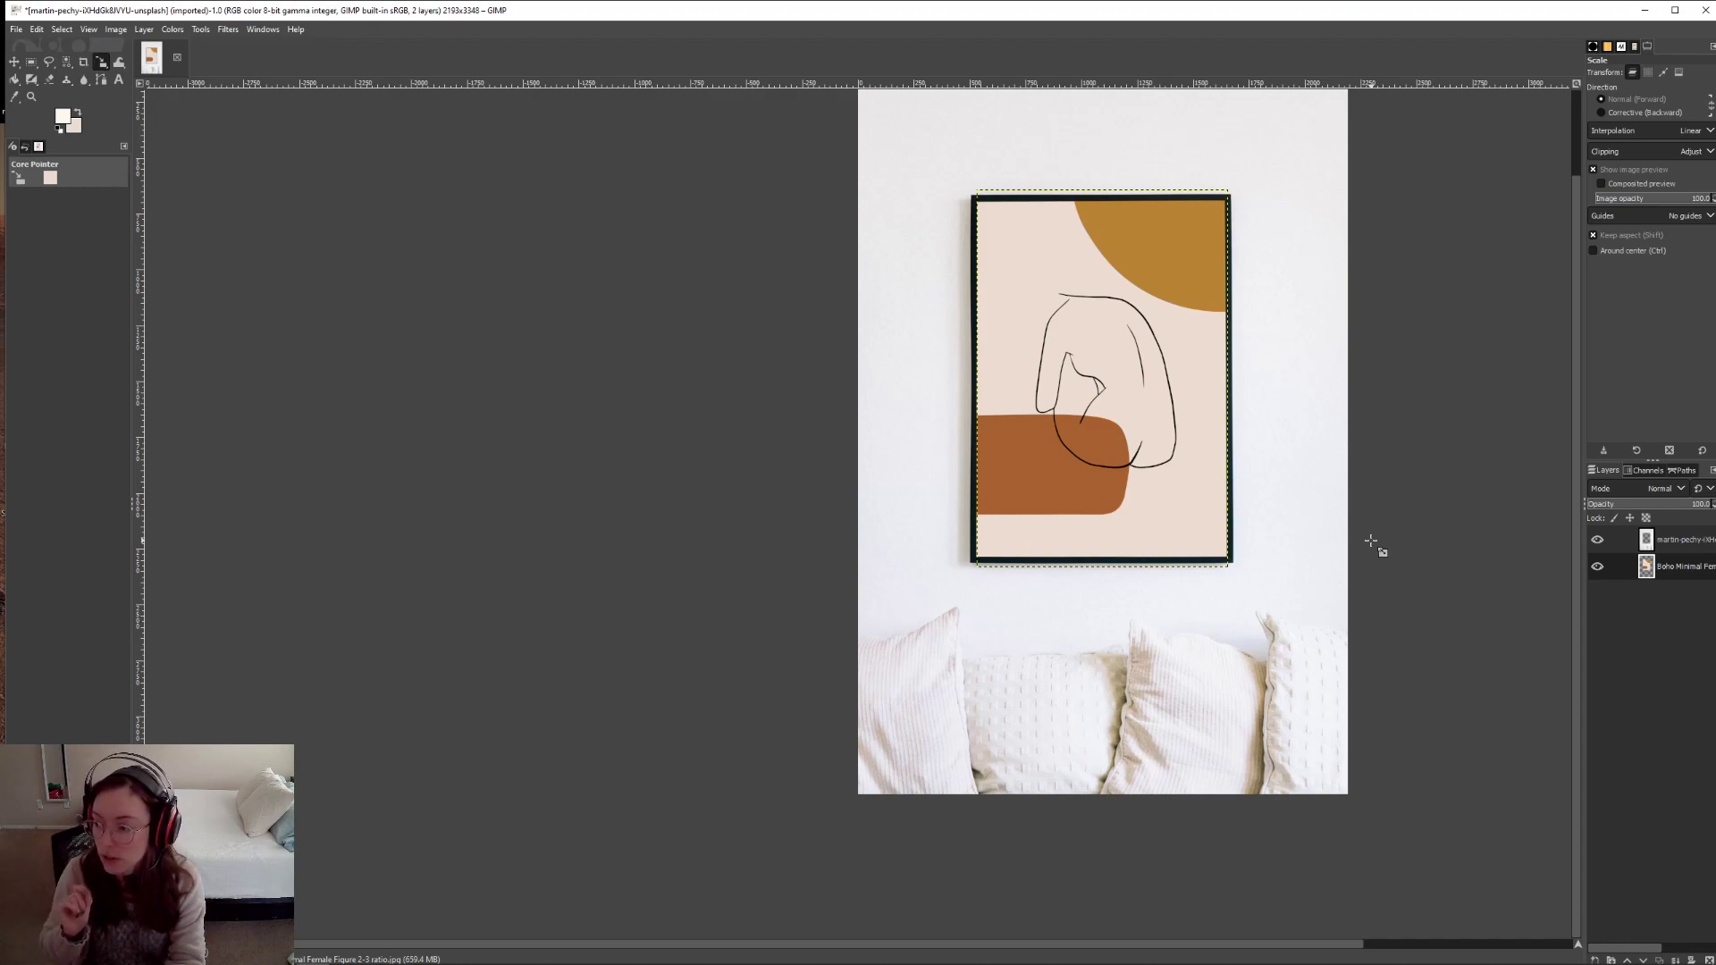
- Select the top martin-pechy room photo layer in the Layers panel
click(1667, 547)
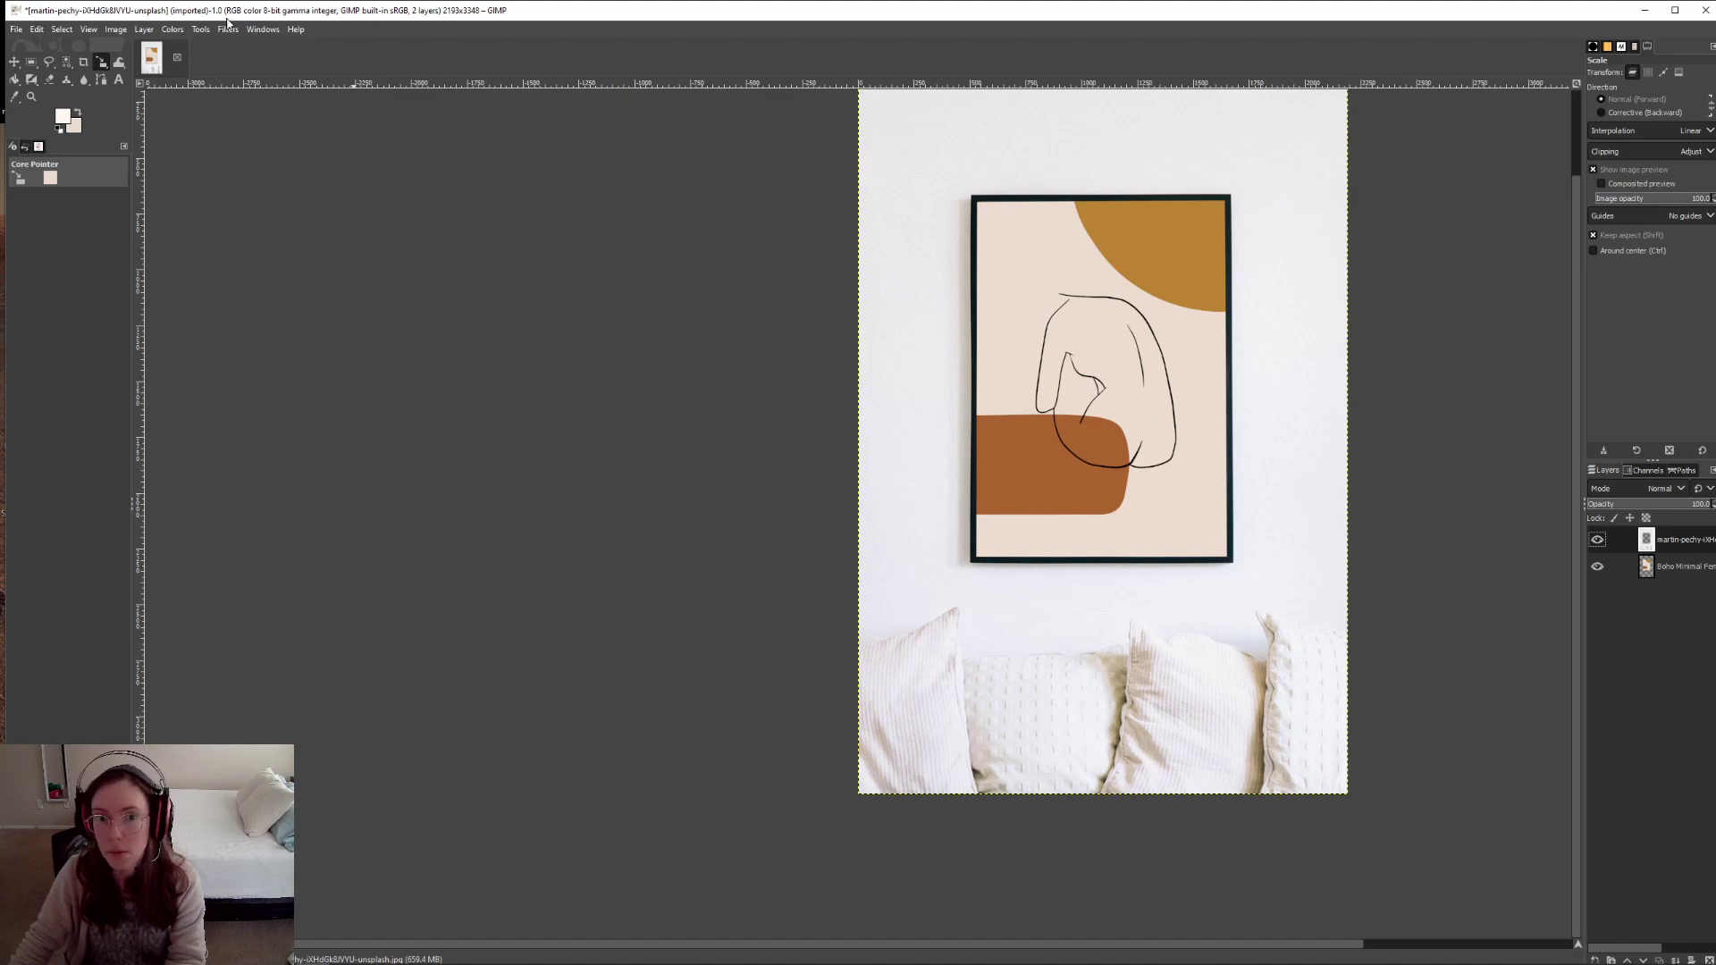
- Open Filters > Light and Shadow > Drop Shadow and place its dialog beside the canvas
click(228, 29)
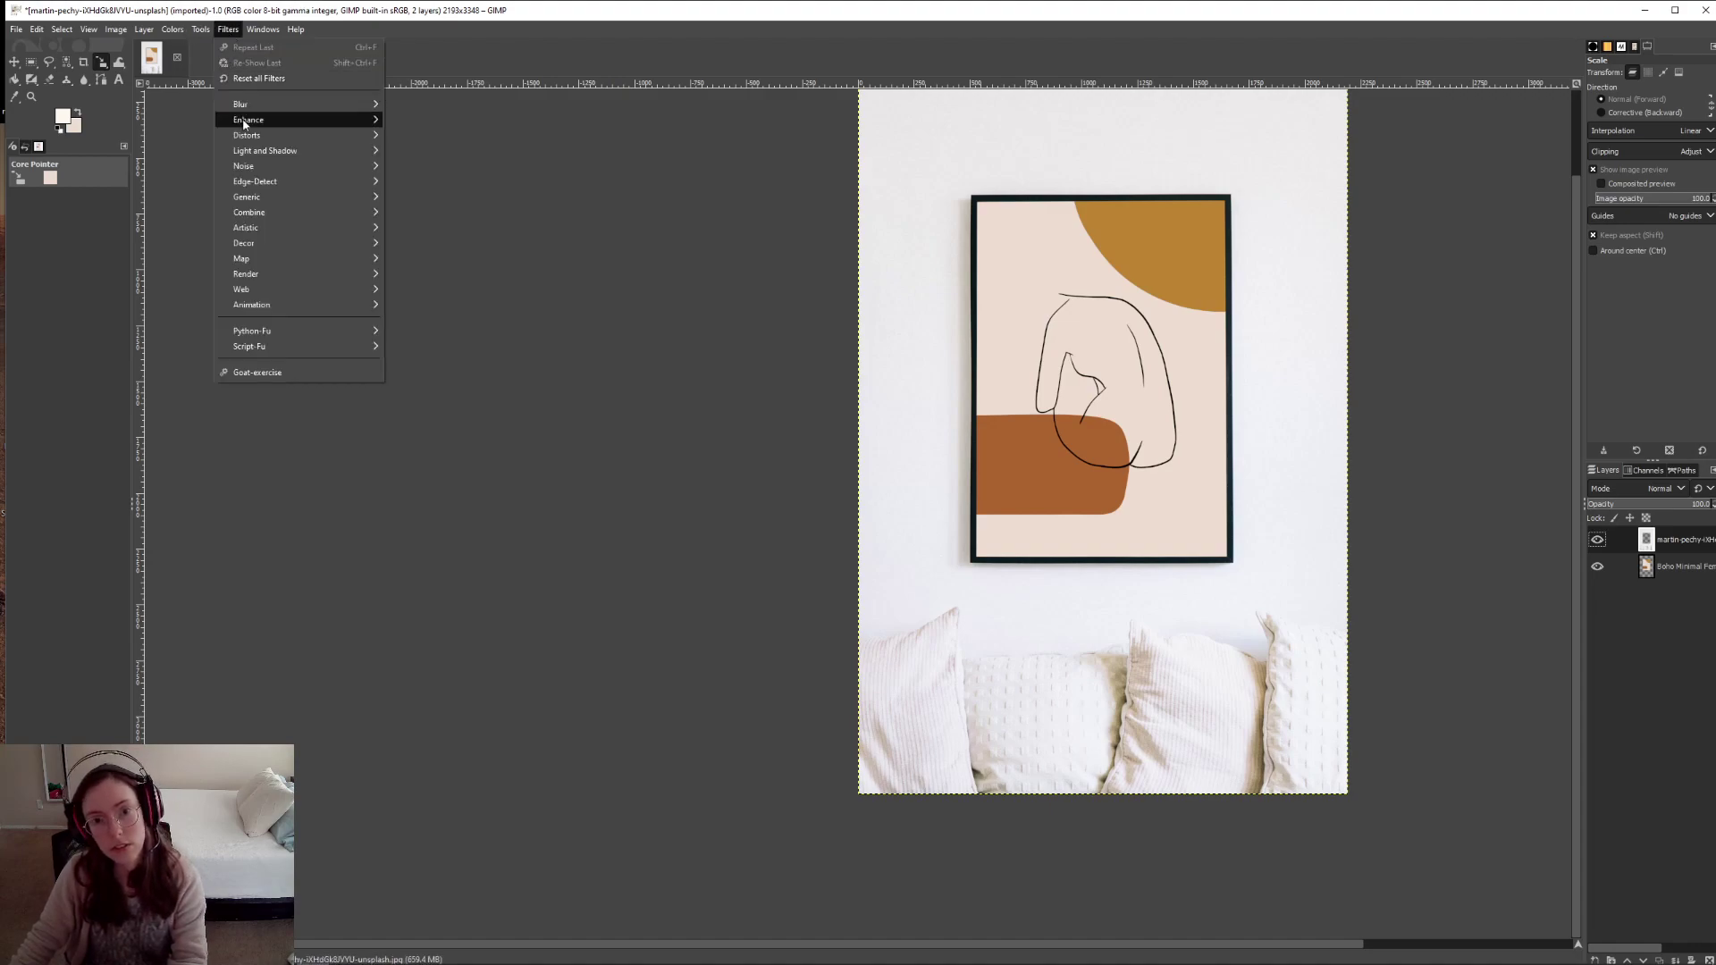
mouse_move(357, 150)
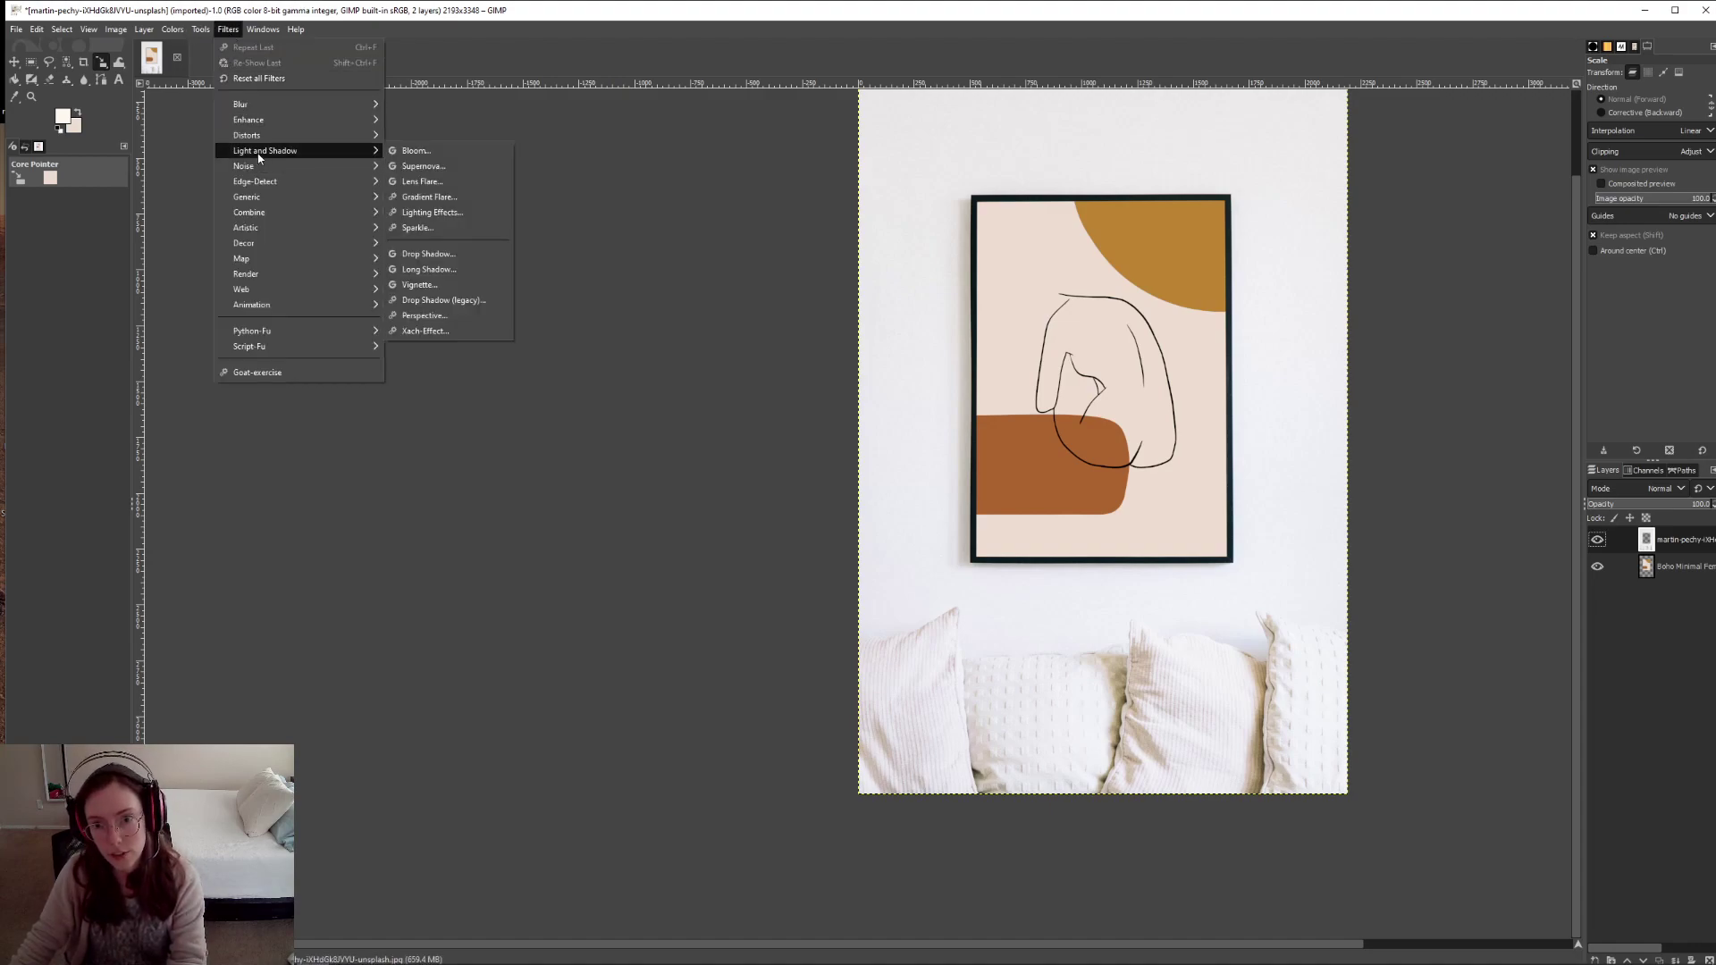
click(414, 254)
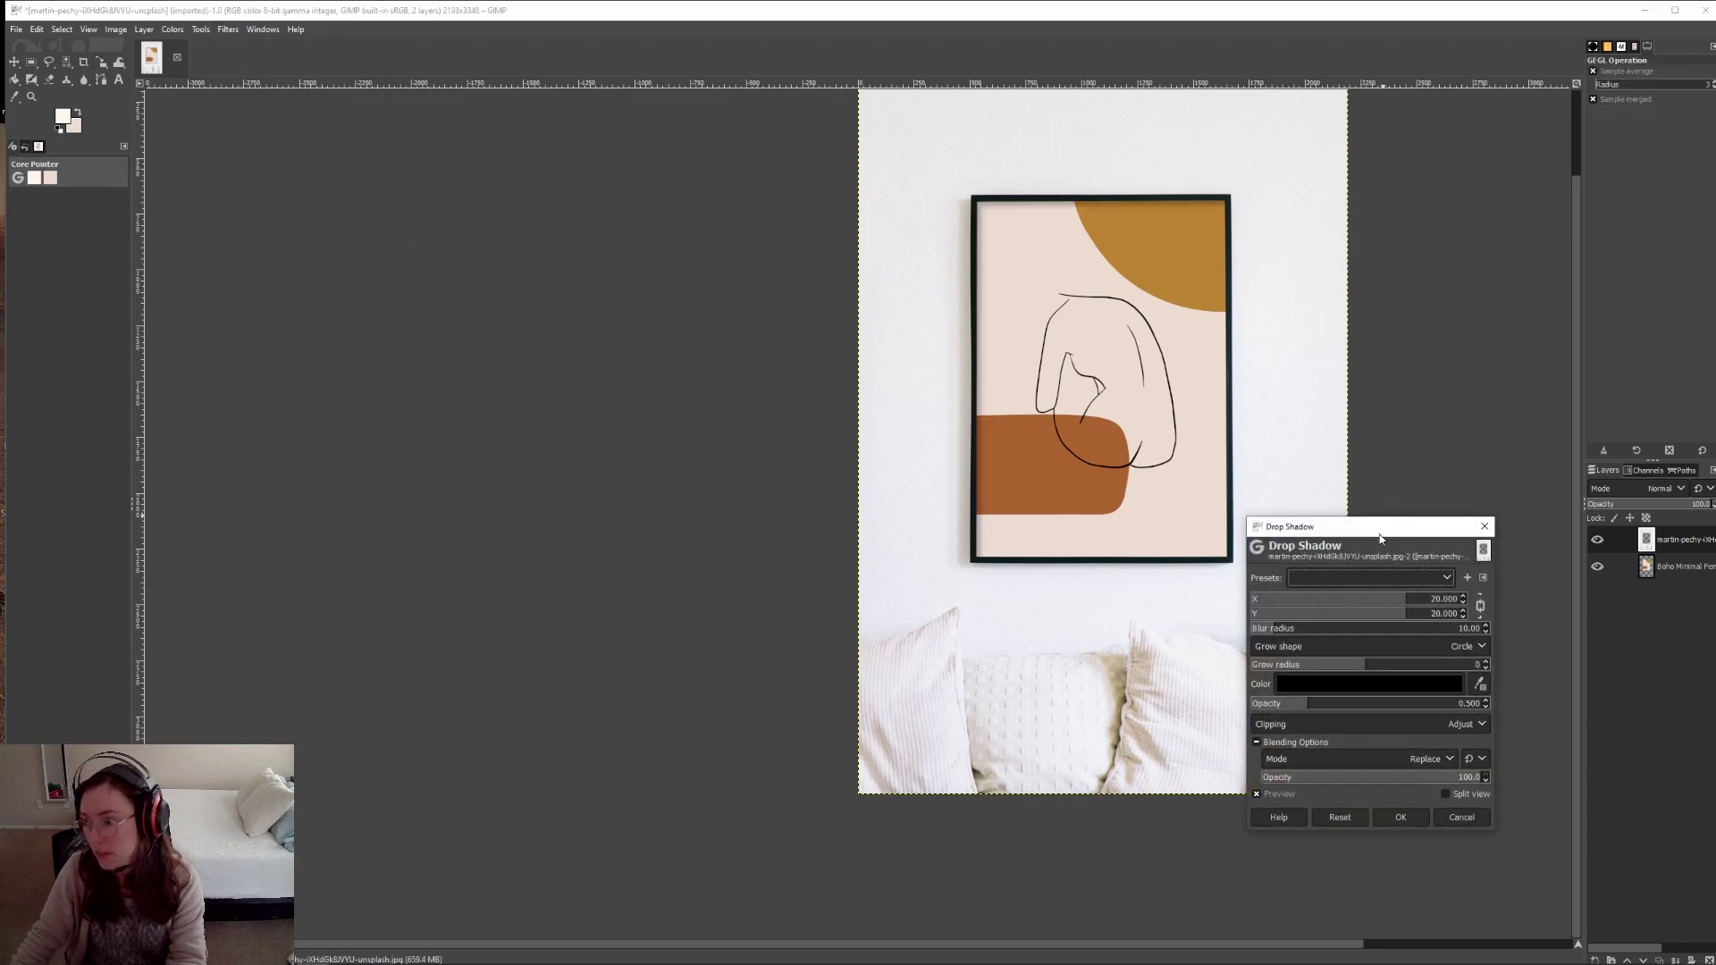
drag(1384, 526, 1420, 254)
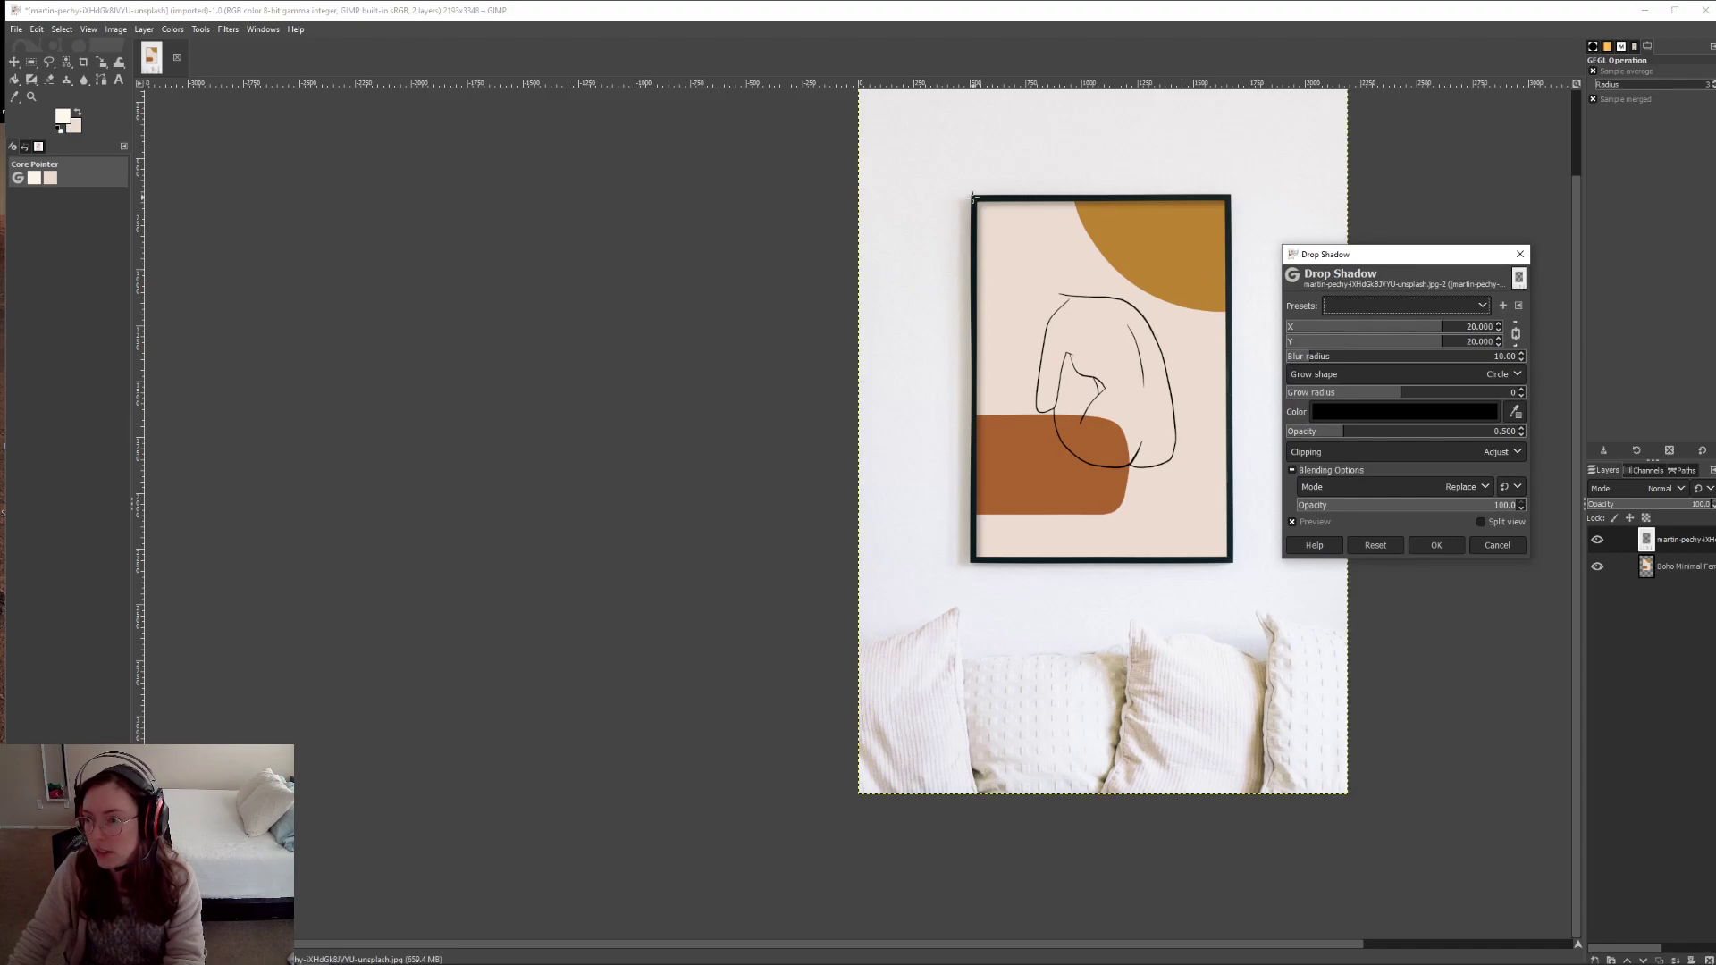
scroll(984, 226, up, 3)
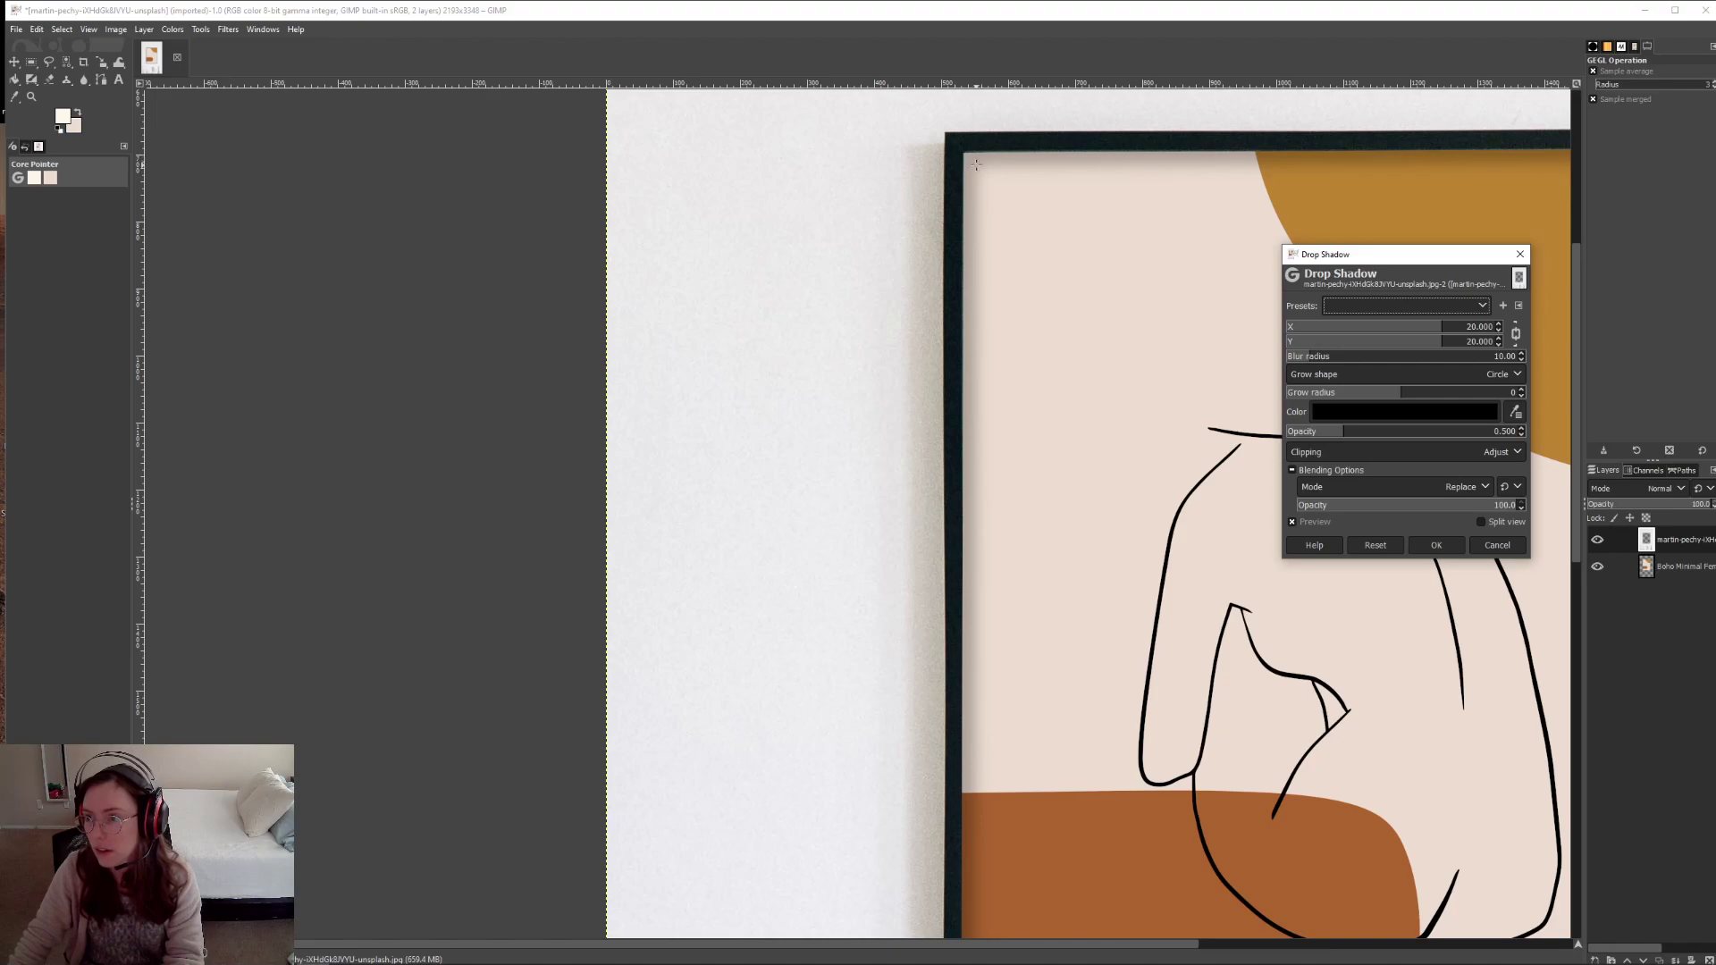
scroll(975, 164, down, 5)
scroll(1152, 278, up, 1)
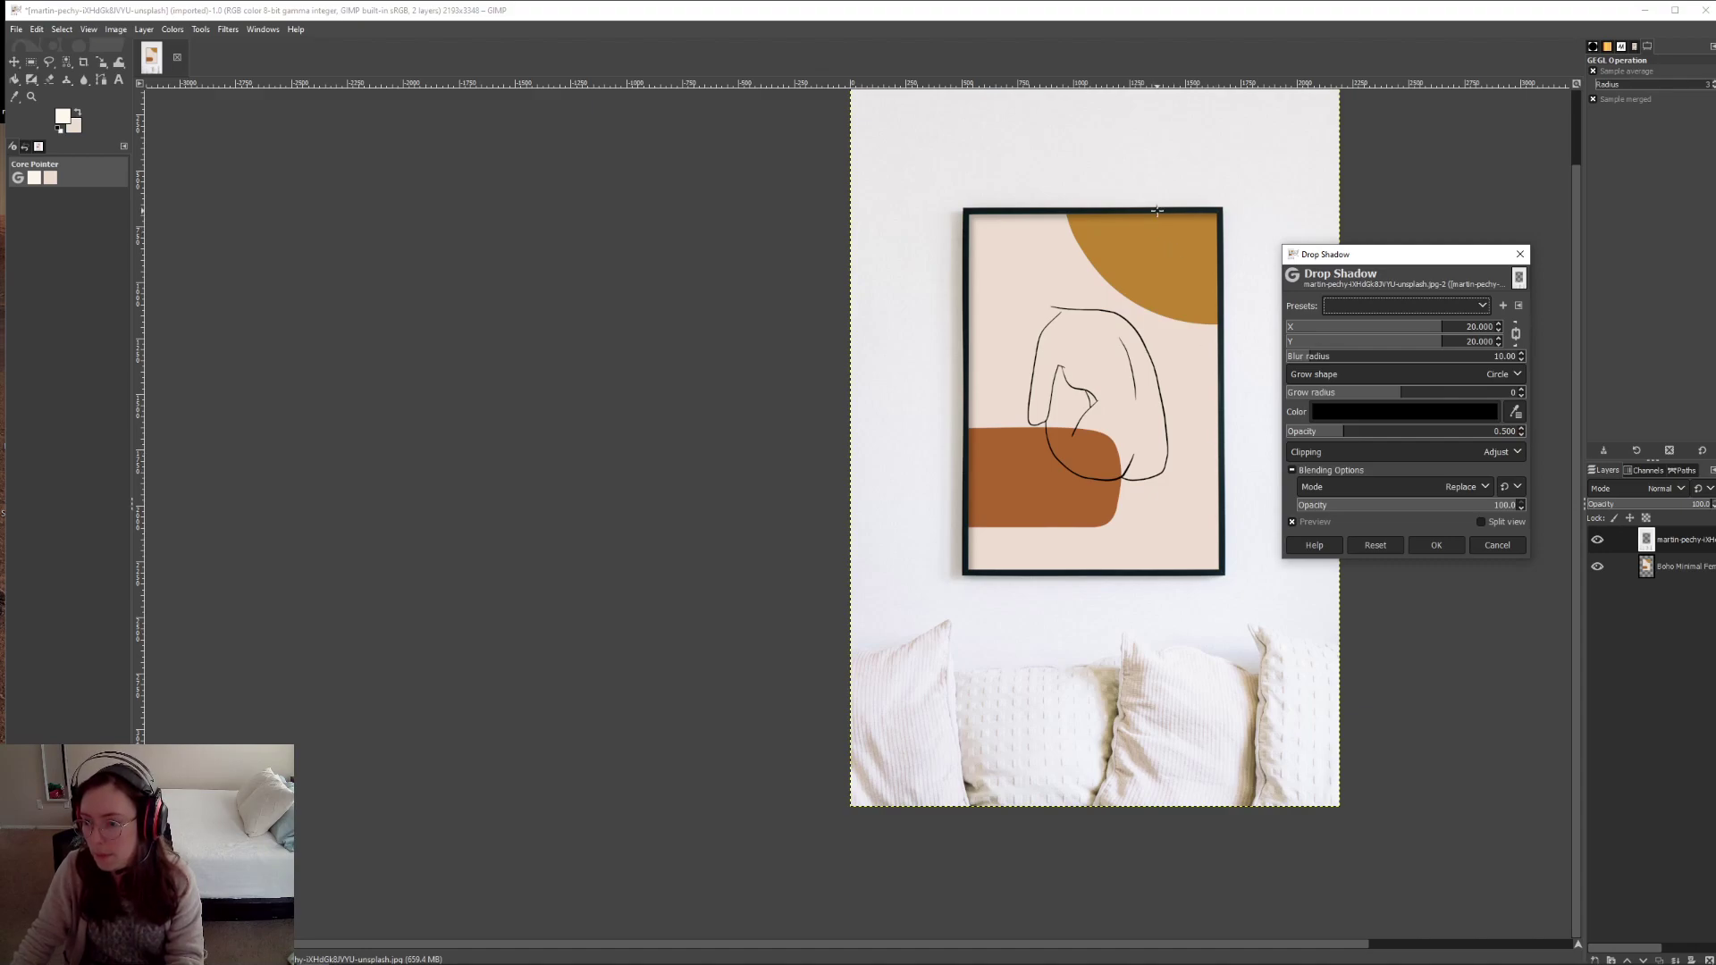
- Unlink the shadow offsets and set X to -20.387 and Y to 19.613
click(1516, 335)
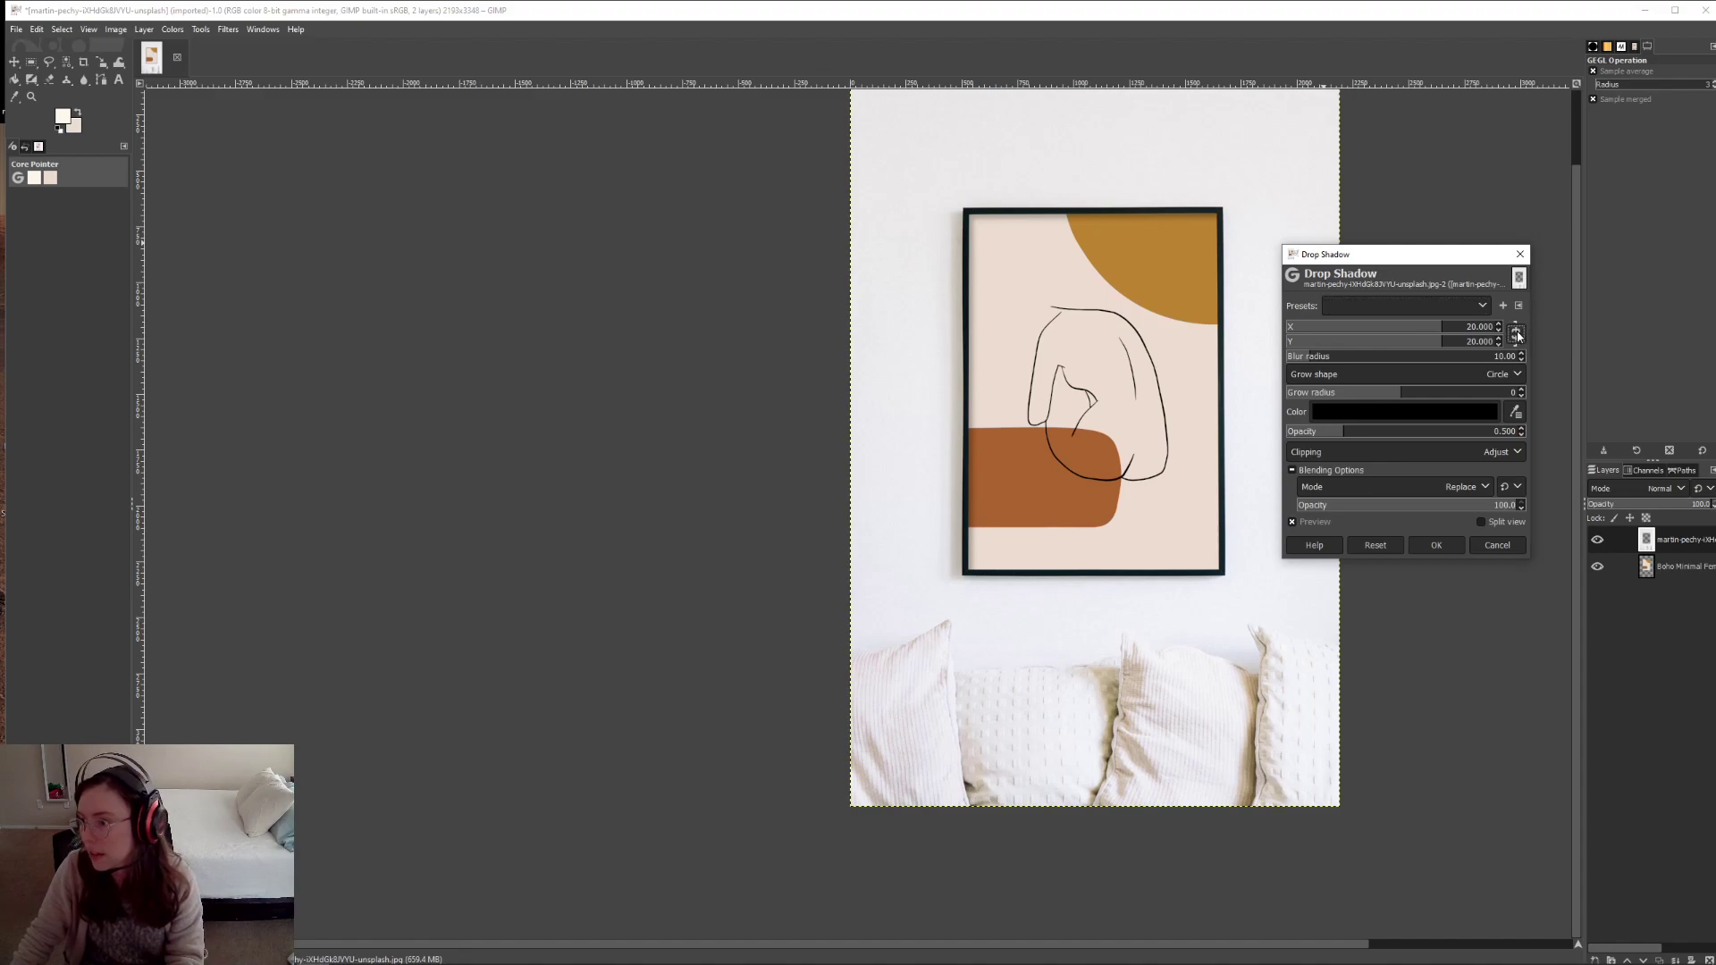
drag(1389, 332, 1441, 343)
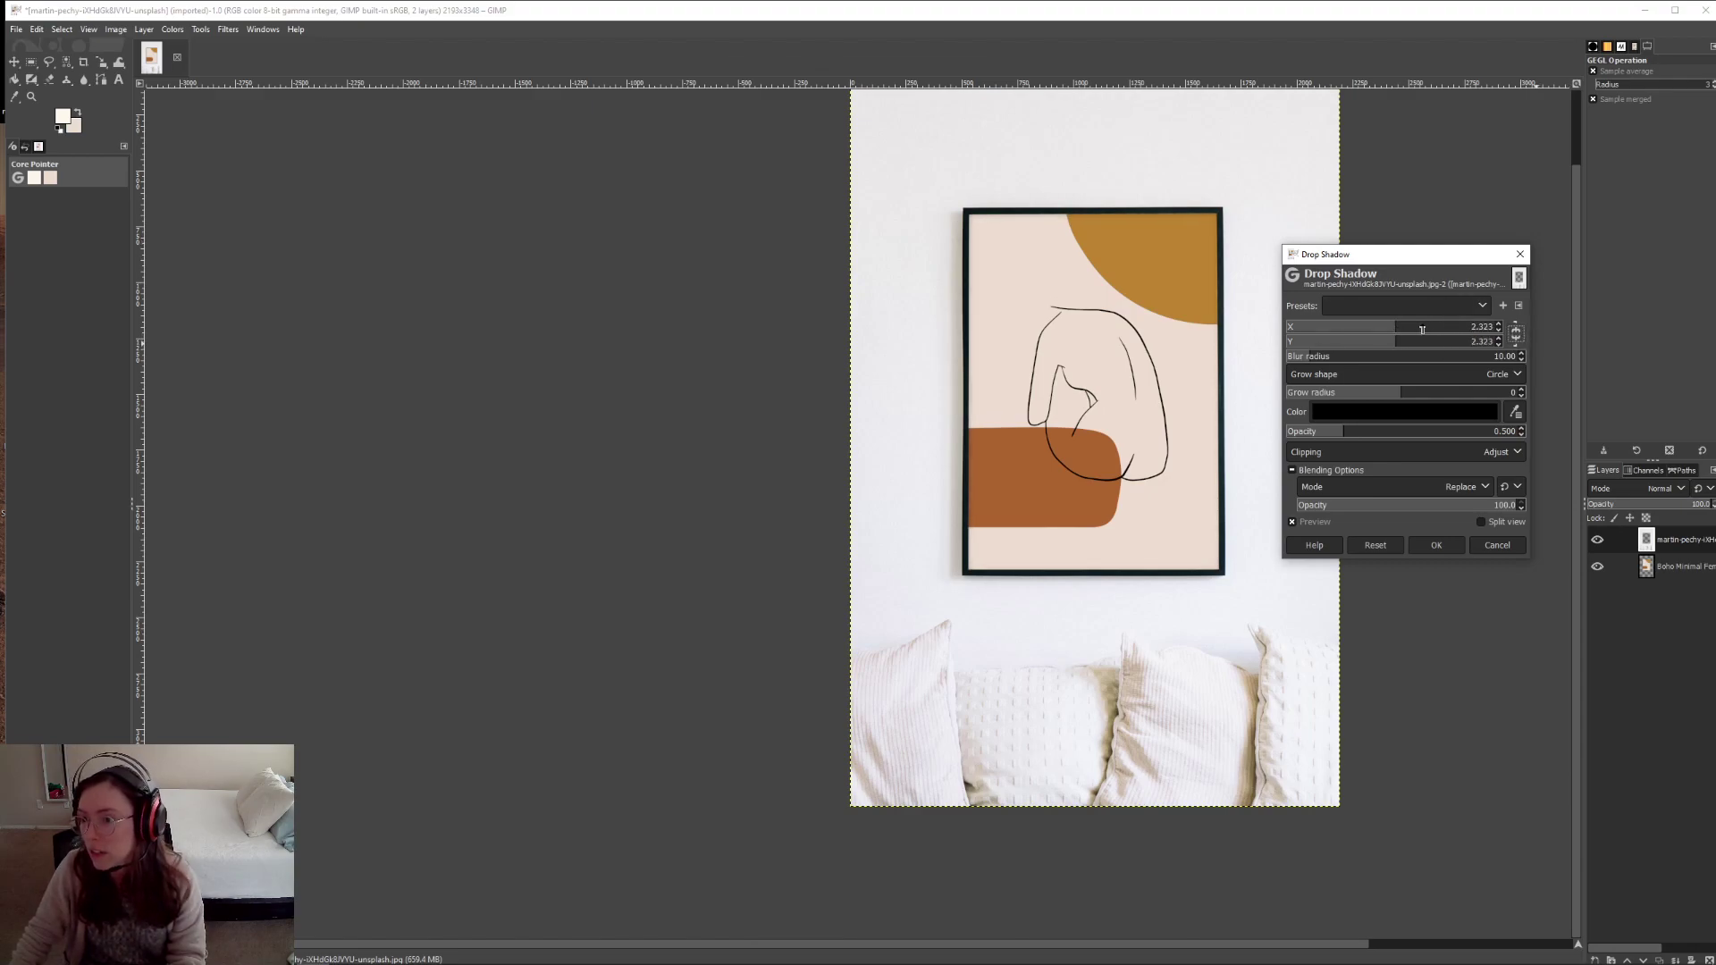
drag(1422, 329, 1466, 327)
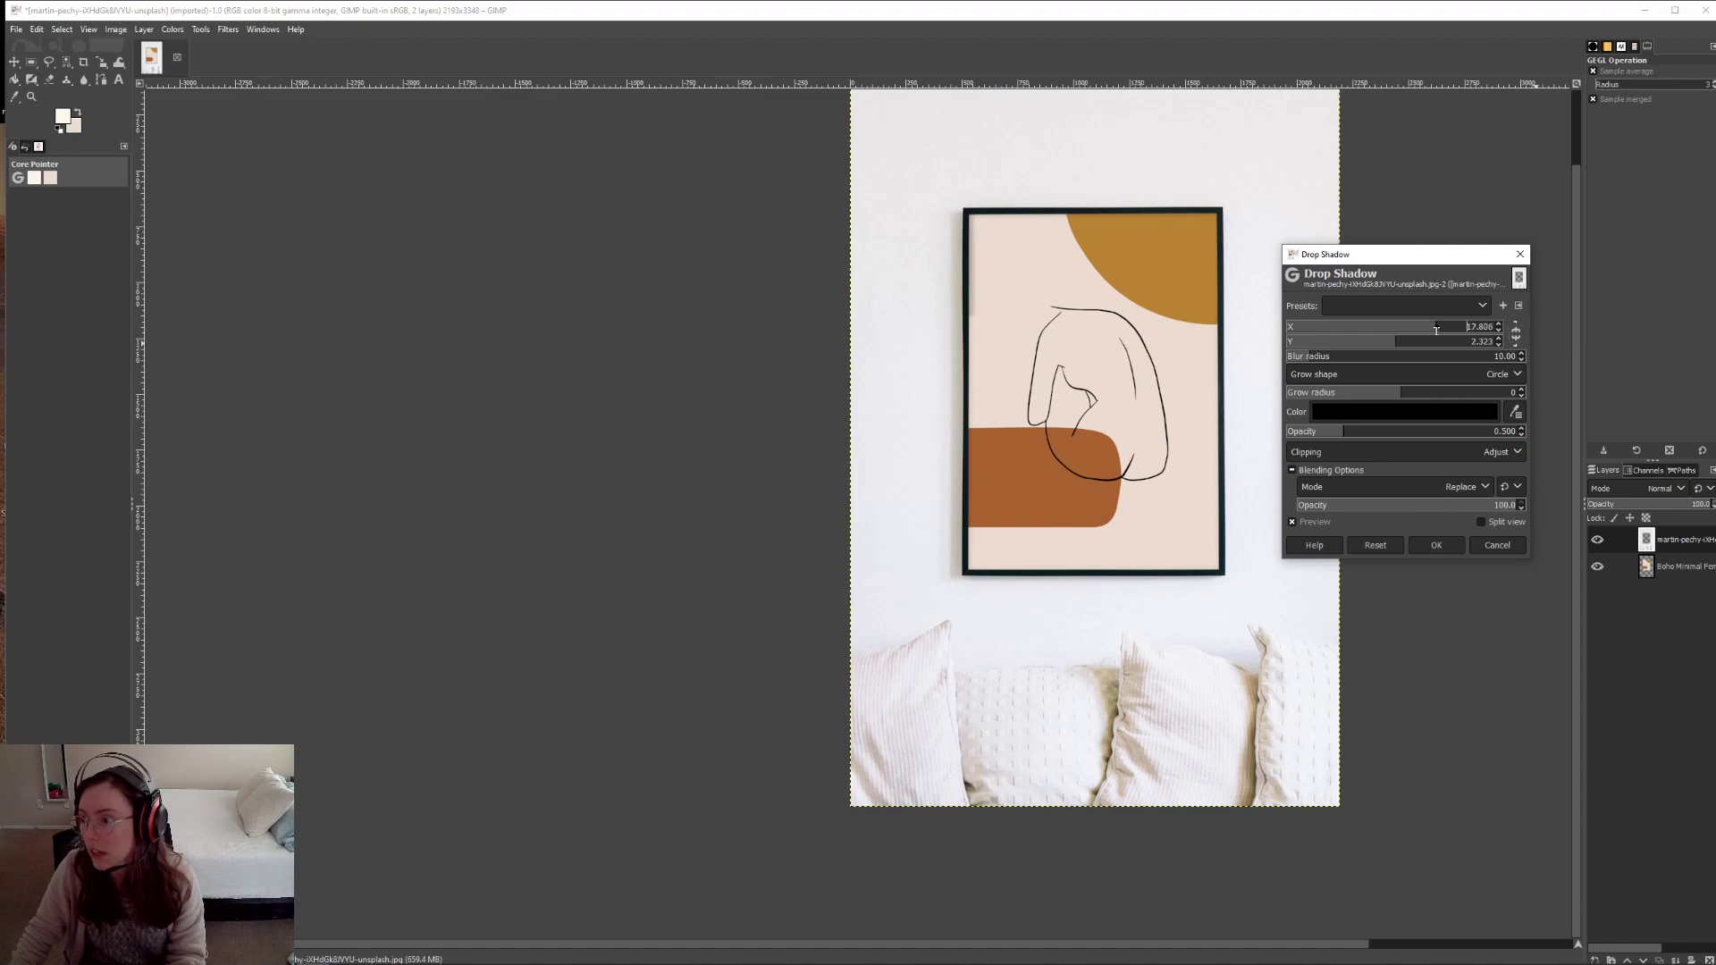
click(1337, 327)
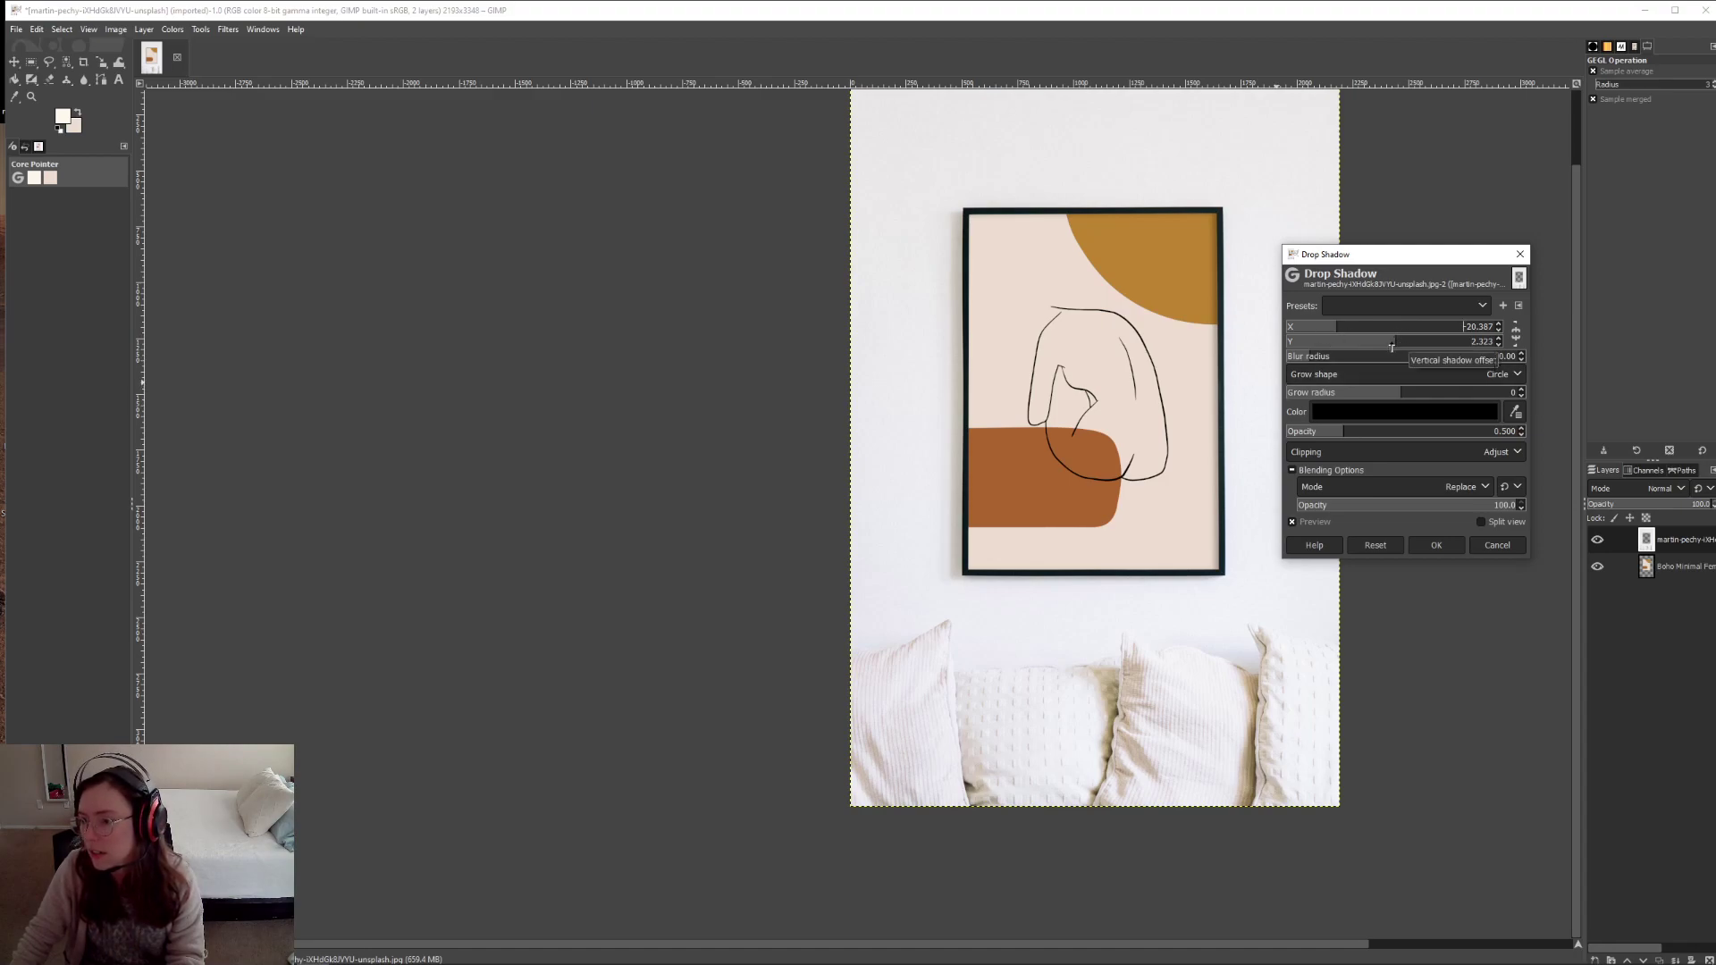
drag(1393, 344, 1413, 343)
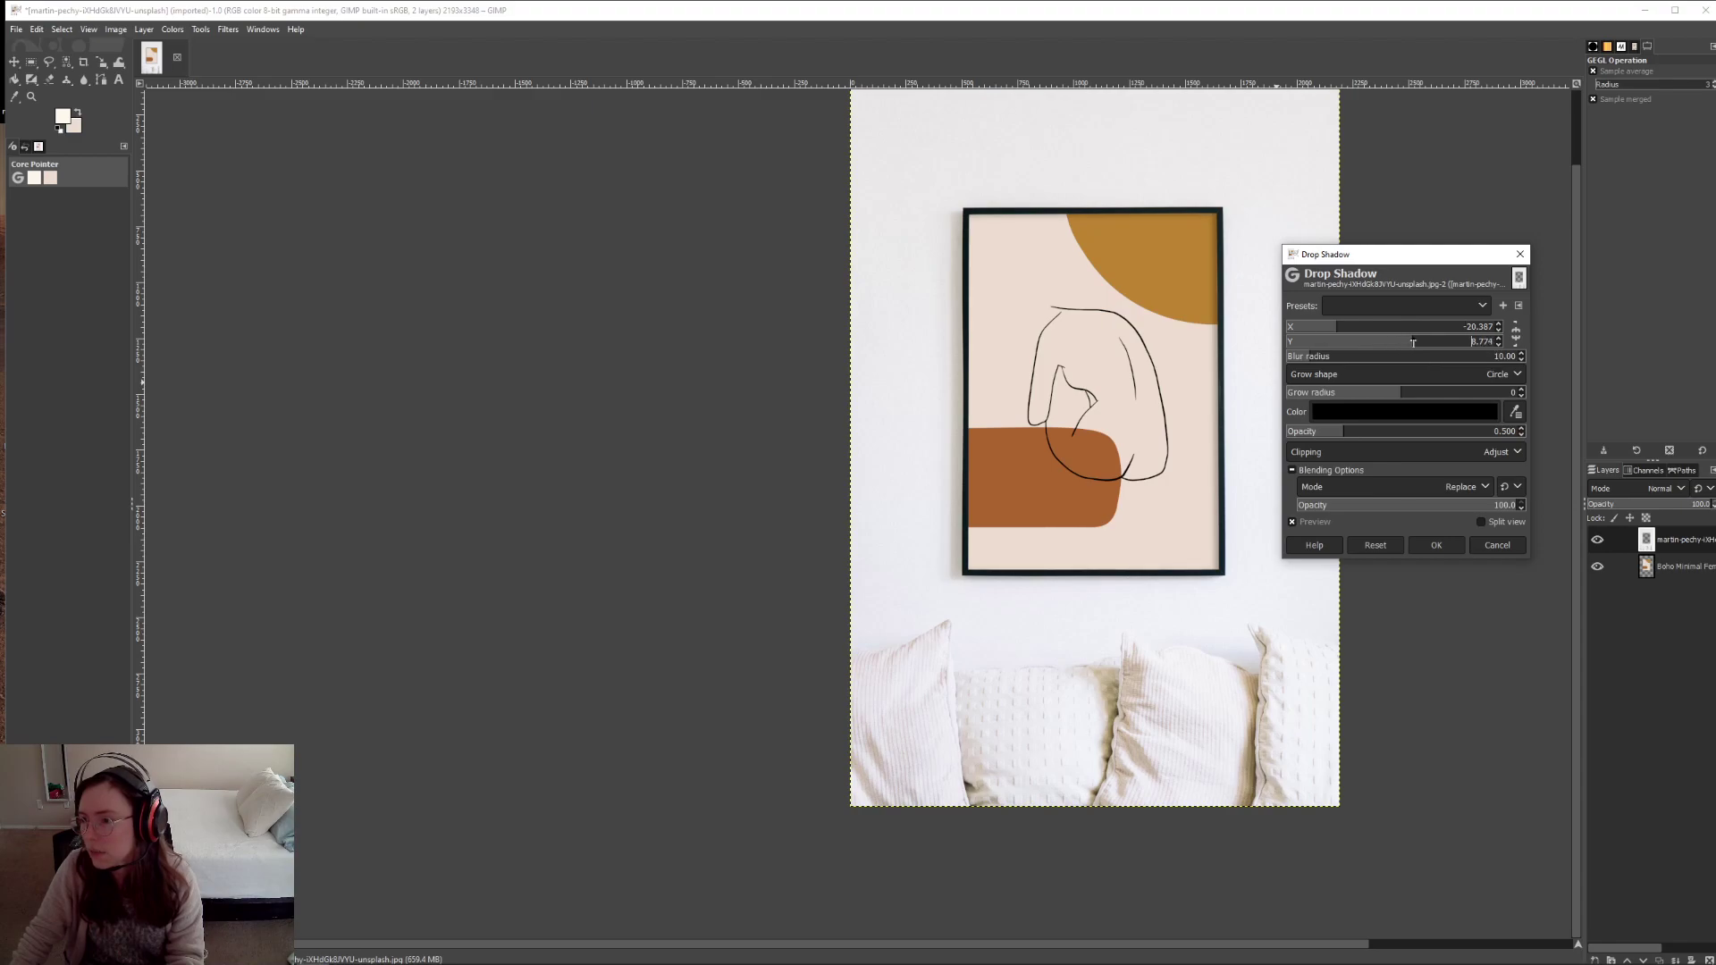
click(1441, 344)
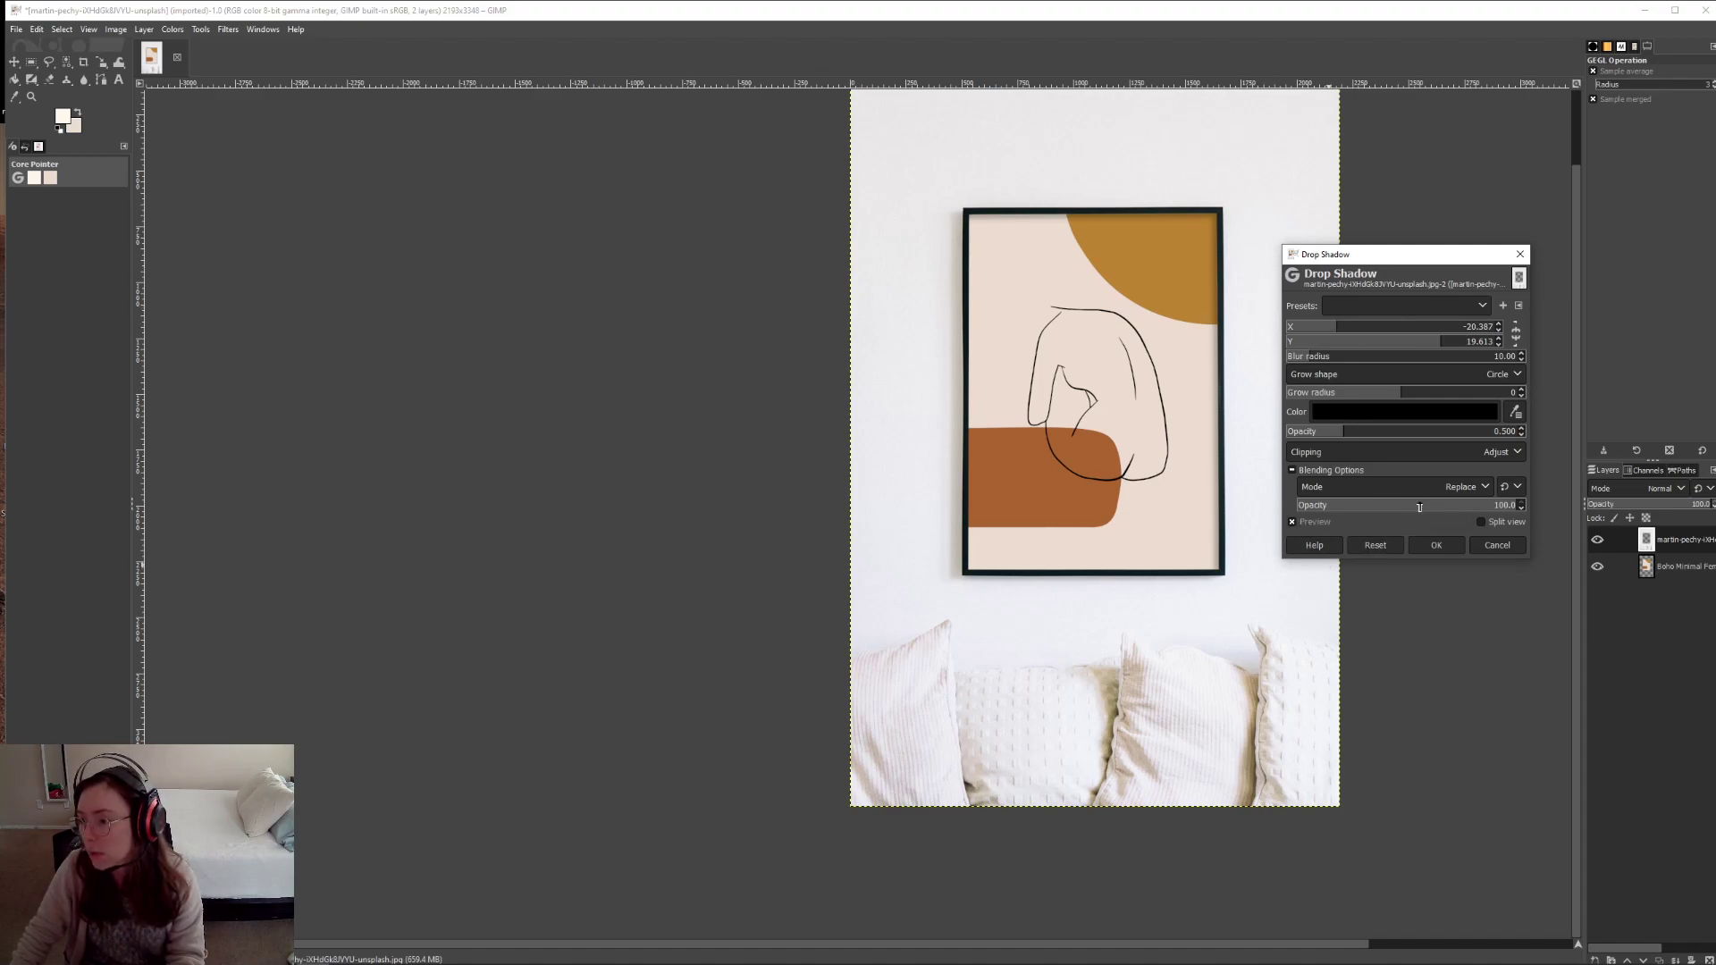
- Set the drop shadow opacity to 0.587 and blur radius to 10.16
click(1432, 434)
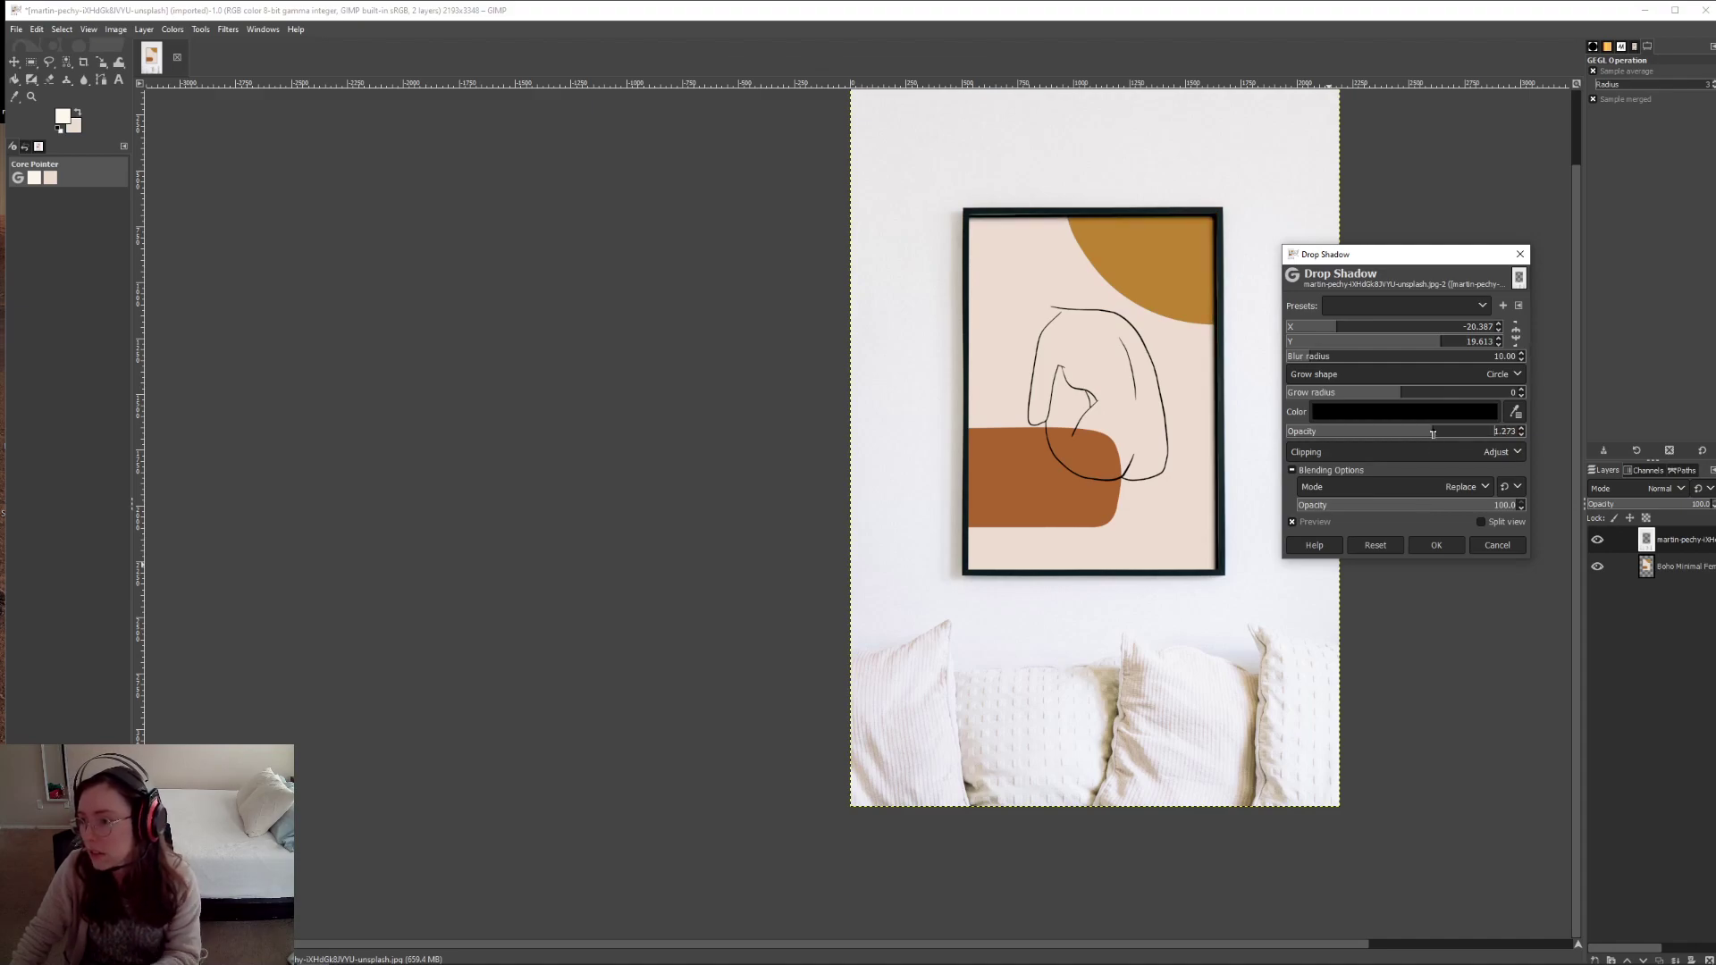
click(1354, 433)
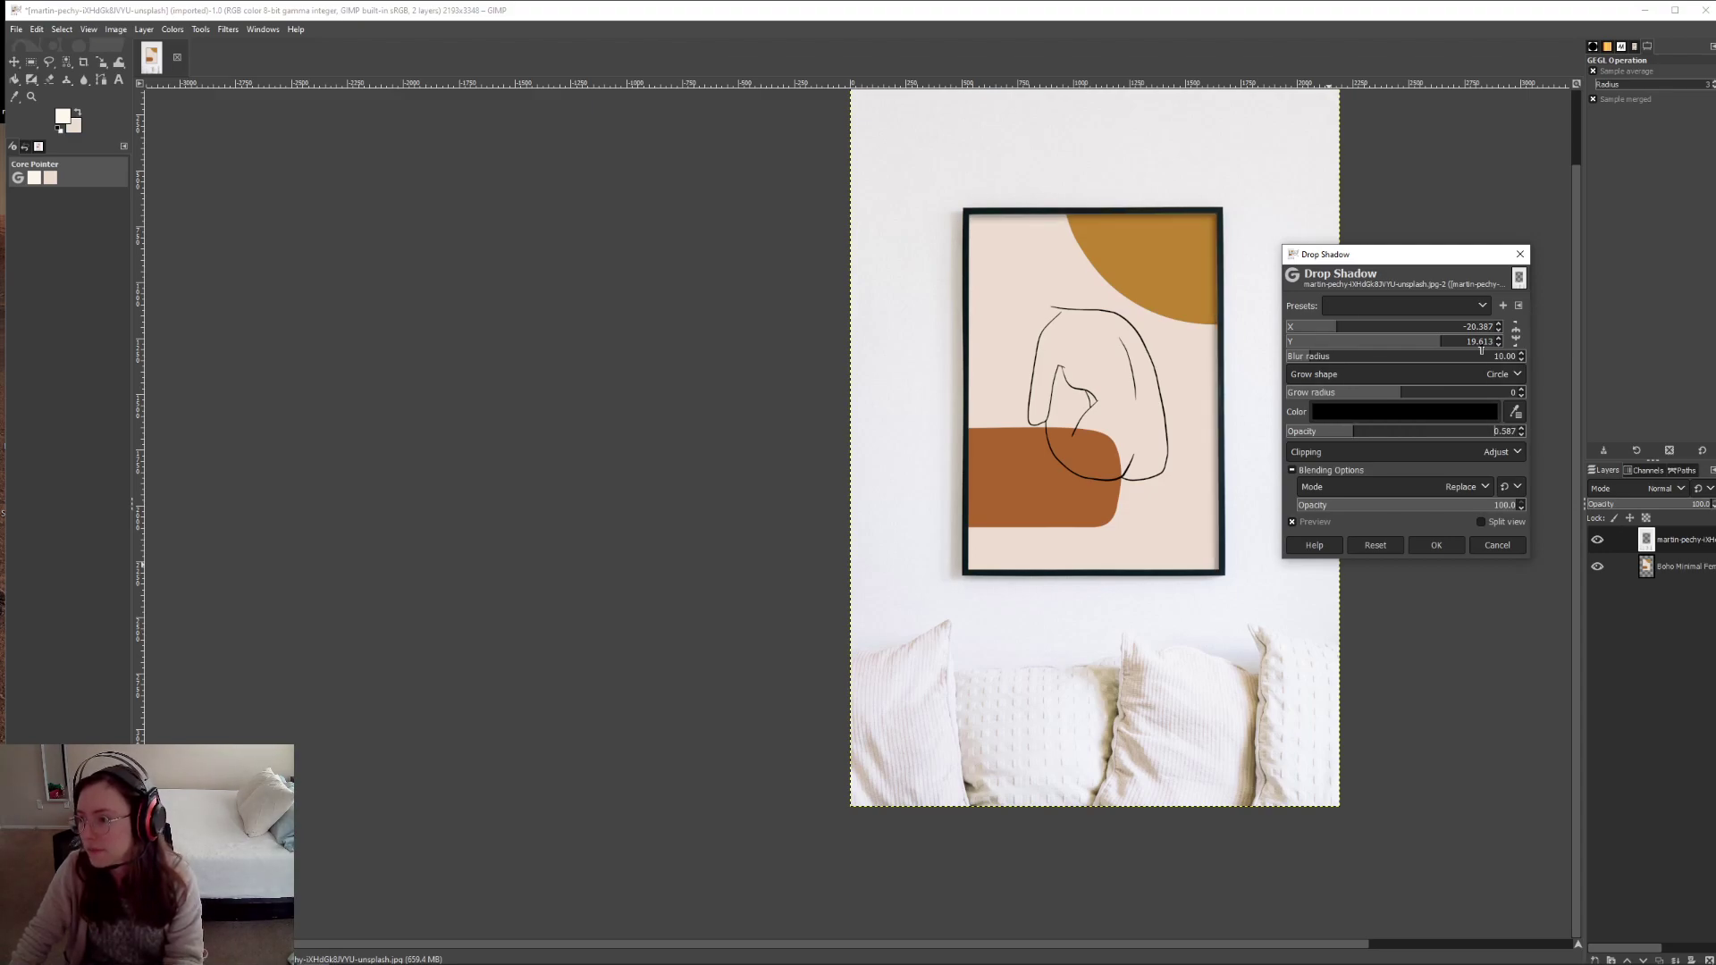
click(1318, 357)
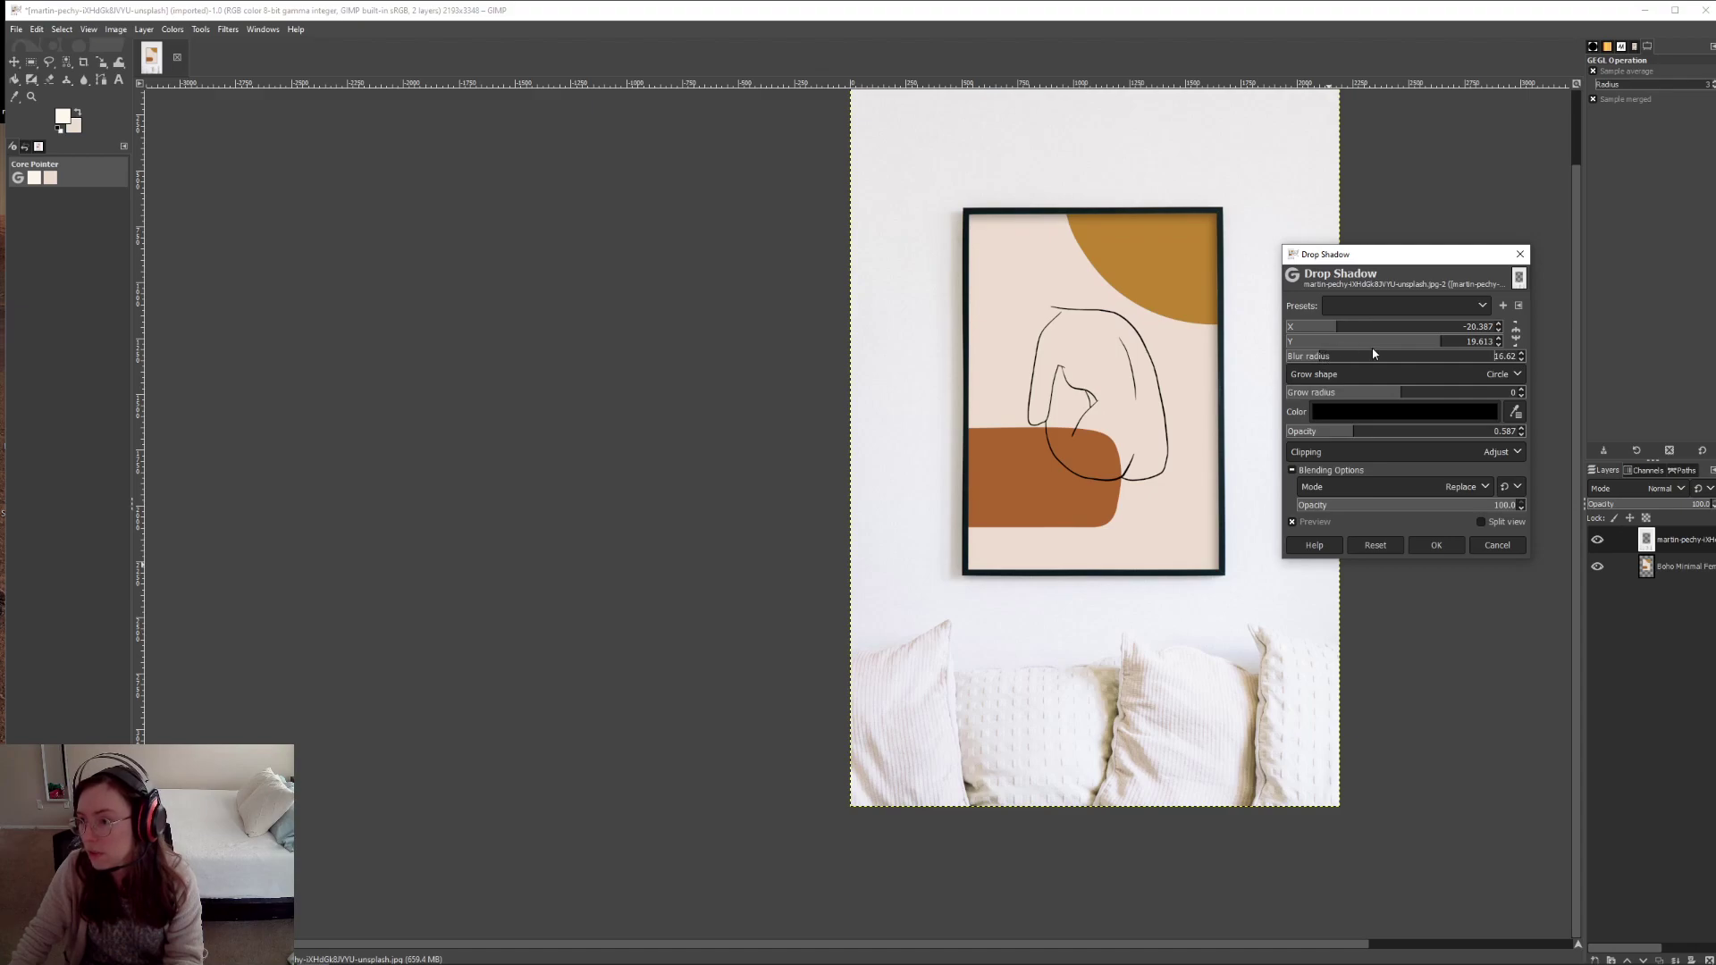
click(1469, 357)
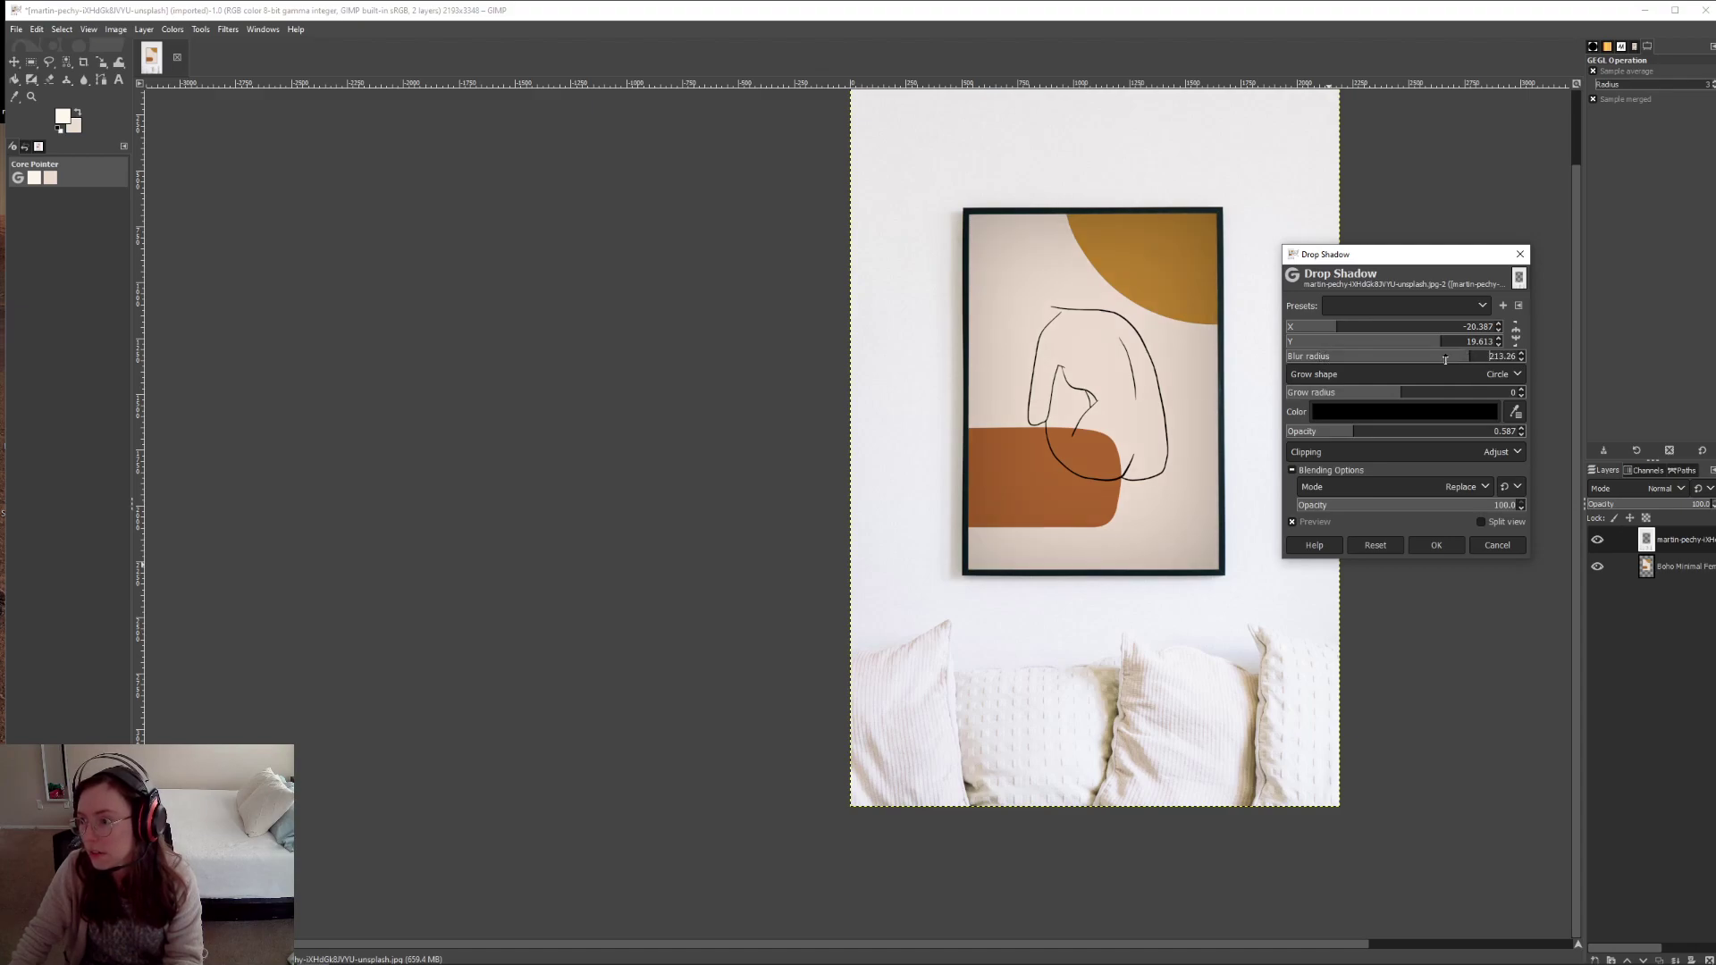
click(1399, 358)
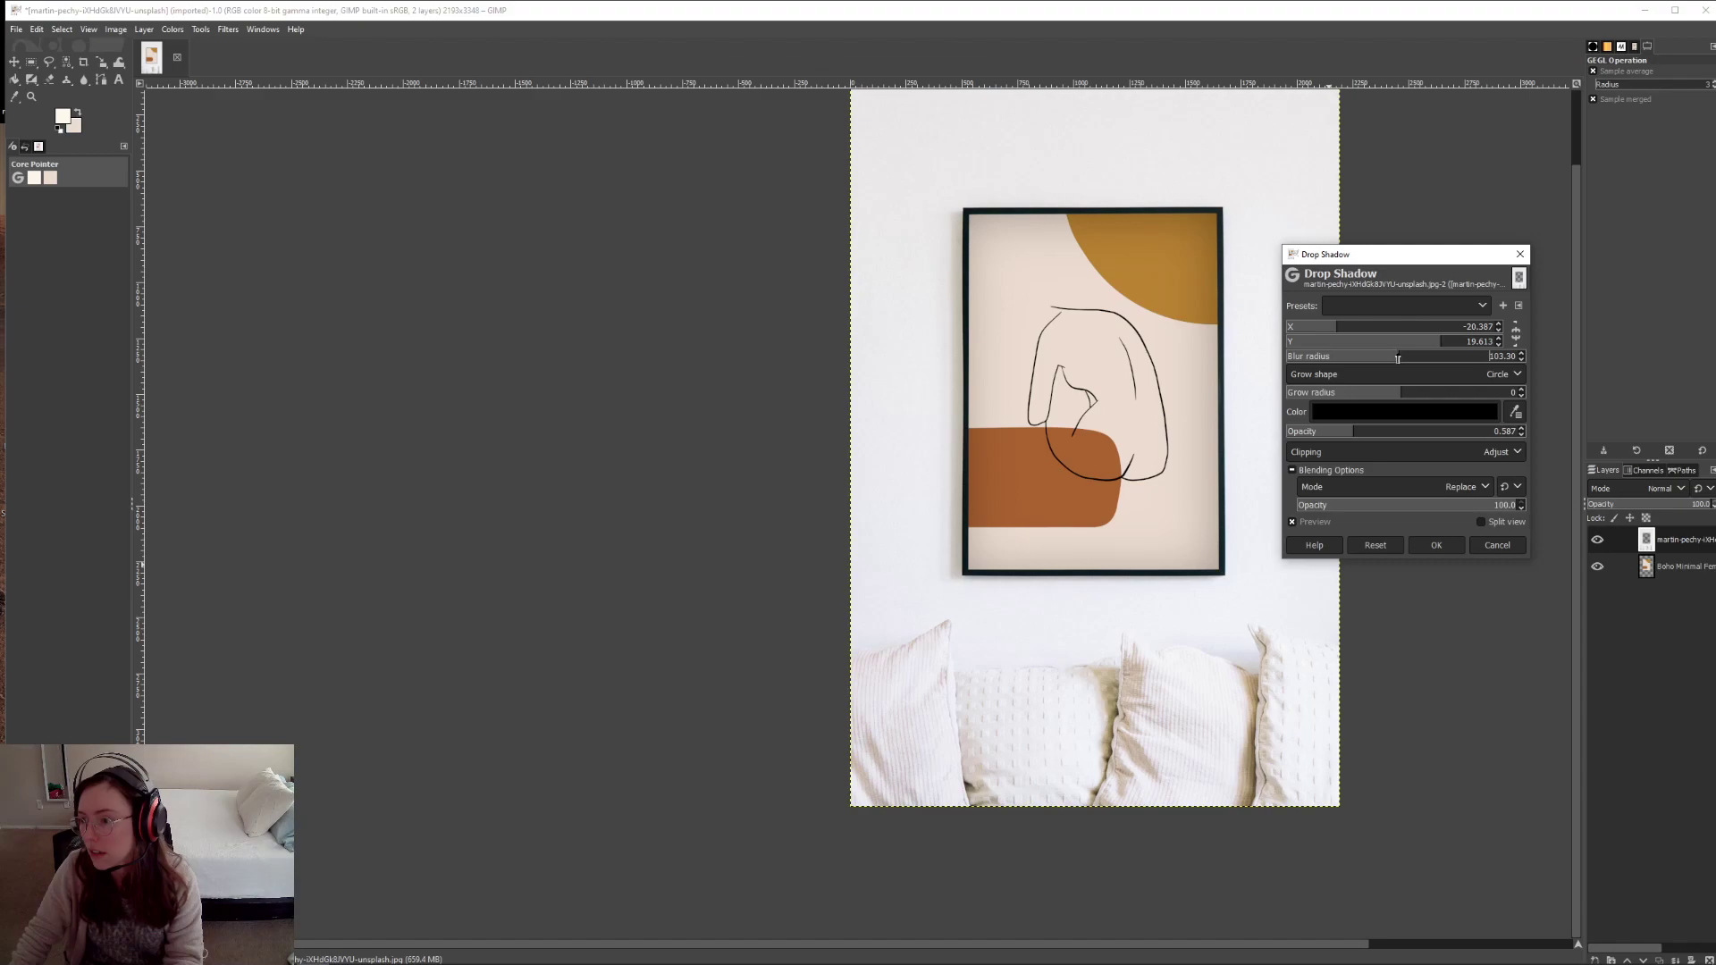
click(1310, 357)
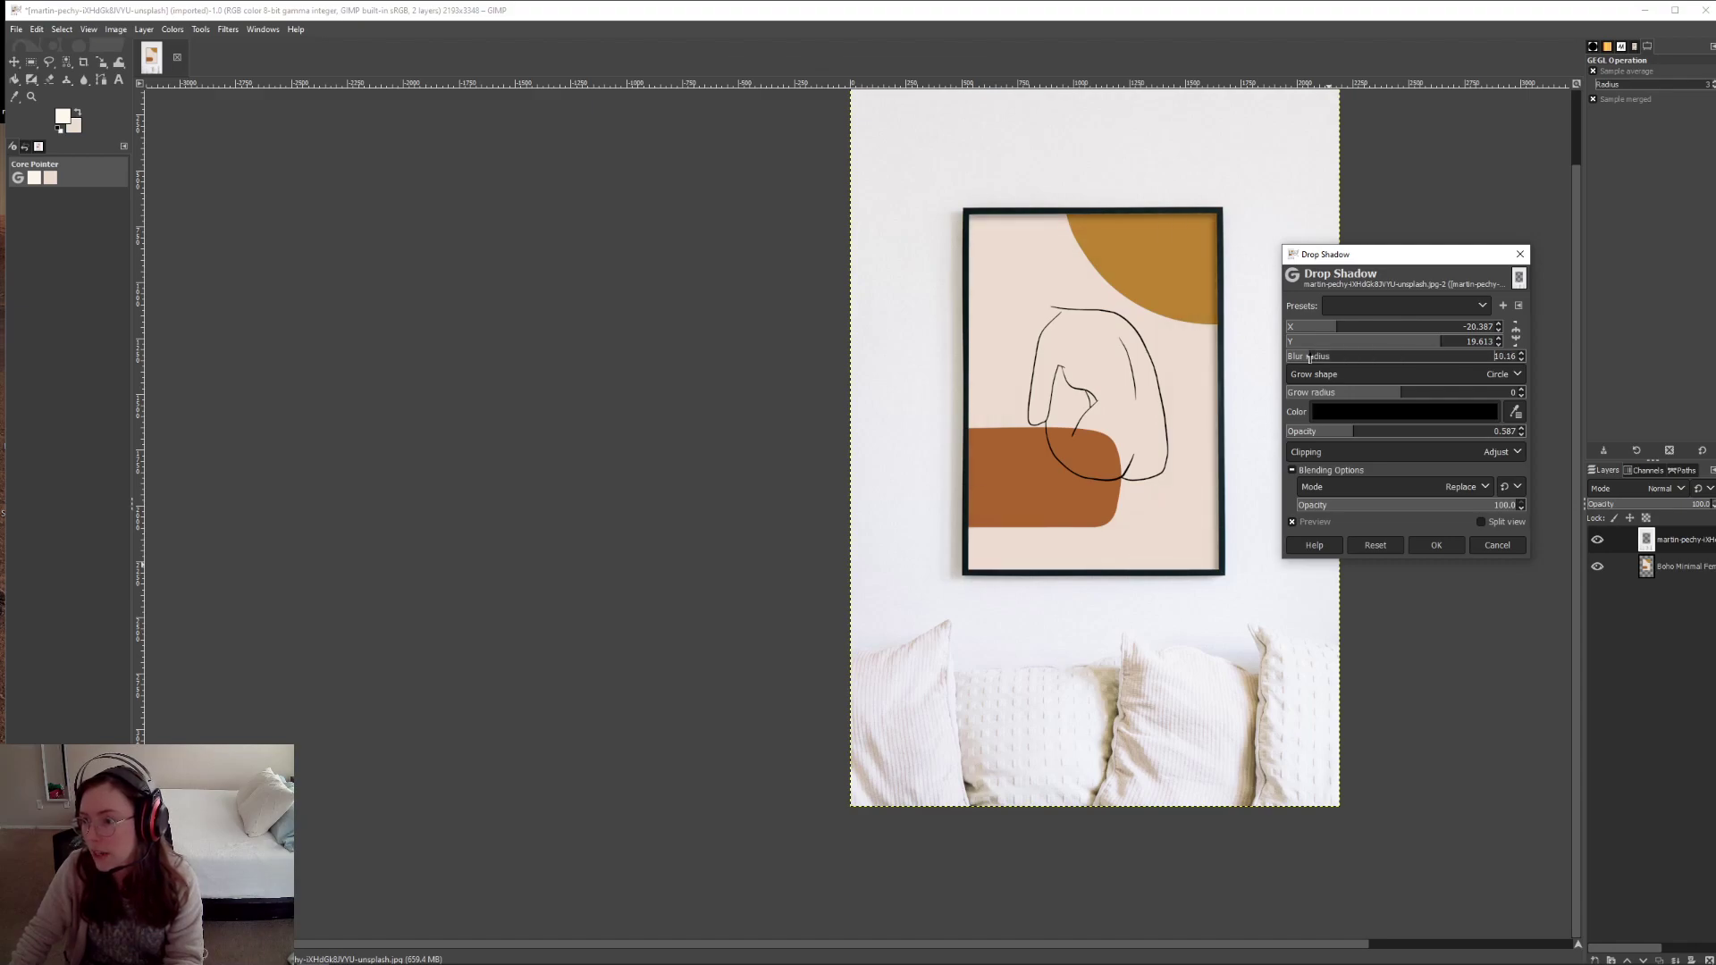
- Keep the shadow colour black and apply the drop shadow with OK
click(1342, 415)
click(1430, 543)
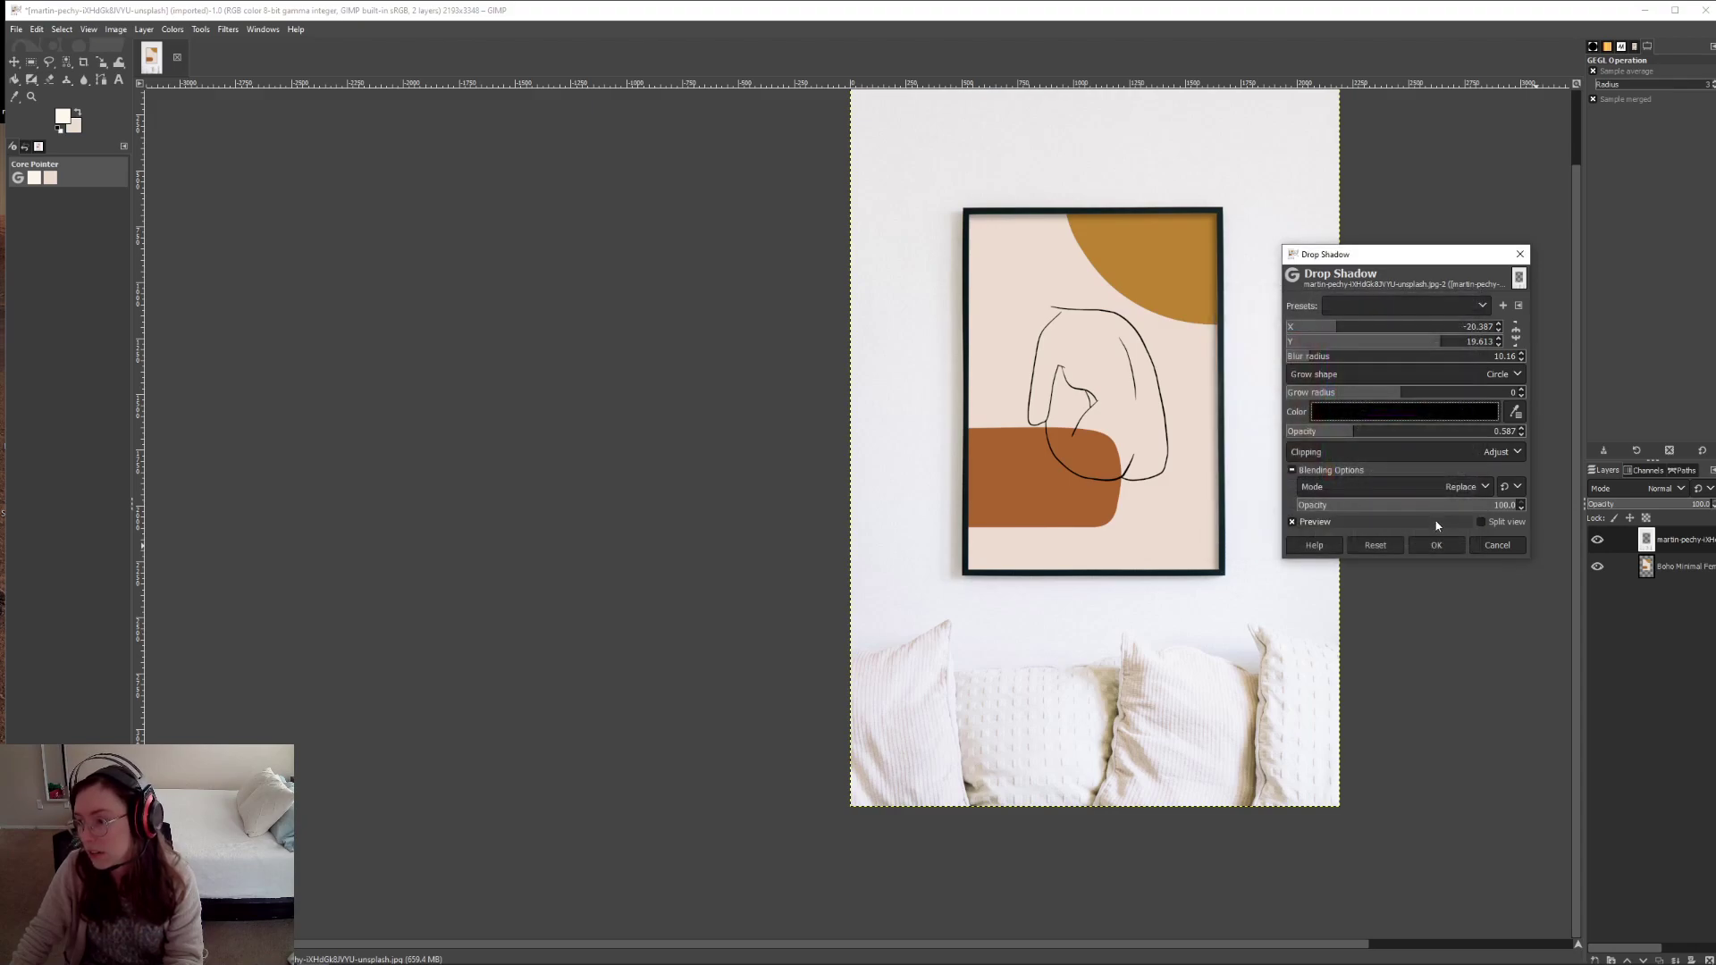
click(1428, 544)
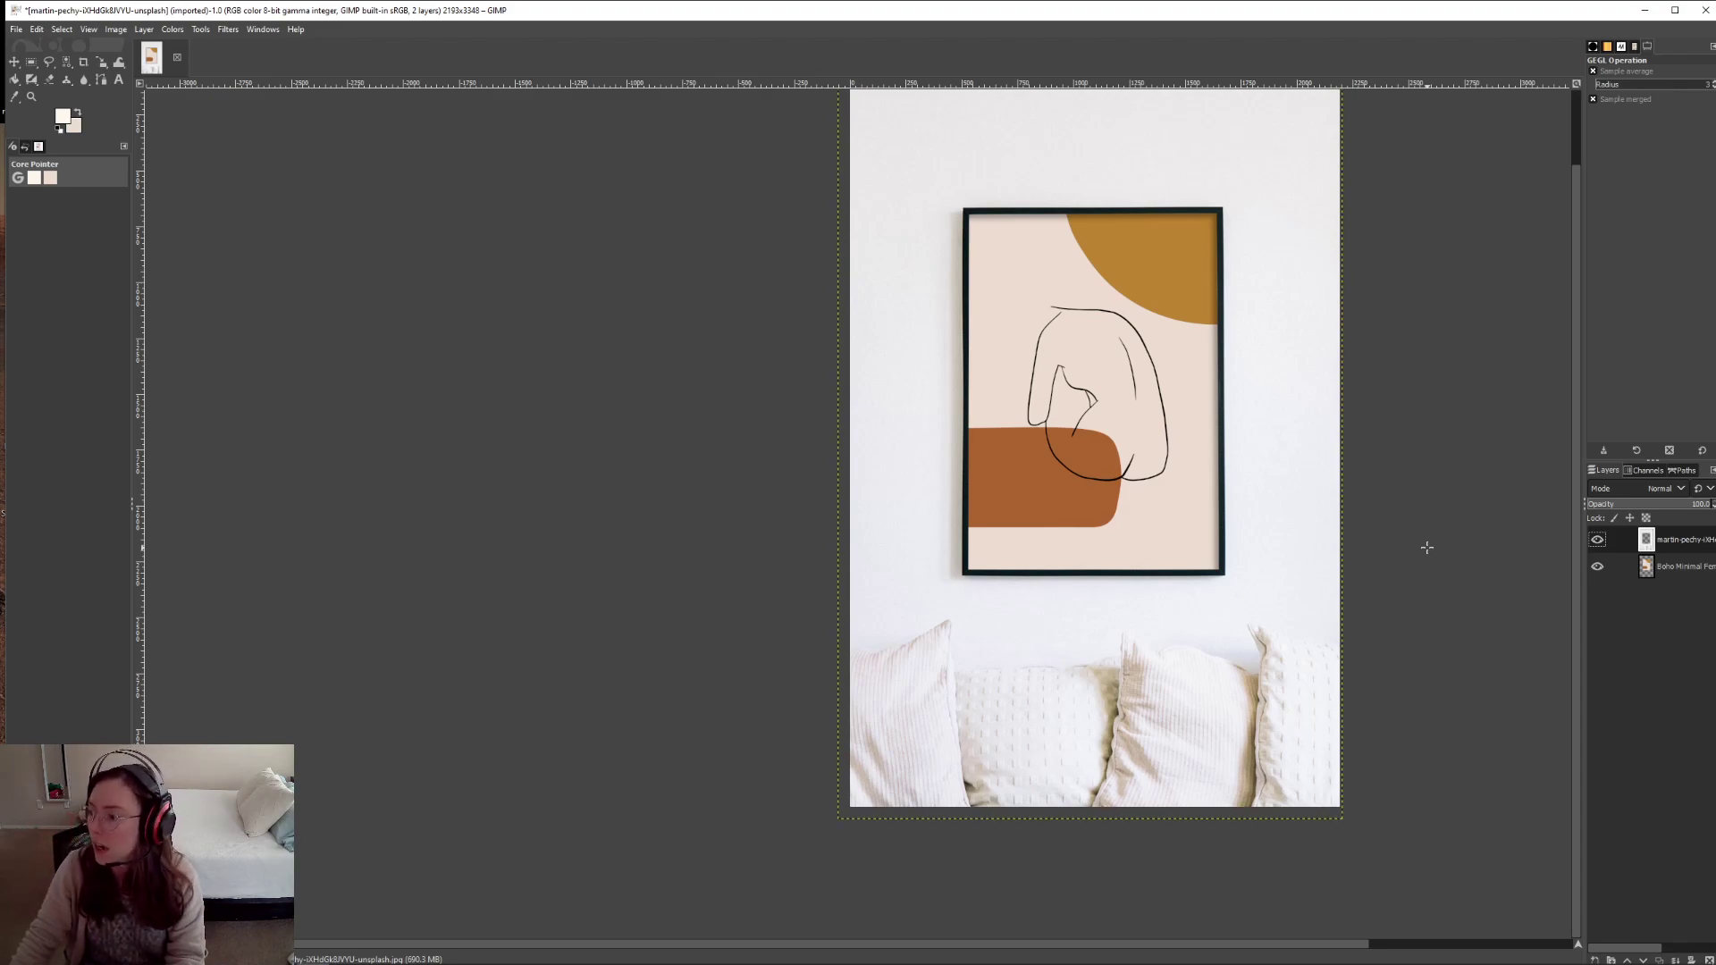
- Select the Boho Minimal poster layer in the Layers panel
click(1651, 566)
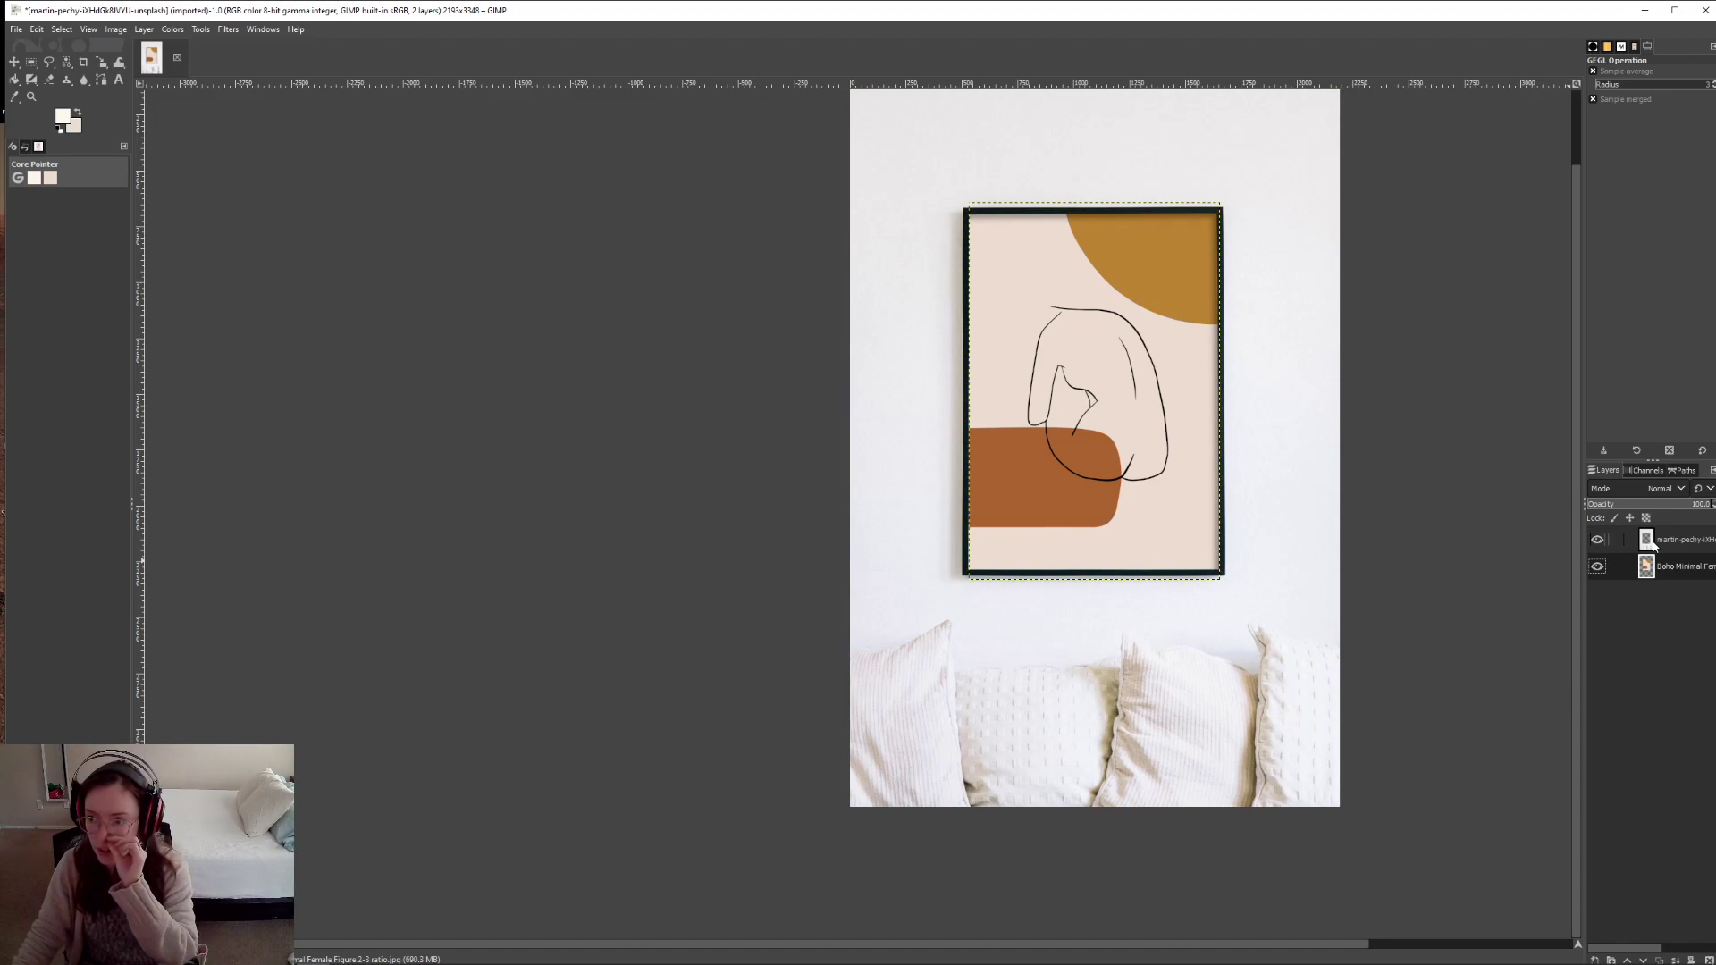
scroll(1405, 548, up, 2)
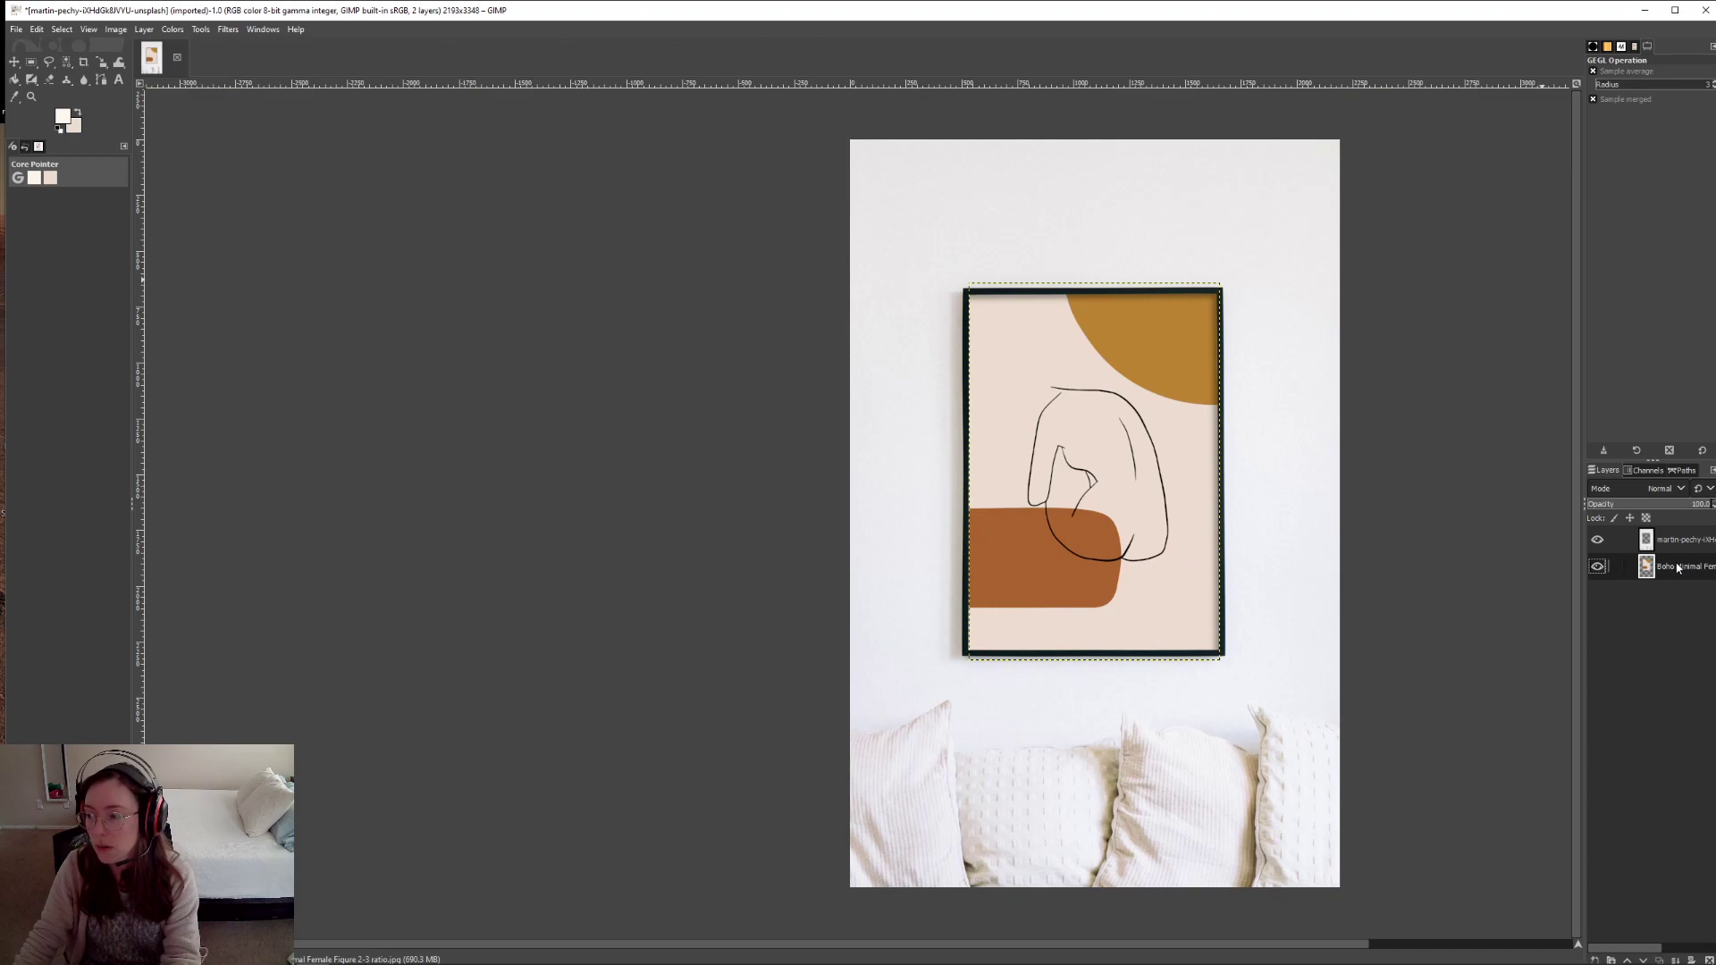
- Preview cooler and warmer Color Temperature settings on the poster, then cancel without applying
click(175, 30)
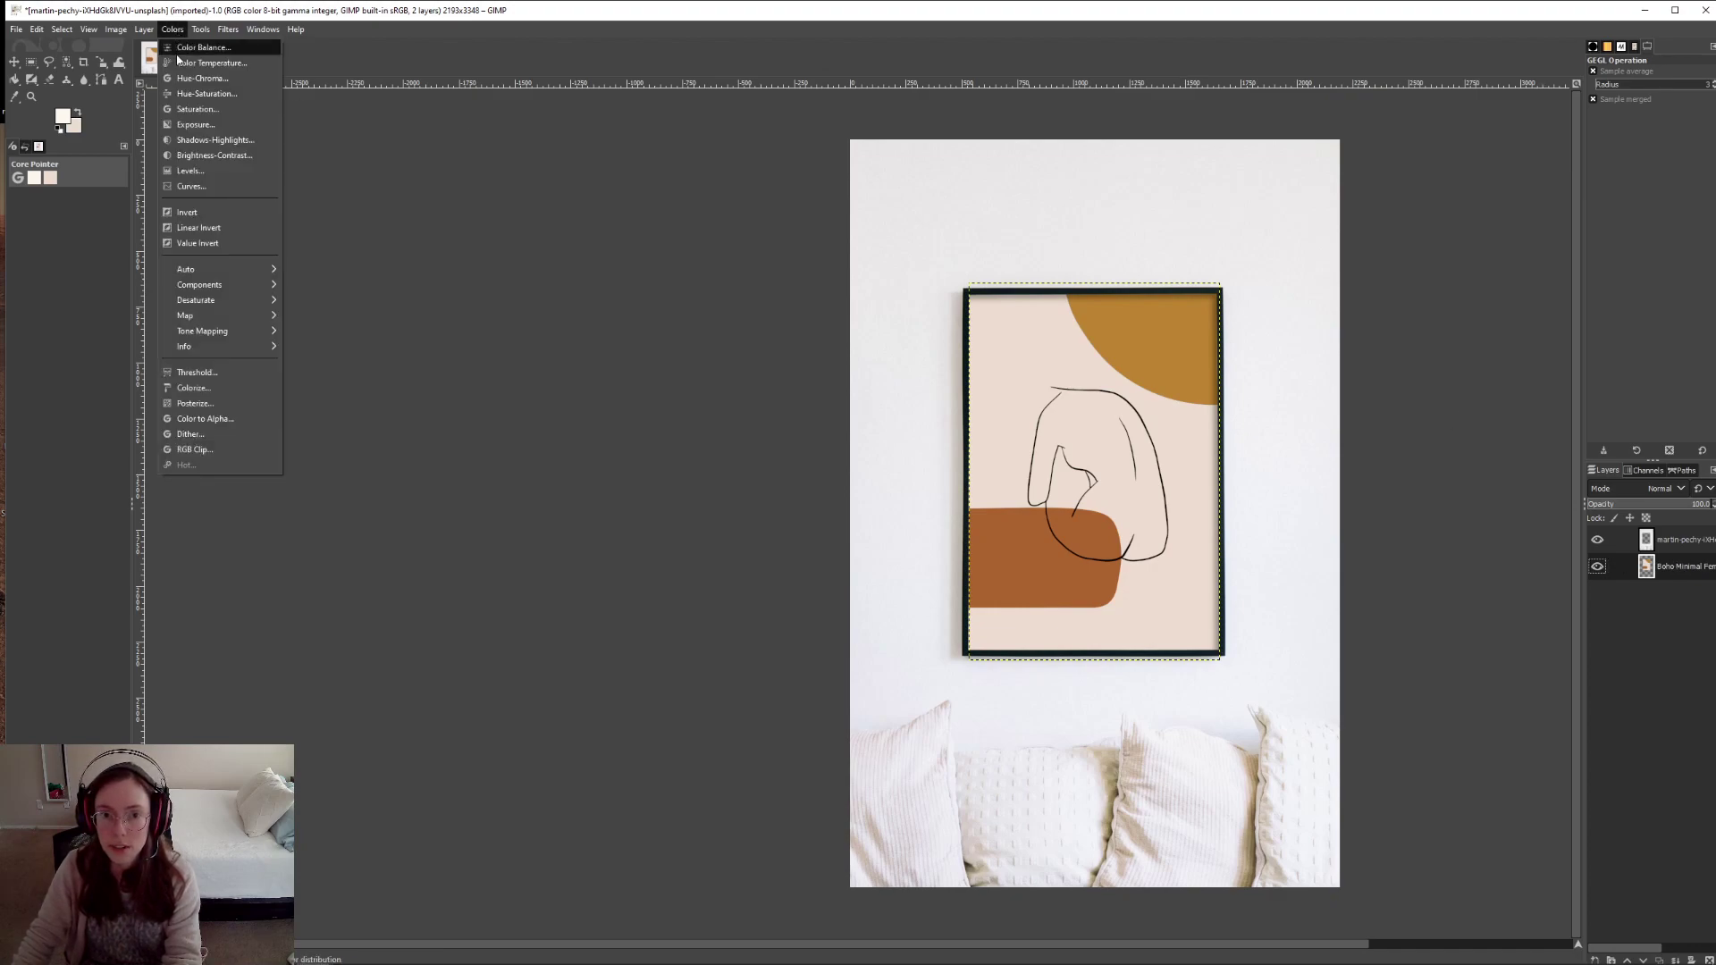
click(180, 67)
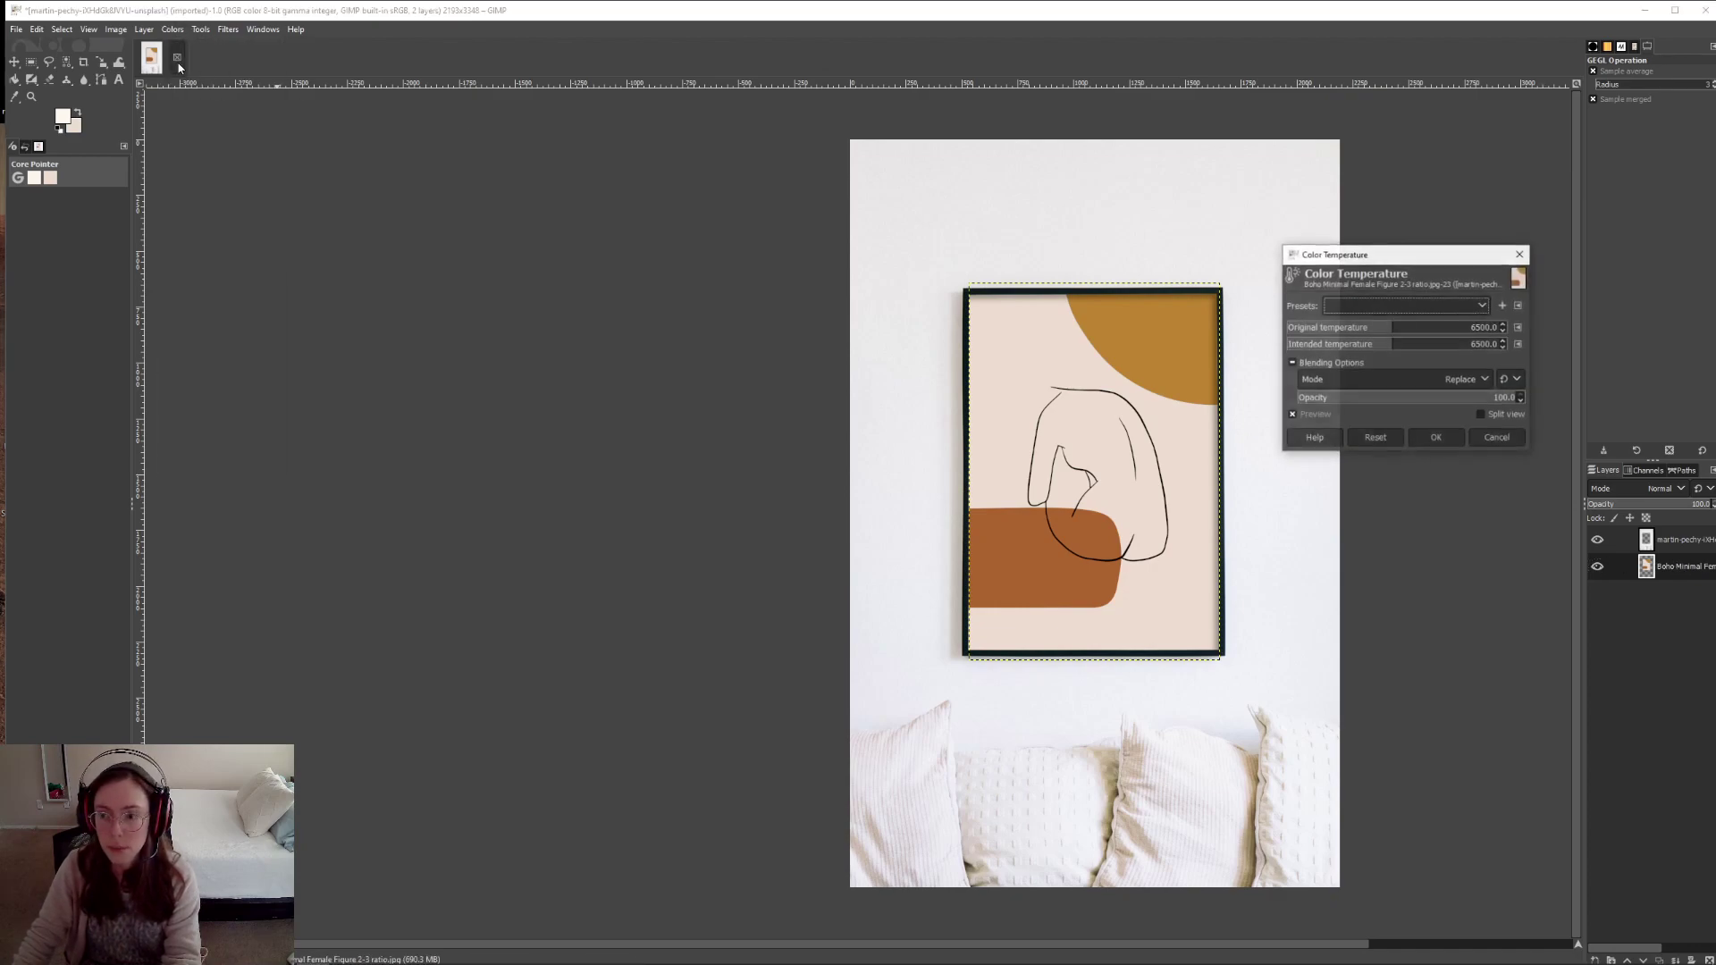
click(1374, 344)
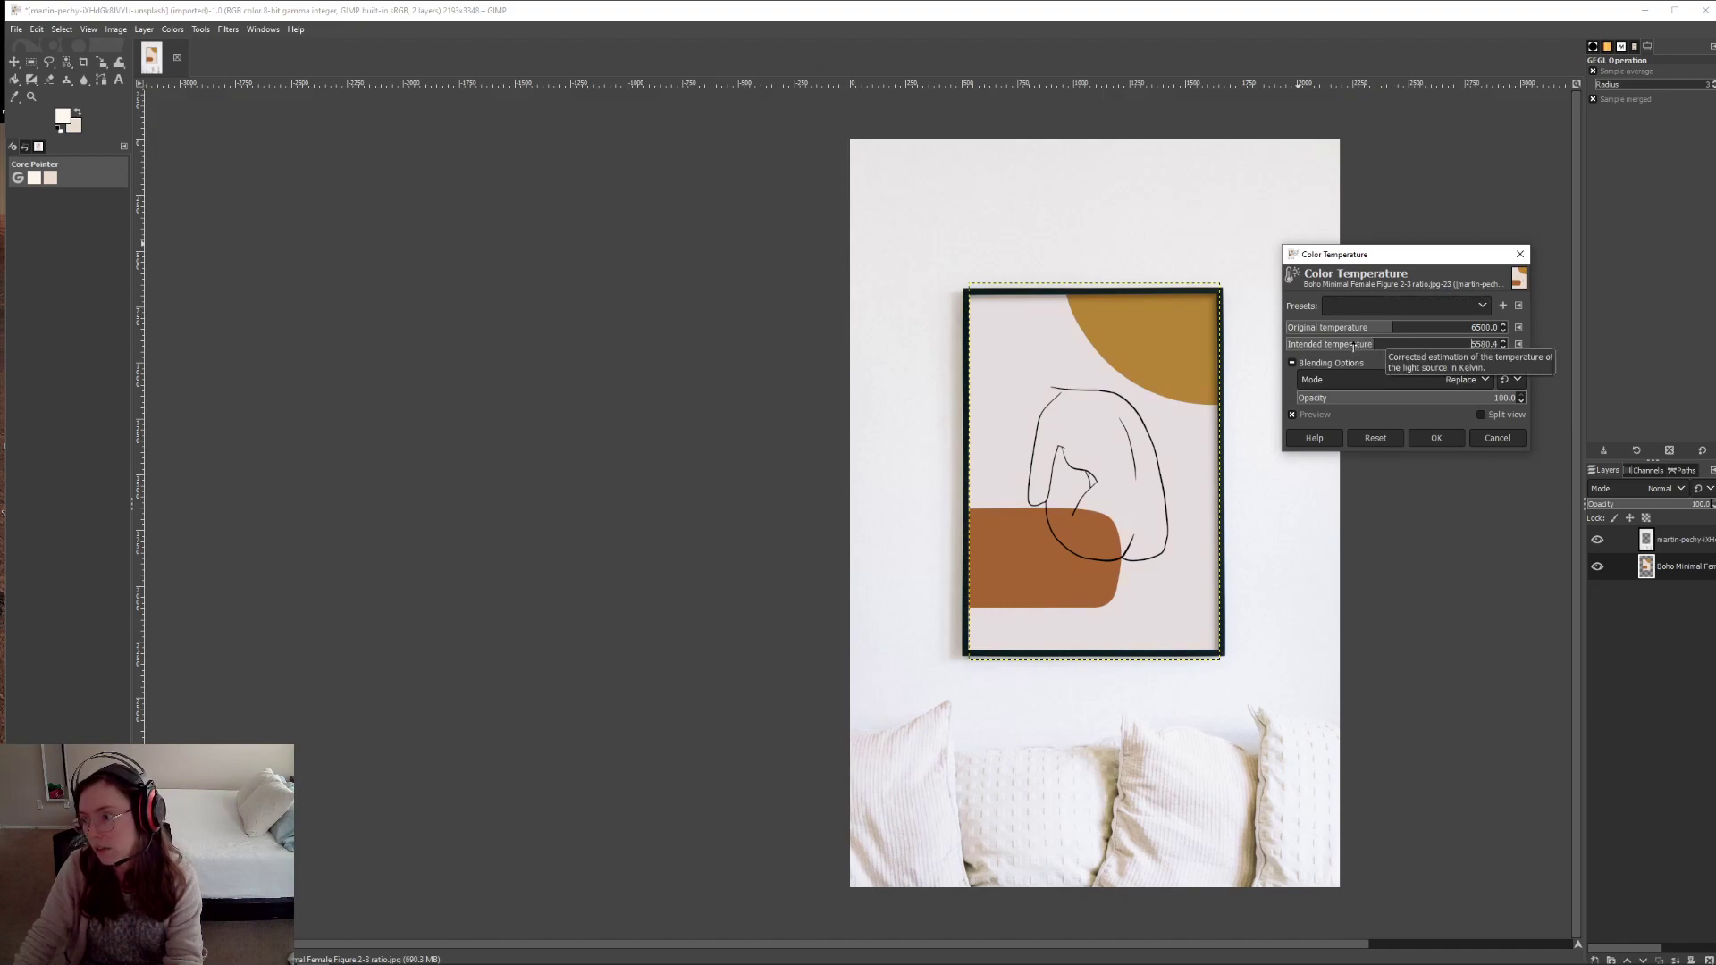
click(1337, 346)
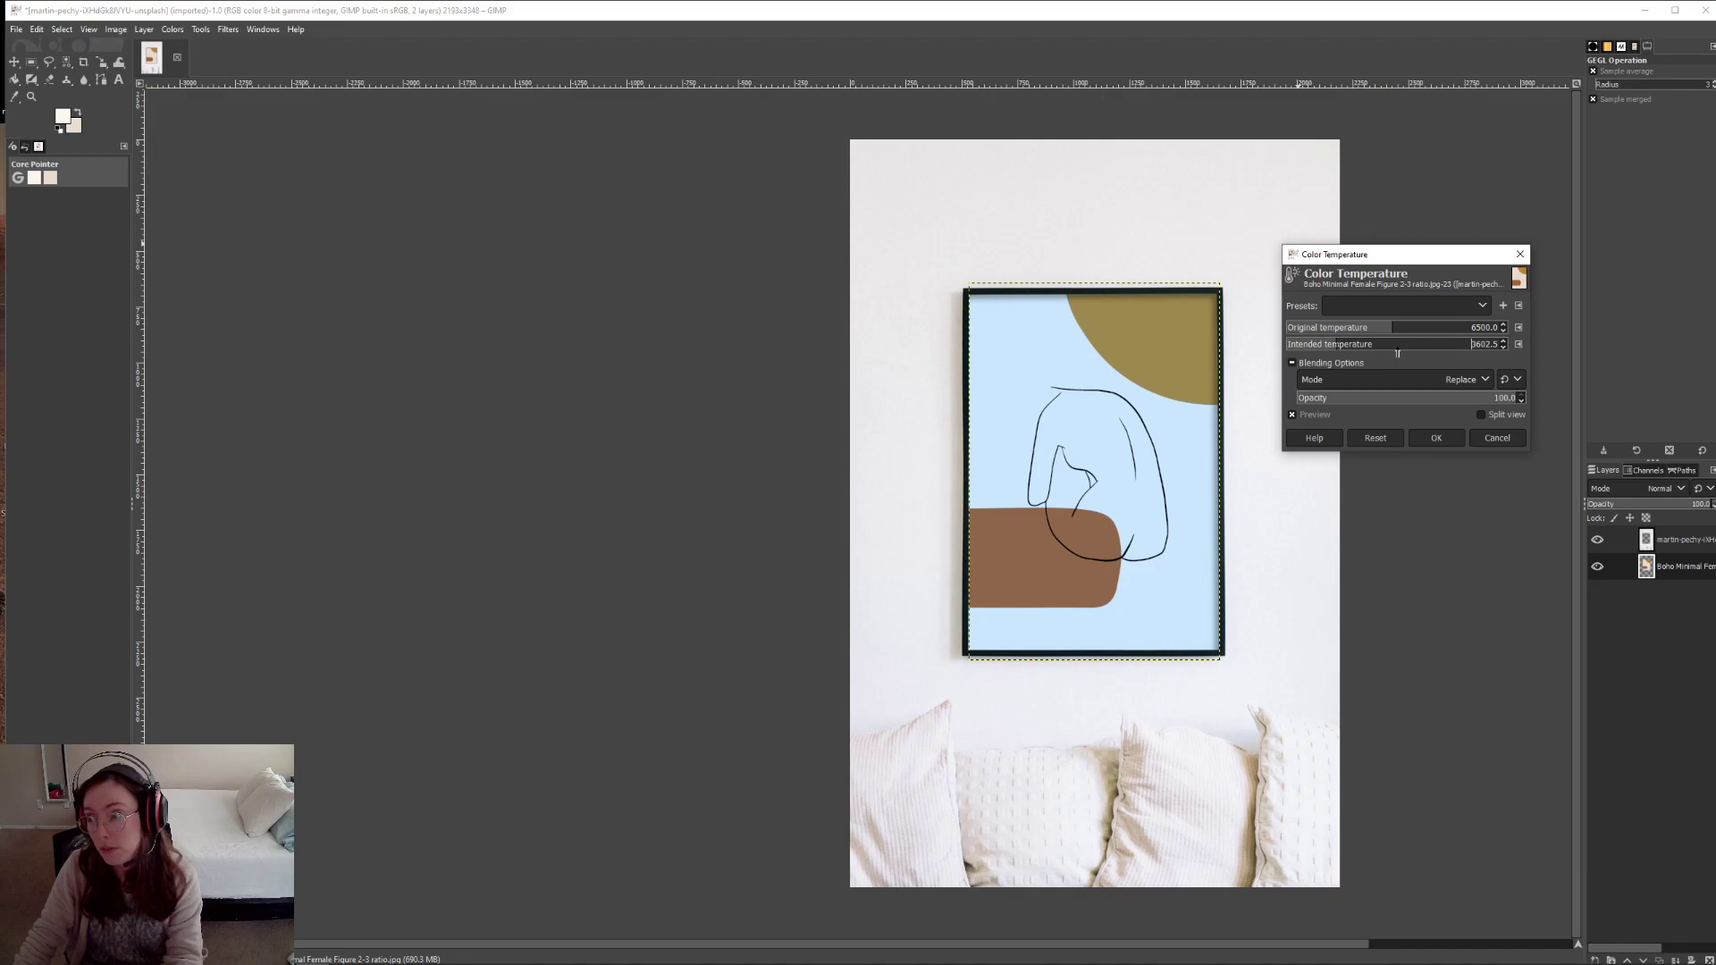
click(1482, 345)
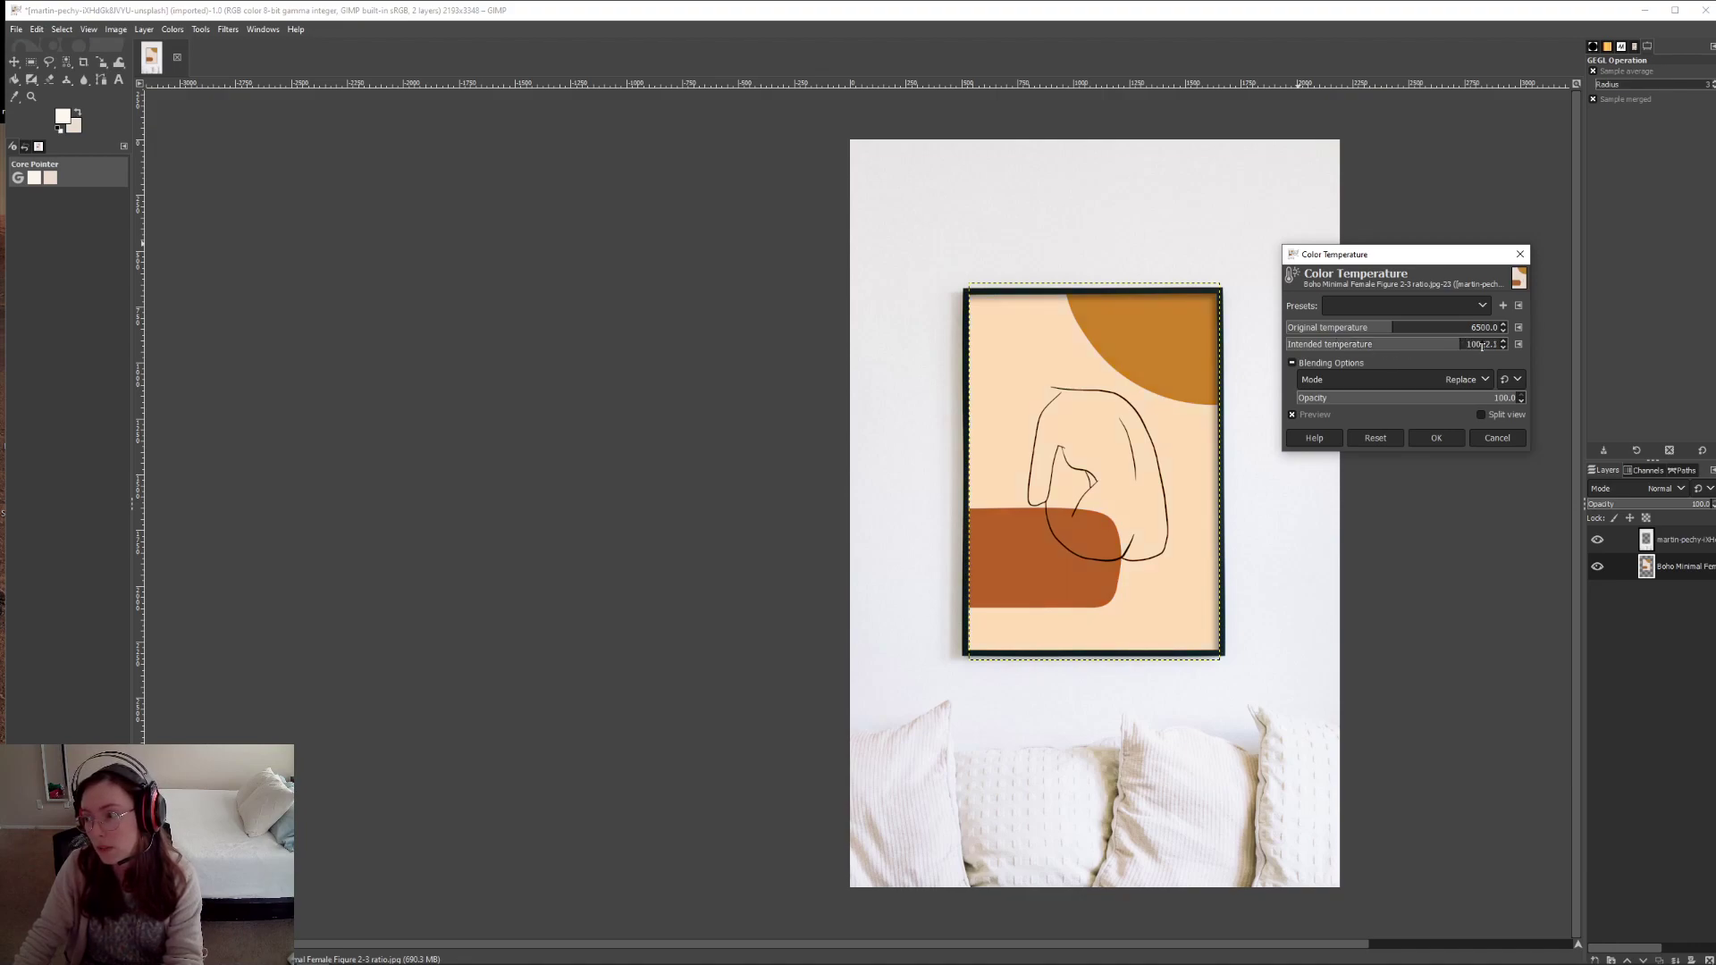
click(1495, 438)
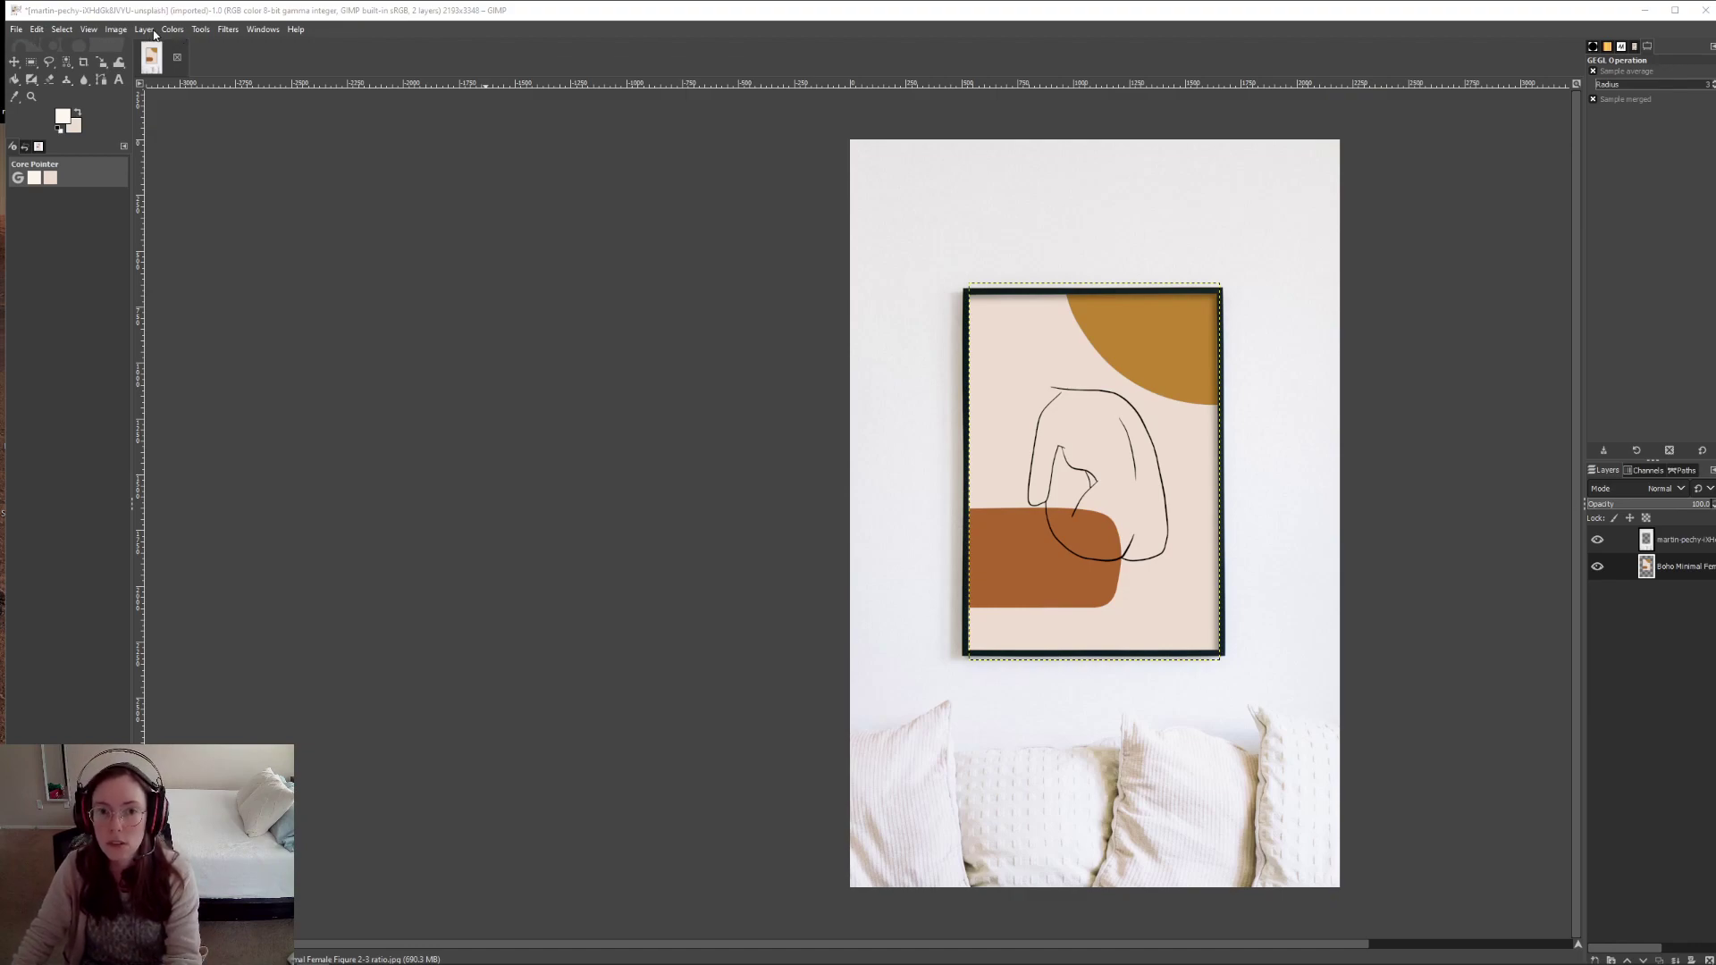
- Lower the print's exposure to -0.291 with Colors > Exposure
click(171, 29)
click(188, 124)
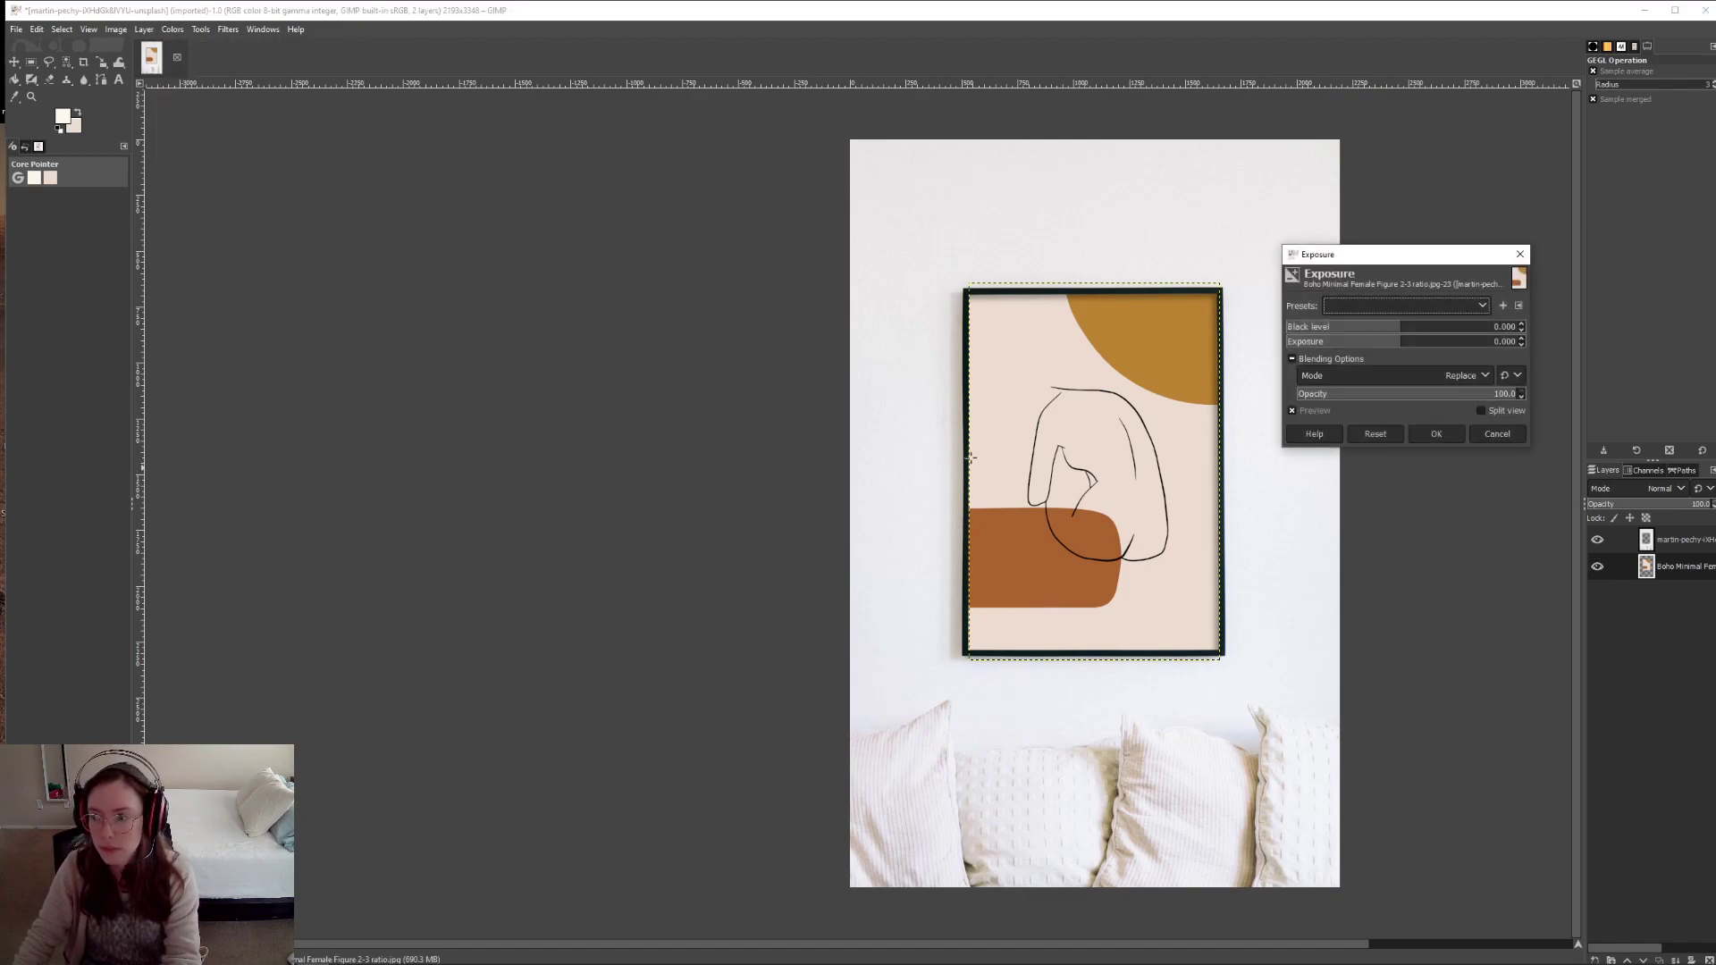
click(1398, 342)
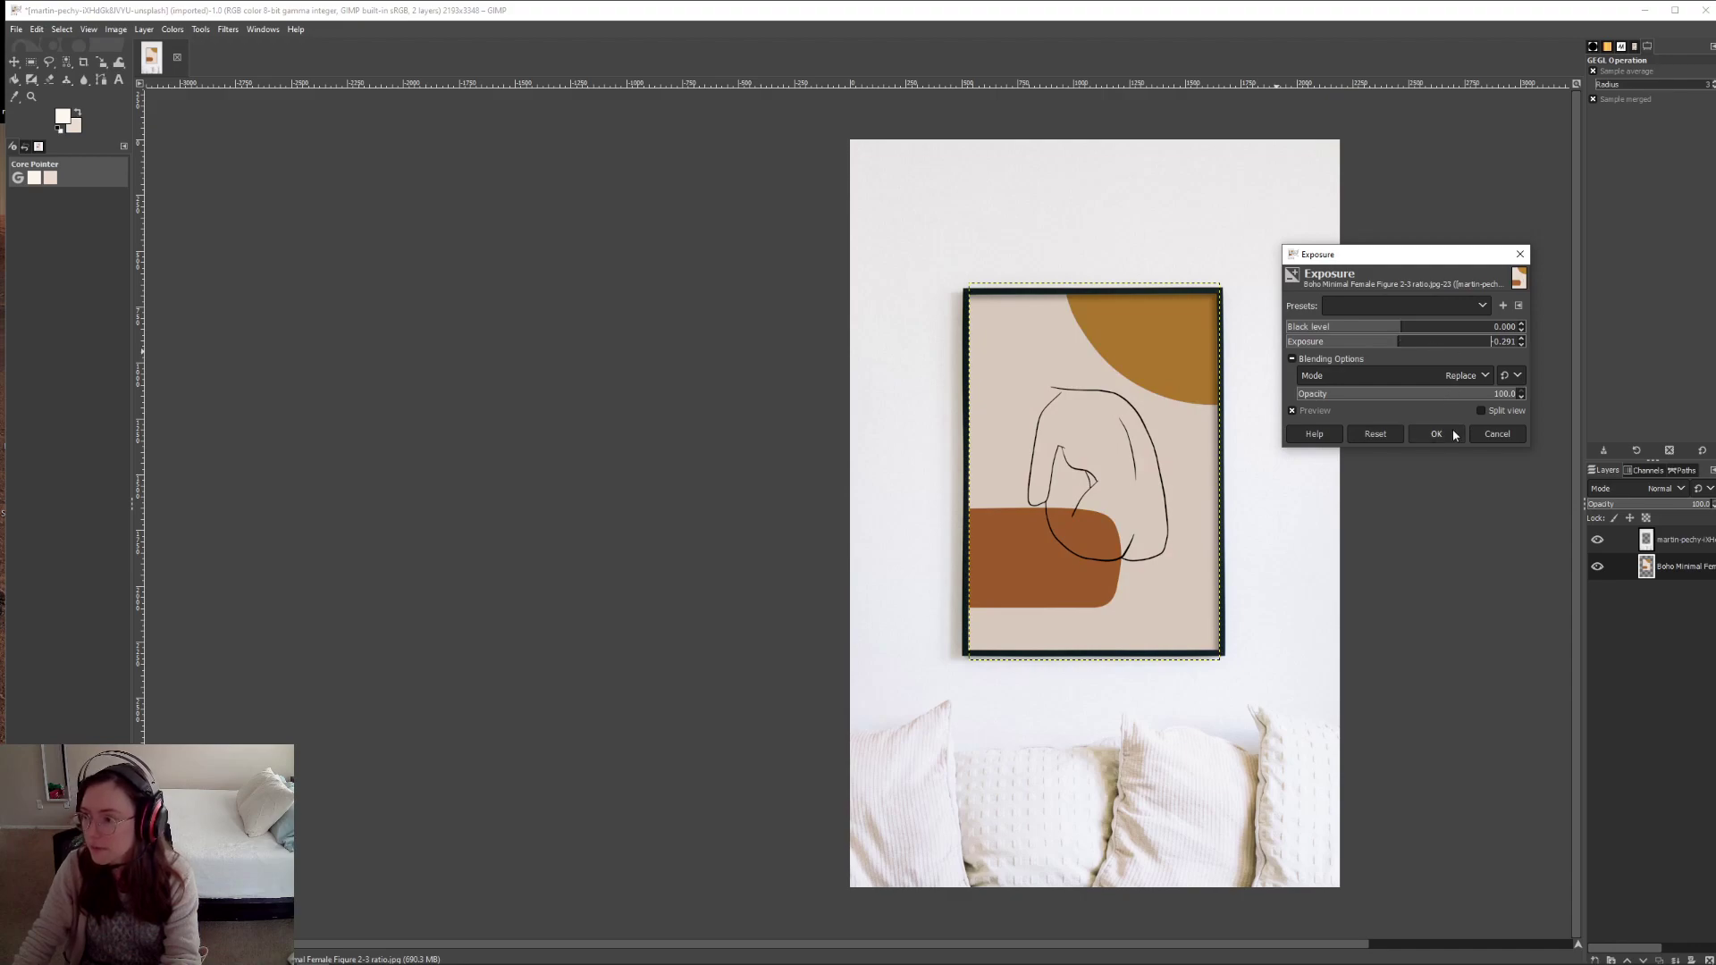
click(1437, 434)
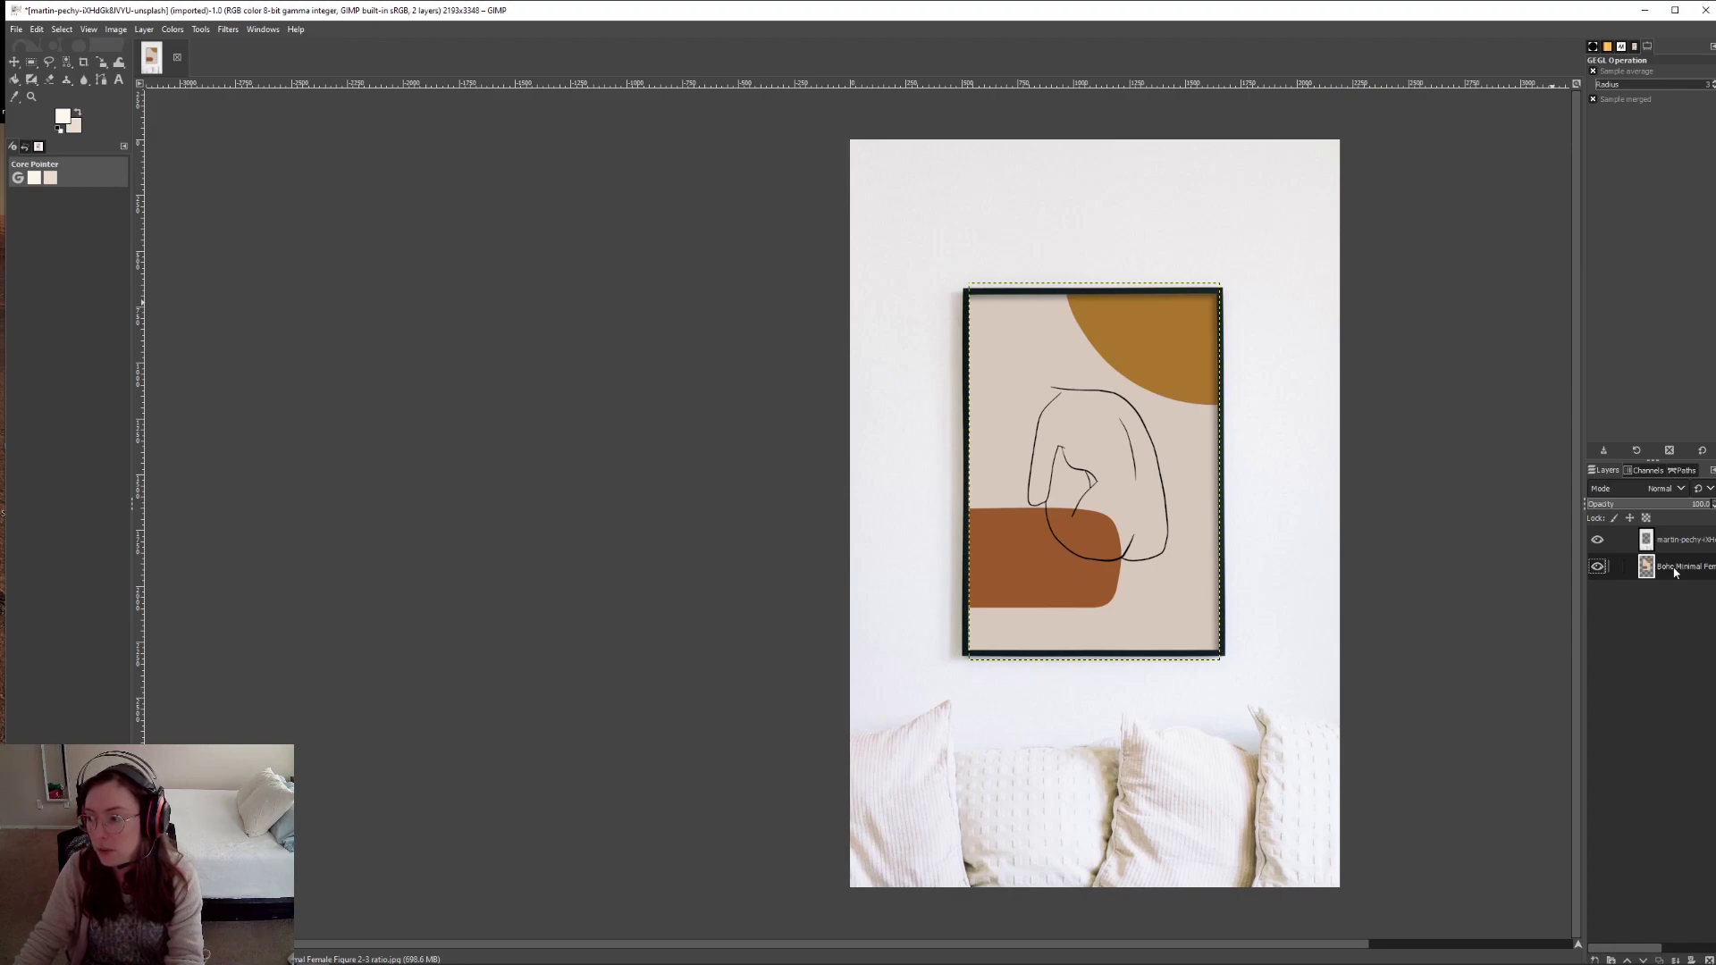
- Open the Apply Canvas filter and set its blend mode to Luma darken only
click(228, 32)
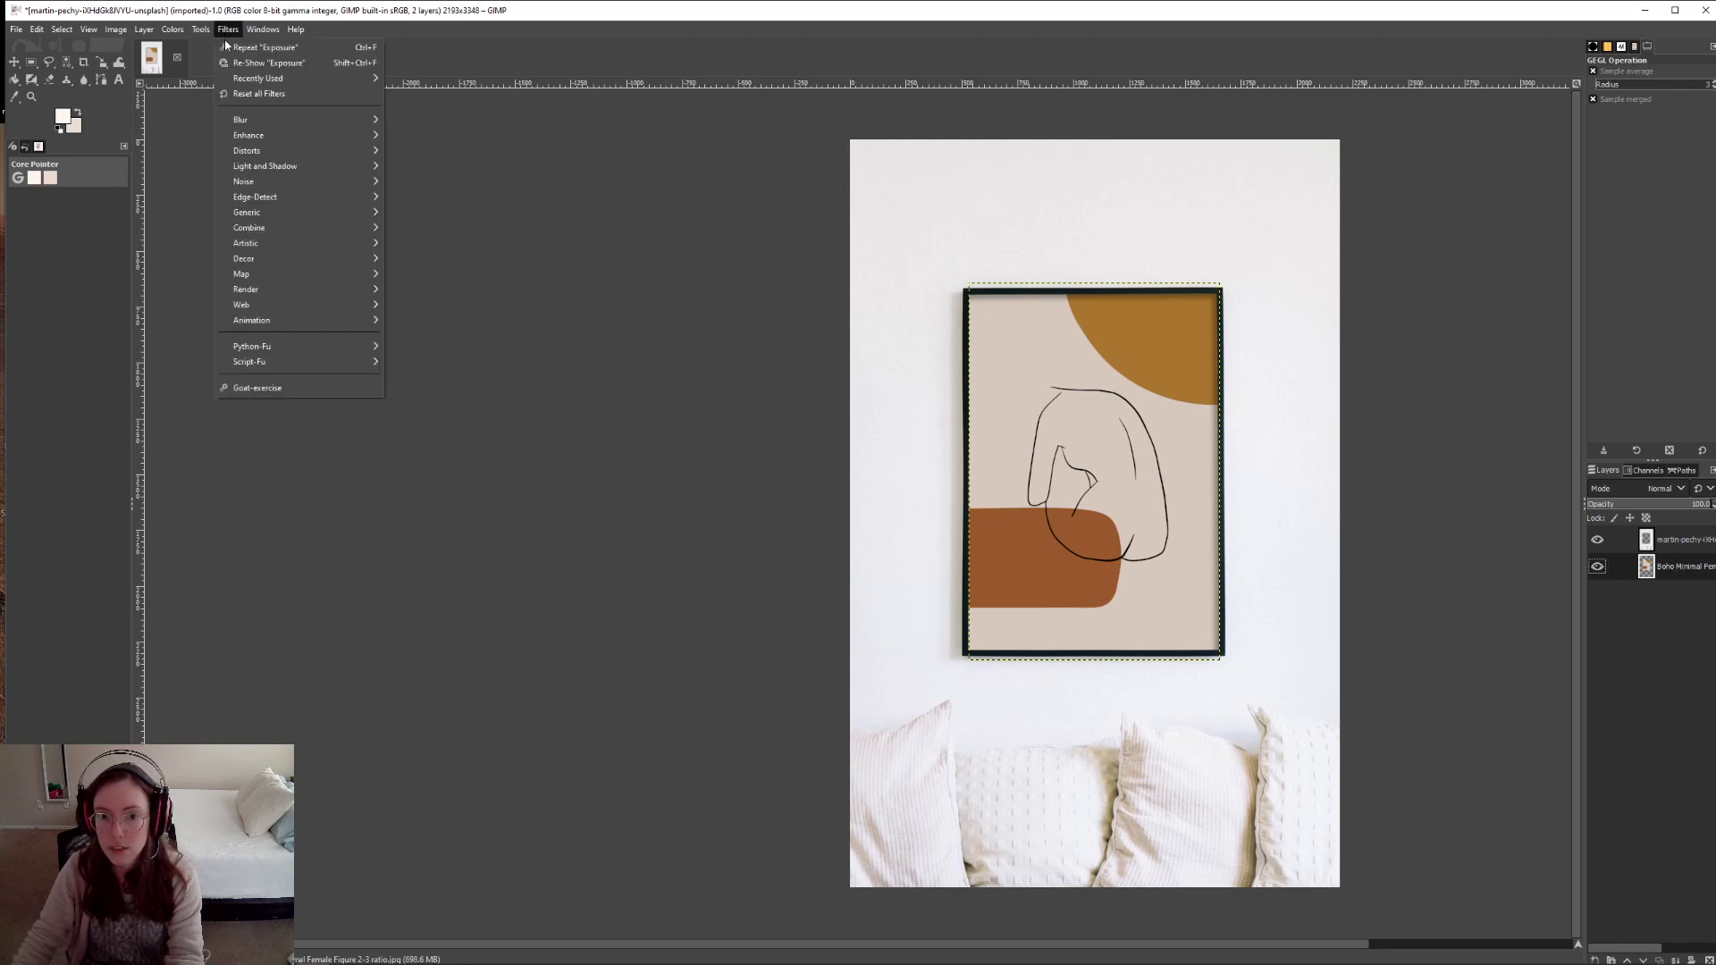
mouse_move(275, 240)
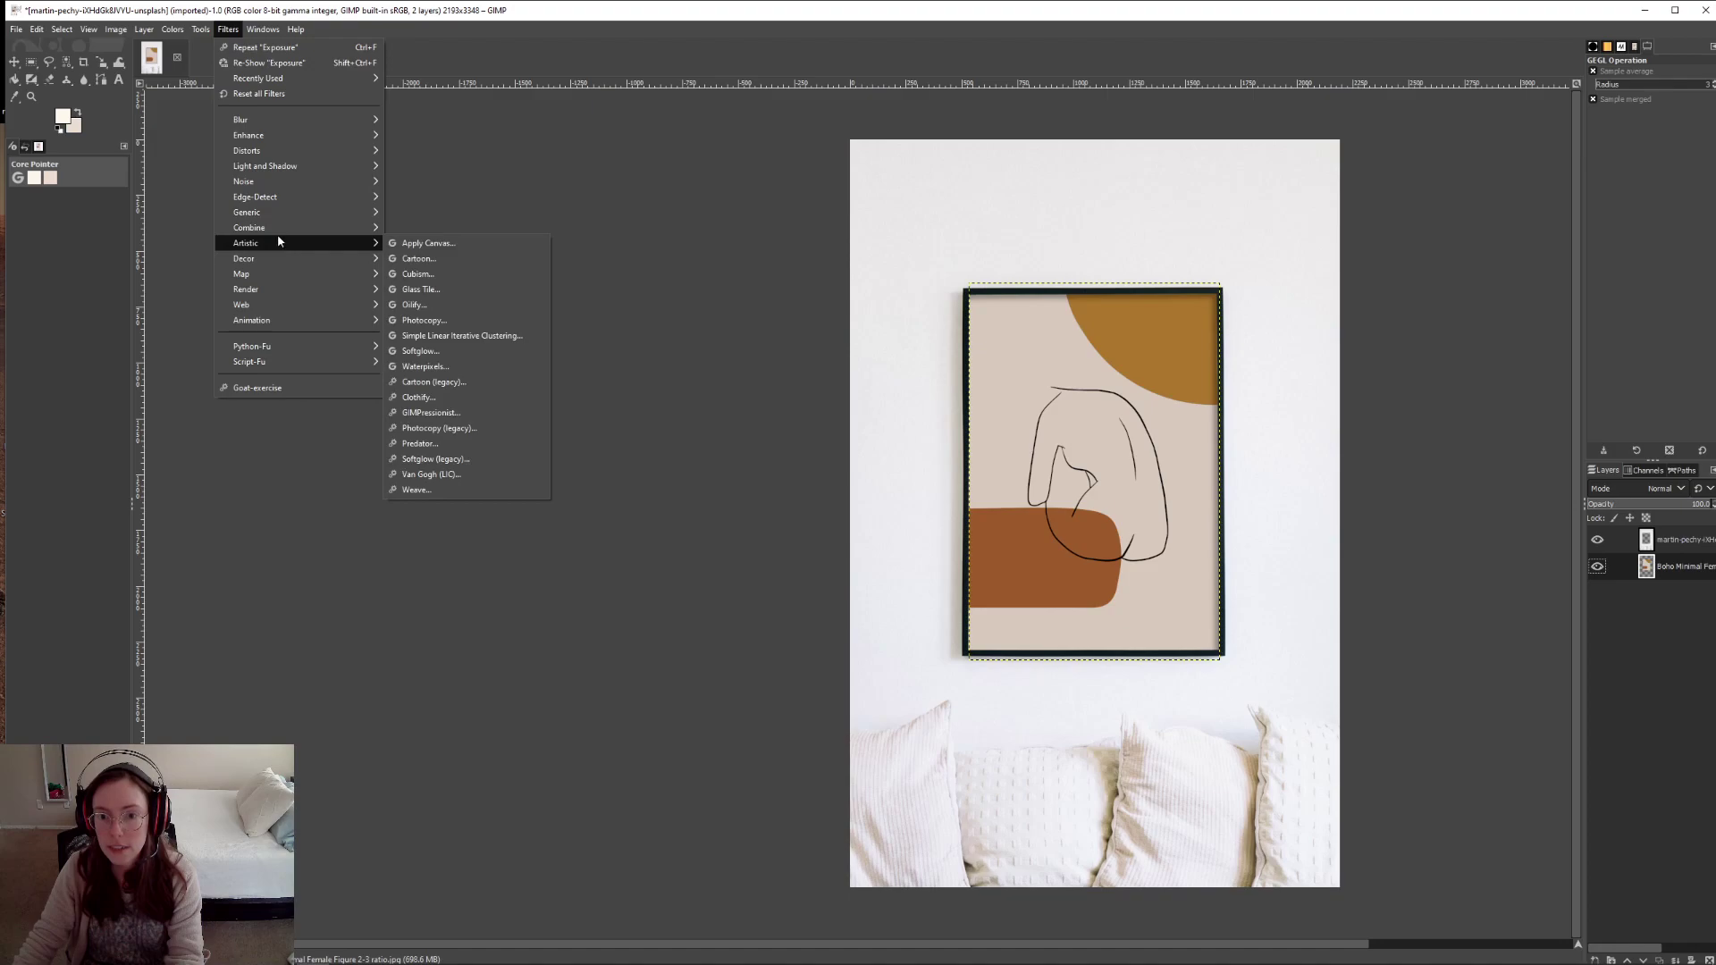
click(406, 242)
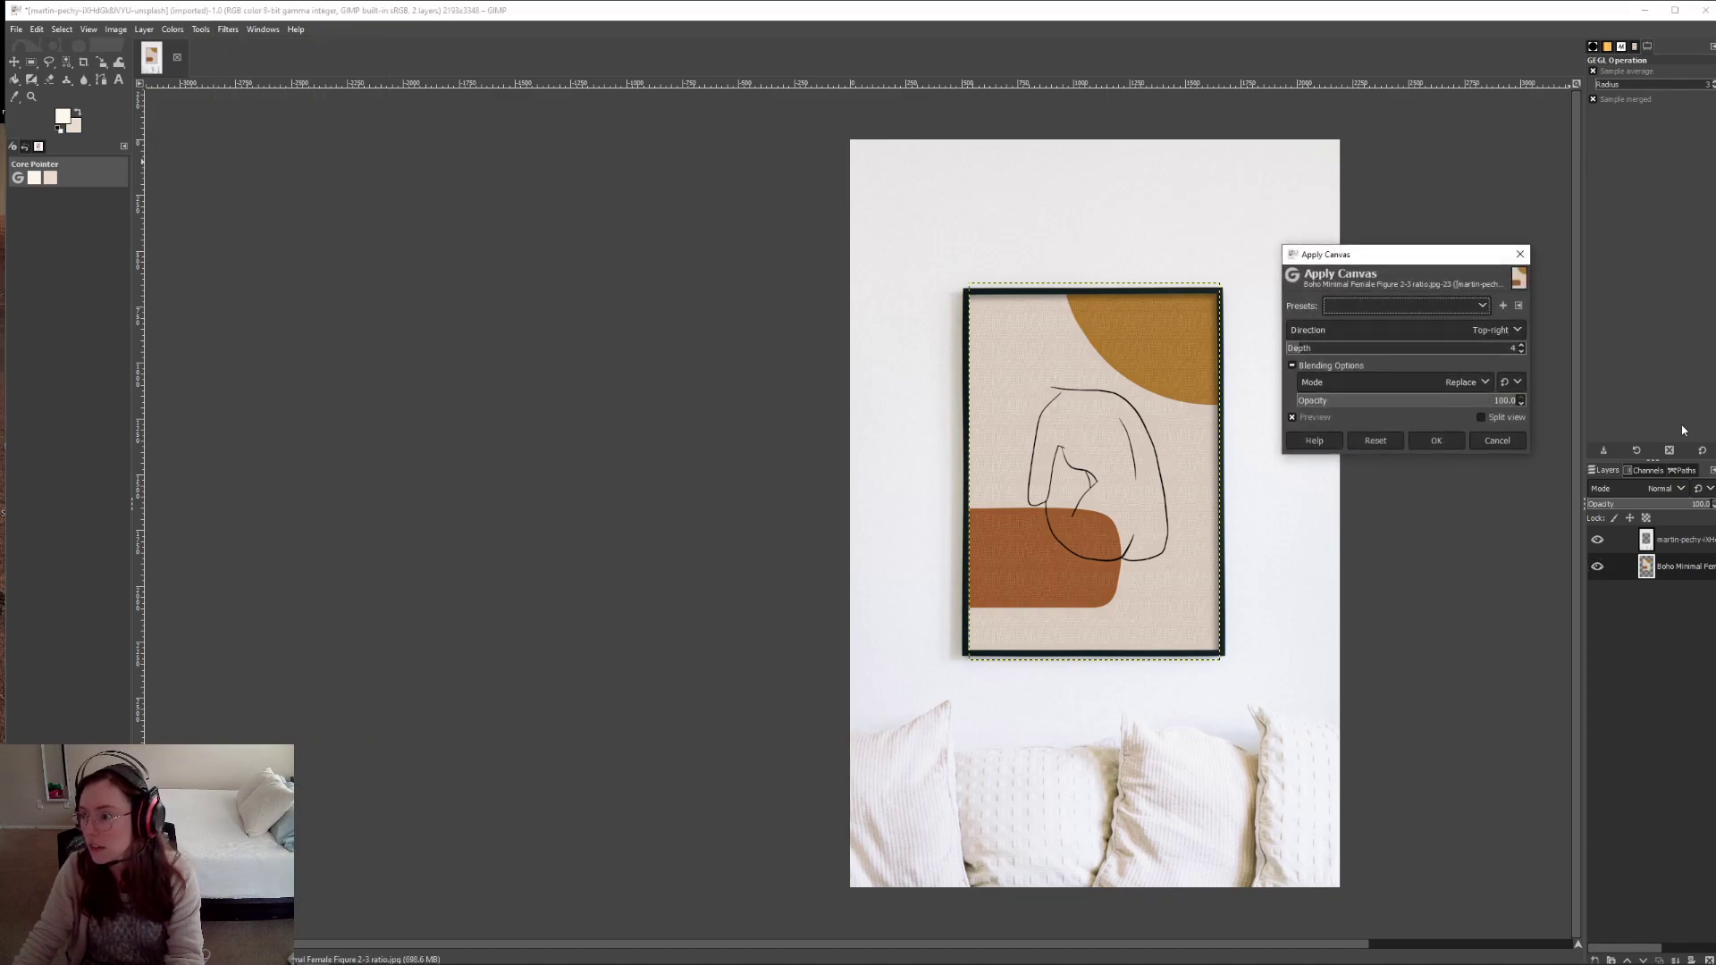
click(1466, 383)
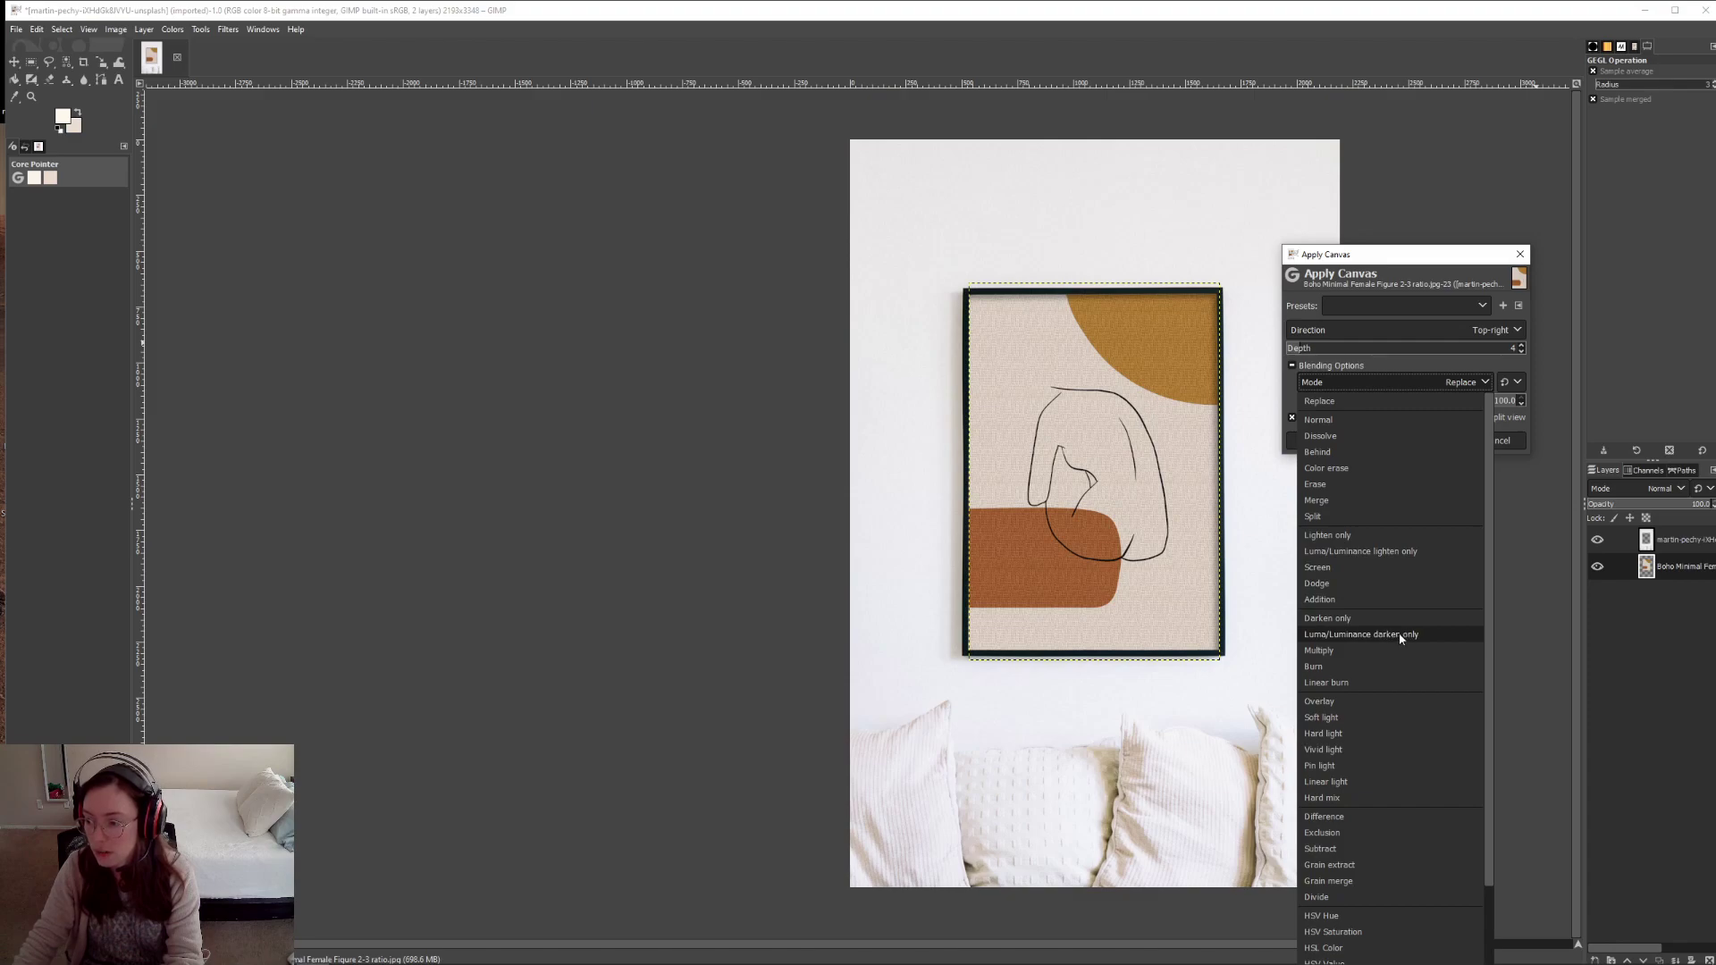
click(1380, 553)
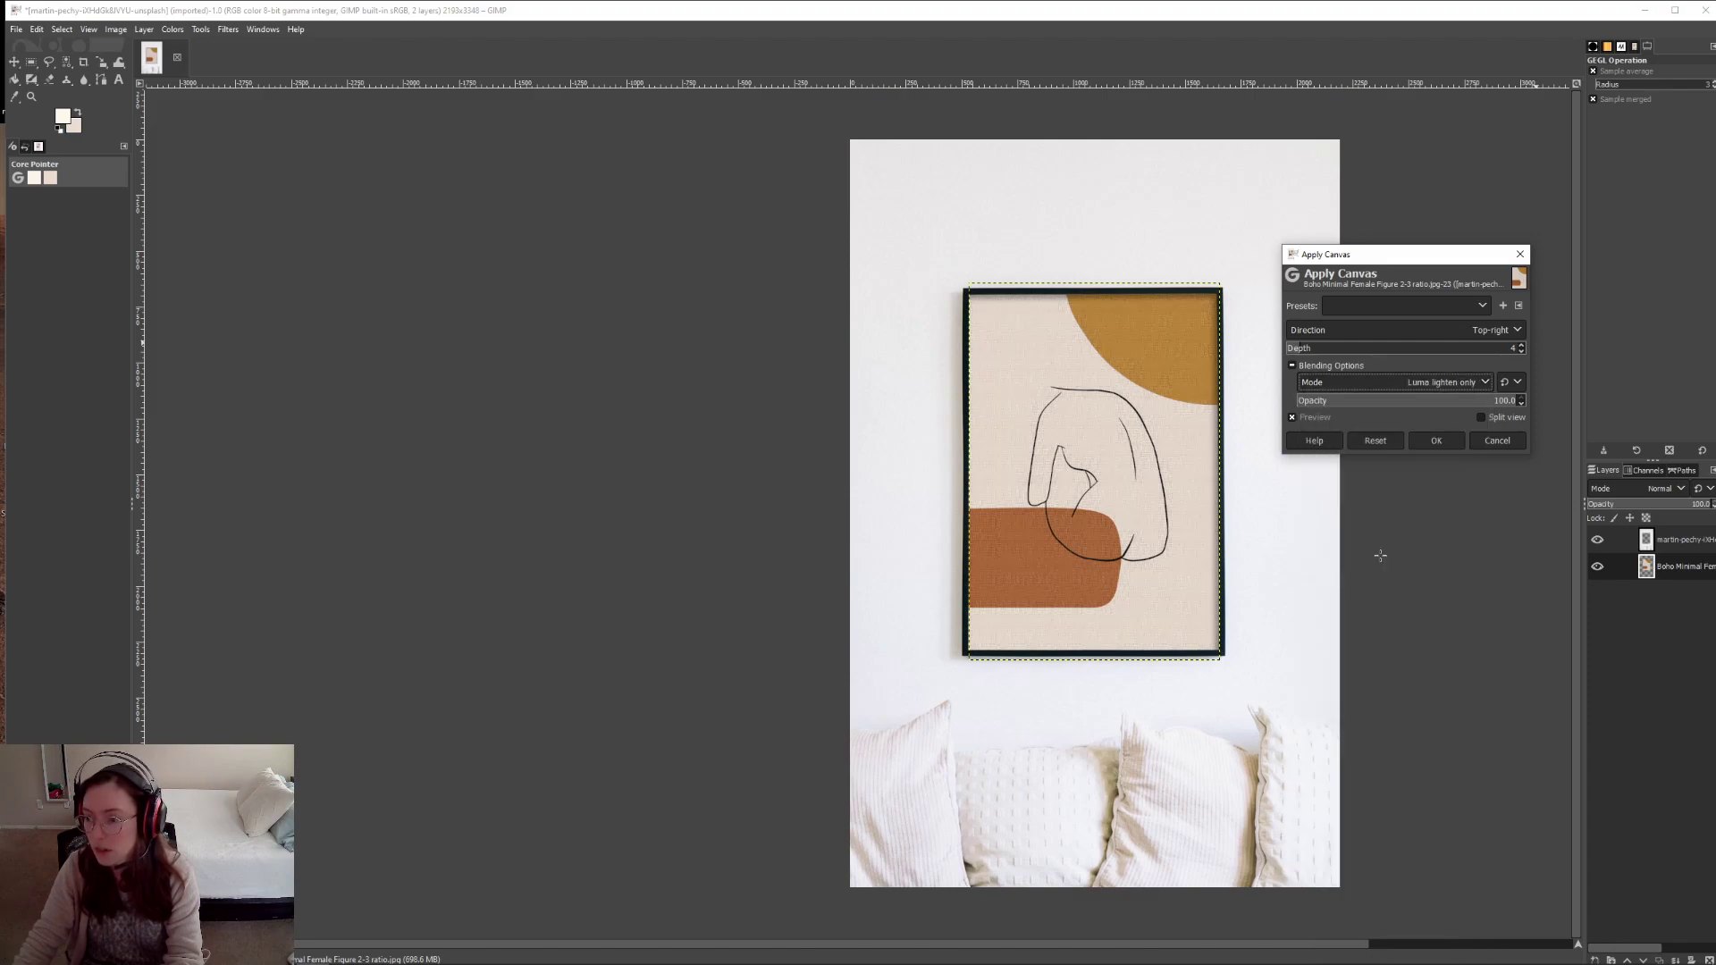
click(1441, 384)
click(1402, 632)
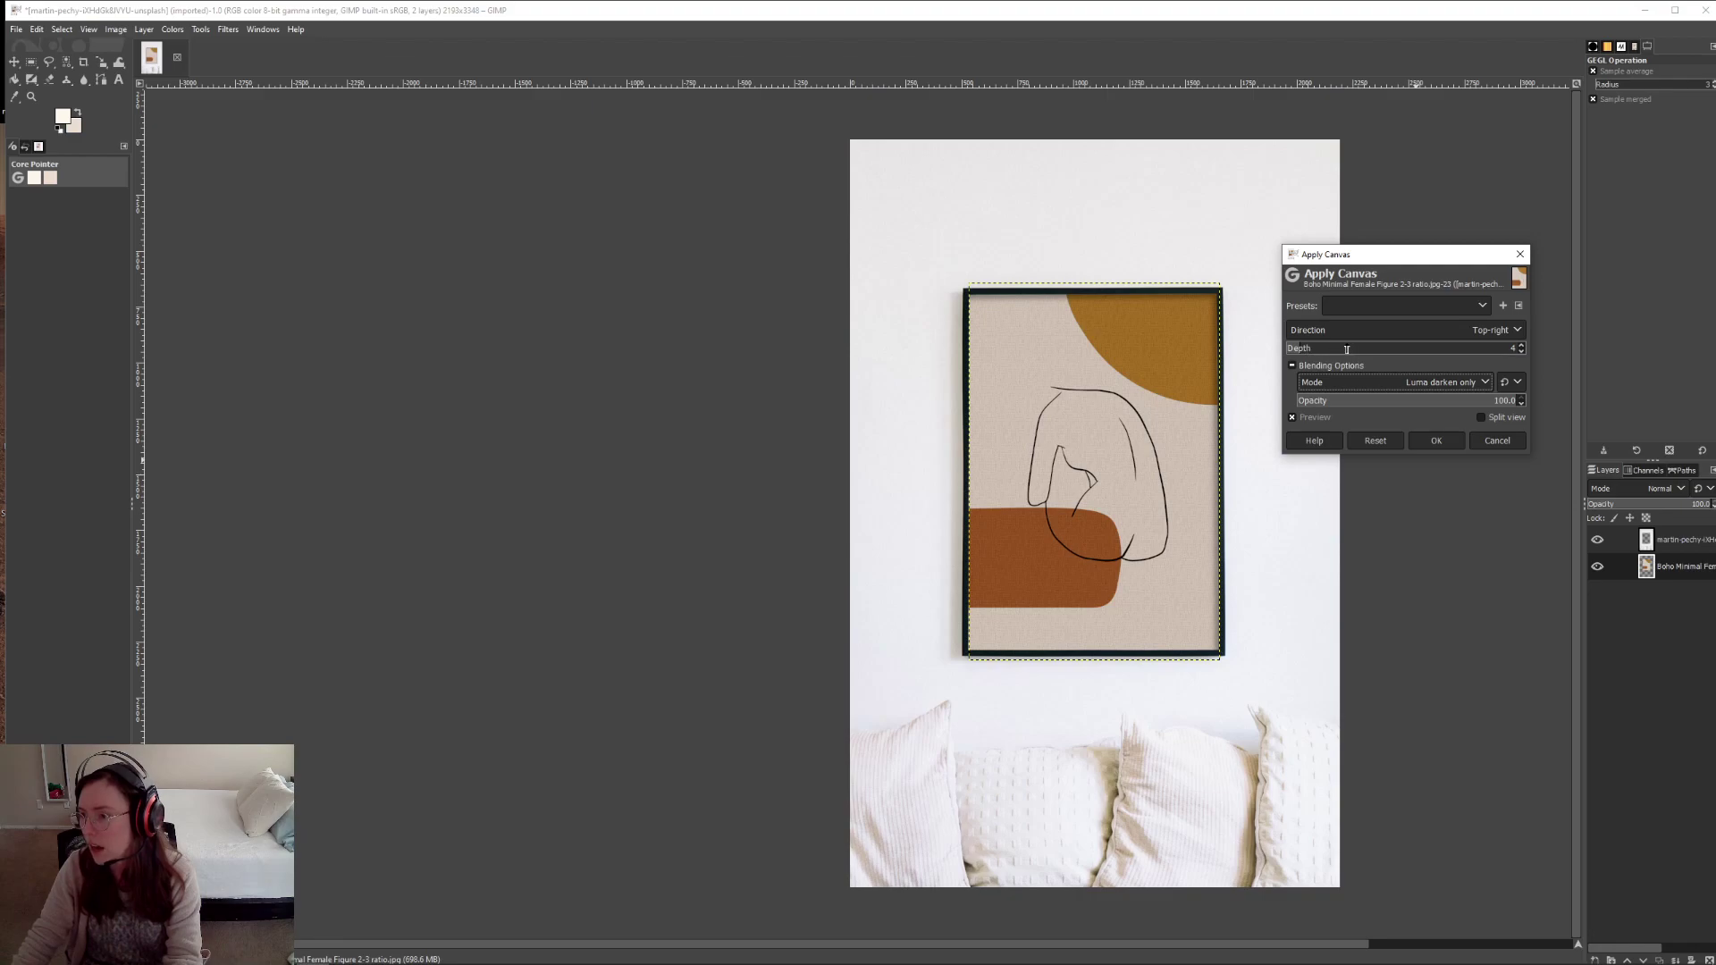
- Set the canvas texture depth to 5 and apply it to the print
drag(1347, 350, 1422, 351)
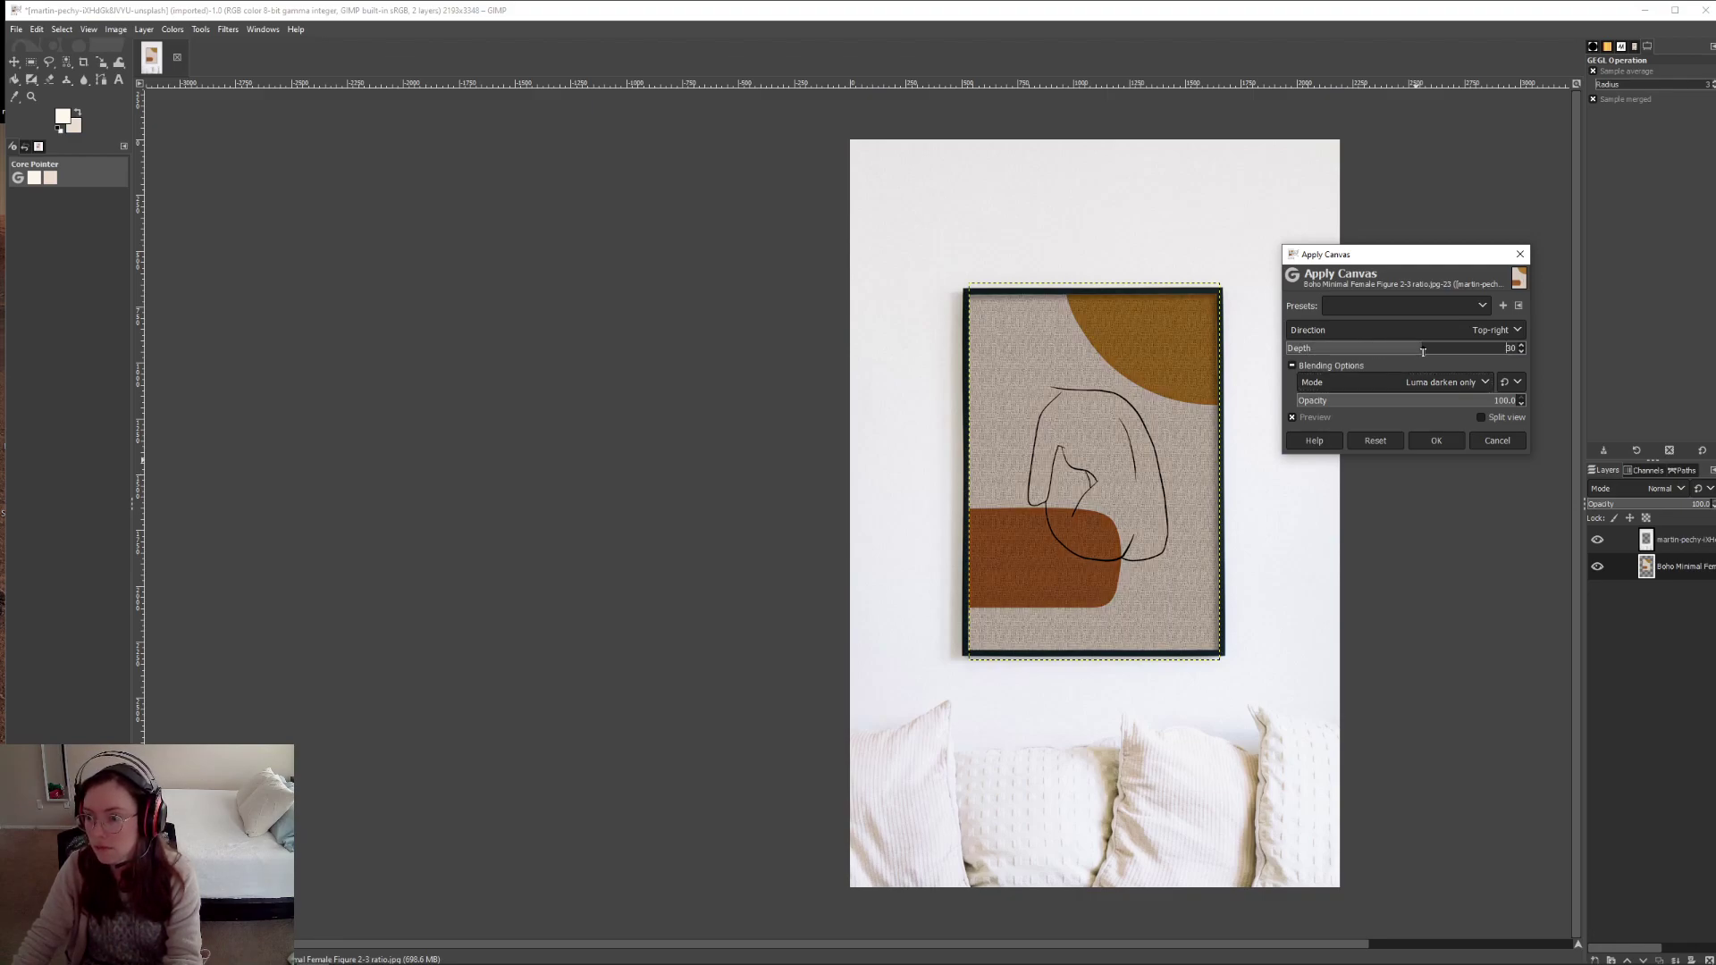
click(1303, 348)
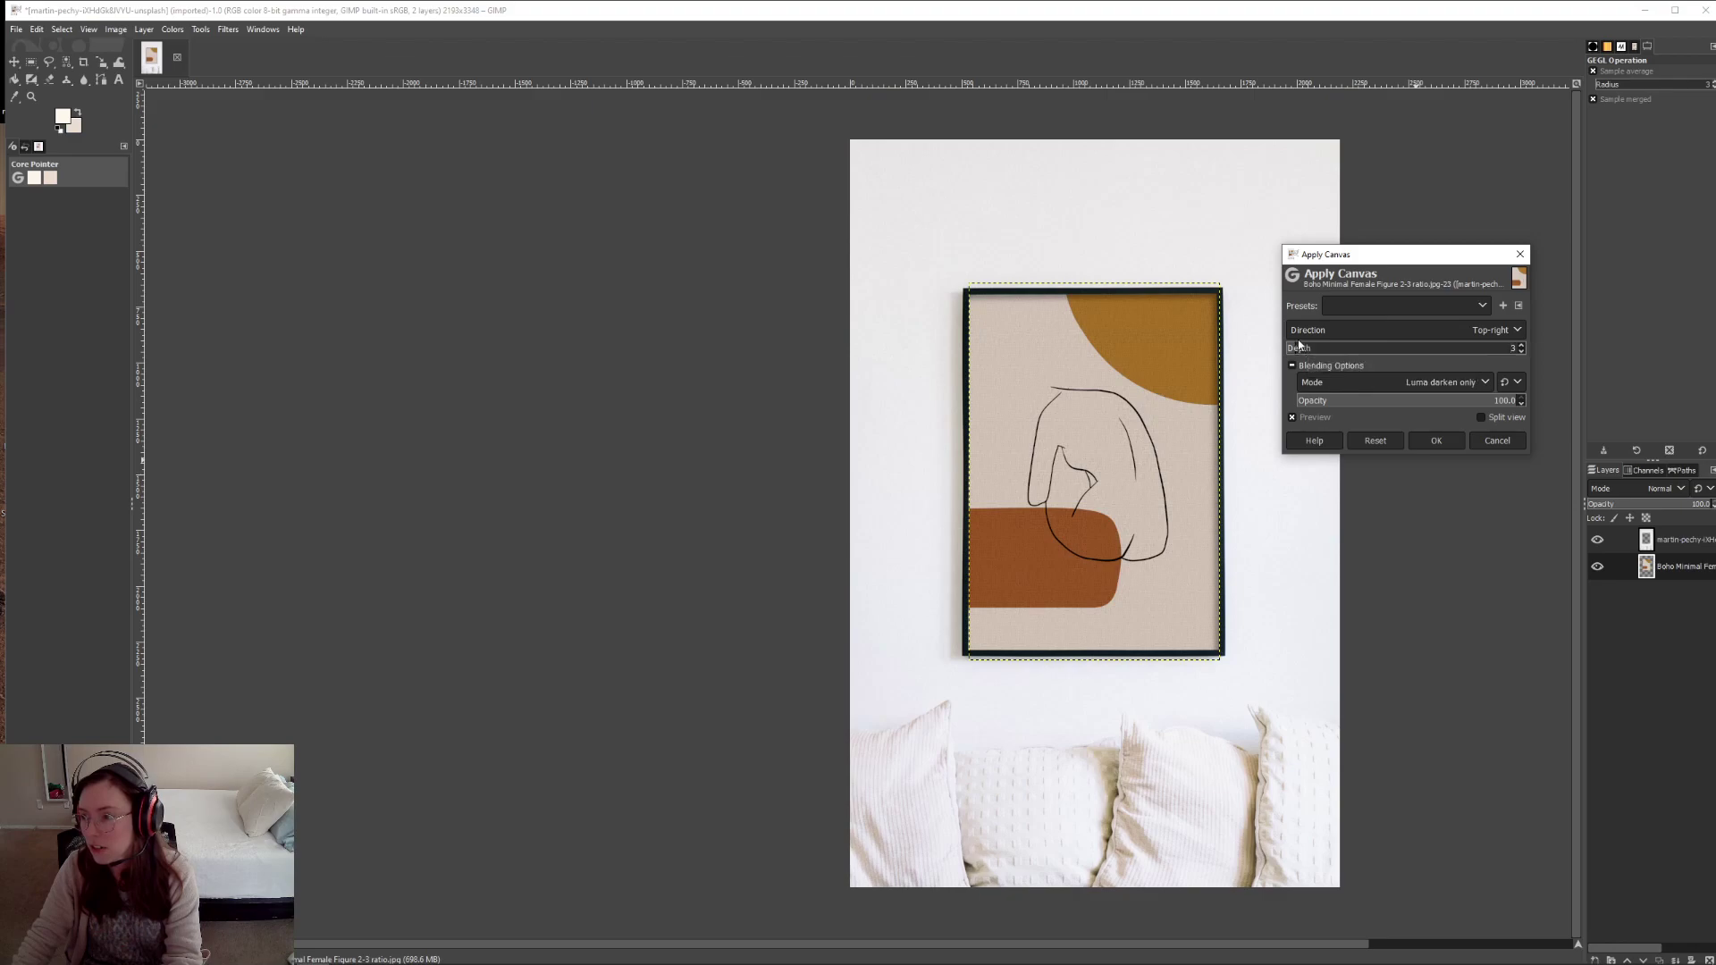
scroll(1130, 504, up, 4)
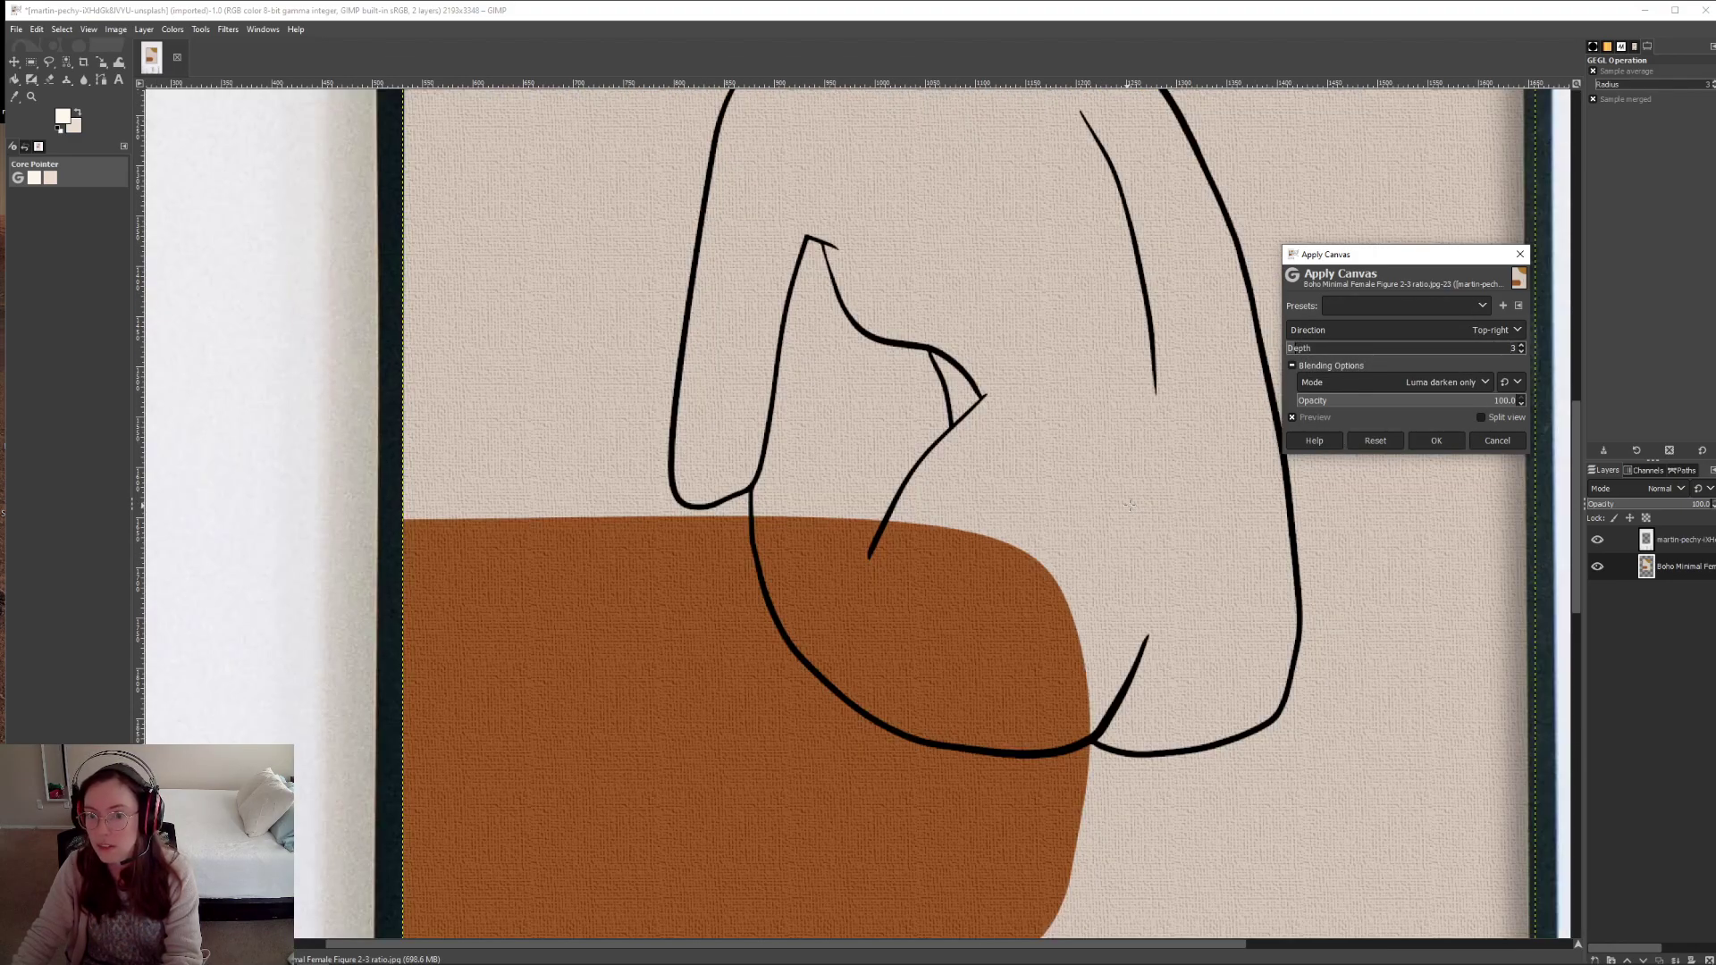
scroll(1130, 505, down, 4)
click(1436, 441)
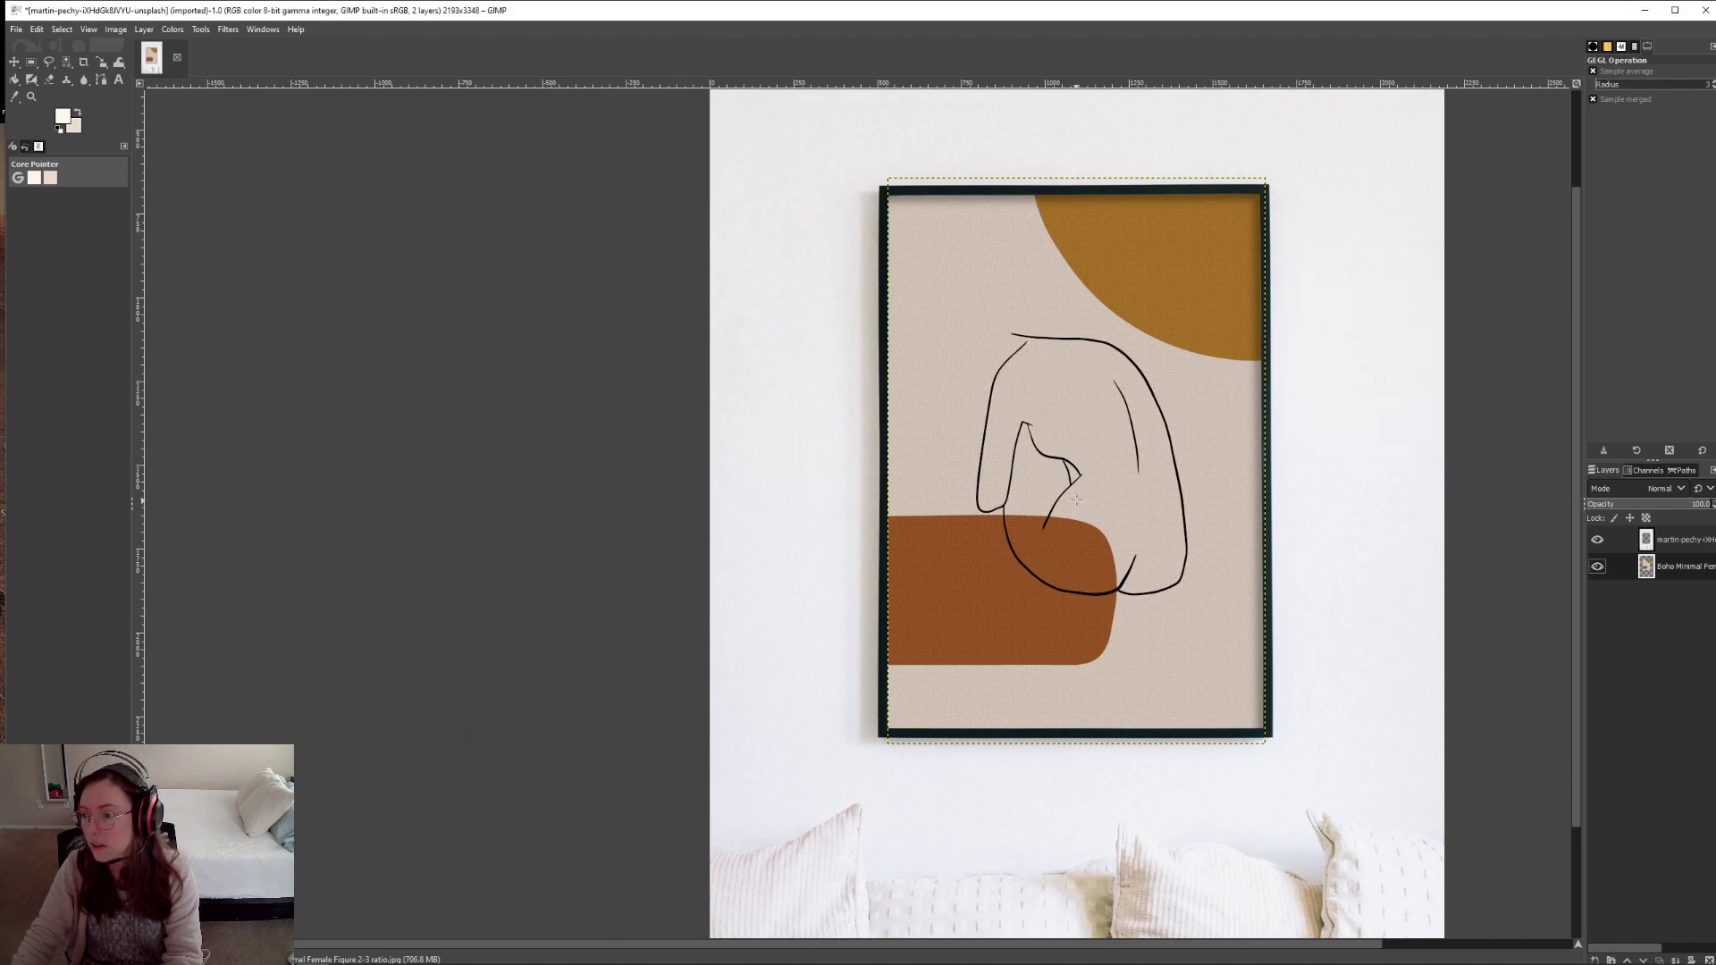
scroll(1337, 391, down, 1)
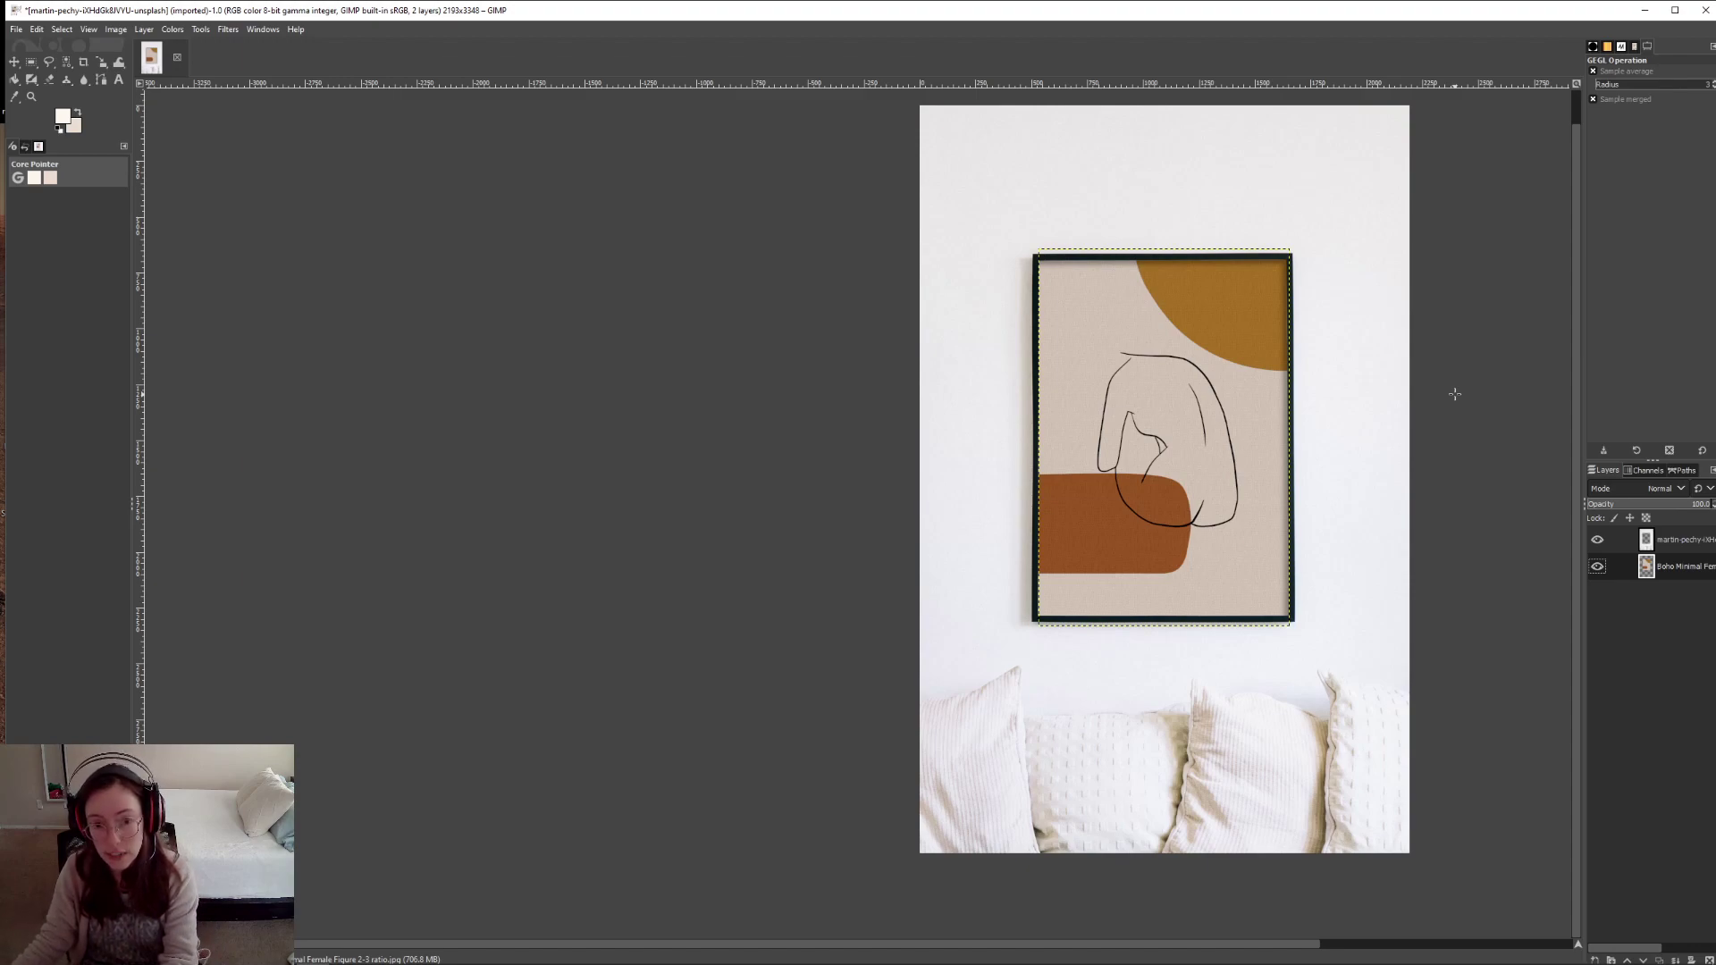
key(ctrl+shift+e)
click(601, 430)
click(17, 30)
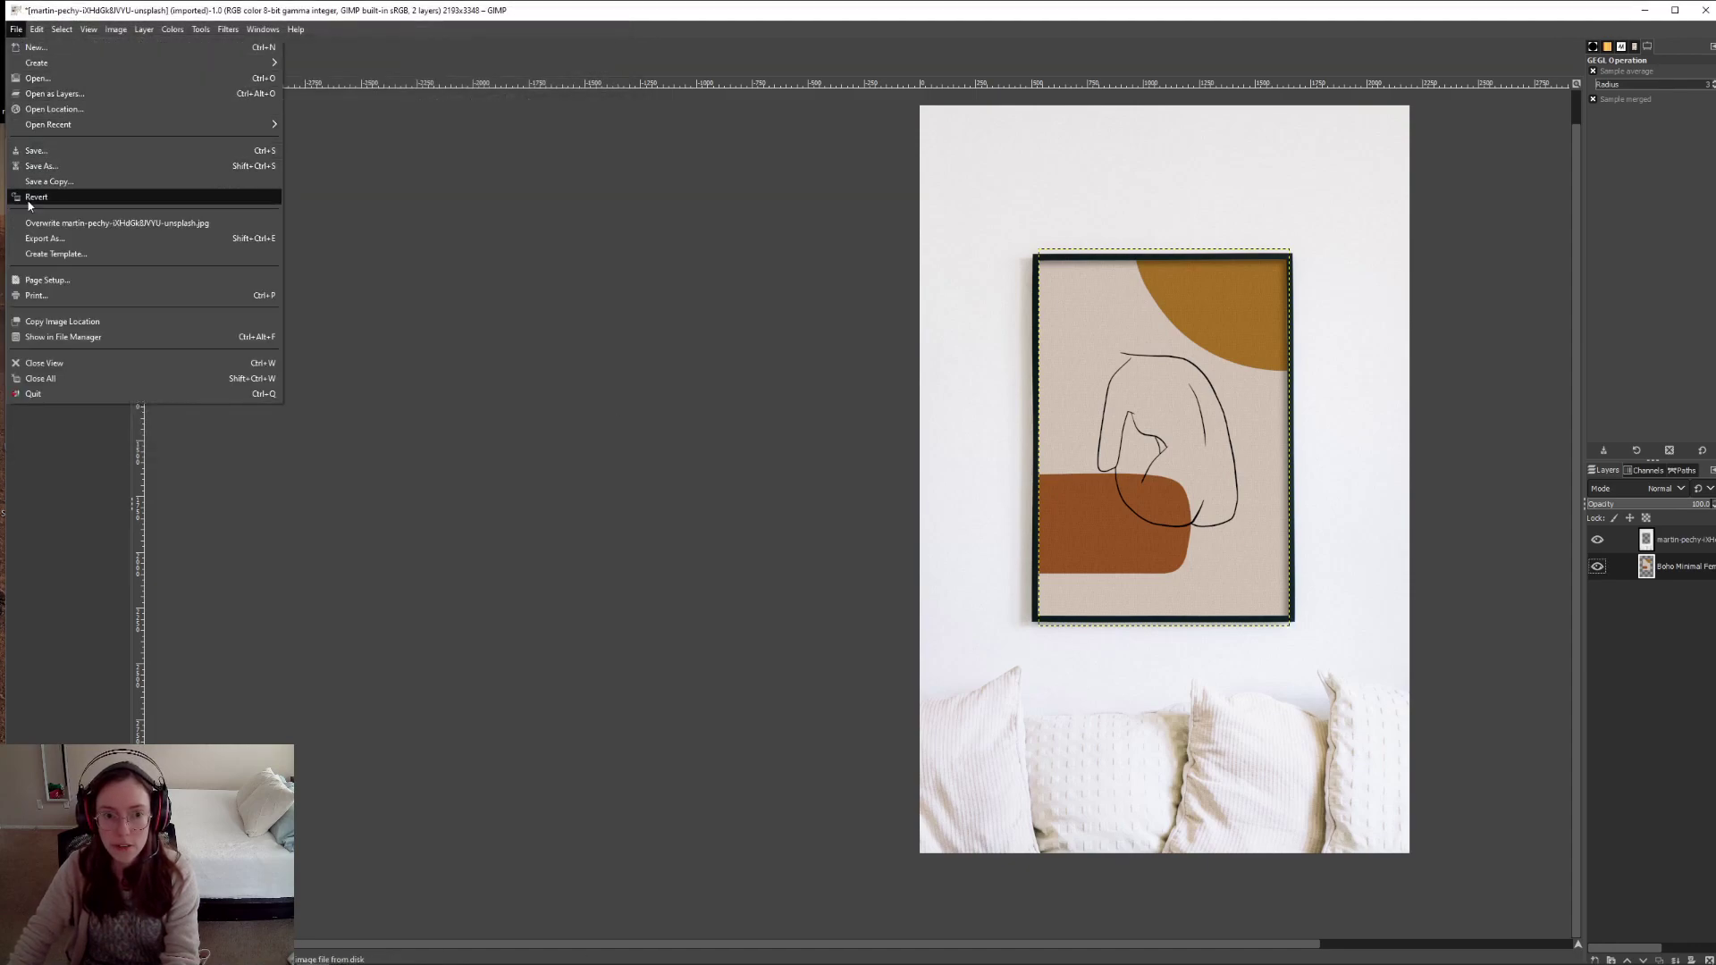
click(45, 238)
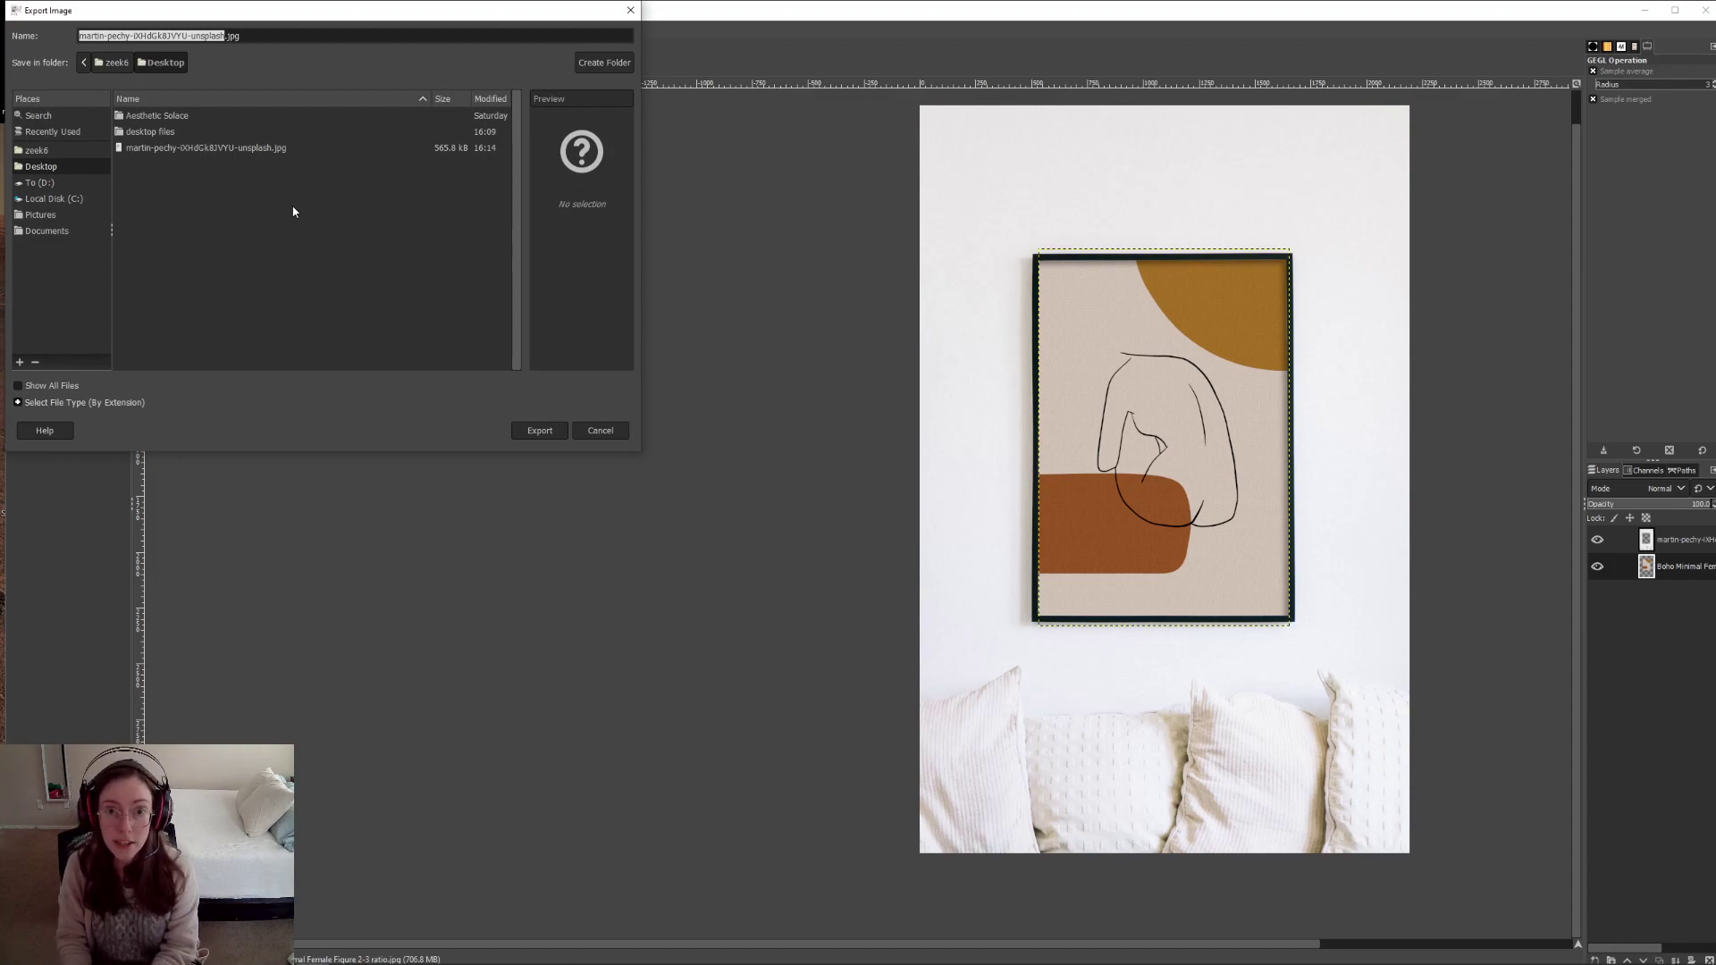
click(601, 430)
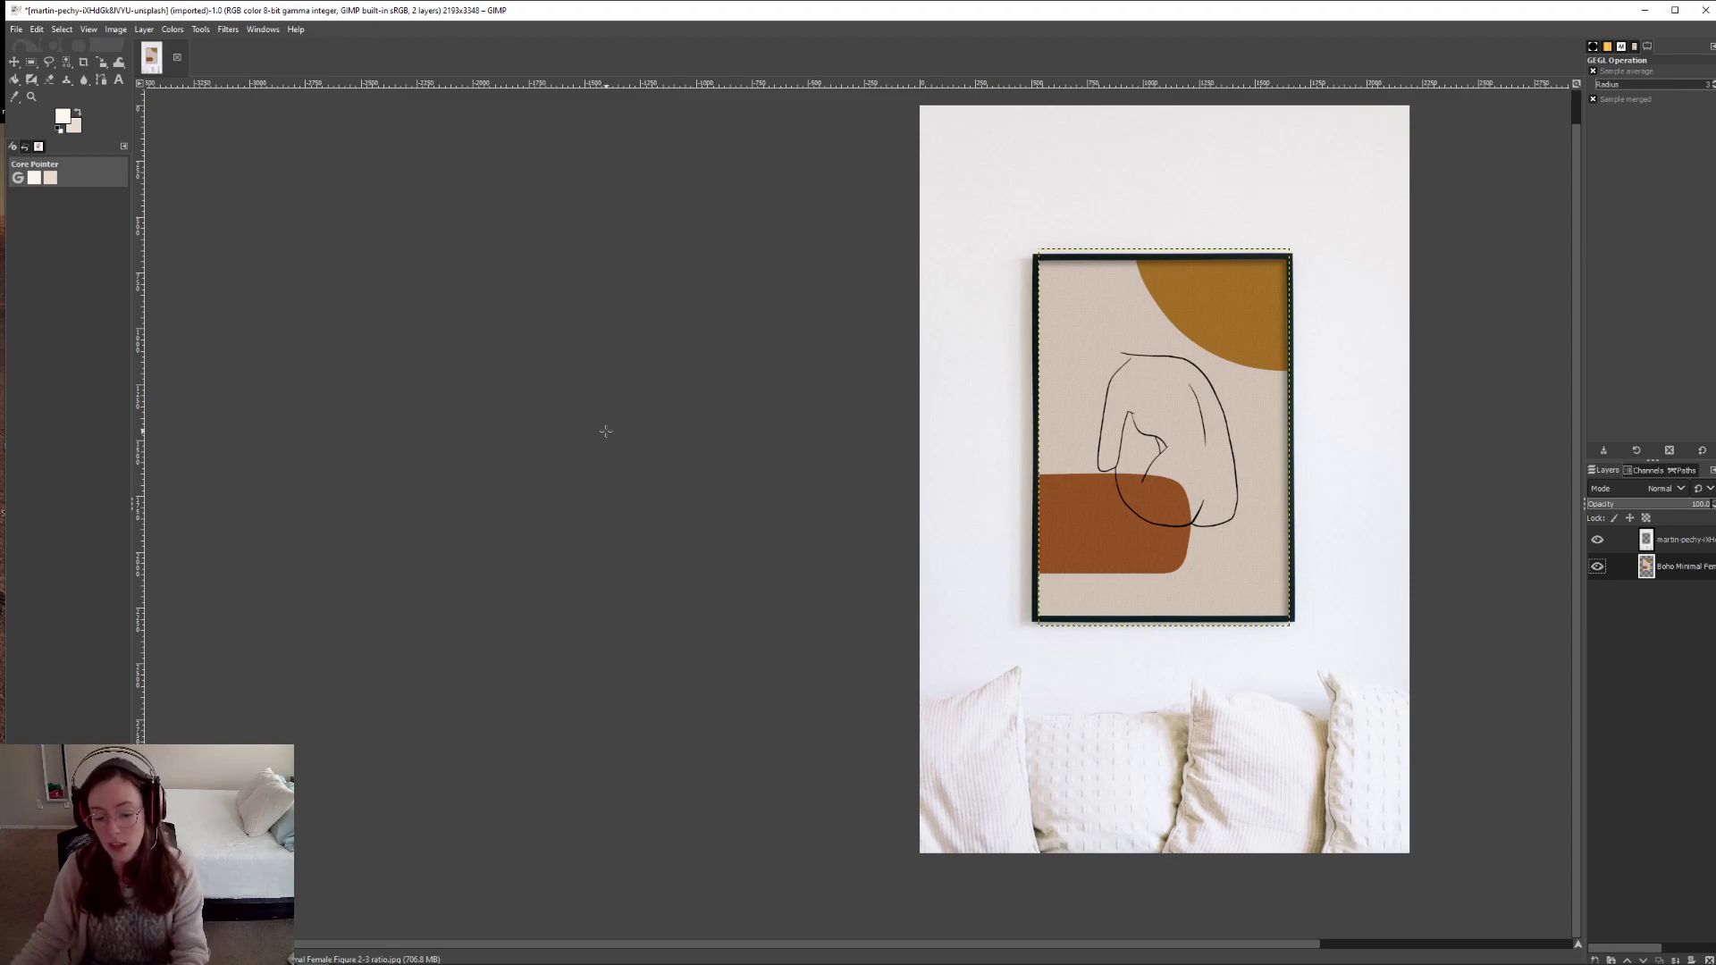
- Switch to Chrome and close the Feminine Woman Illustration listing tab
key(alt+Tab)
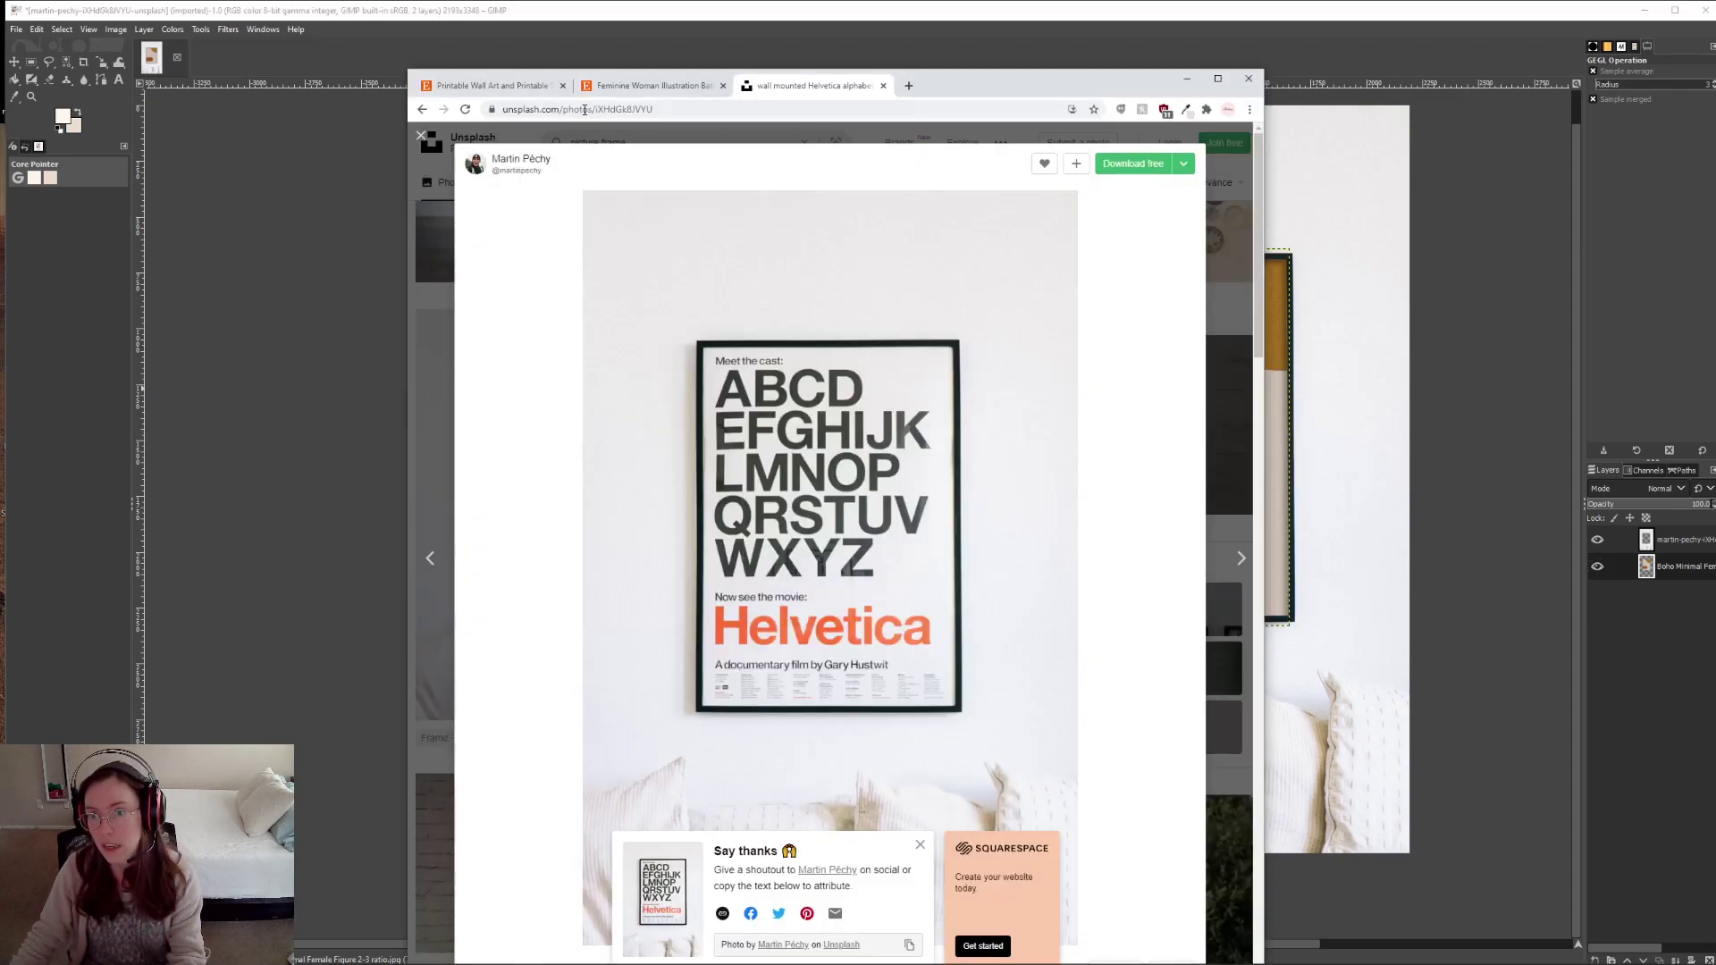
click(640, 87)
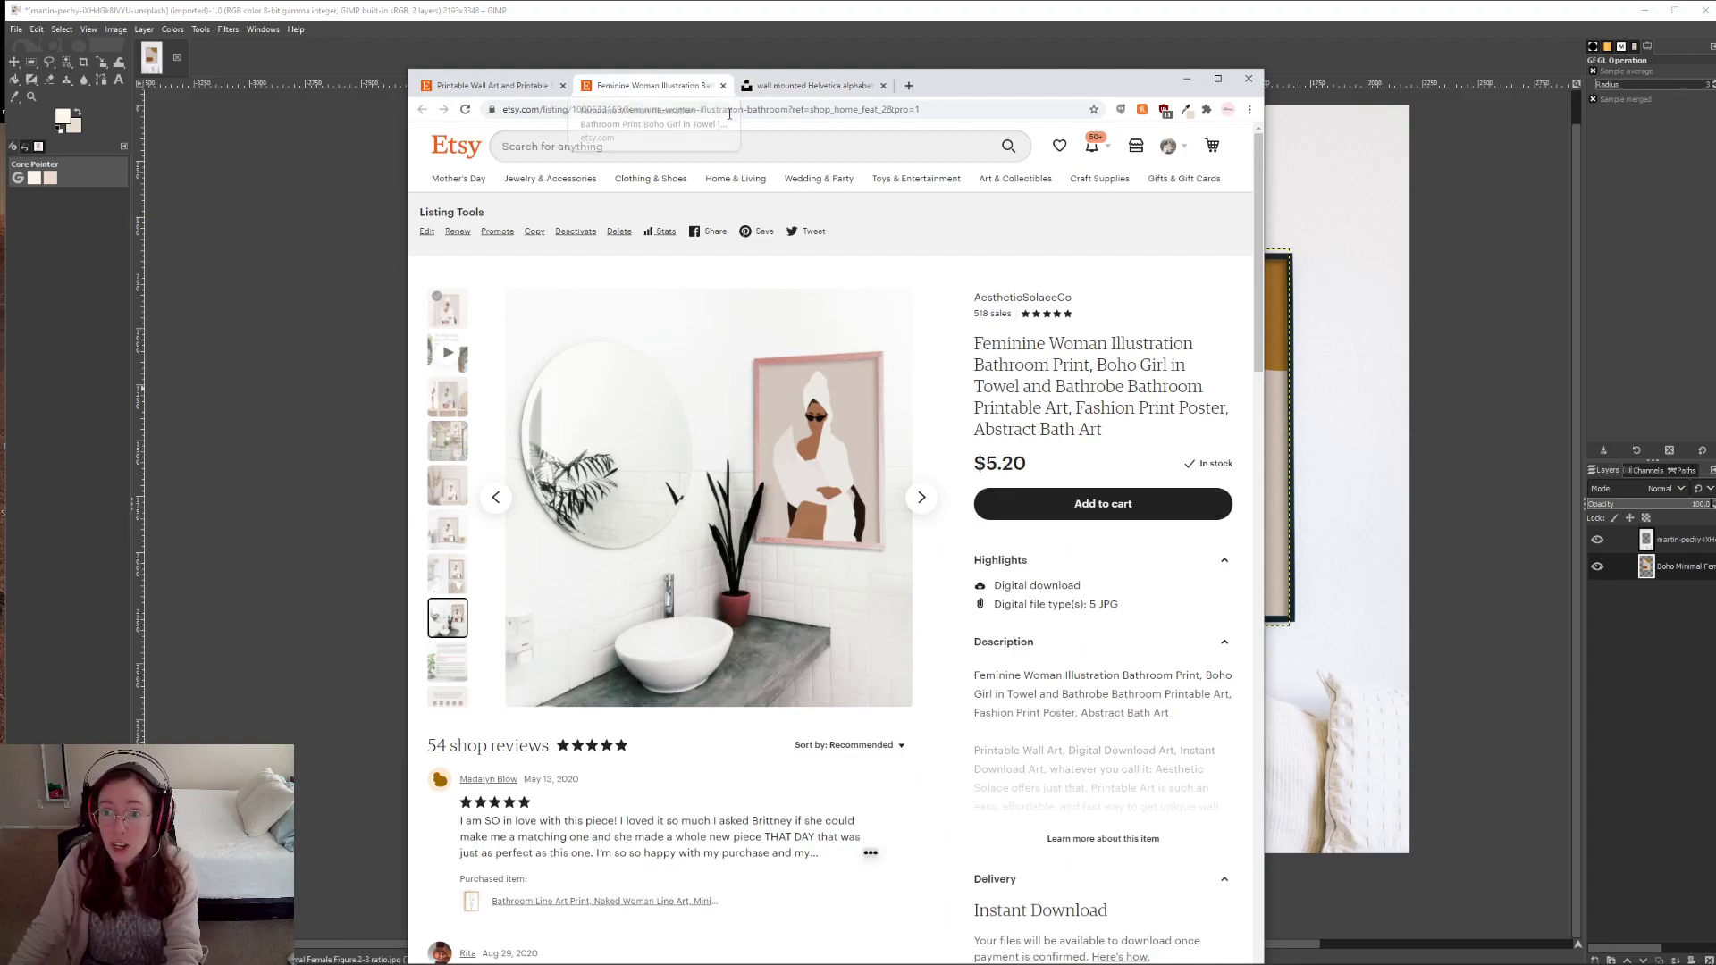
click(723, 86)
- Browse the AestheticSolaceCo shop tab's featured prints and 53 items
click(474, 87)
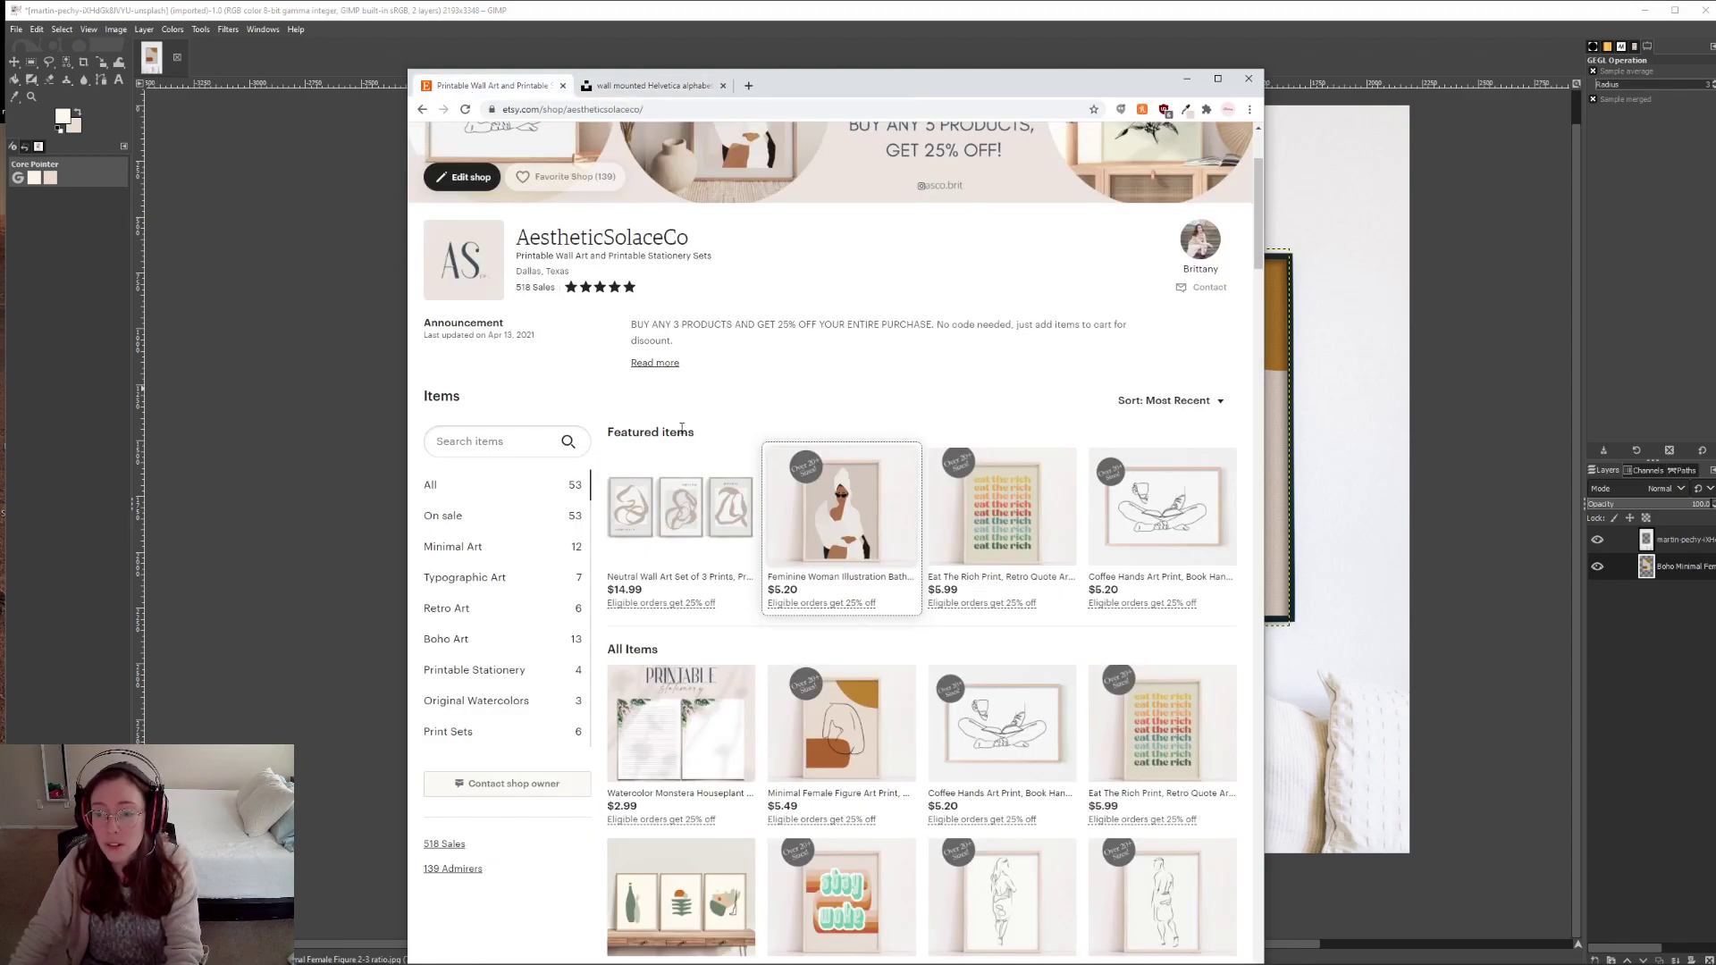
scroll(760, 505, down, 3)
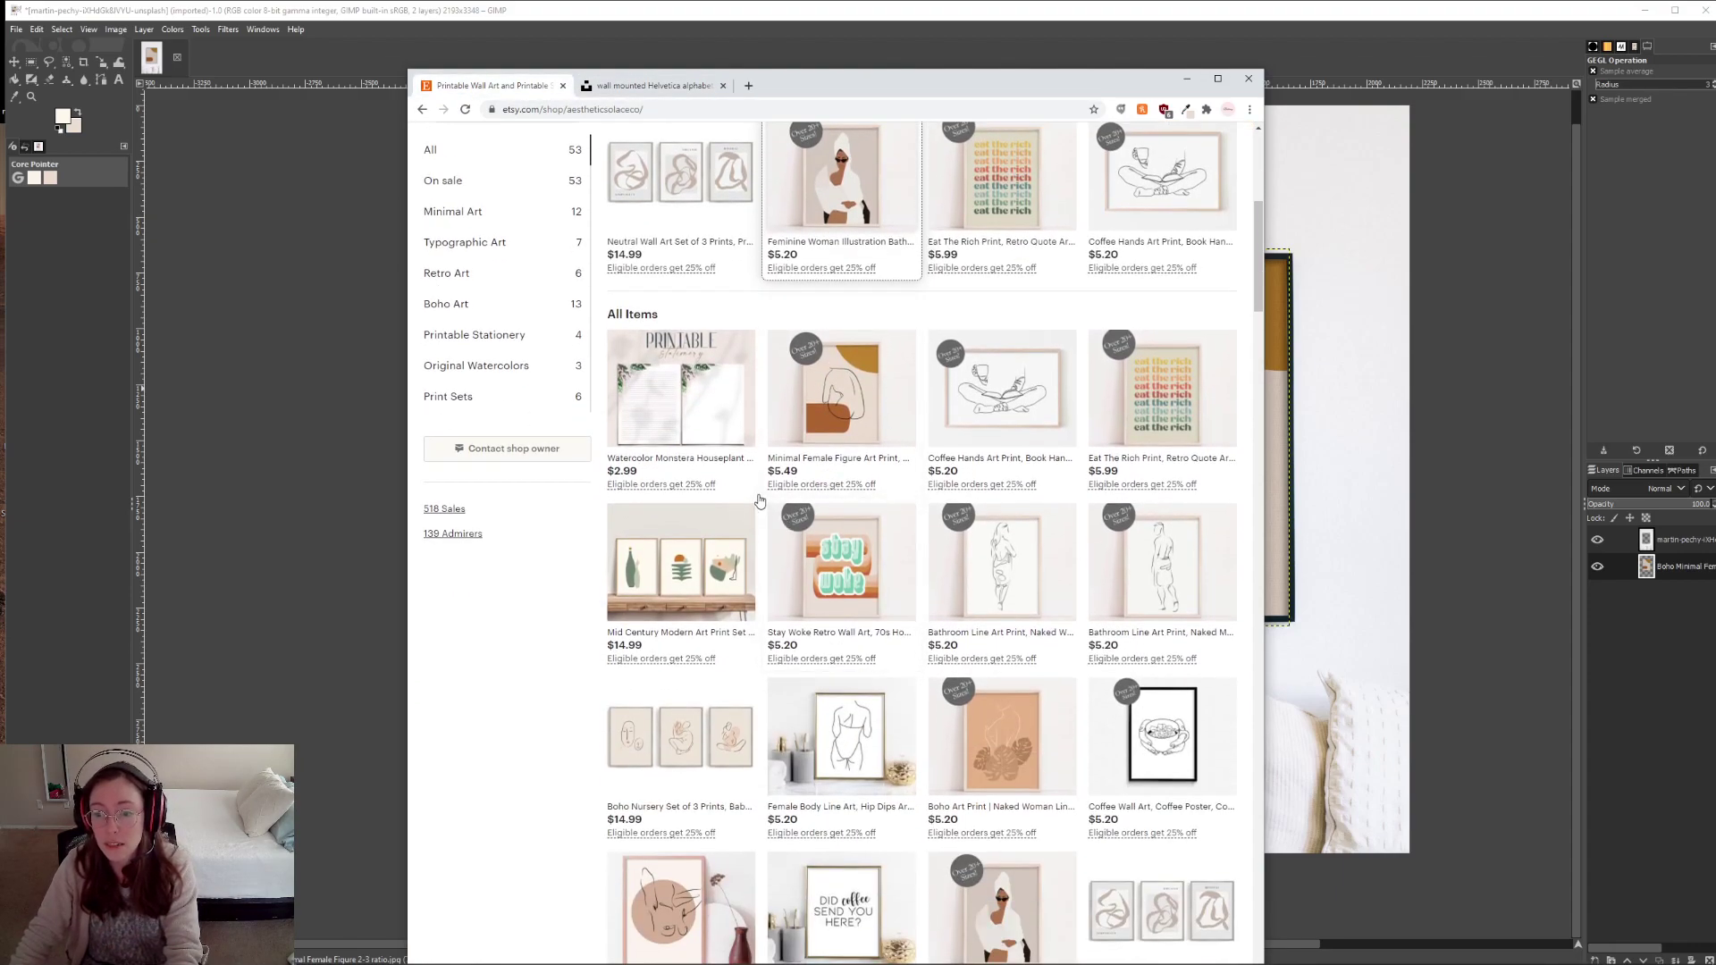
scroll(760, 501, up, 1)
scroll(759, 500, up, 4)
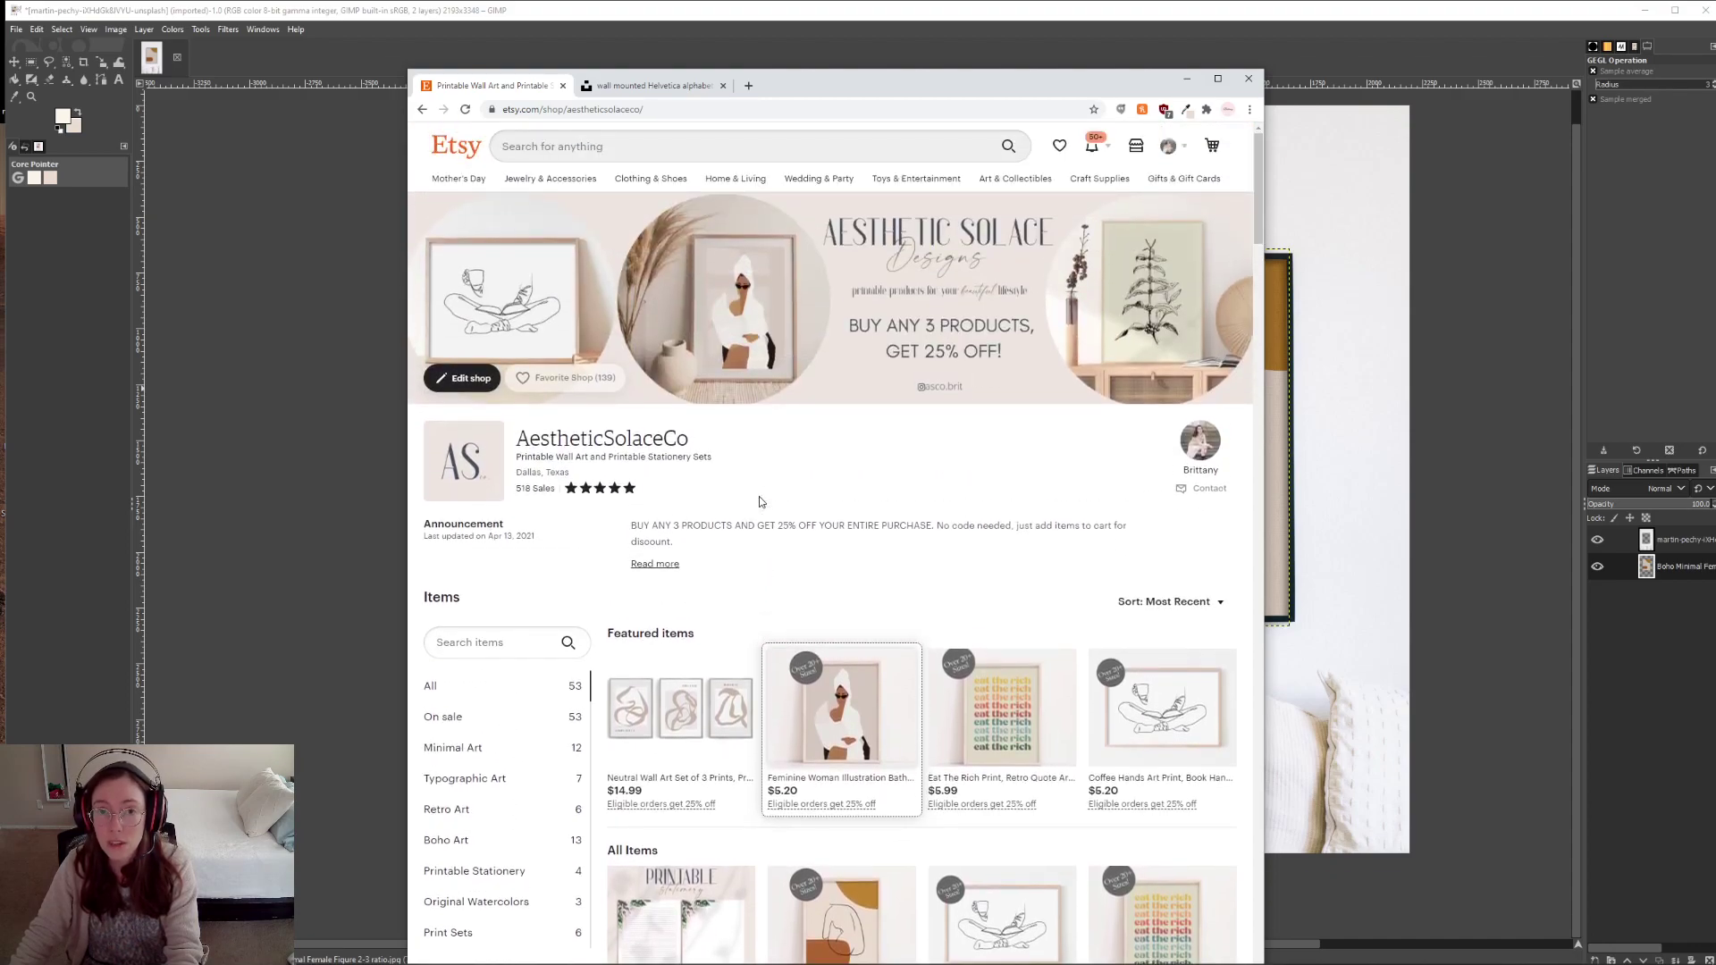
scroll(761, 501, down, 1)
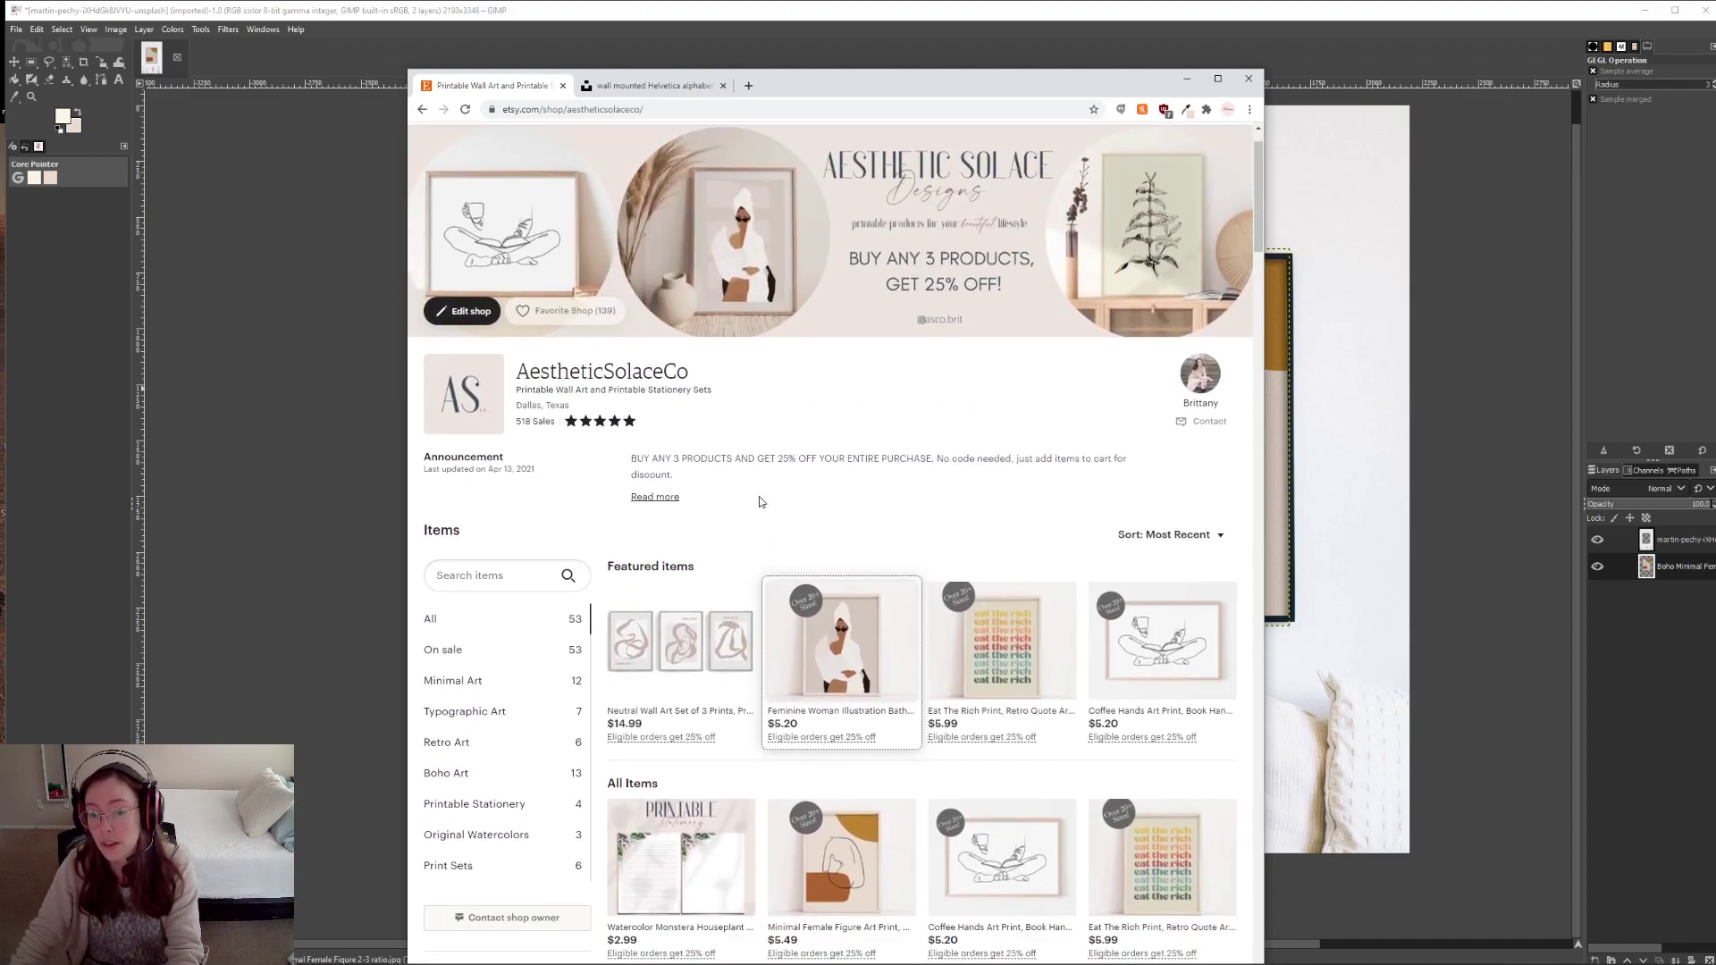
scroll(761, 502, down, 6)
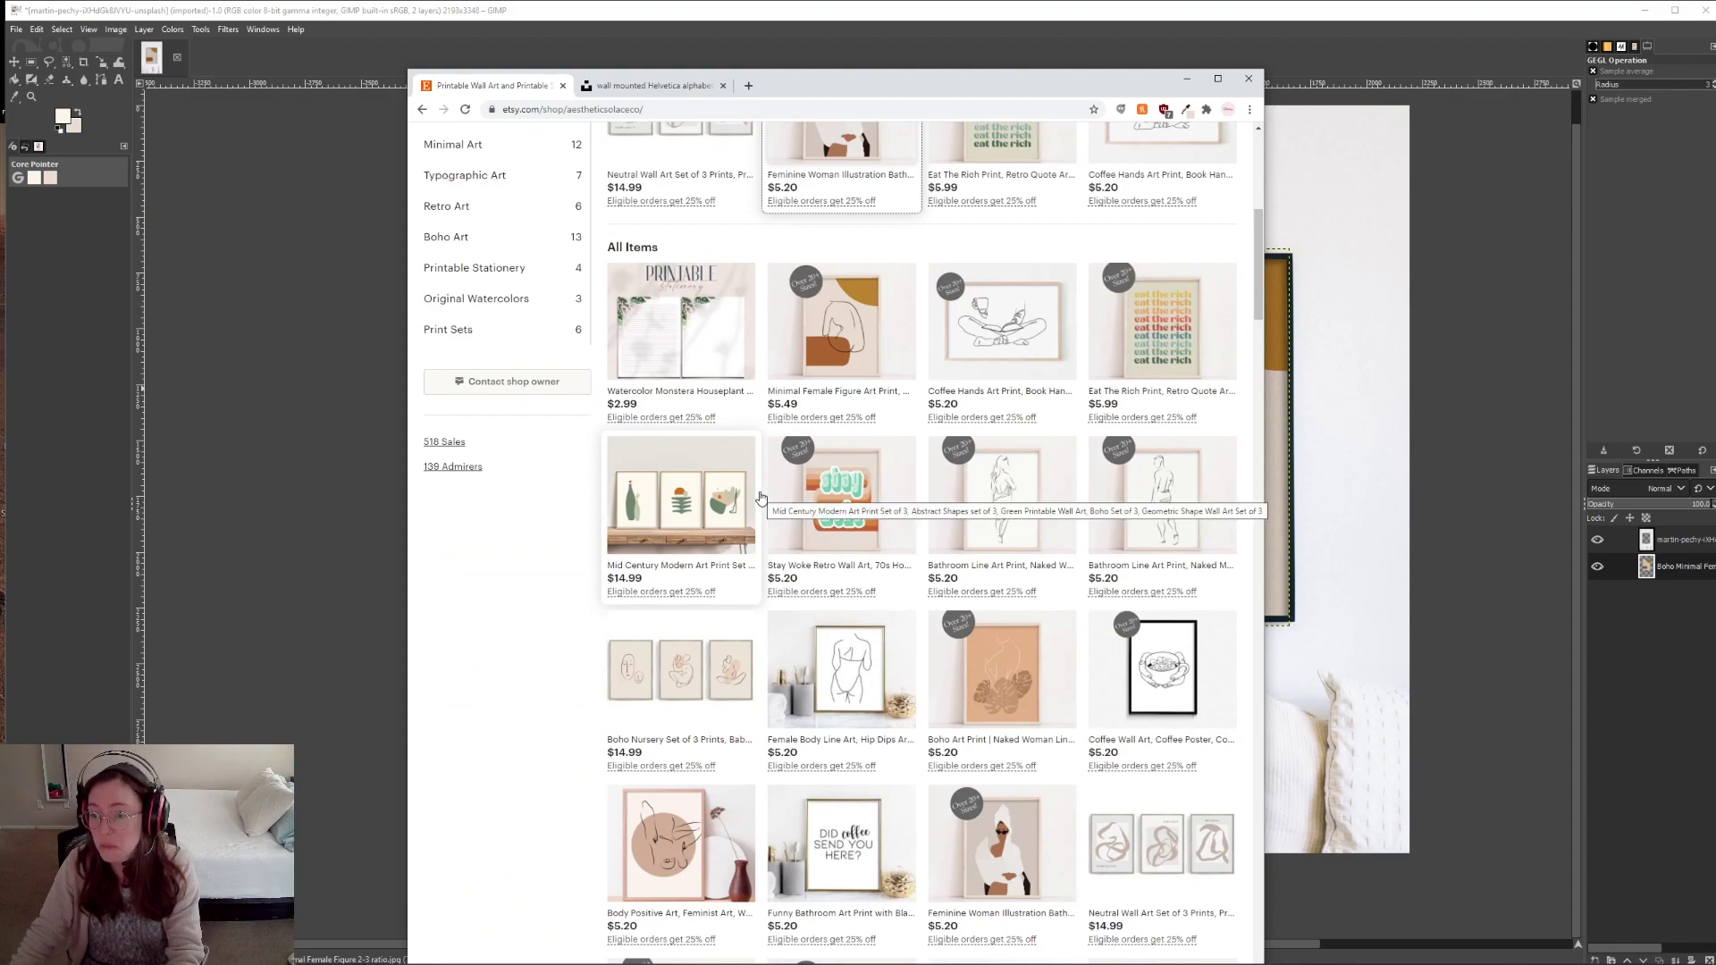
scroll(760, 500, up, 7)
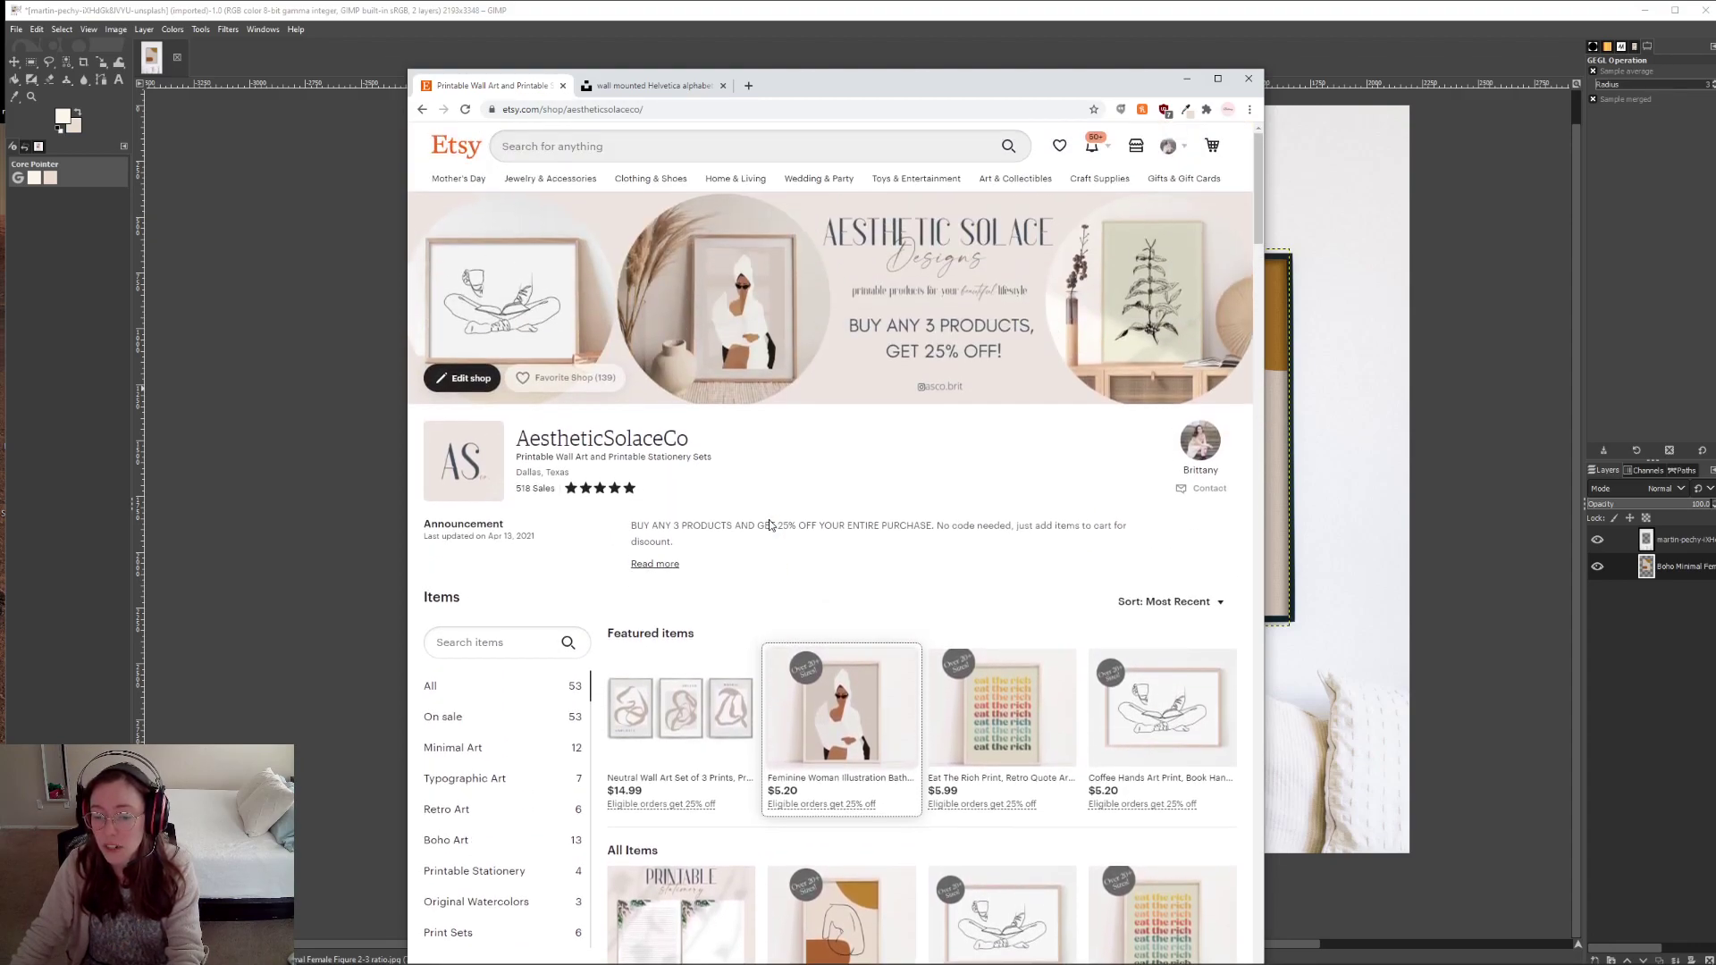
scroll(770, 525, down, 5)
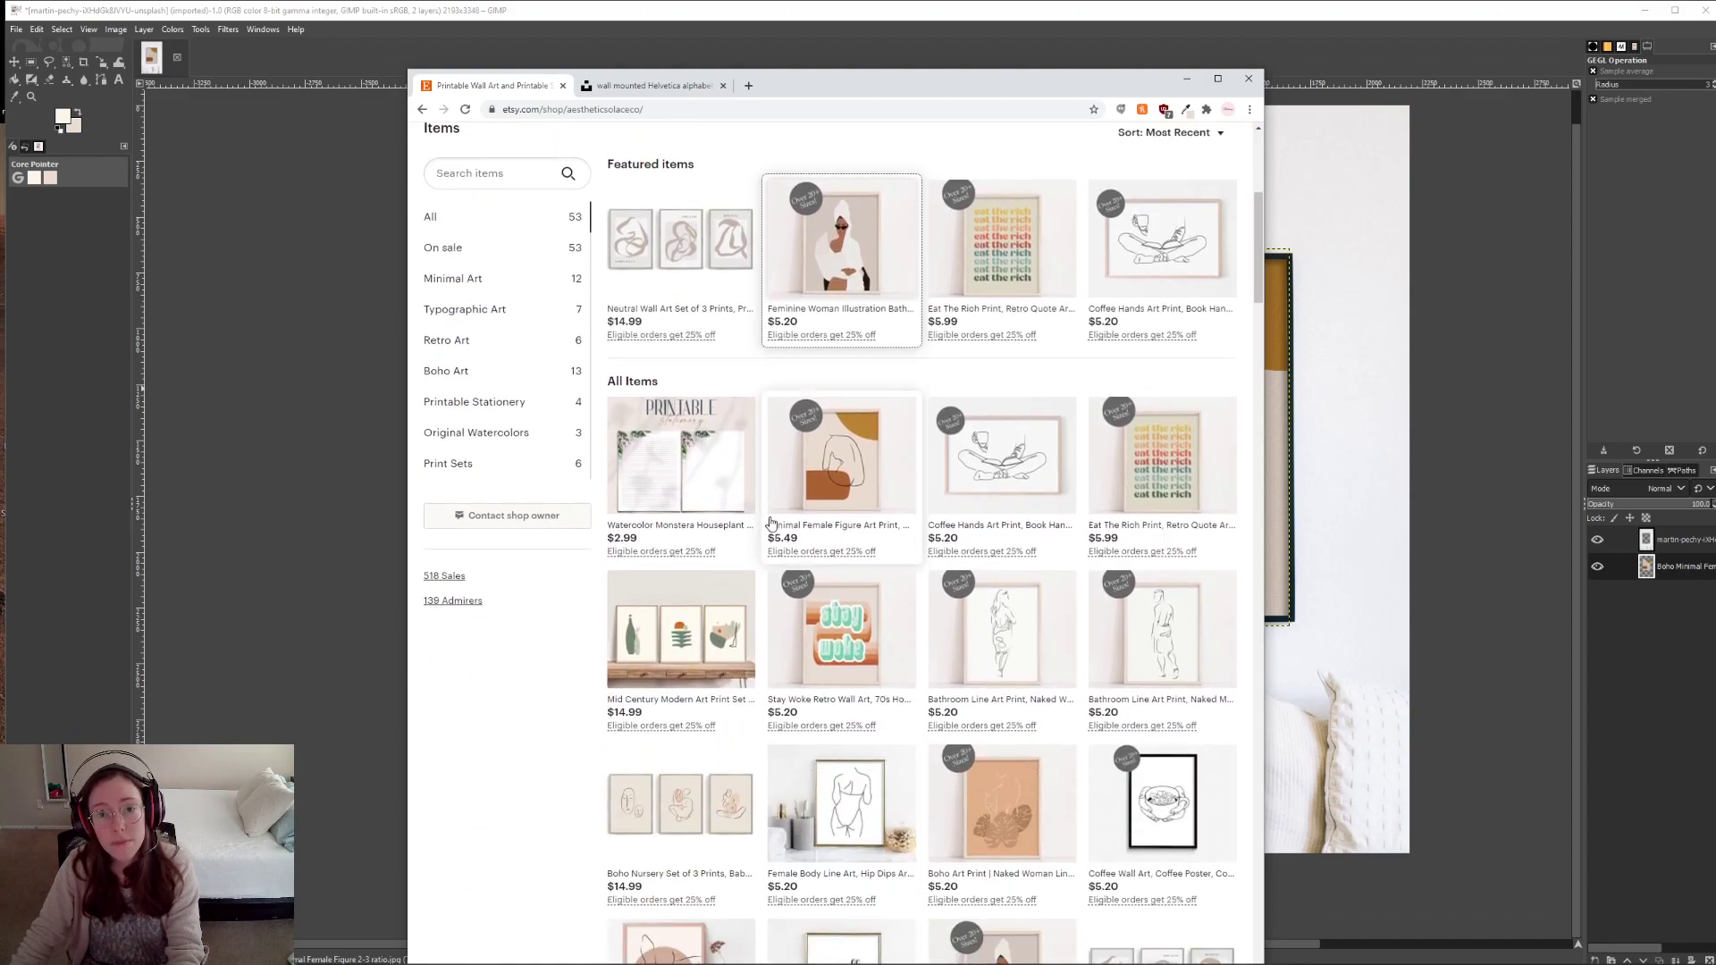